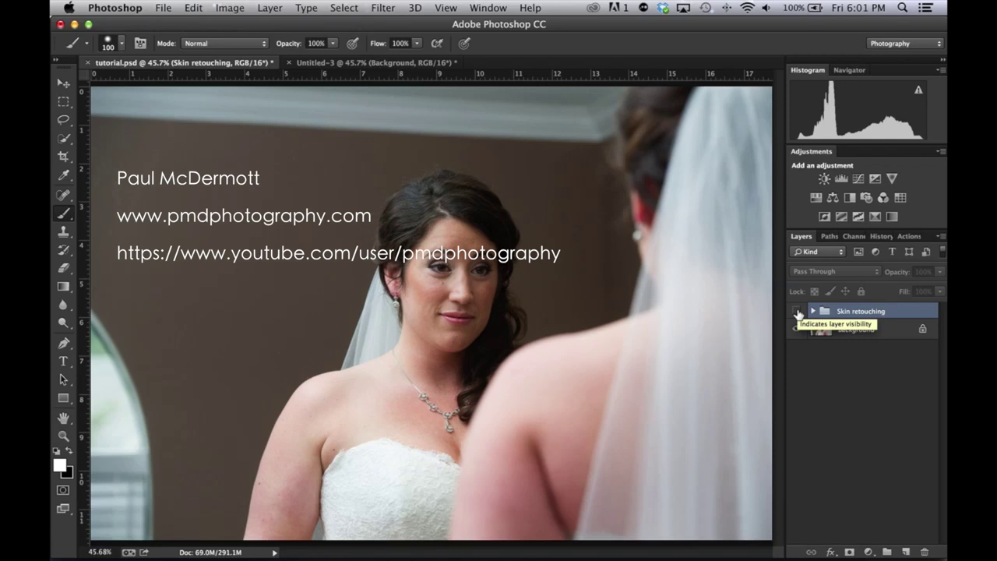
# Compare the photo with and without the Skin retouching group, and review the layers inside that group
pyautogui.click(796, 312)
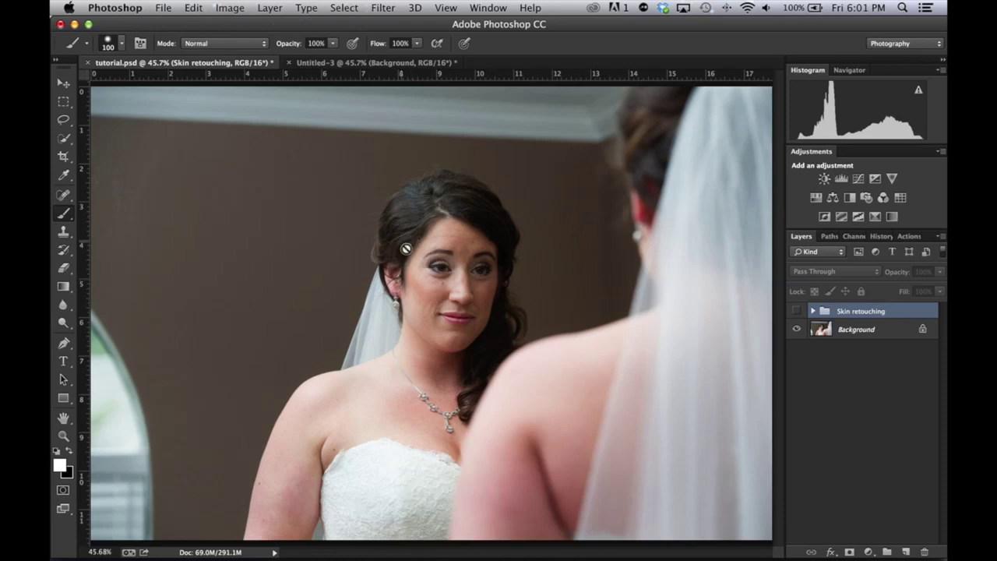
pyautogui.click(796, 312)
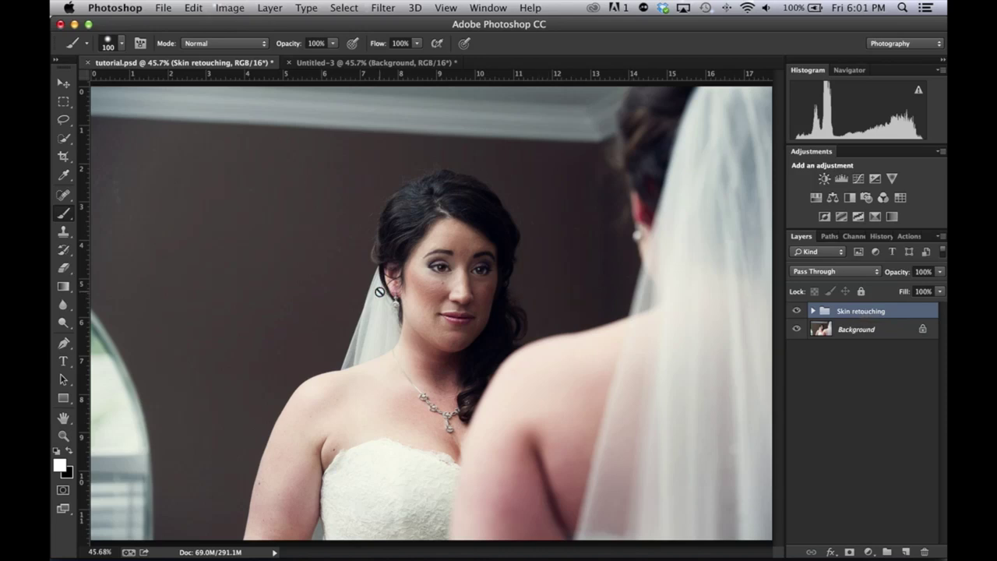
pyautogui.click(812, 311)
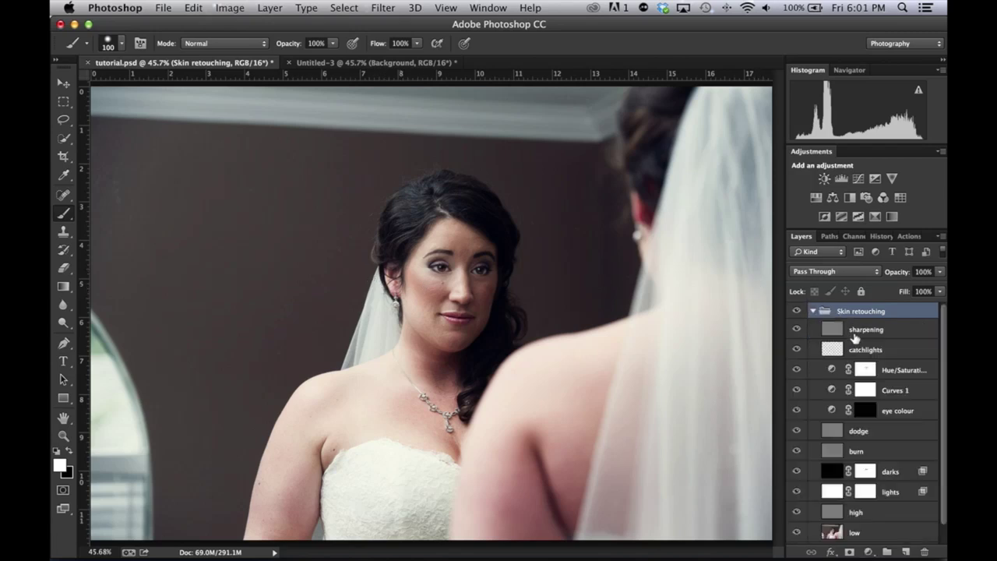
pyautogui.scroll(-1, 854, 336)
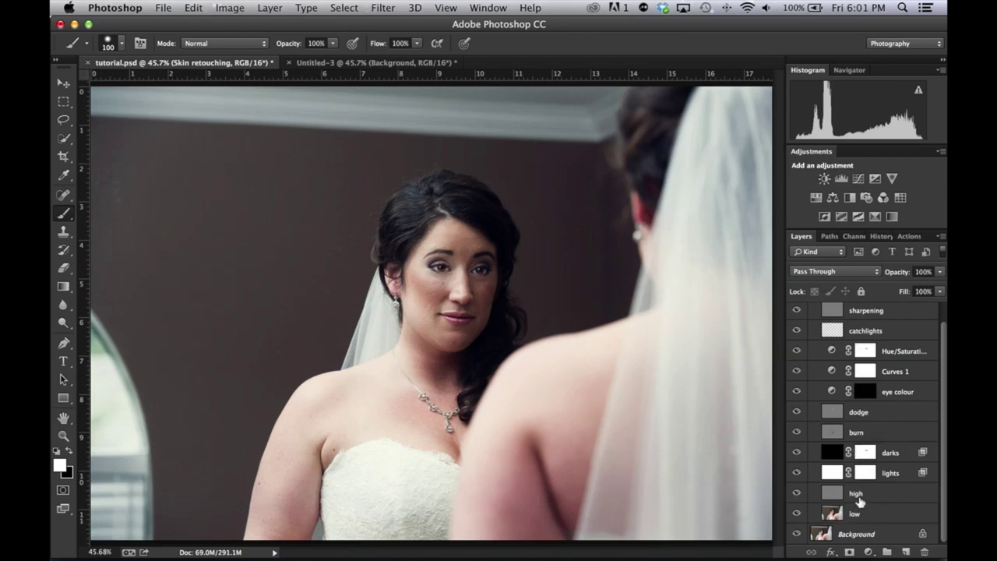
pyautogui.scroll(1, 857, 507)
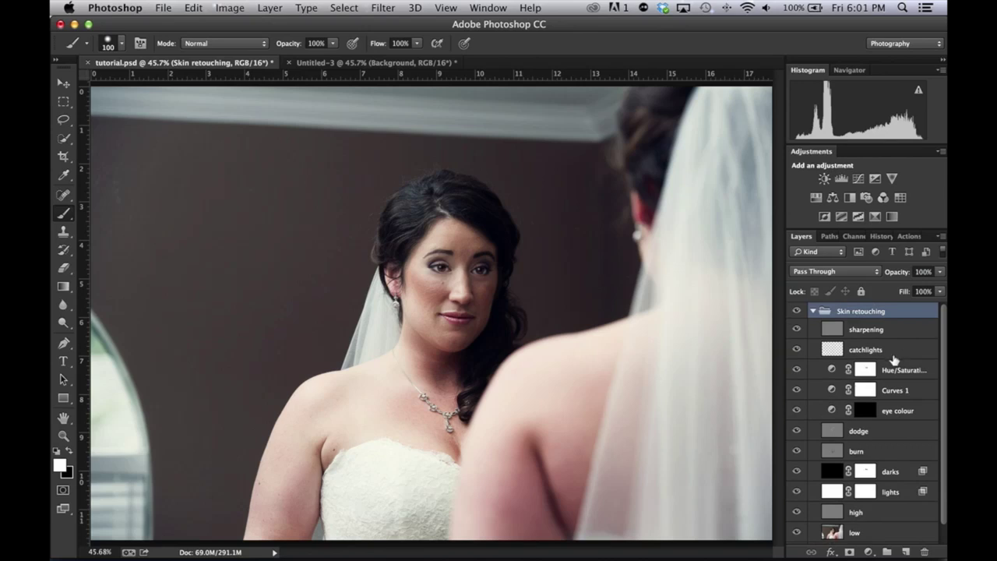
pyautogui.scroll(-1, 894, 359)
pyautogui.scroll(1, 894, 362)
pyautogui.scroll(-1, 861, 514)
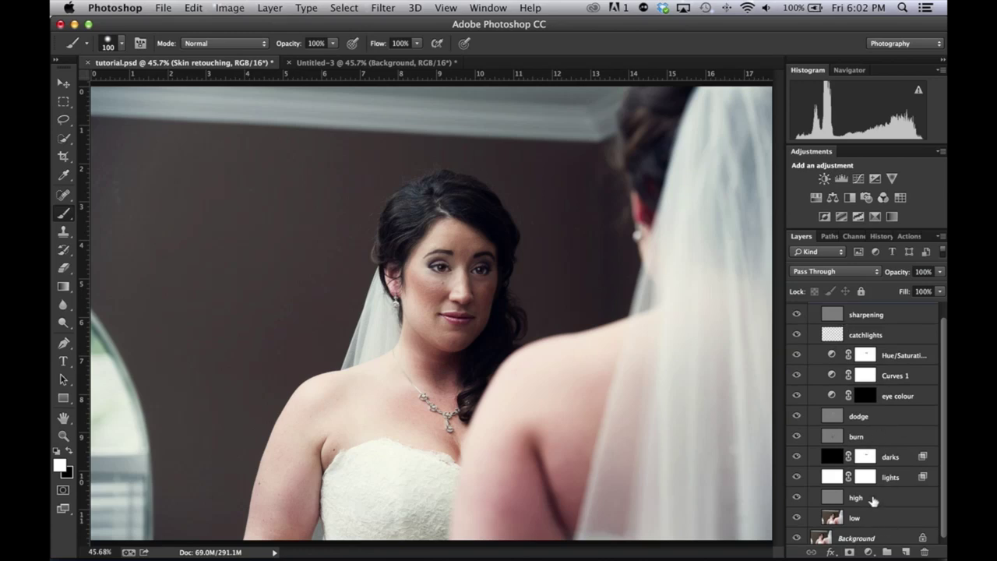
pyautogui.scroll(1, 864, 508)
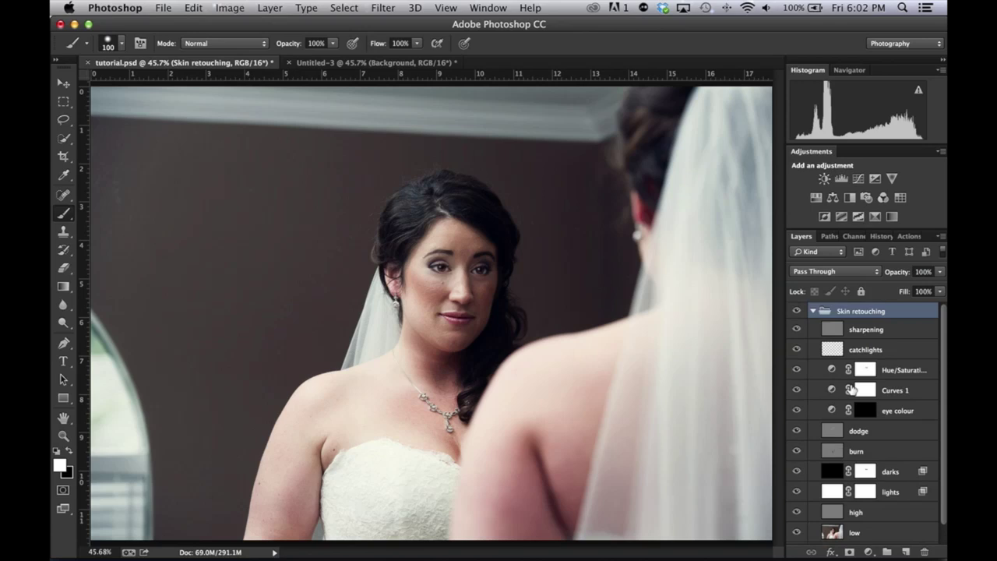
pyautogui.click(813, 310)
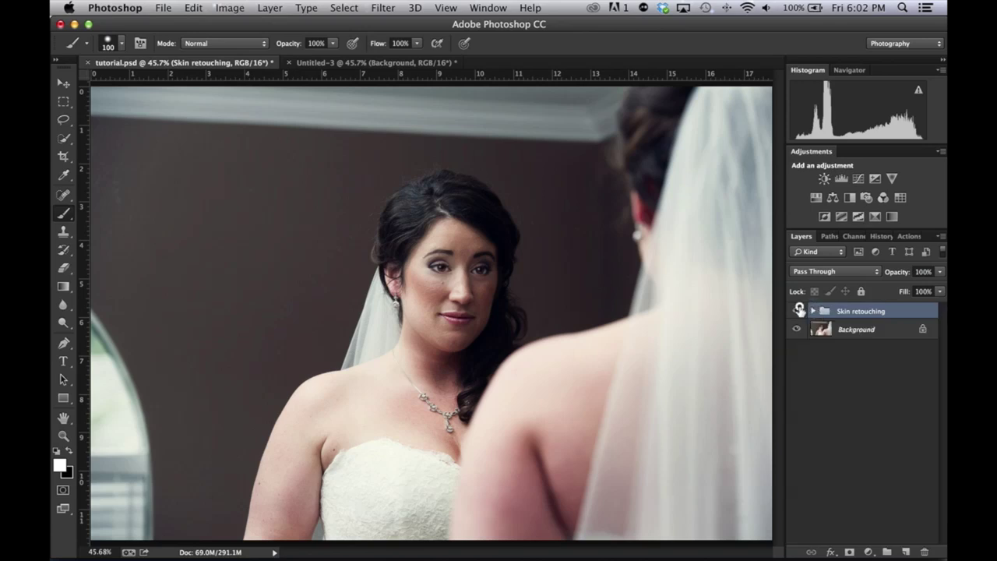
pyautogui.click(798, 311)
pyautogui.click(799, 311)
# Switch to the Untitled-3 document and check the image's color mode and bit depth
pyautogui.click(312, 63)
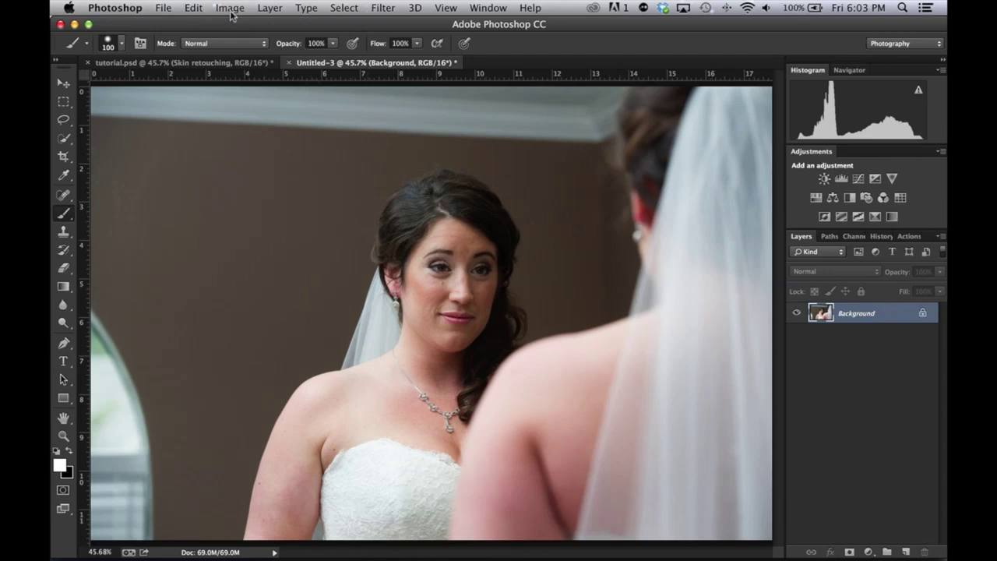
pyautogui.click(195, 7)
pyautogui.moveTo(220, 16)
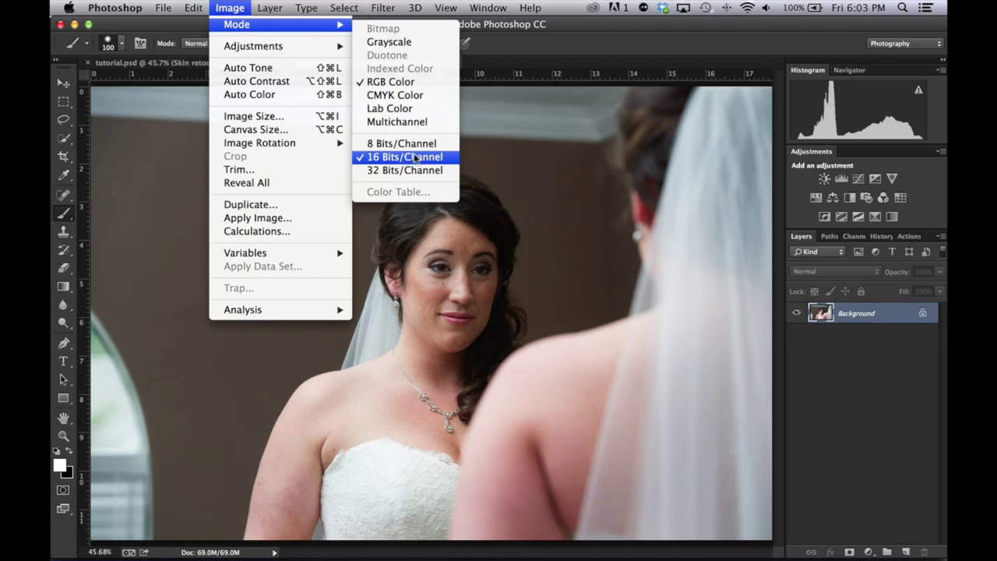
pyautogui.click(901, 314)
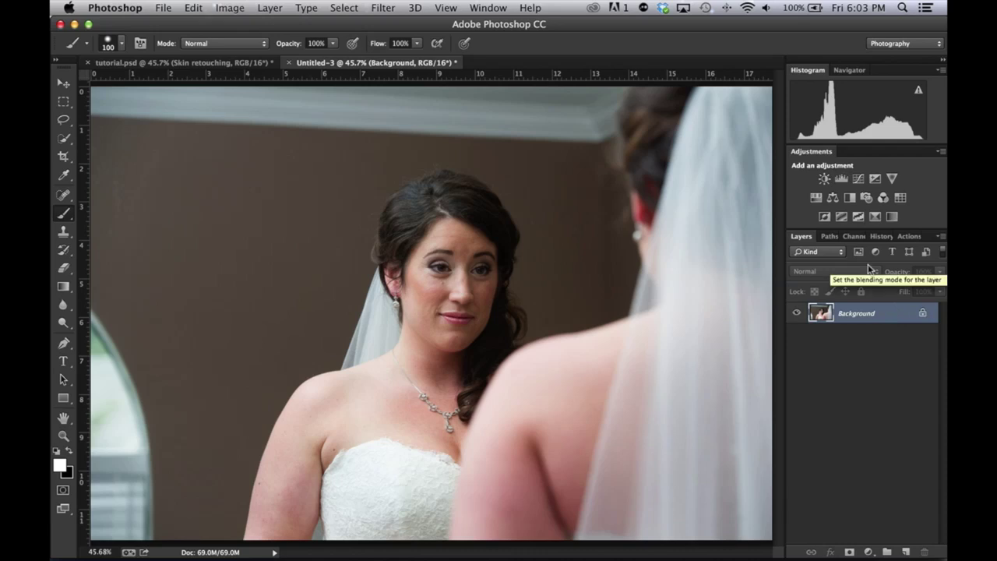
# Duplicate the Background layer twice, naming the lower copy "low" and the upper copy "high"
pyautogui.press('super+j')
pyautogui.press('super+j')
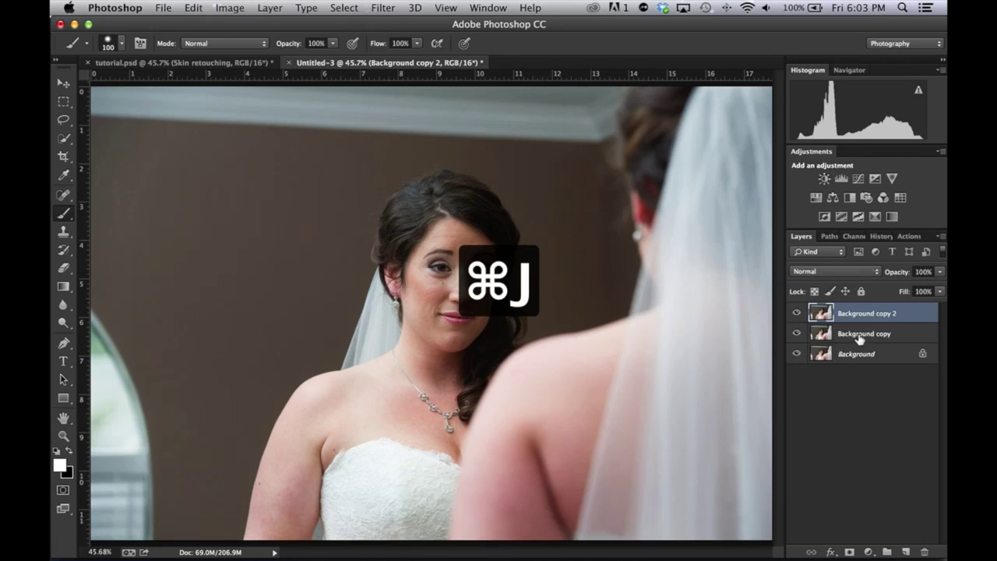
pyautogui.doubleClick(857, 332)
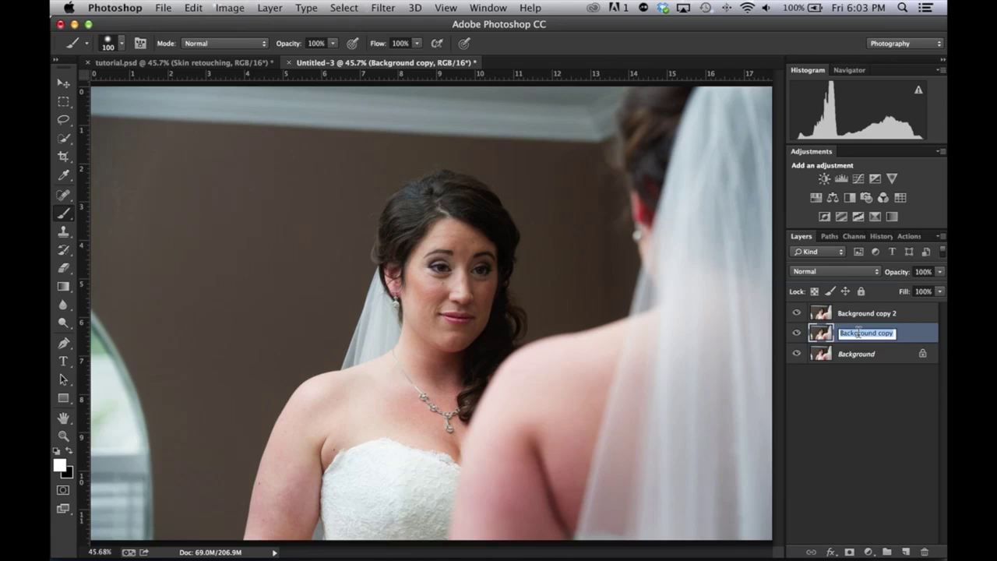
pyautogui.write('low')
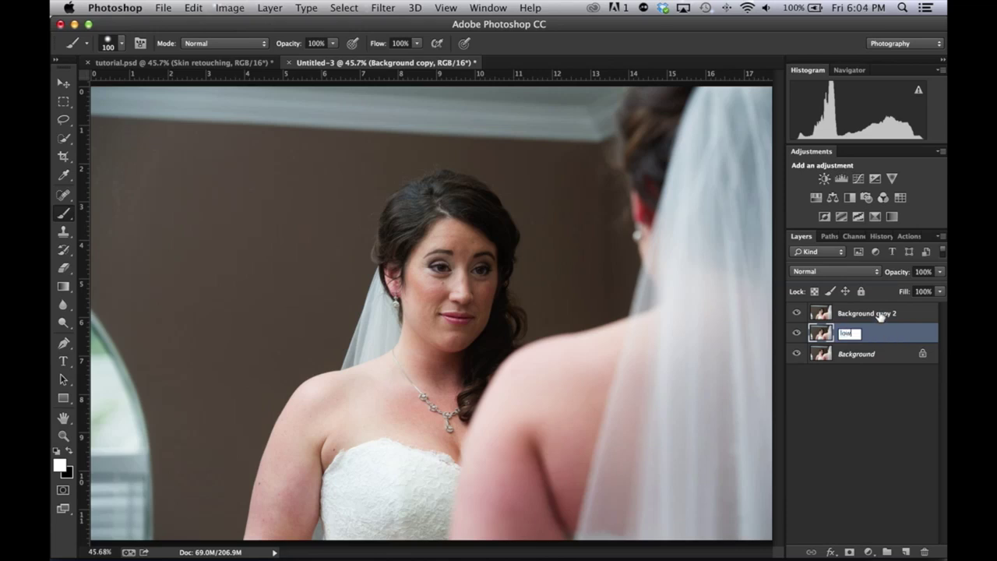
pyautogui.doubleClick(877, 313)
pyautogui.write('hig')
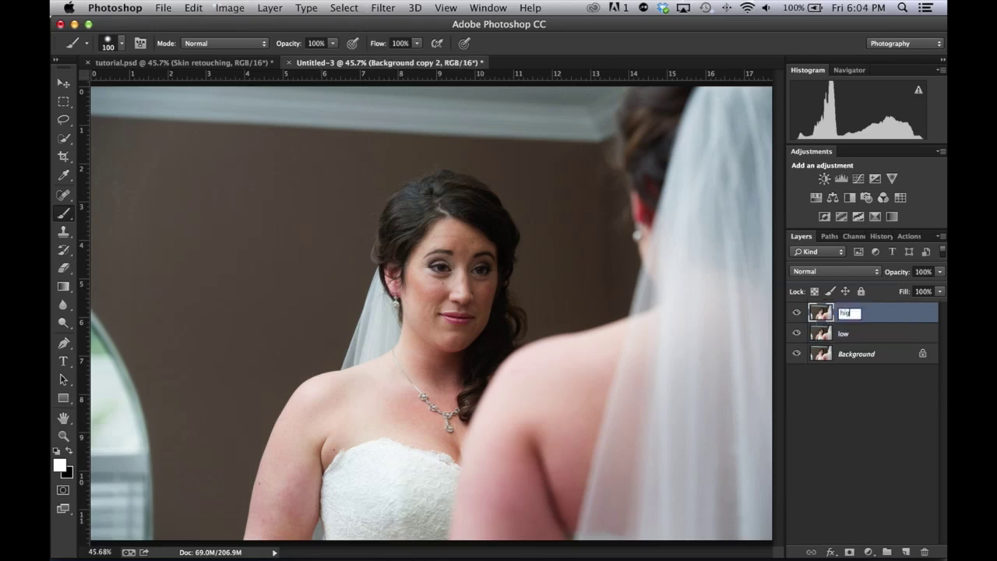
pyautogui.write('h')
pyautogui.press('Return')
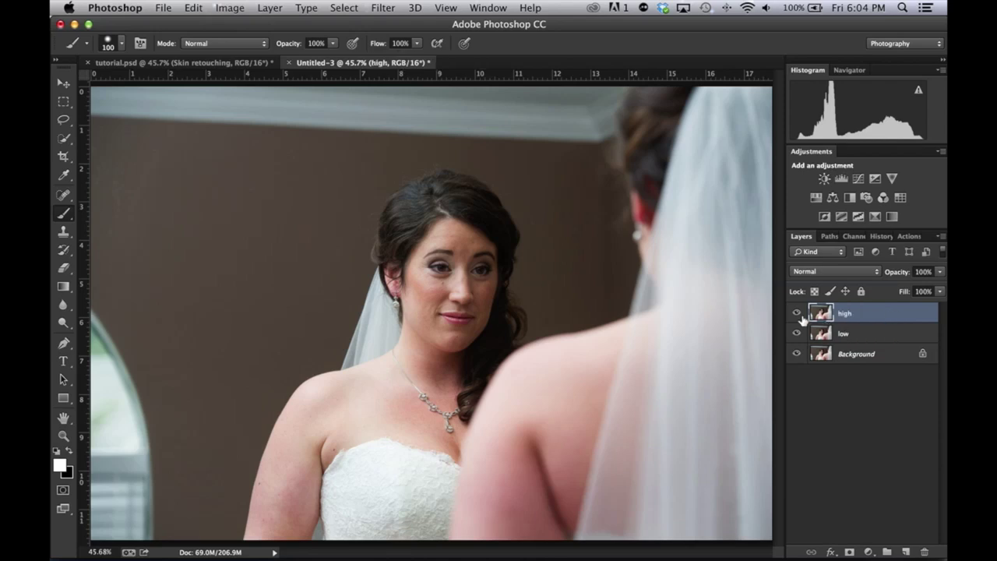
# Switch the active layer back and forth between low and high
pyautogui.hotkey('alt', '[')
pyautogui.hotkey('alt', ']')
pyautogui.hotkey('alt', '[')
pyautogui.hotkey('alt', ']')
pyautogui.hotkey('alt', '[')
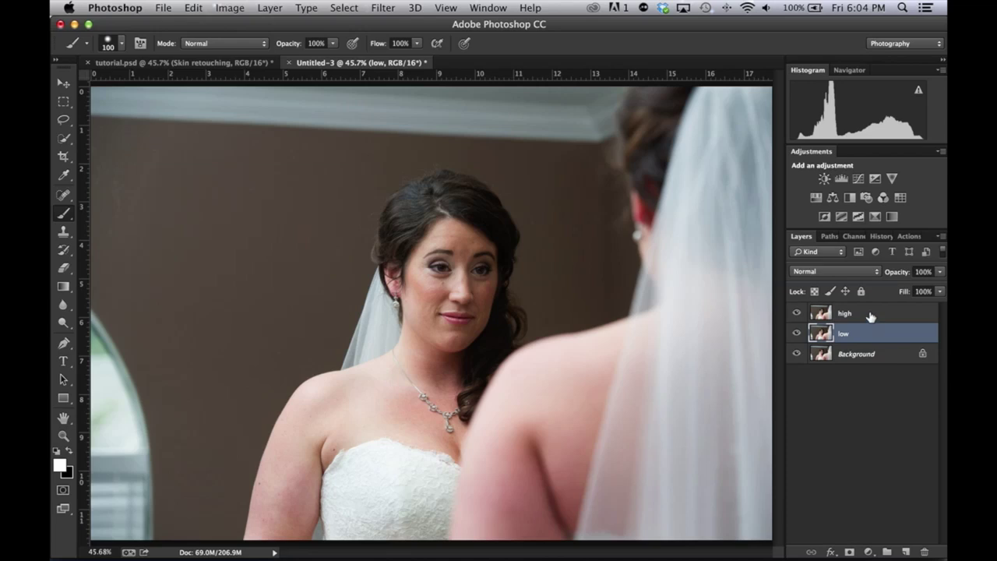
pyautogui.hotkey('alt', ']')
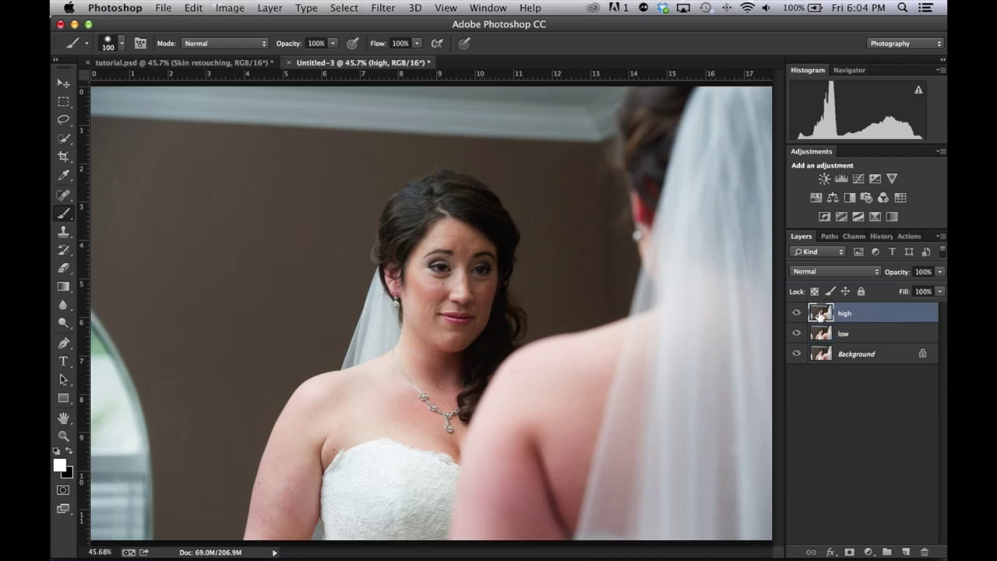
# Hide the high layer and blur the low layer with Gaussian Blur until the fine skin detail disappears
pyautogui.click(796, 312)
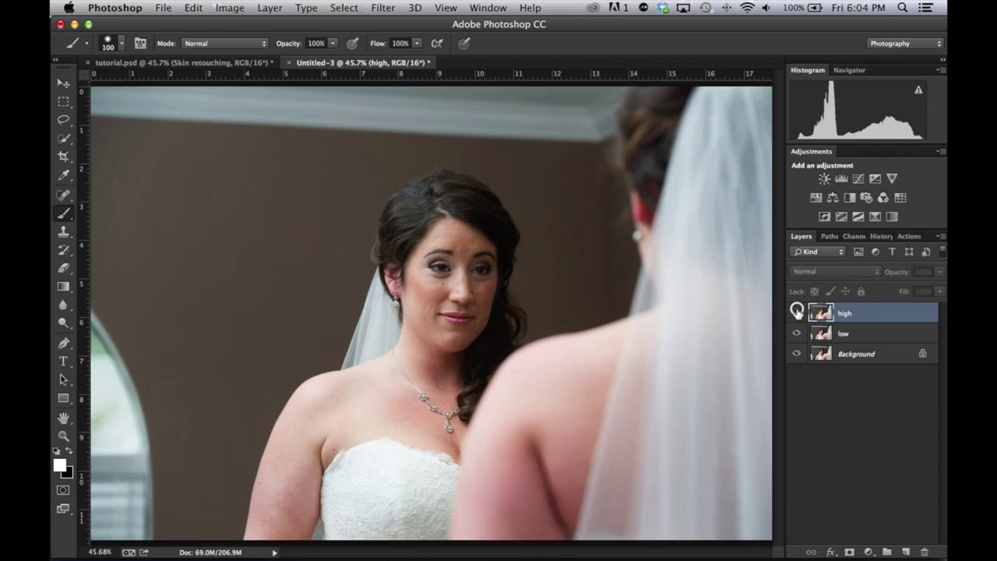
pyautogui.click(860, 332)
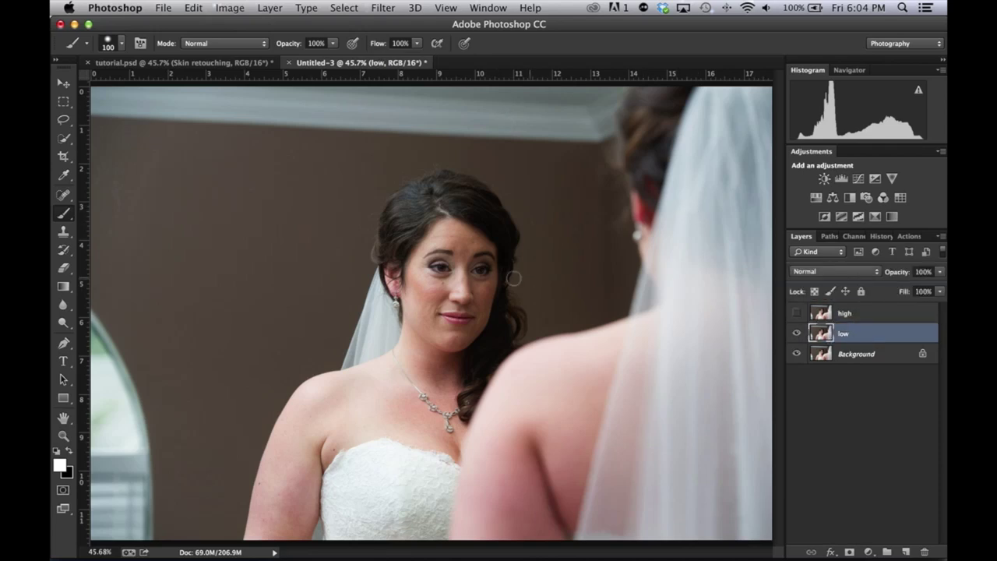
pyautogui.click(383, 8)
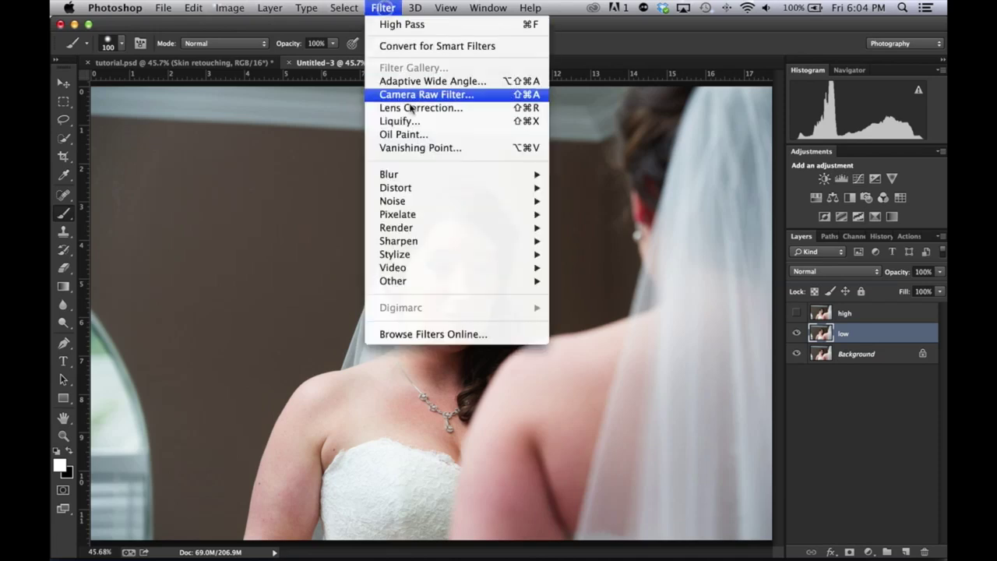
pyautogui.moveTo(412, 178)
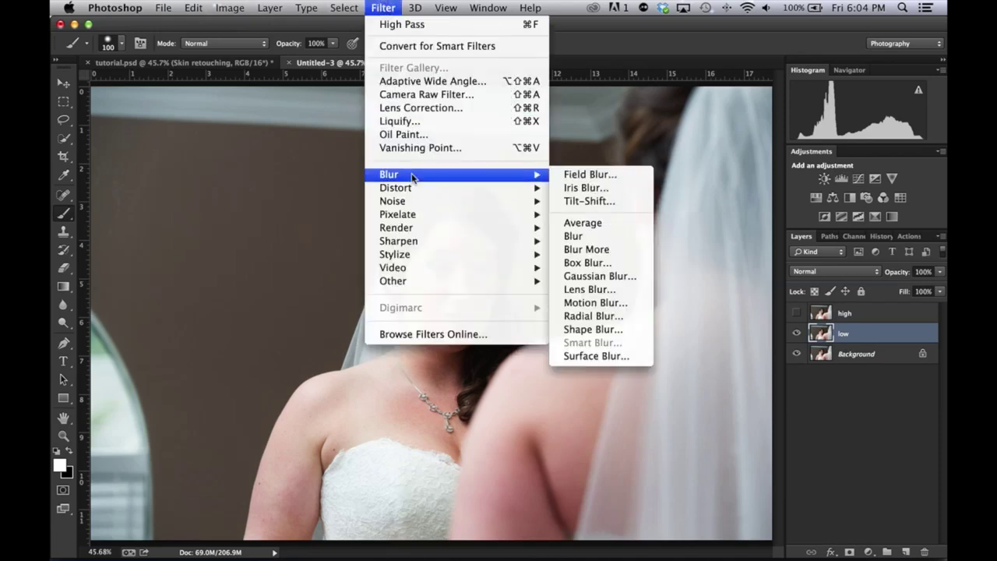
pyautogui.click(592, 276)
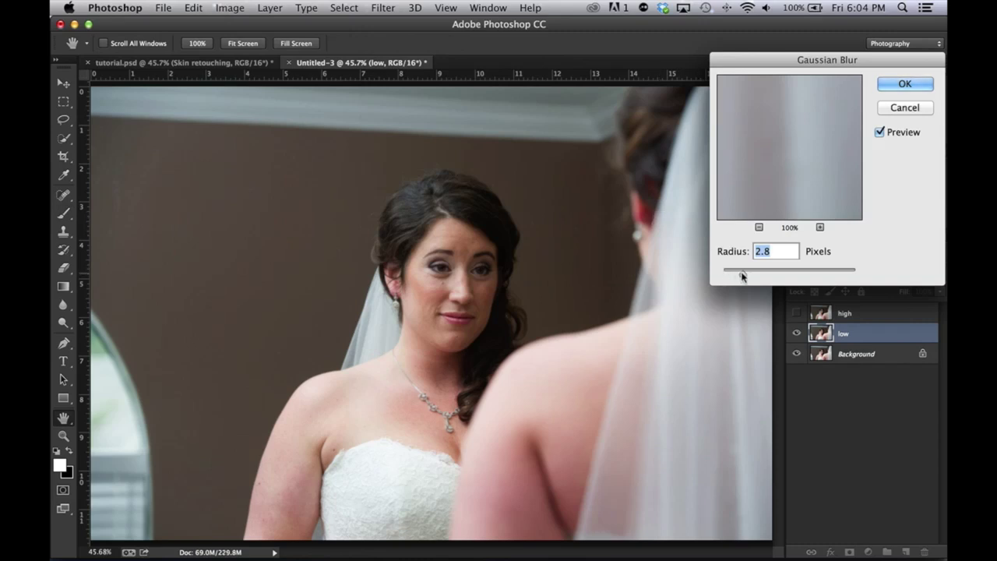
pyautogui.moveTo(742, 276); pyautogui.dragTo(764, 276)
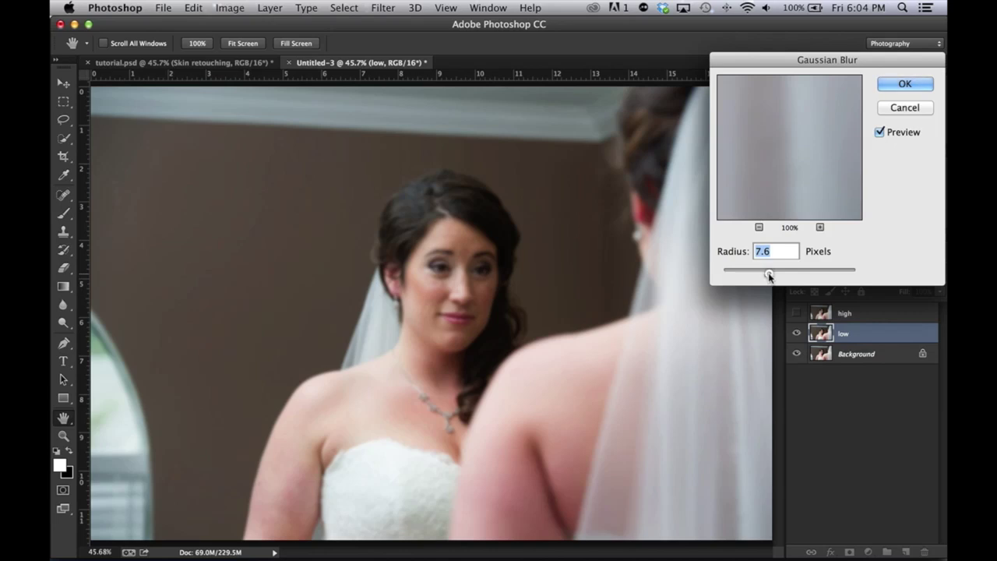
pyautogui.moveTo(769, 275); pyautogui.dragTo(775, 275)
pyautogui.click(901, 84)
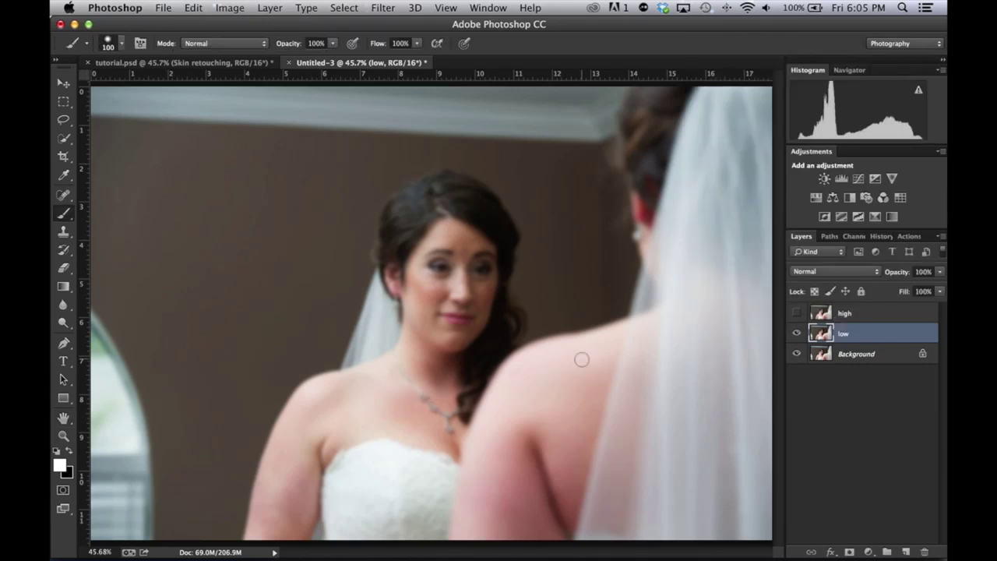
# Show the high layer and use Apply Image on it with the low layer's inverted RGB channel, Add blending, scale 2 and offset 0
pyautogui.click(887, 311)
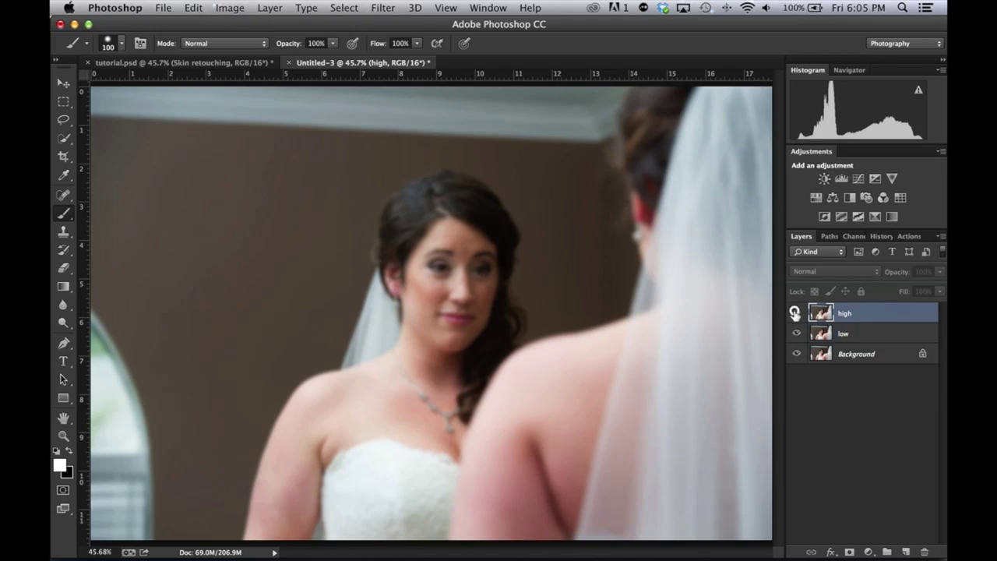
pyautogui.click(795, 312)
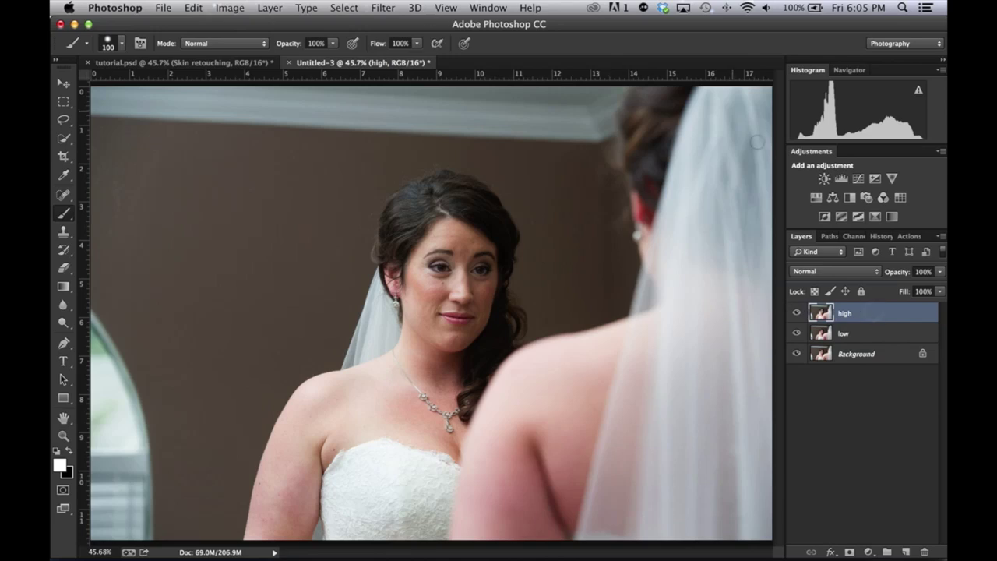
pyautogui.click(241, 11)
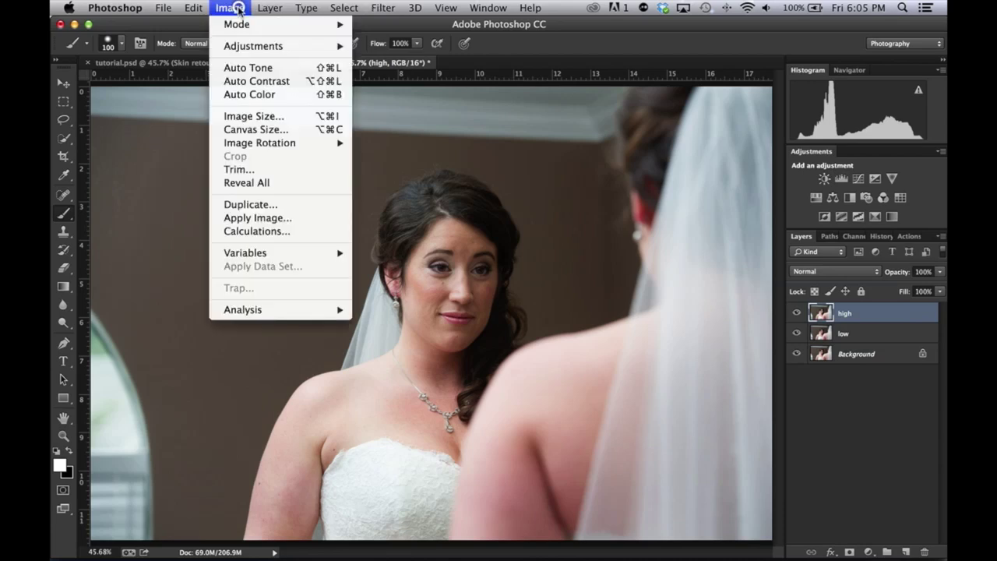
pyautogui.click(244, 219)
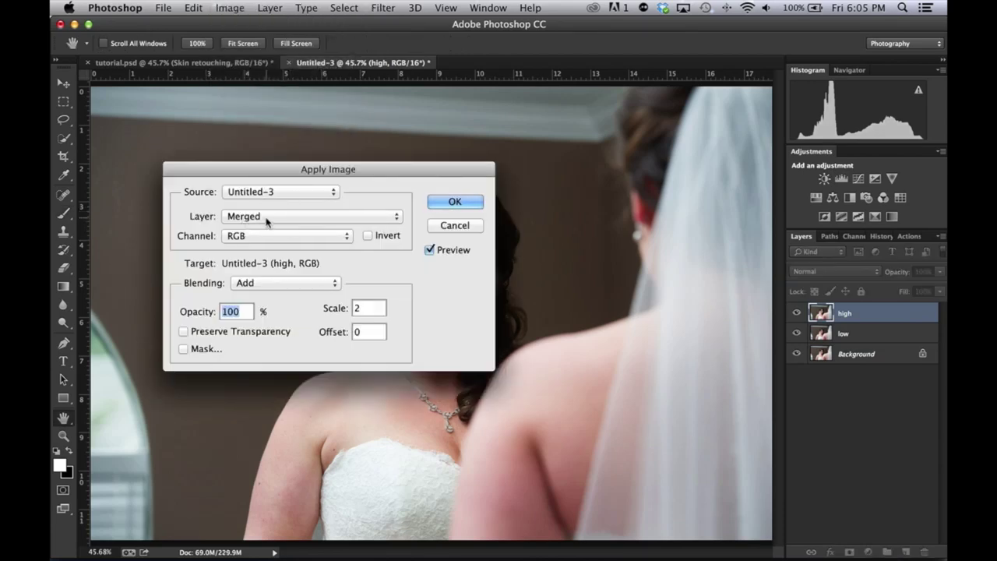
pyautogui.click(268, 215)
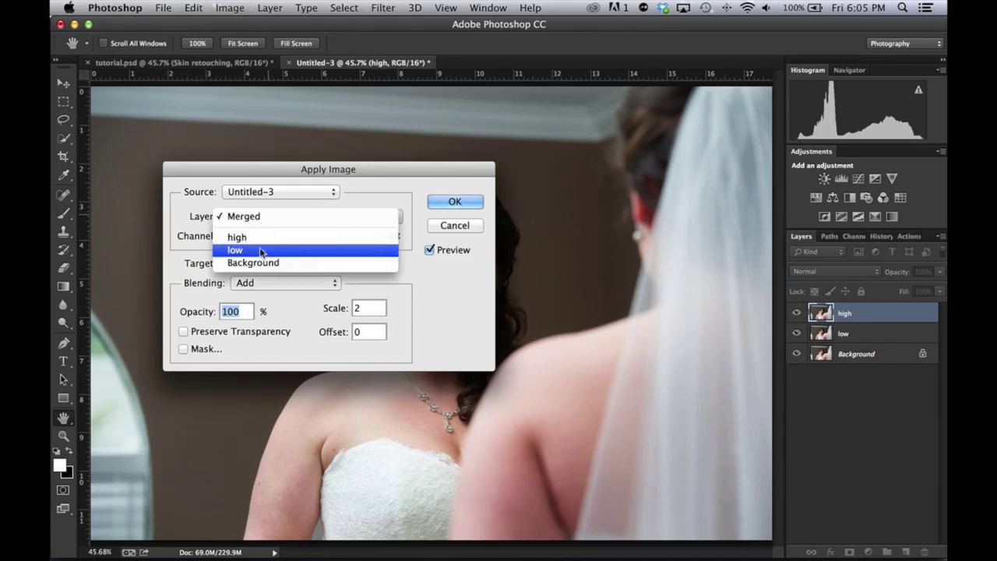
pyautogui.click(262, 251)
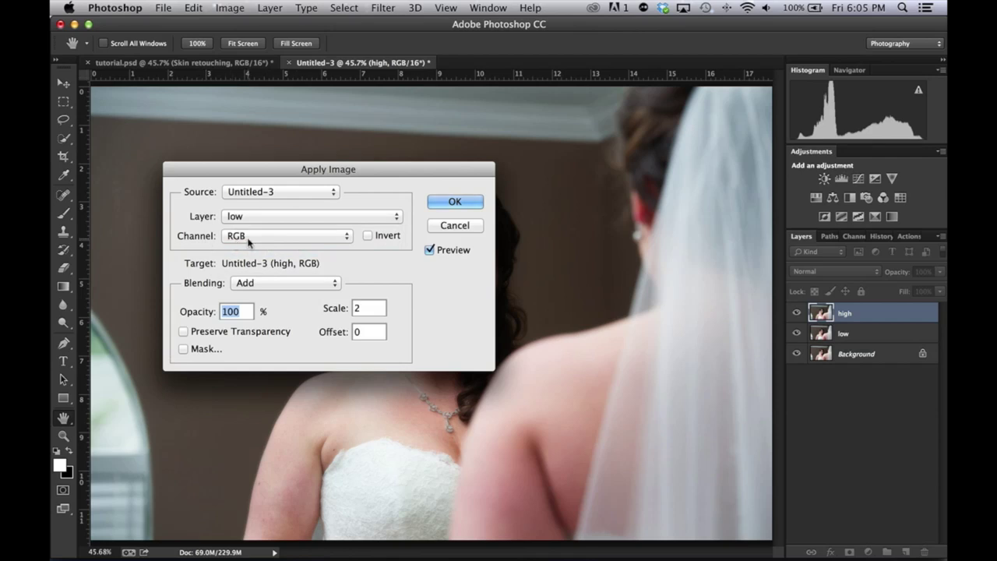
pyautogui.click(366, 236)
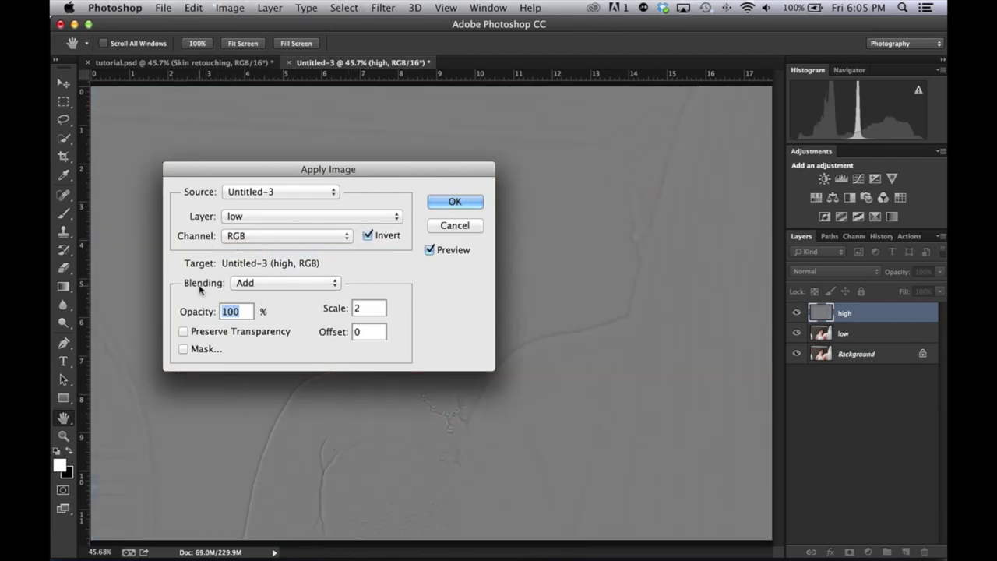
pyautogui.click(361, 308)
pyautogui.click(471, 201)
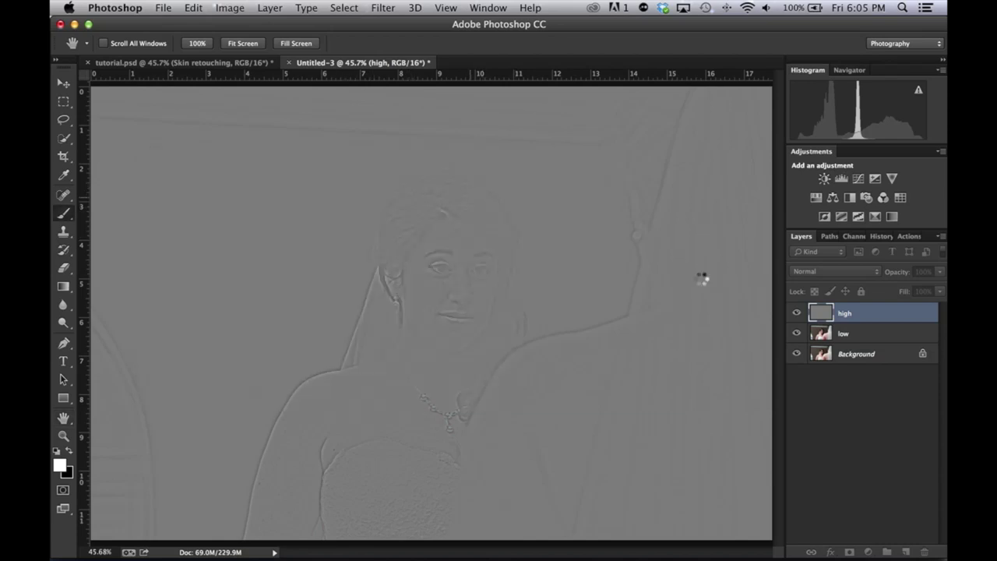
pyautogui.press('b')
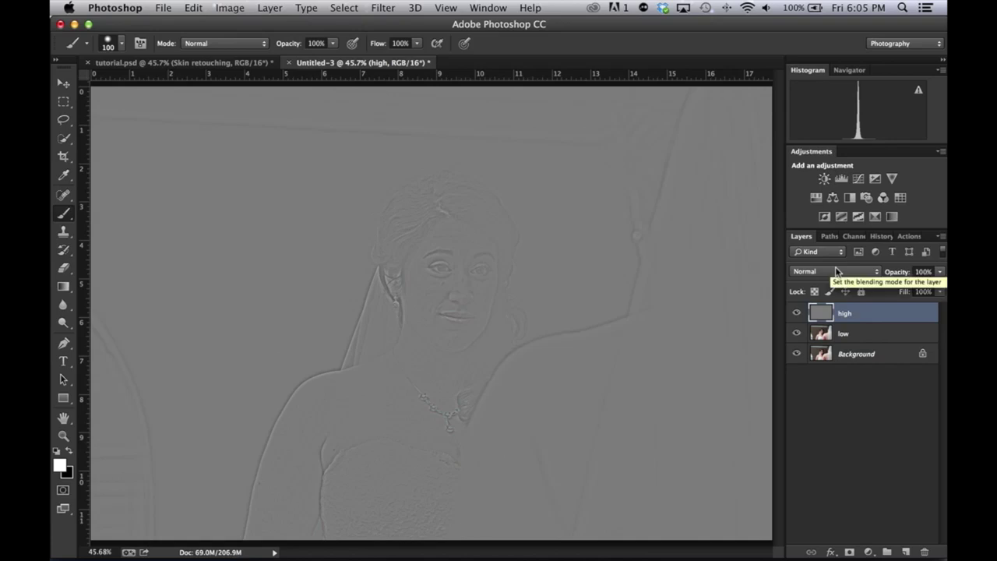
# Set the high layer's blending mode to Linear Light and compare the image with the layer hidden and shown
pyautogui.click(836, 270)
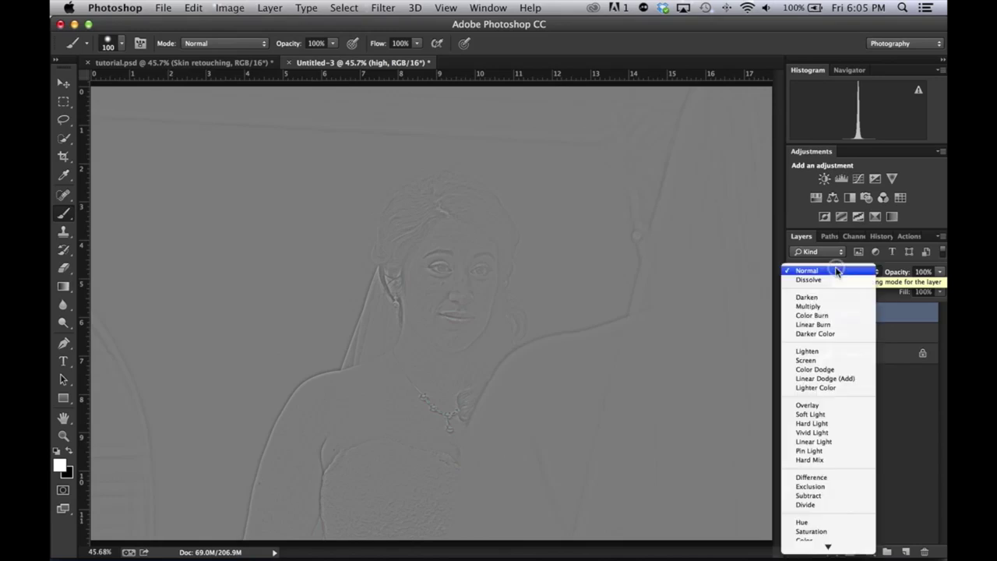
pyautogui.click(825, 442)
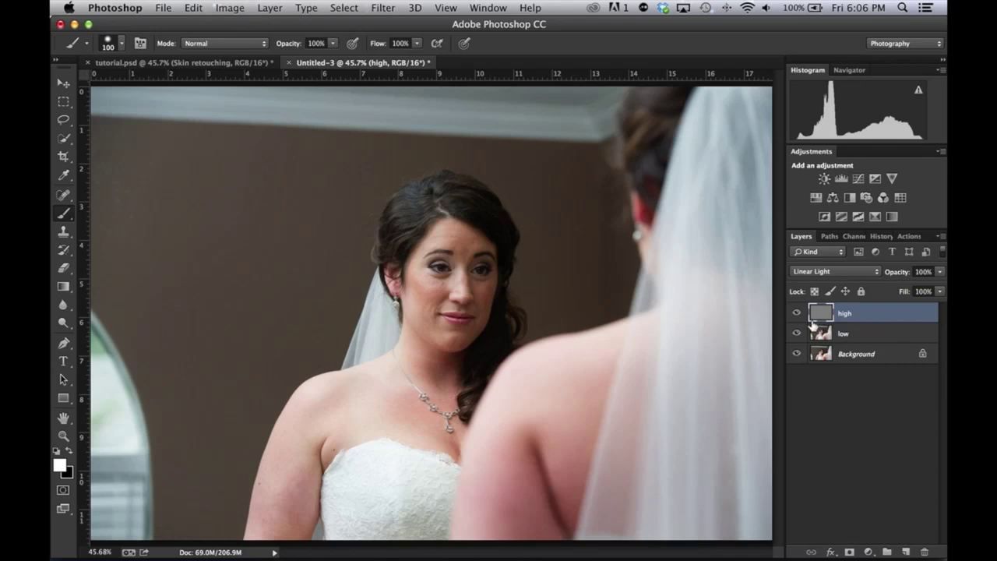
pyautogui.click(796, 312)
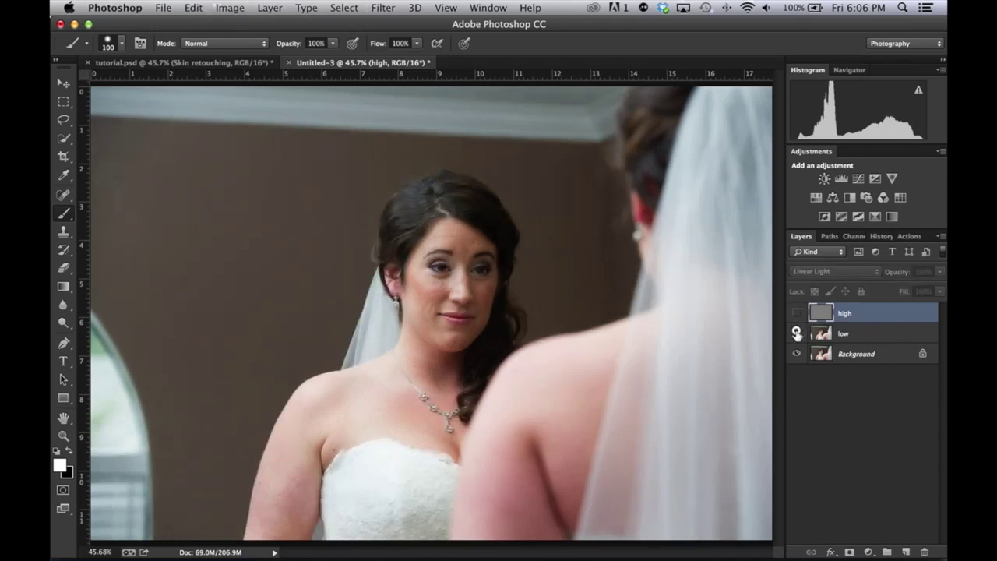
pyautogui.click(796, 313)
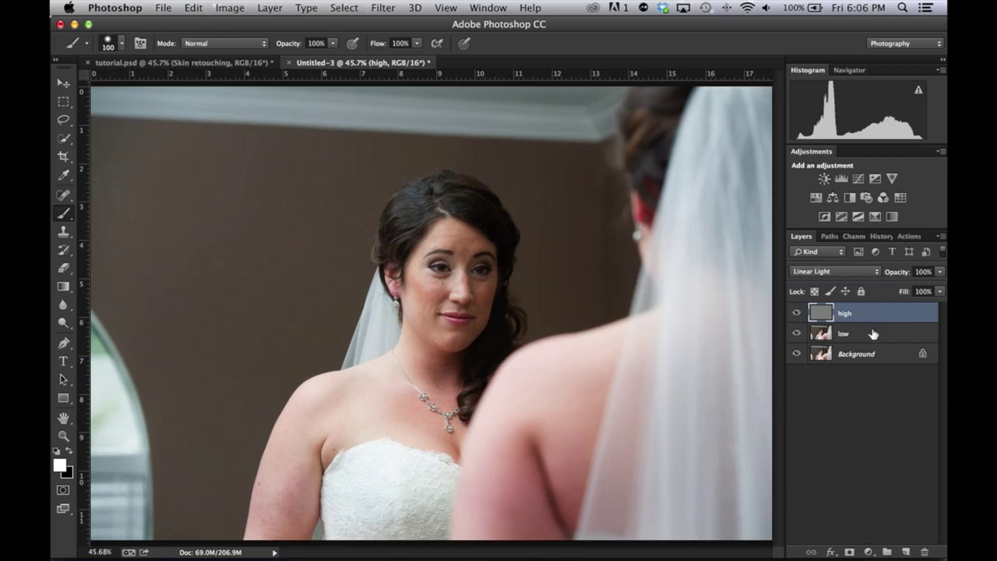
# Group the high and low layers and name the group "skin retouching"
pyautogui.keyDown('super'); pyautogui.click(873, 334); pyautogui.keyUp('super')
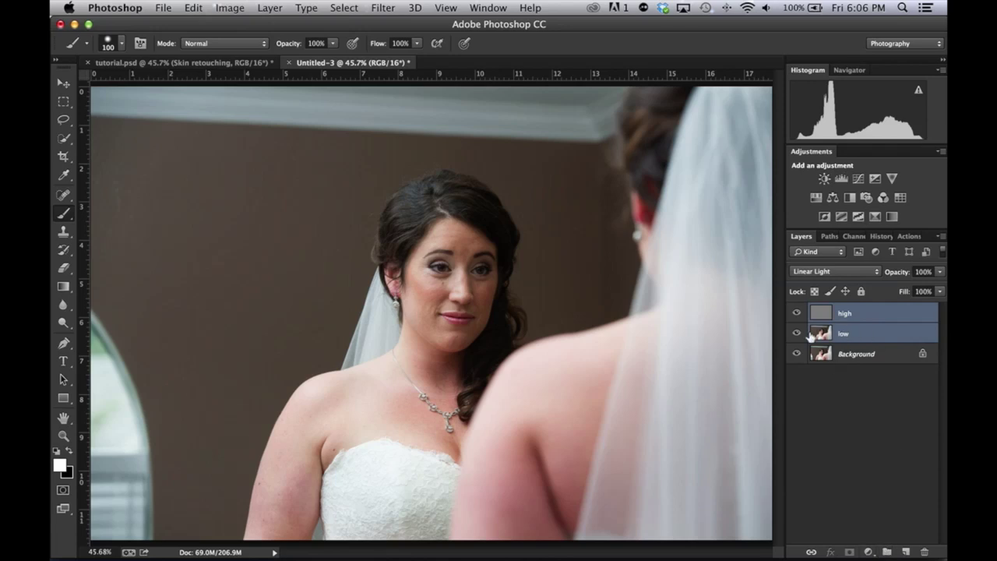
pyautogui.press('super+g')
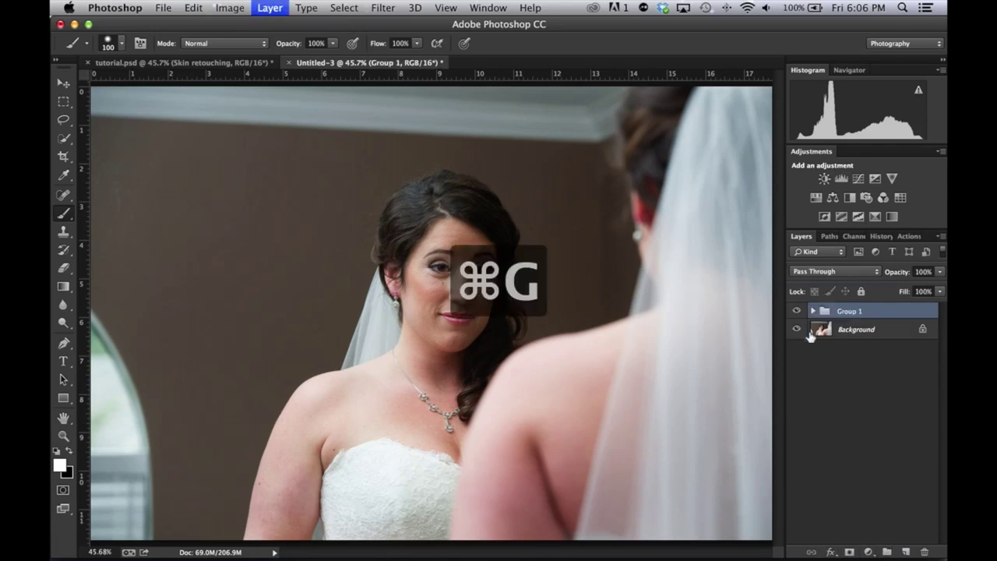
pyautogui.doubleClick(849, 311)
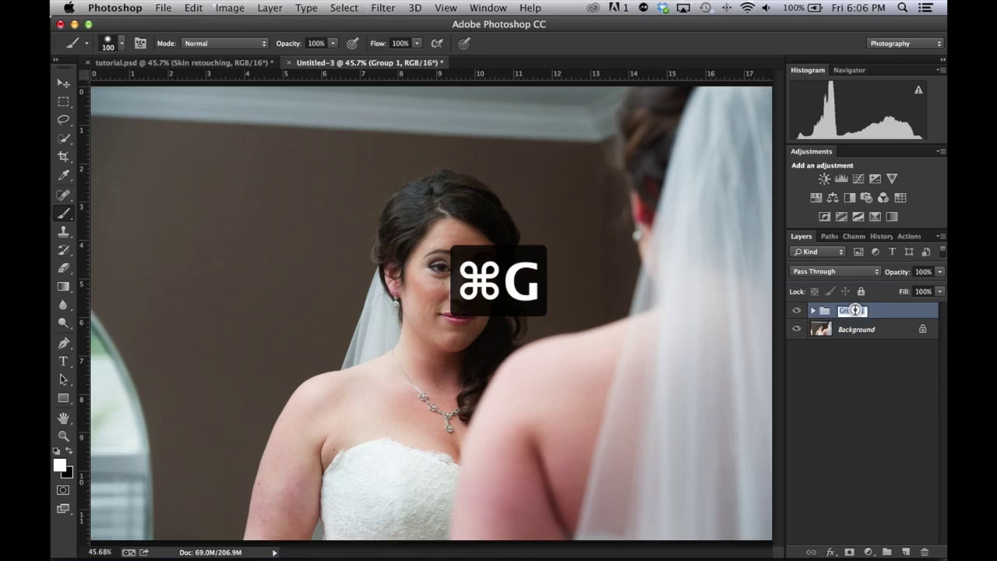
pyautogui.write('skin r')
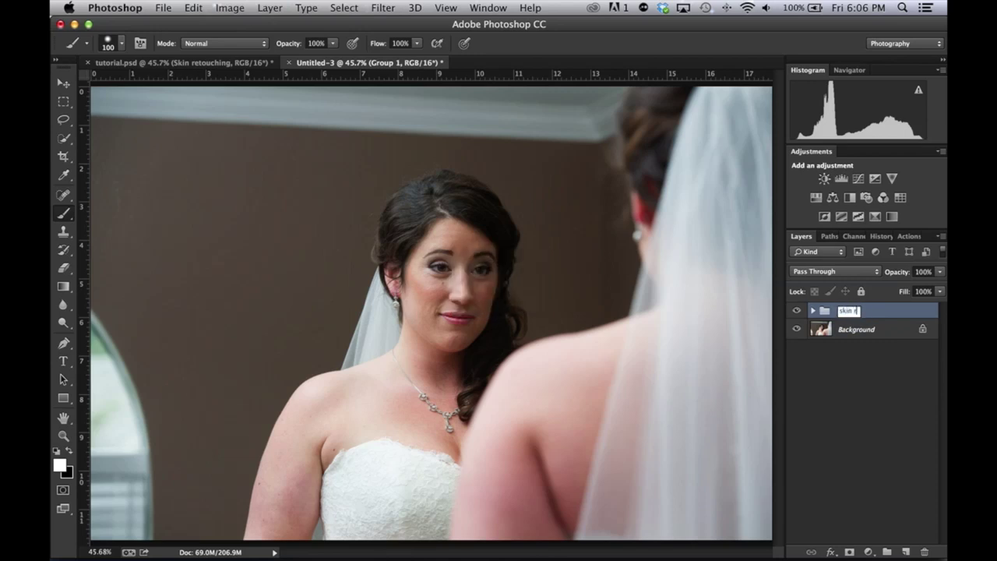
pyautogui.write('etouching')
pyautogui.press('Return')
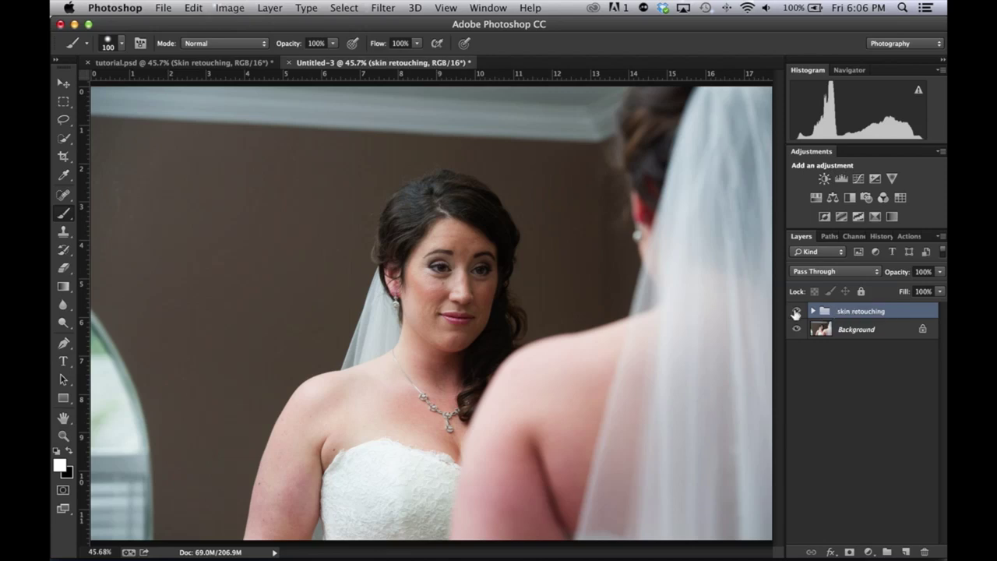
# Compare the image with the skin retouching group hidden and shown, leaving it visible
pyautogui.click(794, 310)
pyautogui.click(795, 311)
pyautogui.click(795, 311)
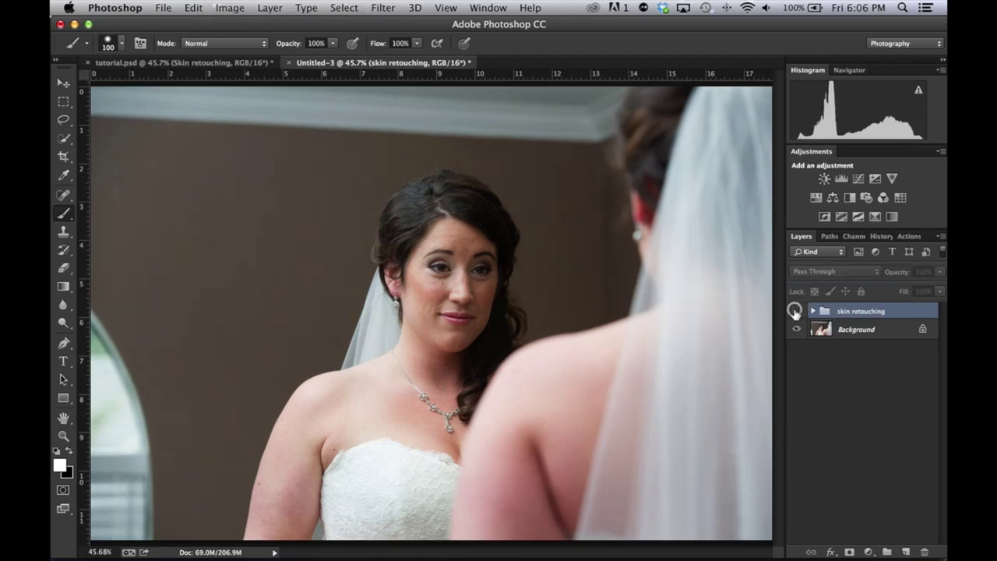
pyautogui.click(795, 311)
pyautogui.click(794, 311)
pyautogui.click(795, 311)
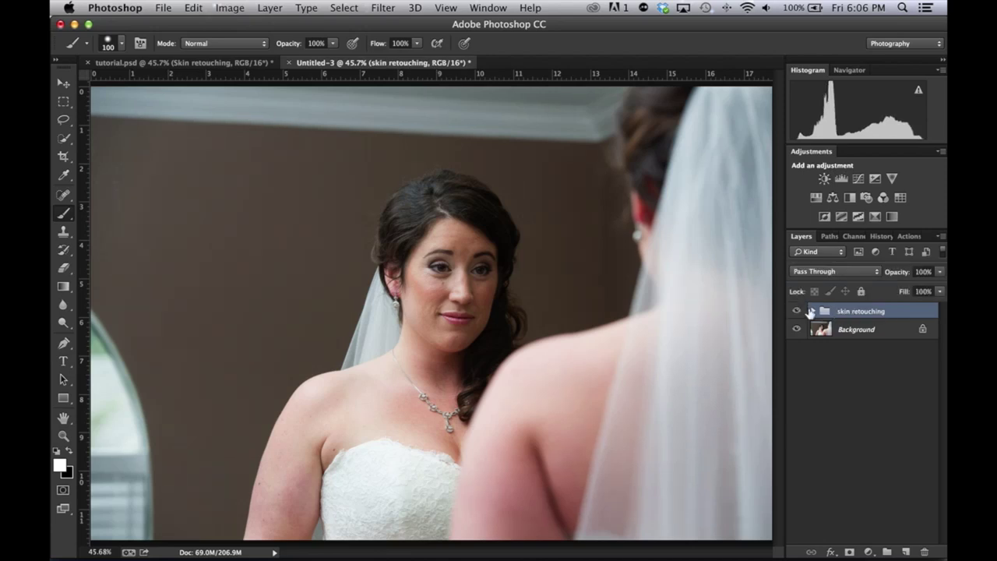
# Expand the skin retouching group and examine the face at 100% with the low layer hidden, ending with the layer shown
pyautogui.click(812, 311)
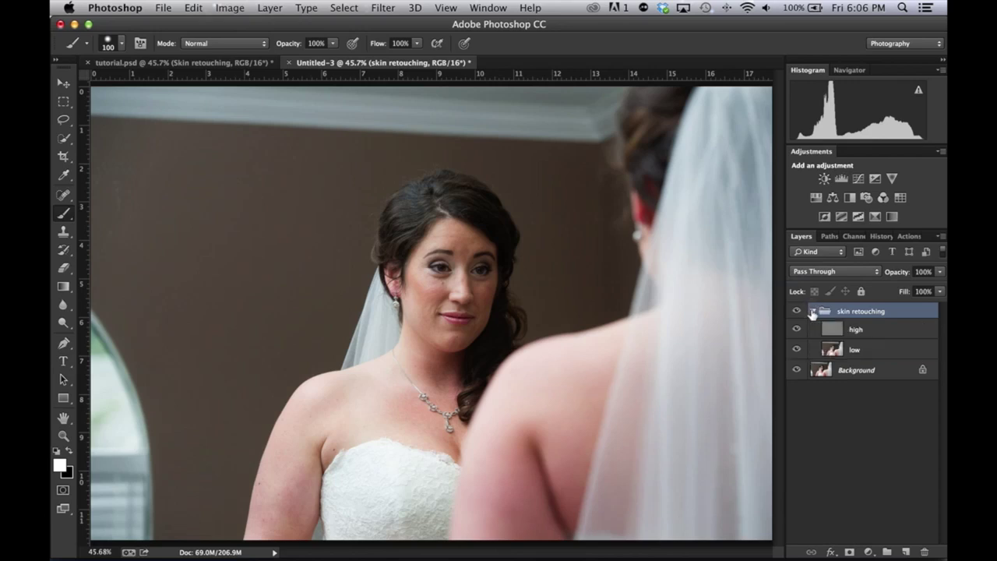
pyautogui.click(796, 351)
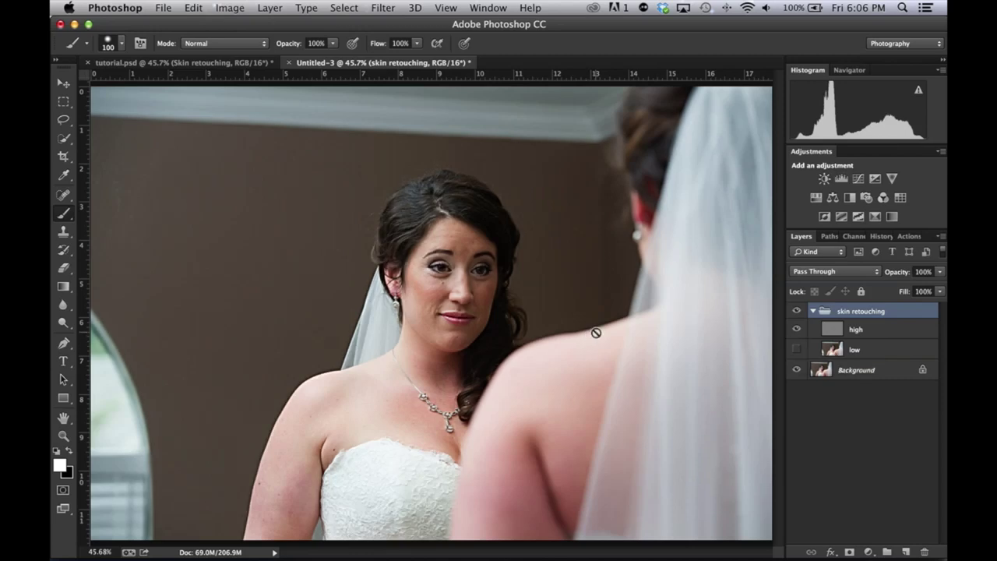
pyautogui.press('super+equal')
pyautogui.press('super+equal')
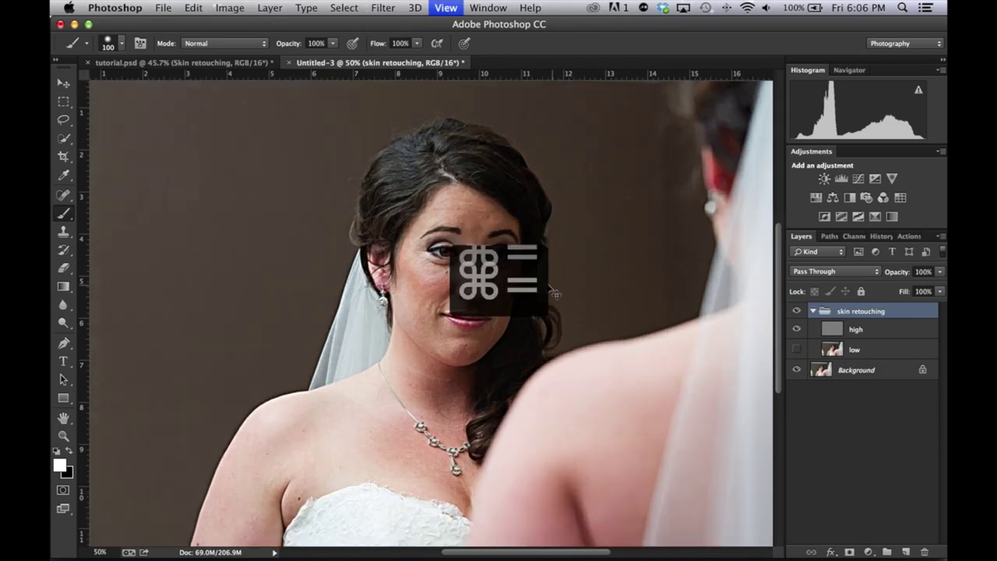
pyautogui.press('super+equal')
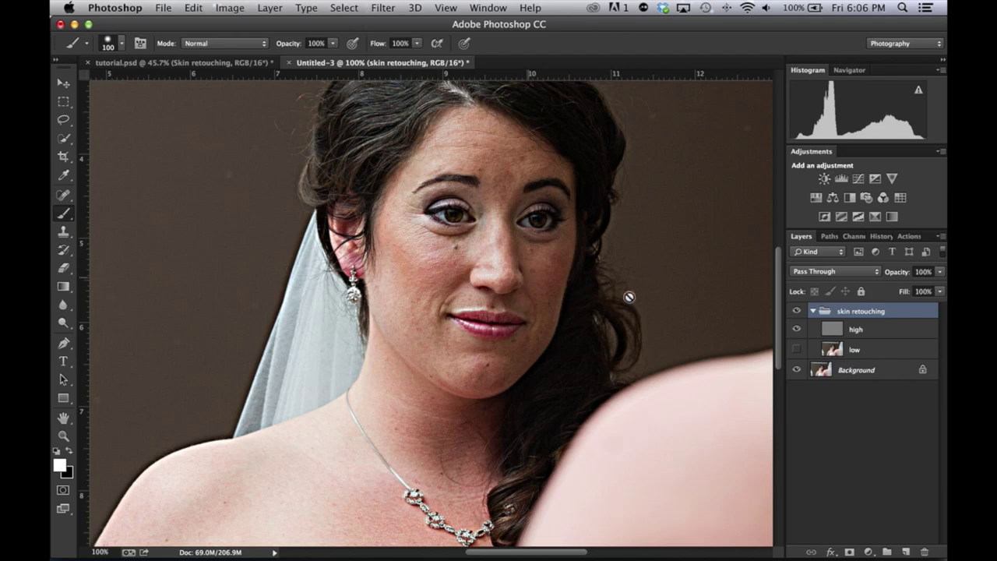
pyautogui.click(797, 351)
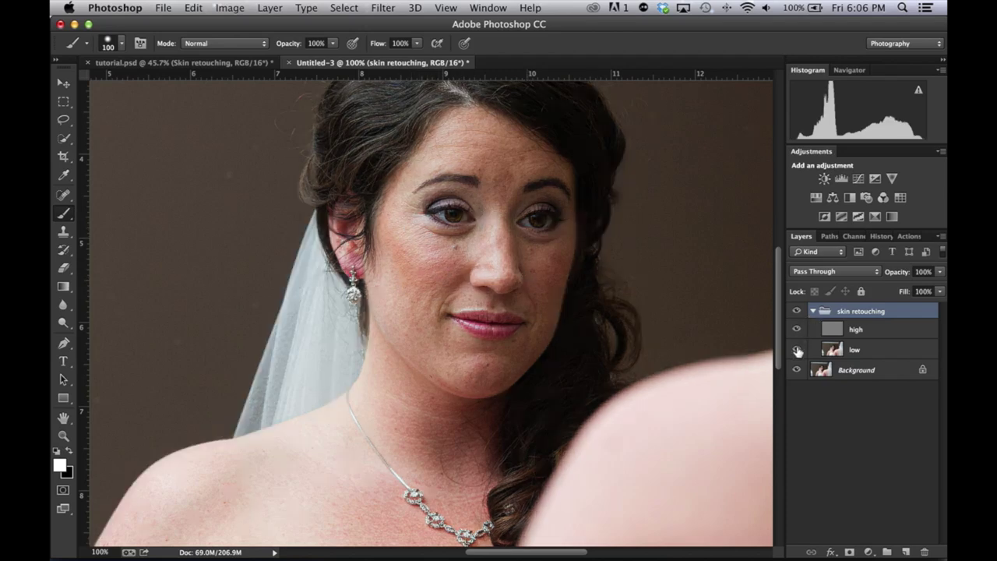
# Make the high layer active and choose the Clone Stamp tool
pyautogui.click(883, 353)
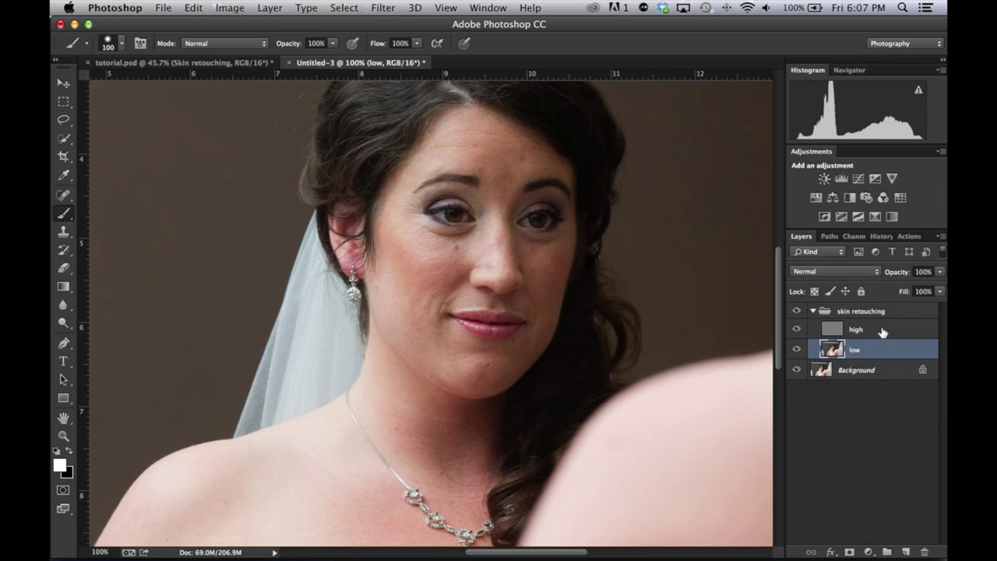
pyautogui.click(882, 330)
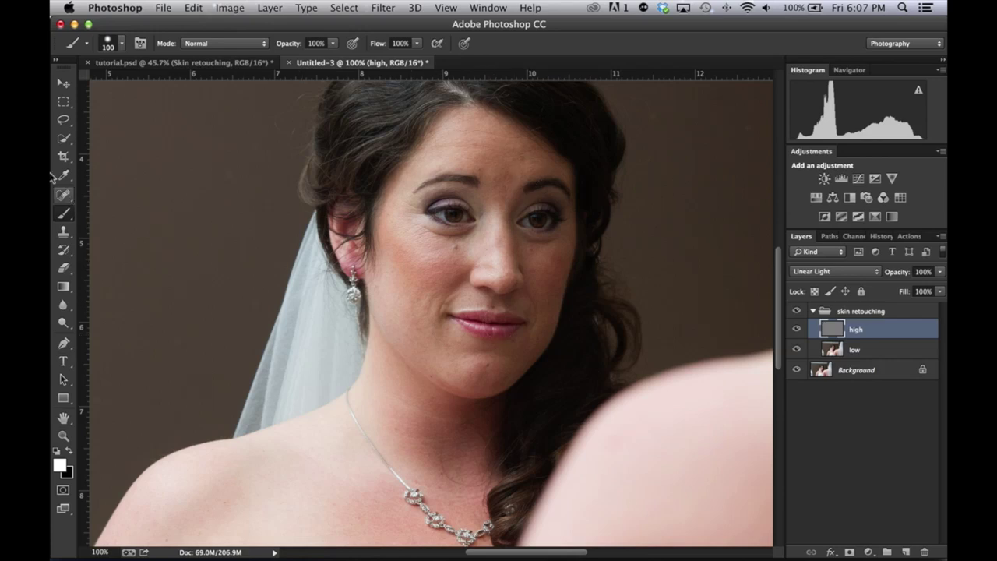
pyautogui.moveTo(64, 194); pyautogui.dragTo(129, 196)
pyautogui.moveTo(65, 229); pyautogui.dragTo(137, 229)
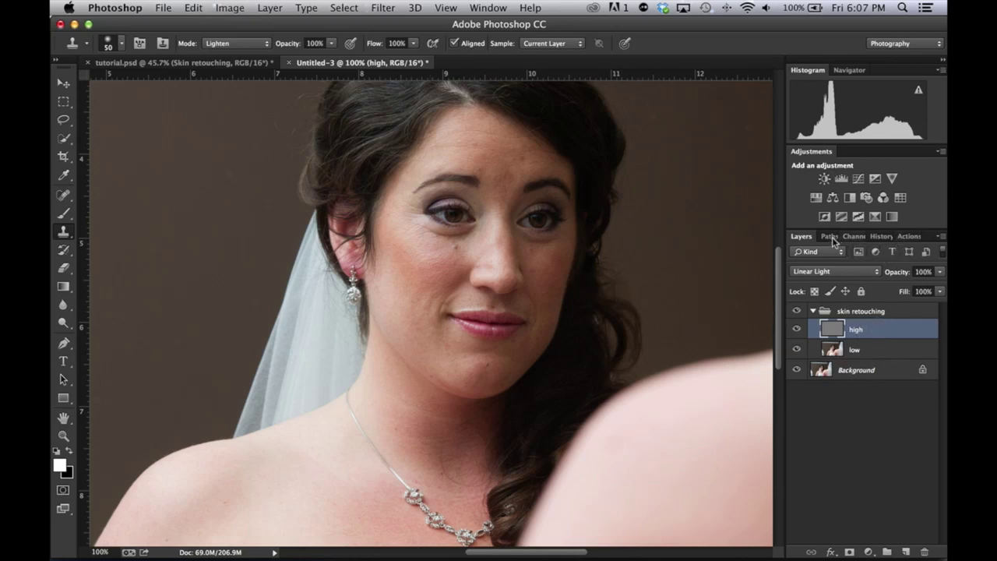
# Try a steep high-contrast Curves adjustment clipped to the high layer, with the low layer hidden
pyautogui.click(859, 178)
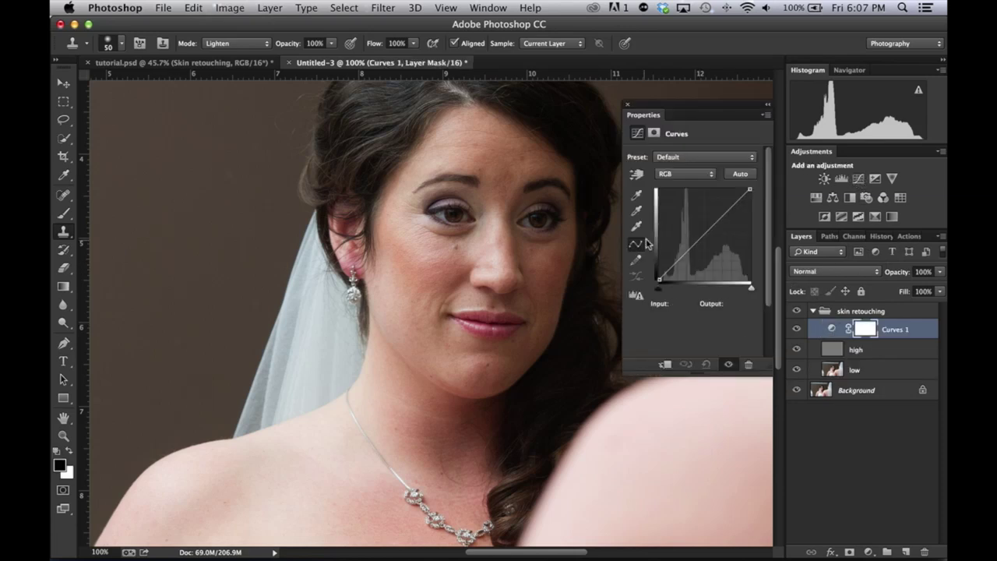
pyautogui.moveTo(697, 242); pyautogui.dragTo(699, 274)
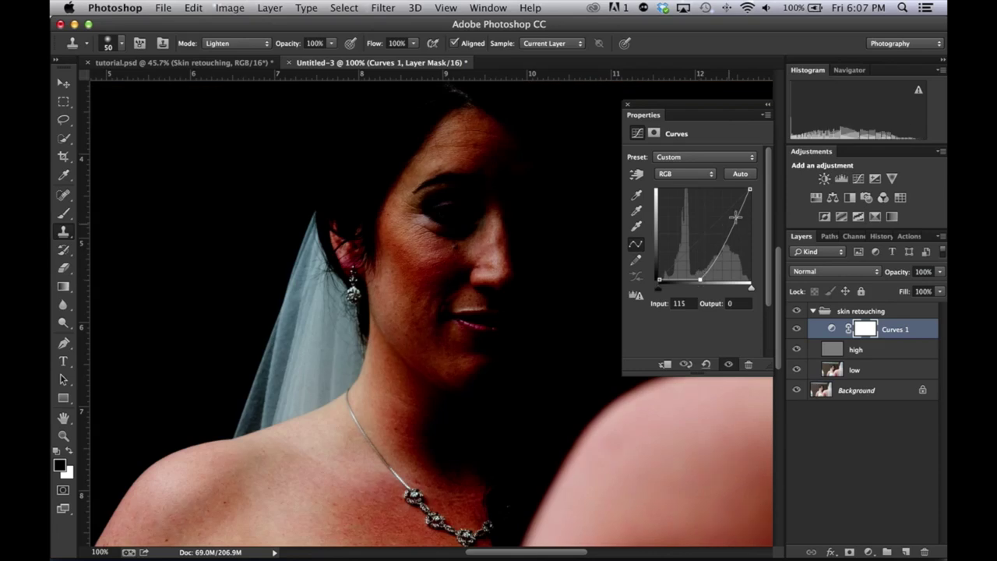
pyautogui.moveTo(734, 217); pyautogui.dragTo(719, 189)
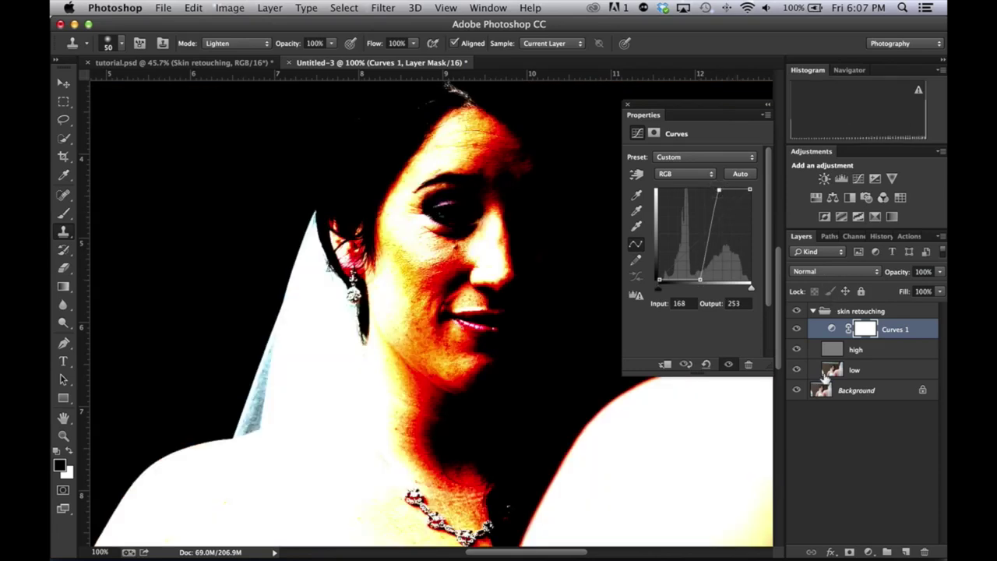
pyautogui.click(796, 370)
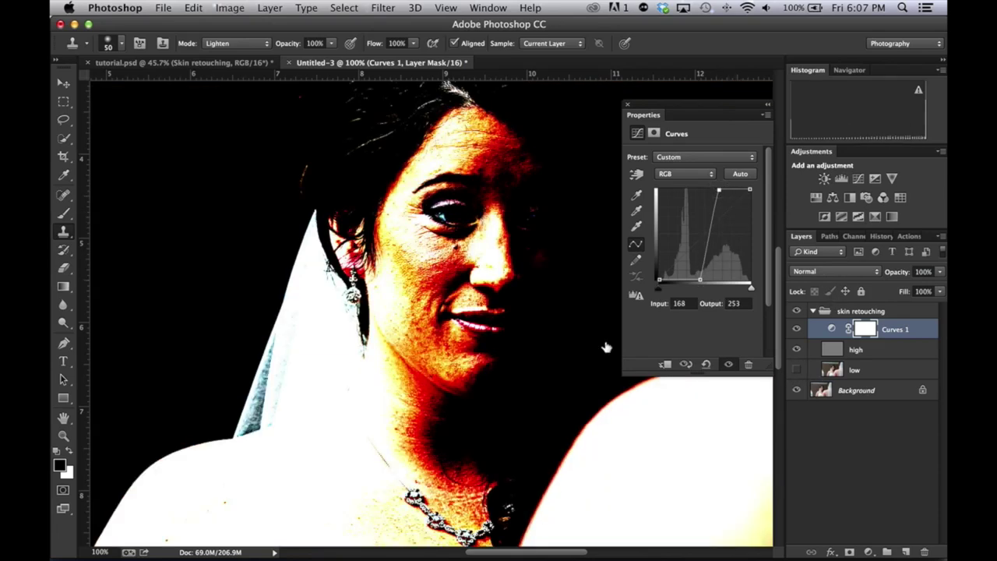
pyautogui.click(664, 364)
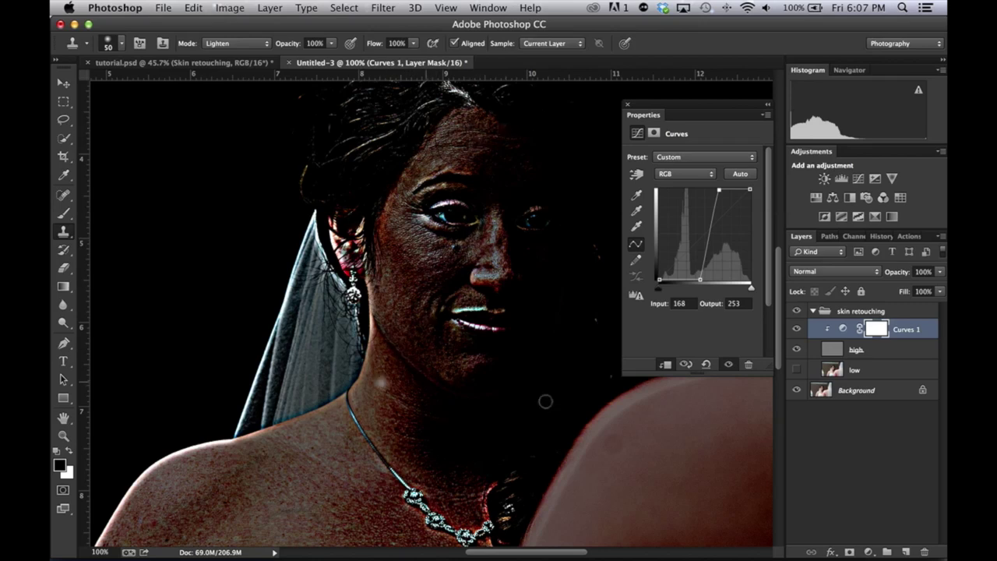
pyautogui.click(629, 104)
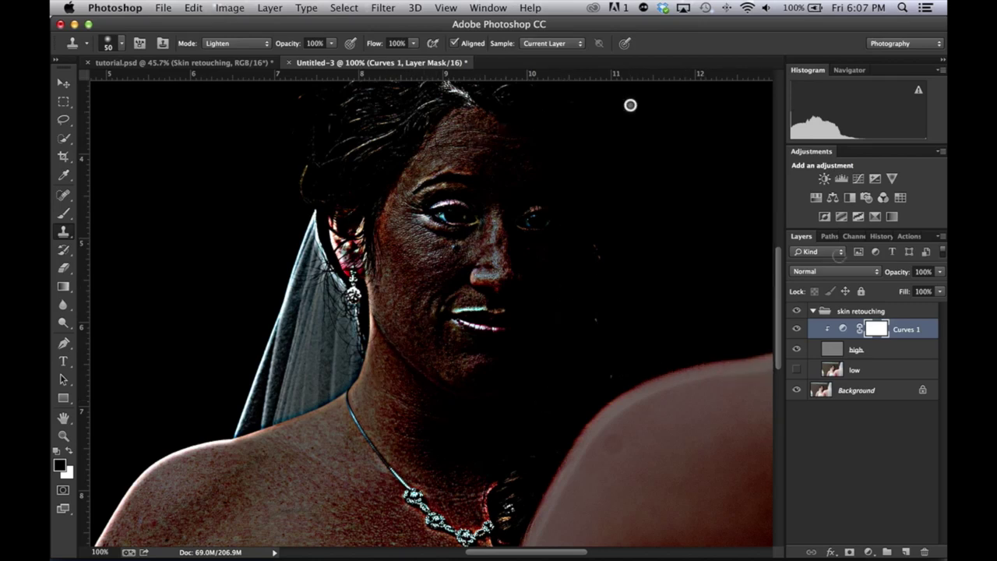
# Delete the Curves adjustment and show the low layer again, keeping the high layer active
pyautogui.press('BackSpace')
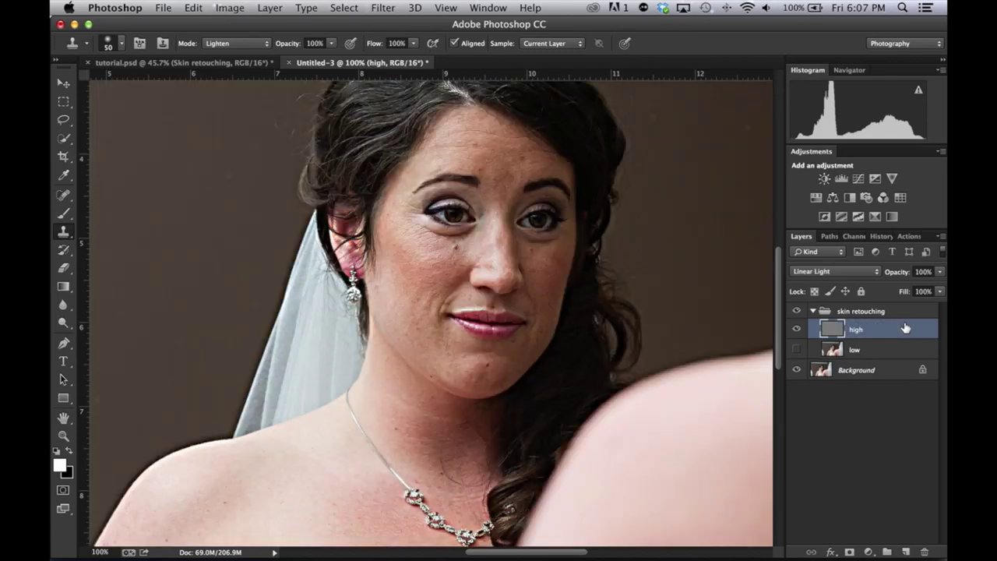
pyautogui.click(797, 351)
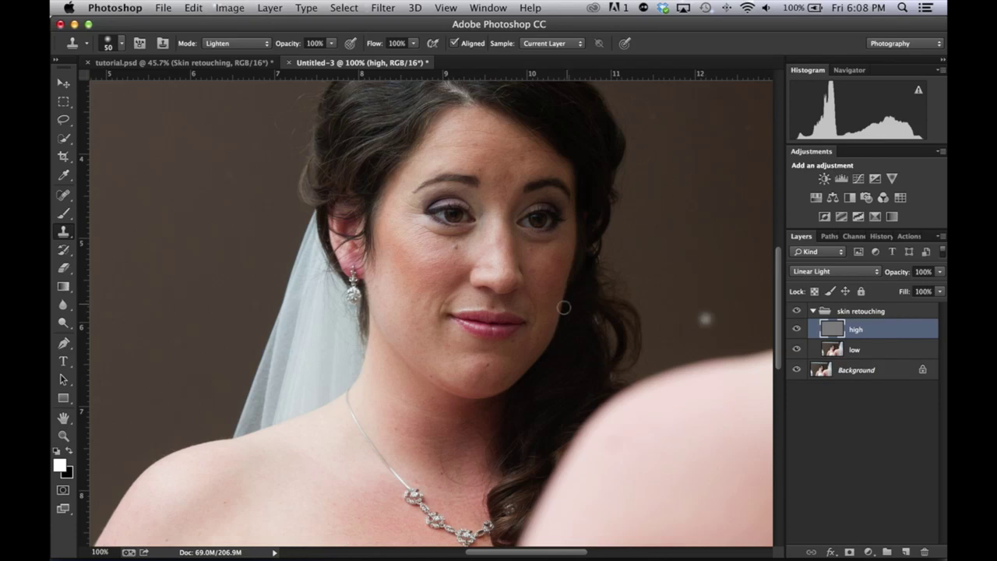
pyautogui.click(889, 350)
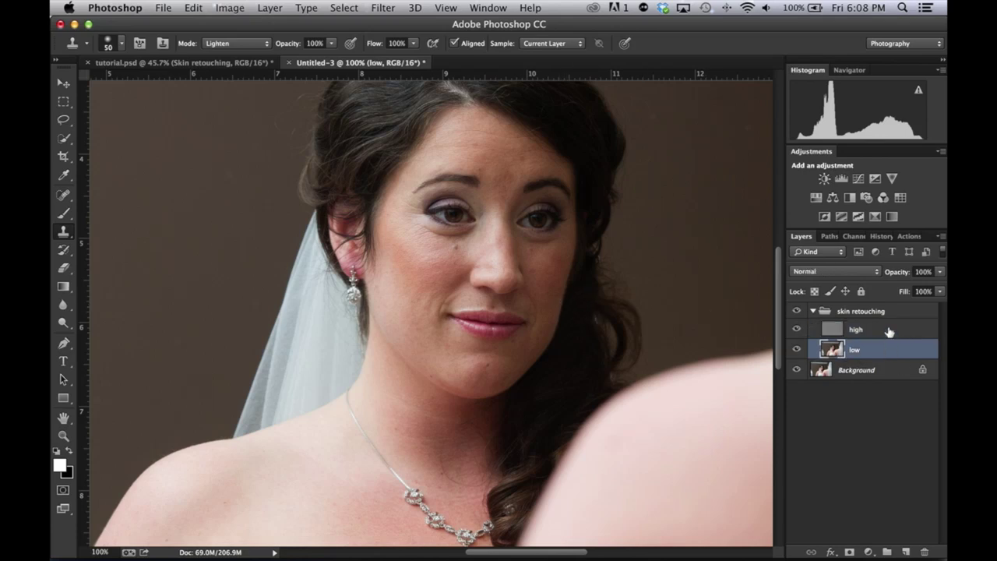
pyautogui.click(888, 330)
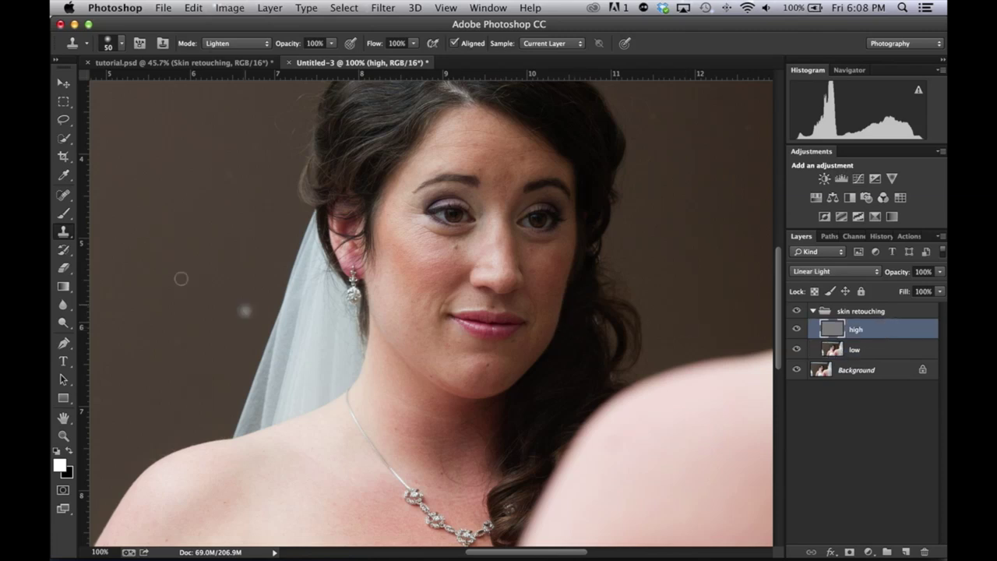
# Heal small blemishes on the cheeks and around the eyes on the high layer with the Spot Healing Brush at 200% zoom
pyautogui.moveTo(66, 196); pyautogui.dragTo(133, 193)
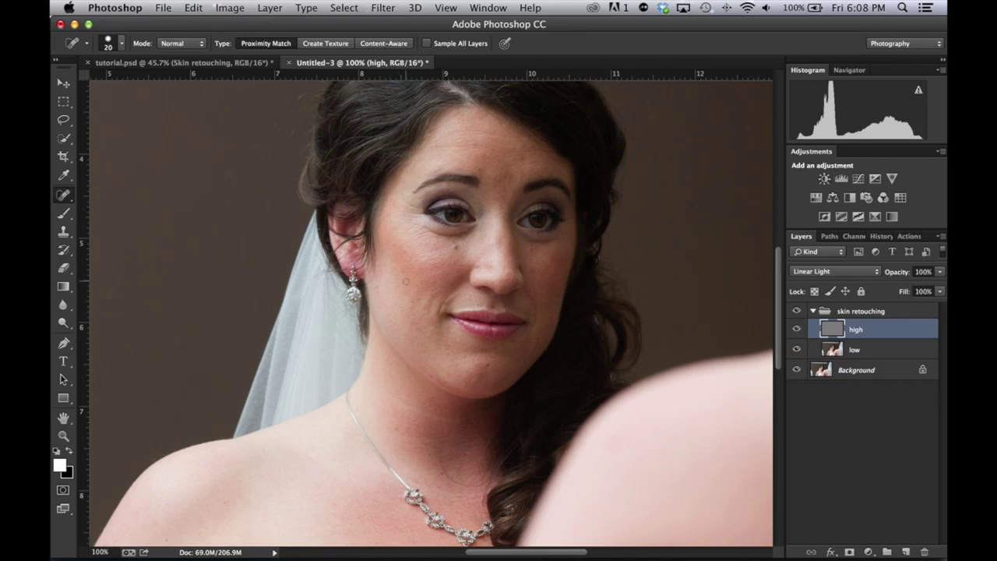
pyautogui.scroll(4, 429, 252)
pyautogui.hscroll(3, 429, 252)
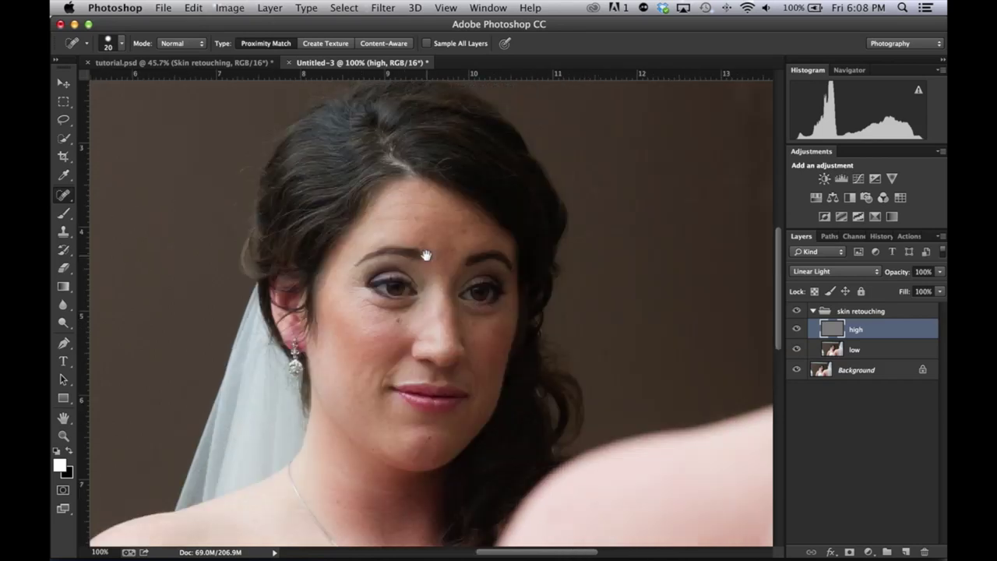
pyautogui.press('super+plus')
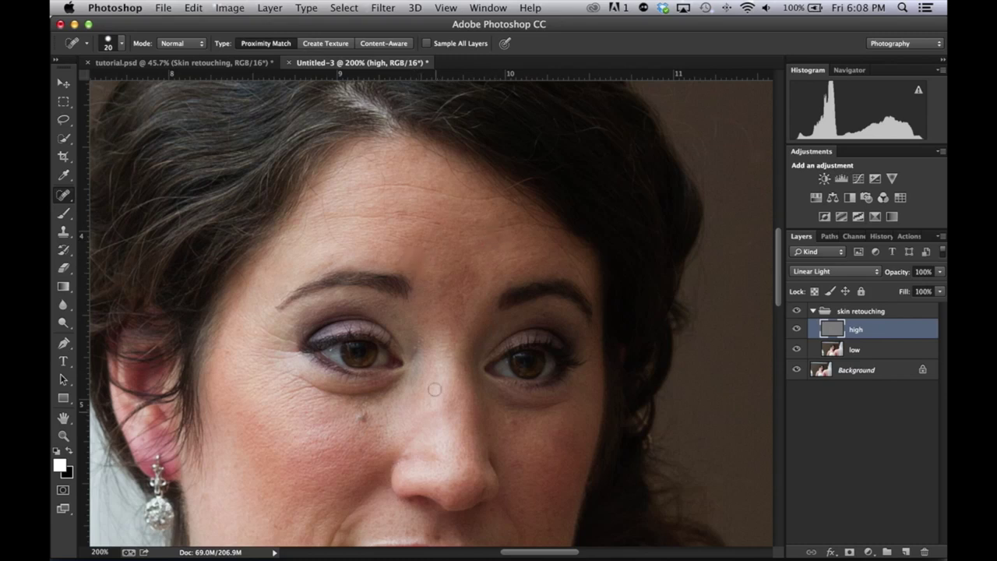
pyautogui.click(515, 421)
pyautogui.click(521, 460)
pyautogui.click(541, 442)
pyautogui.moveTo(301, 376); pyautogui.dragTo(300, 350)
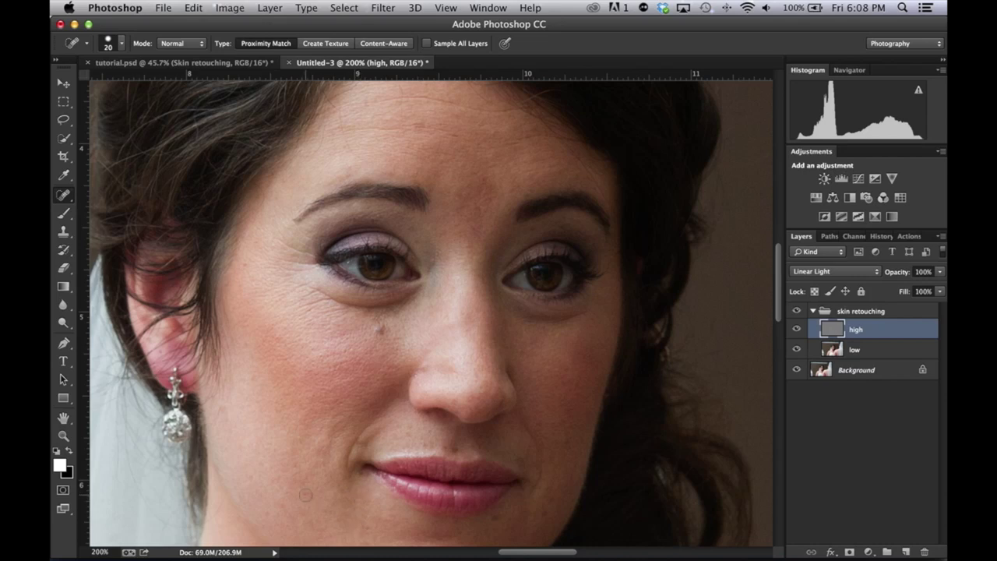
pyautogui.click(223, 415)
# Heal the remaining blemishes on the cheek, chin and forehead, and compare the result with the skin retouching group hidden and shown
pyautogui.moveTo(64, 195); pyautogui.dragTo(124, 194)
pyautogui.scroll(-5, 512, 414)
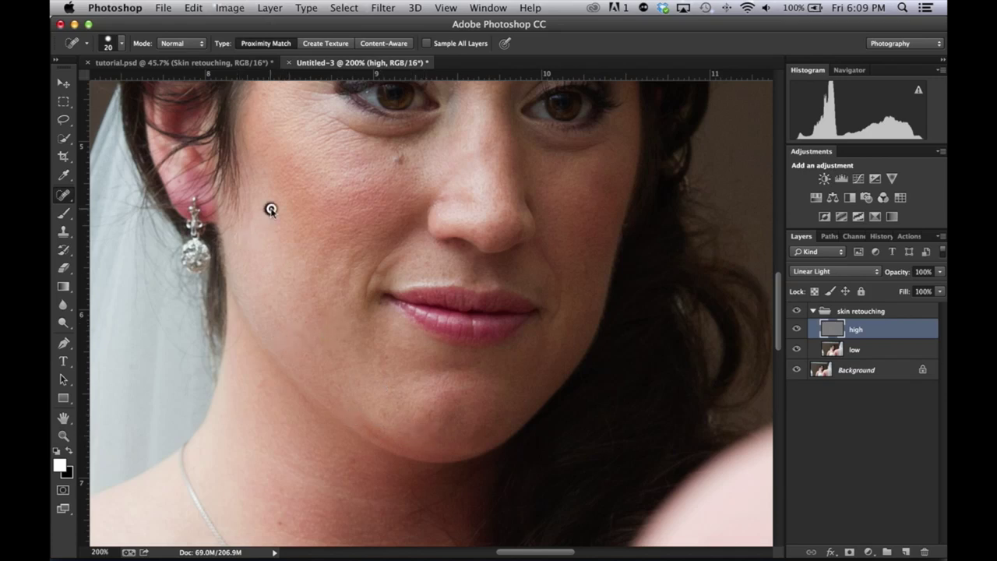
pyautogui.scroll(-5, 389, 171)
pyautogui.hscroll(-3, 390, 172)
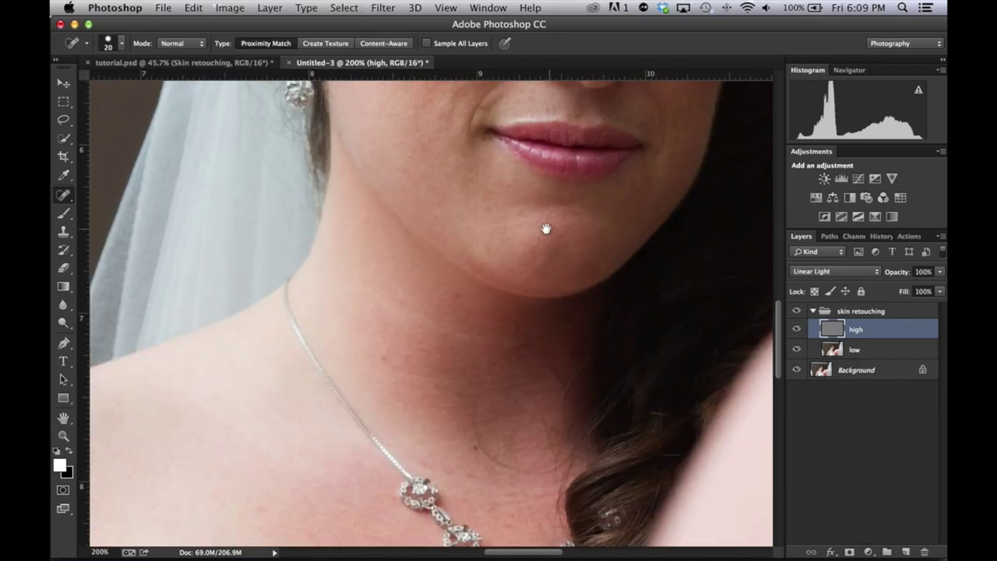
pyautogui.scroll(5, 506, 265)
pyautogui.hscroll(3, 421, 366)
pyautogui.scroll(-2, 426, 342)
pyautogui.hscroll(-2, 426, 342)
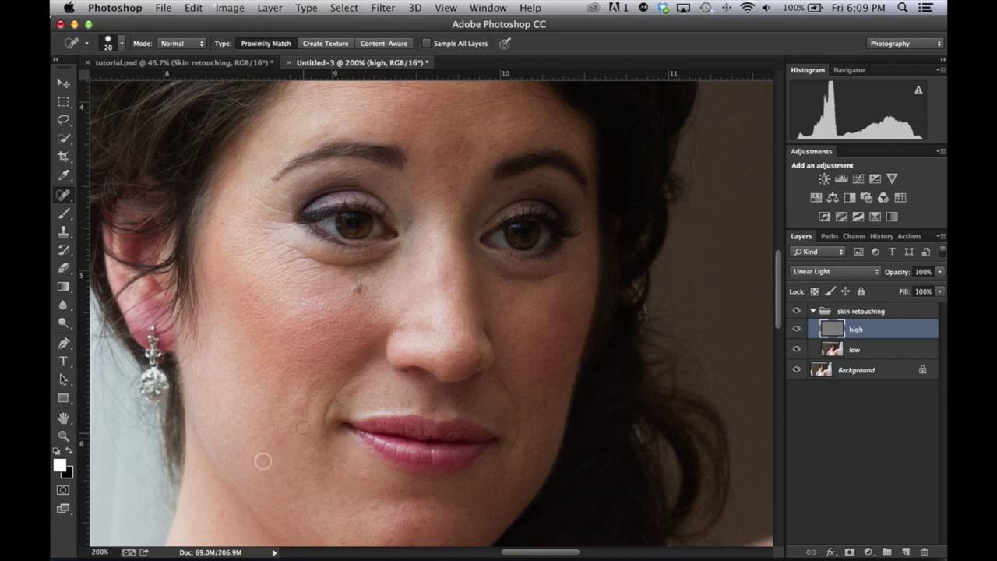
pyautogui.click(275, 428)
pyautogui.scroll(5, 425, 171)
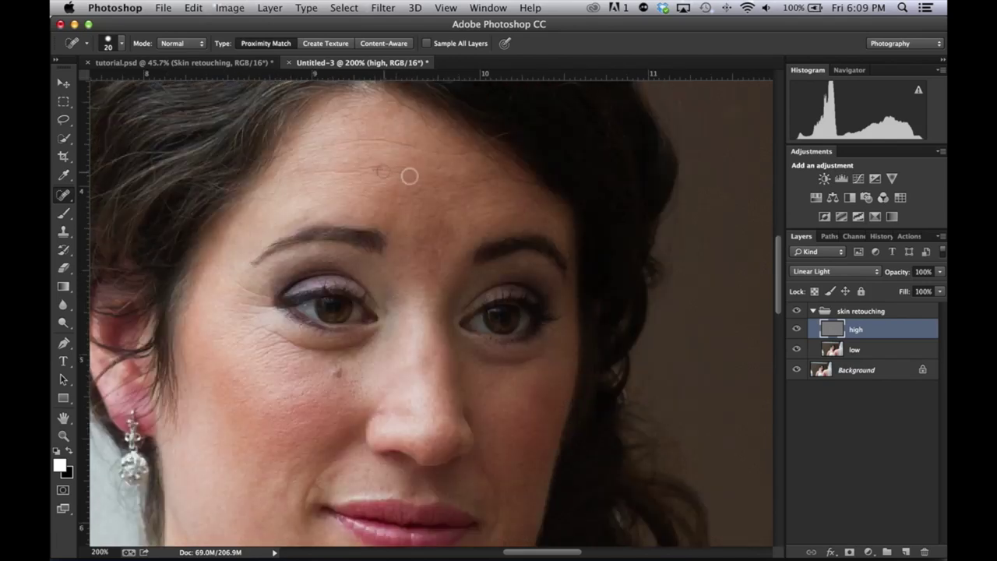
pyautogui.moveTo(350, 216); pyautogui.dragTo(377, 216)
pyautogui.scroll(-5, 419, 238)
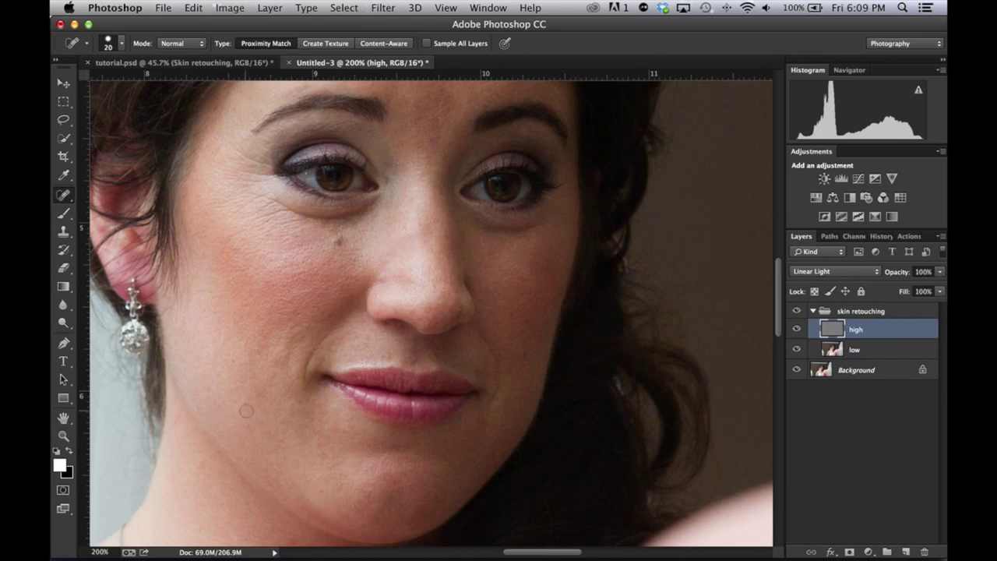
pyautogui.click(797, 313)
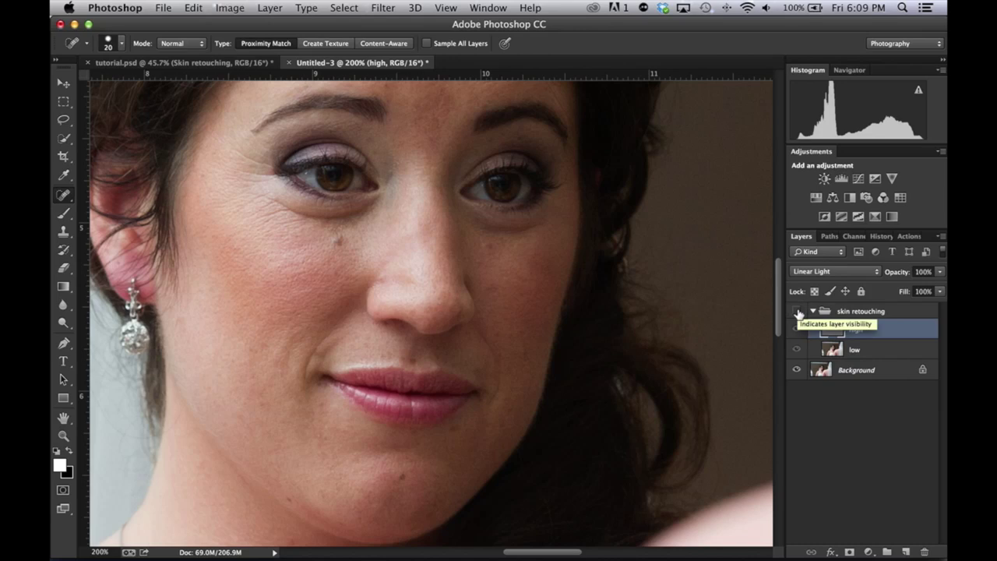
pyautogui.click(797, 313)
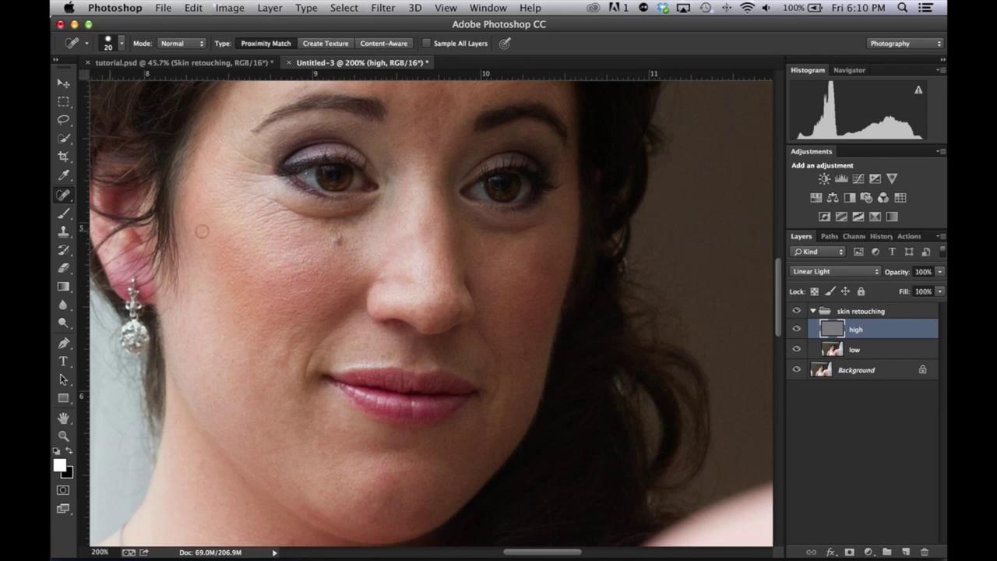
# Switch from the Spot Healing Brush to the Clone Stamp tool for work on the high layer
pyautogui.click(62, 195)
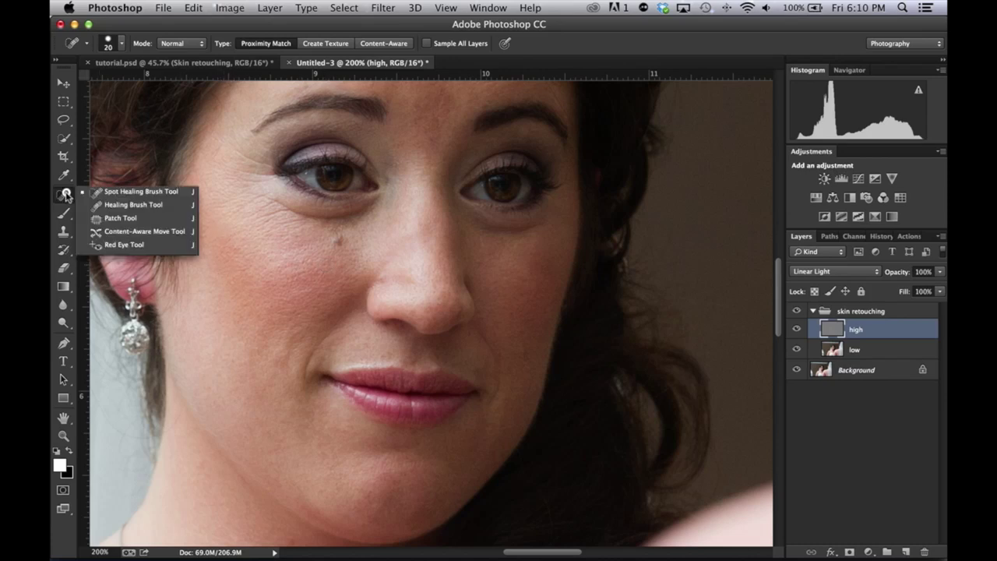
pyautogui.click(61, 232)
pyautogui.moveTo(61, 235); pyautogui.dragTo(131, 231)
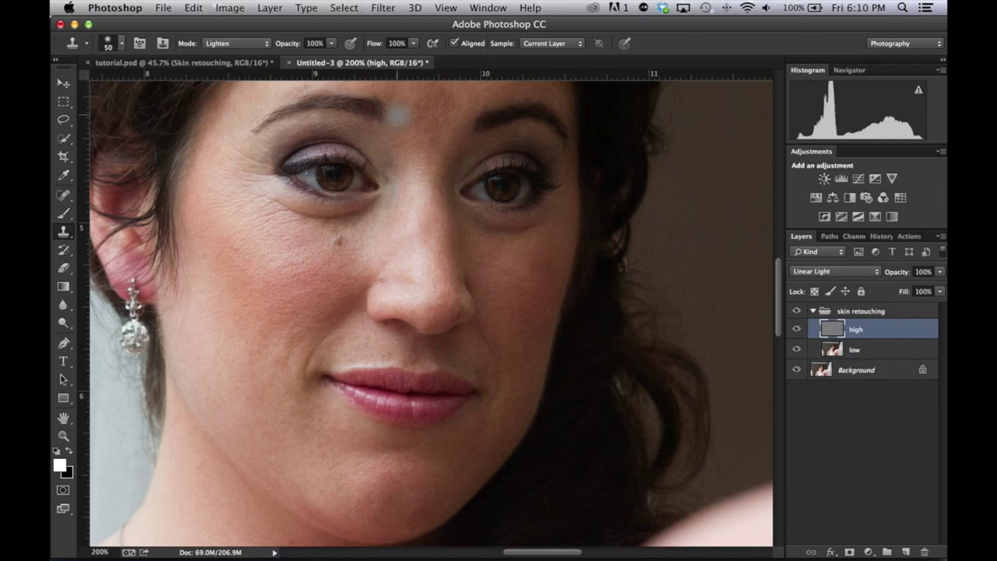
# Try cloning beneath the eye with sampling set to Current & Below, undo the stroke and restore sampling to Current Layer
pyautogui.click(548, 44)
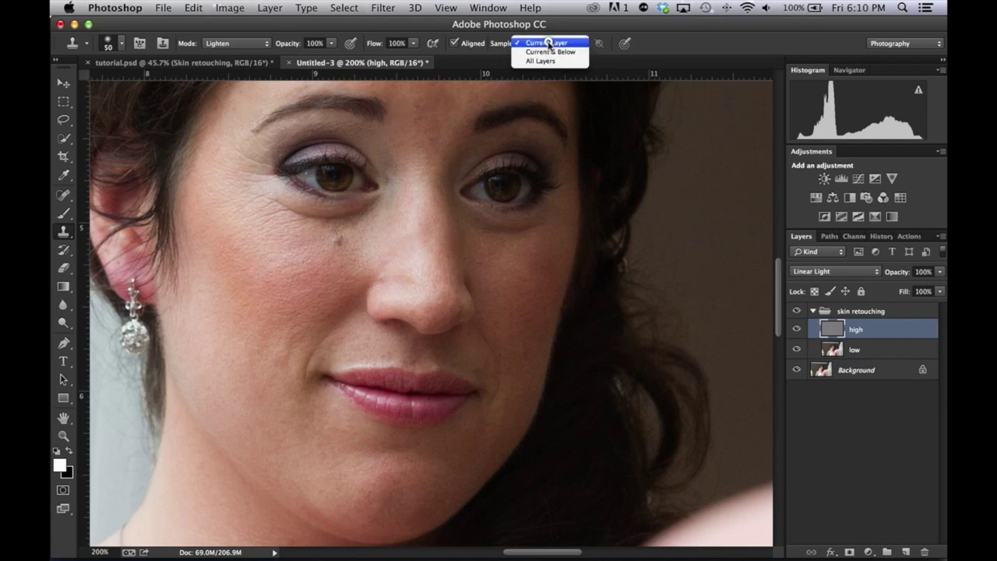
pyautogui.click(550, 52)
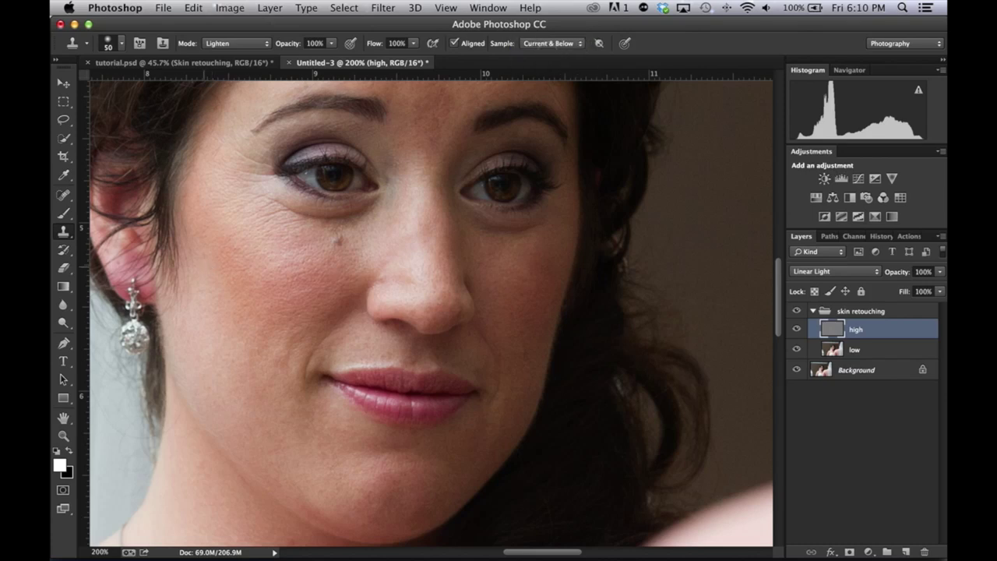
pyautogui.keyDown('alt'); pyautogui.click(251, 259); pyautogui.keyUp('alt')
pyautogui.moveTo(269, 208); pyautogui.dragTo(337, 222)
pyautogui.press('super+z')
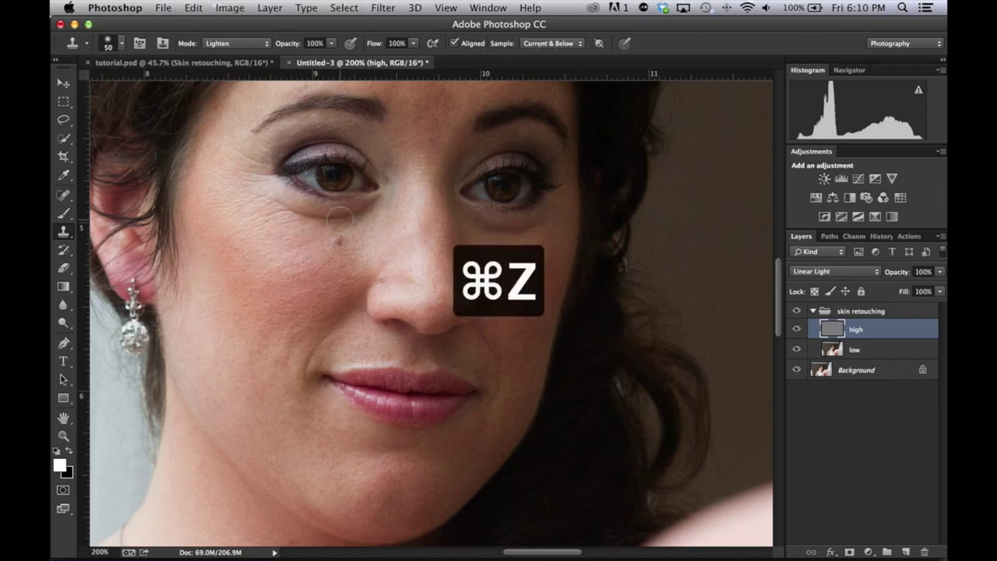
pyautogui.click(546, 44)
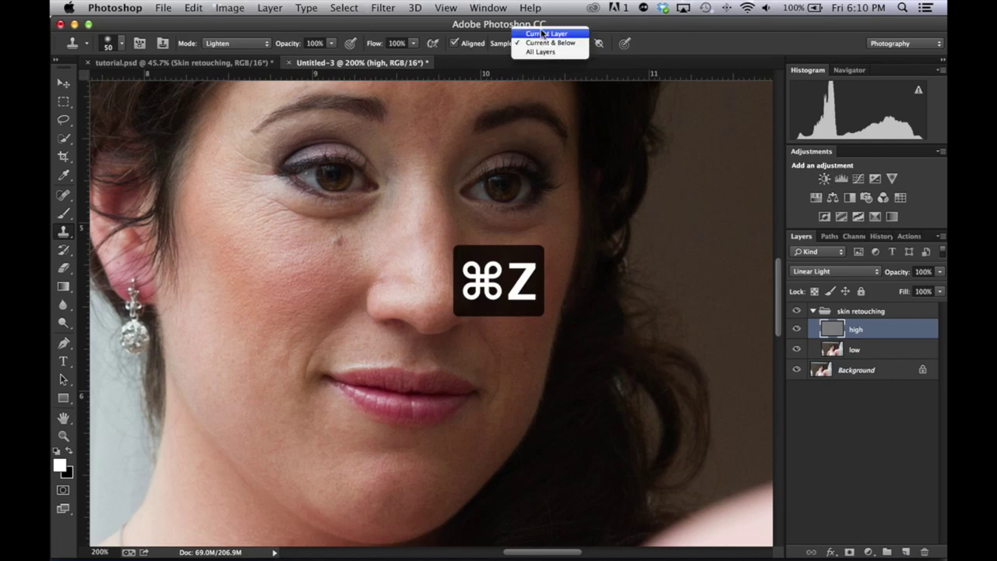
pyautogui.click(541, 34)
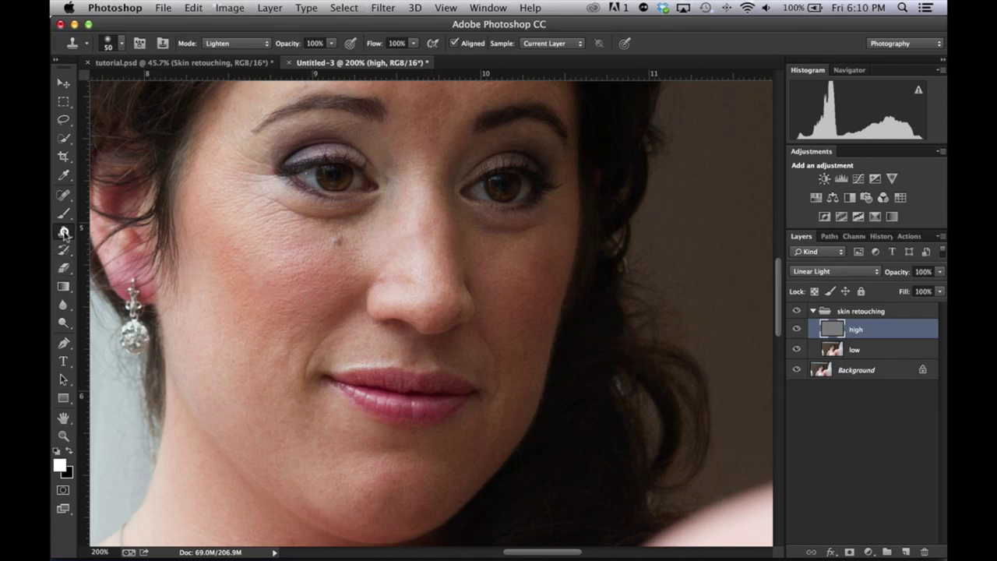
# Sample the upper cheek and clone over the fine lines beneath the earring-side eye with a size 20 brush in Lighten mode
pyautogui.moveTo(64, 232); pyautogui.dragTo(117, 226)
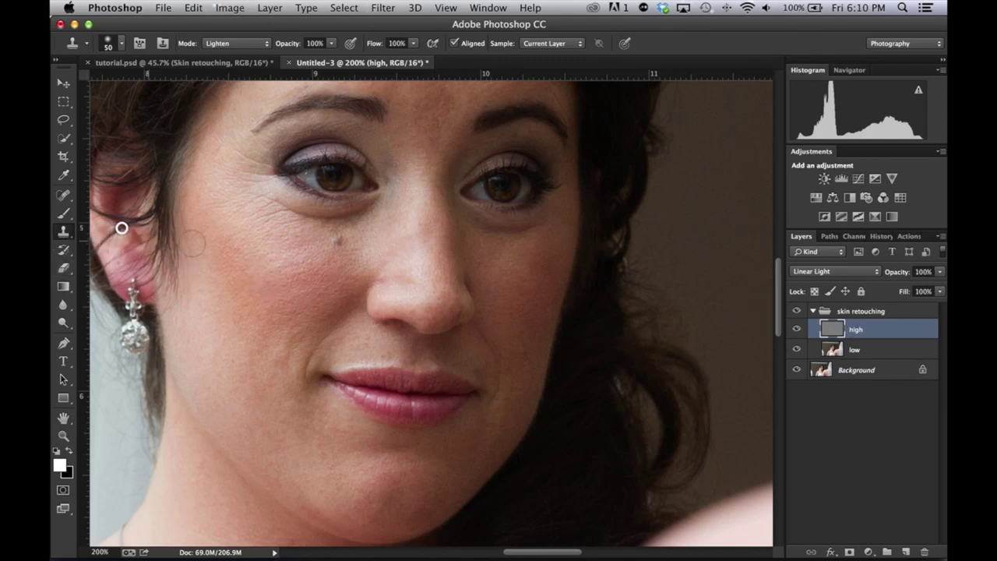
pyautogui.keyDown('alt'); pyautogui.click(269, 232); pyautogui.keyUp('alt')
pyautogui.press('[')
pyautogui.press('[')
pyautogui.press('[')
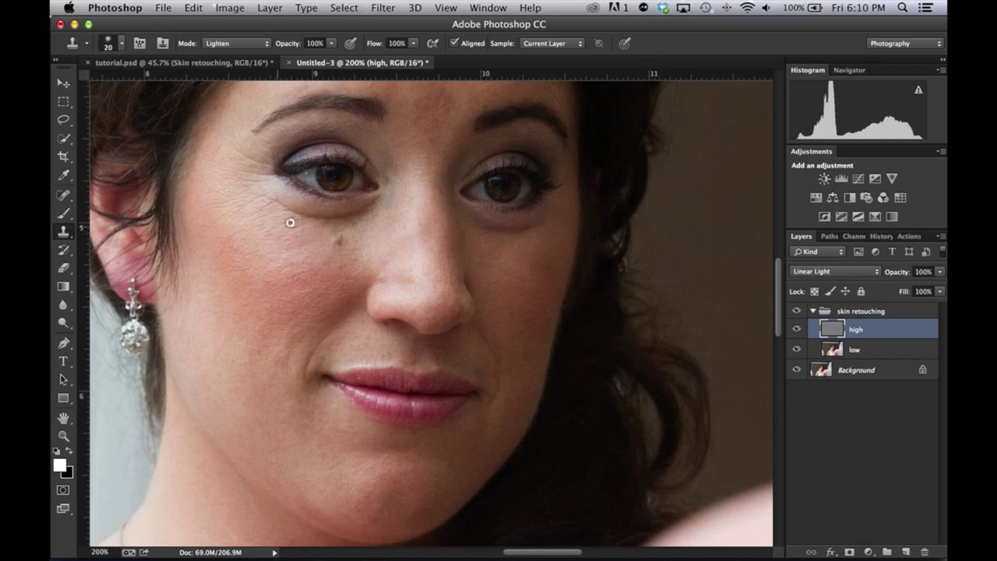
pyautogui.moveTo(289, 218)
pyautogui.mouseDown()
pyautogui.moveTo(283, 207)
pyautogui.moveTo(256, 213)
pyautogui.moveTo(278, 203)
pyautogui.moveTo(258, 195)
pyautogui.mouseUp()
# Clone sampled cheek texture over the under-eye creases at 300% zoom, with the brush enlarged to size 45
pyautogui.keyDown('super'); pyautogui.click(260, 204); pyautogui.keyUp('super')
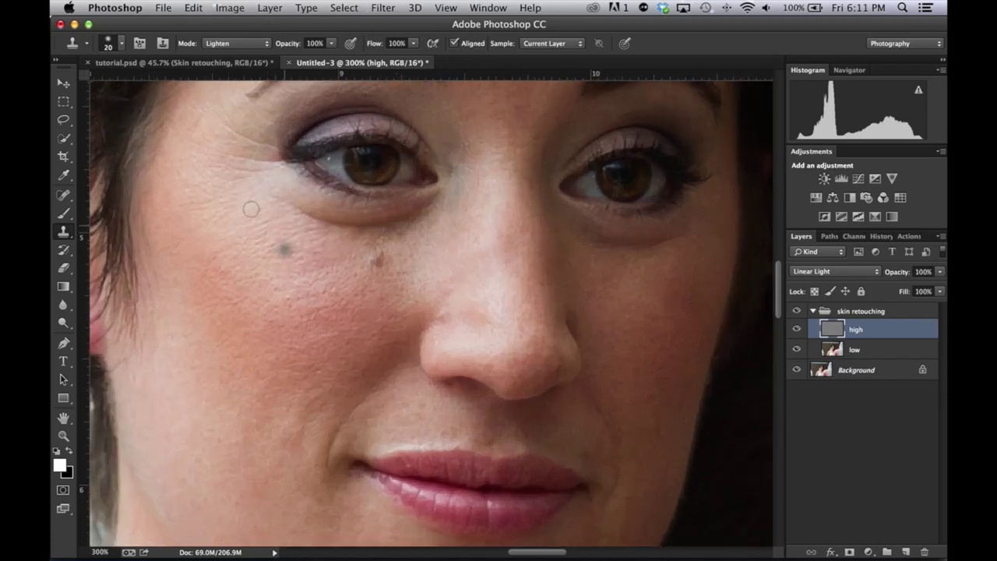
pyautogui.click(284, 249)
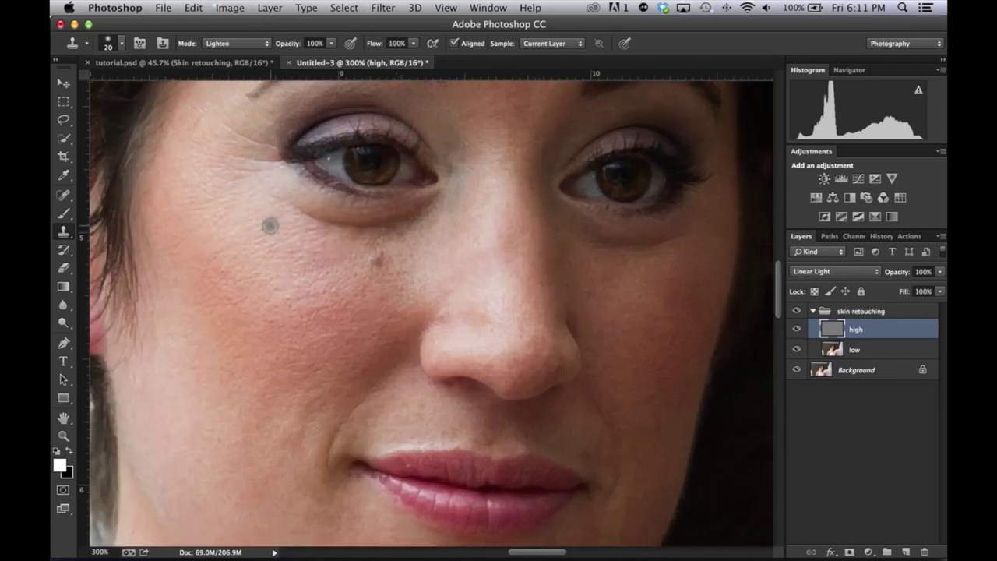
pyautogui.press(']')
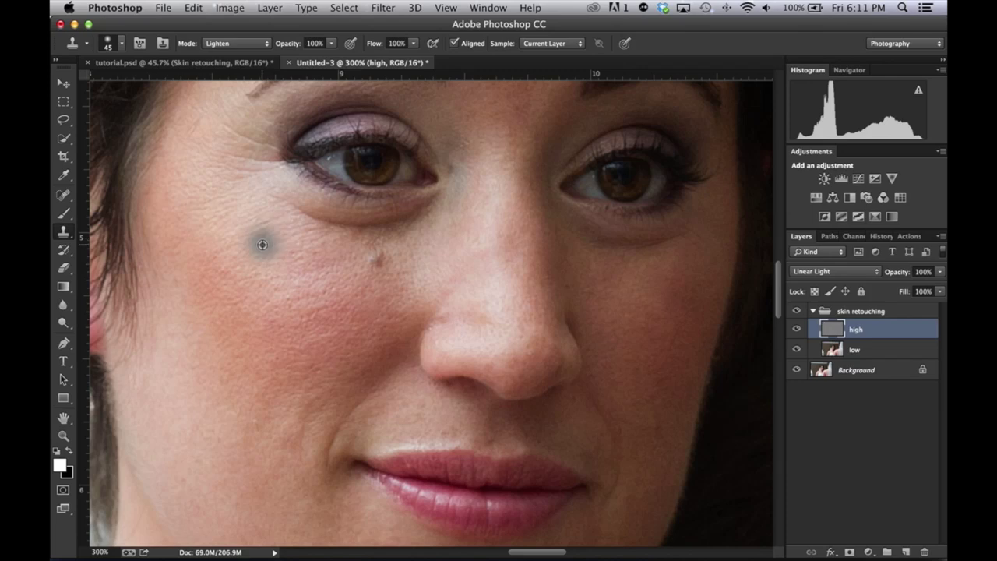
pyautogui.keyDown('alt'); pyautogui.click(262, 245); pyautogui.keyUp('alt')
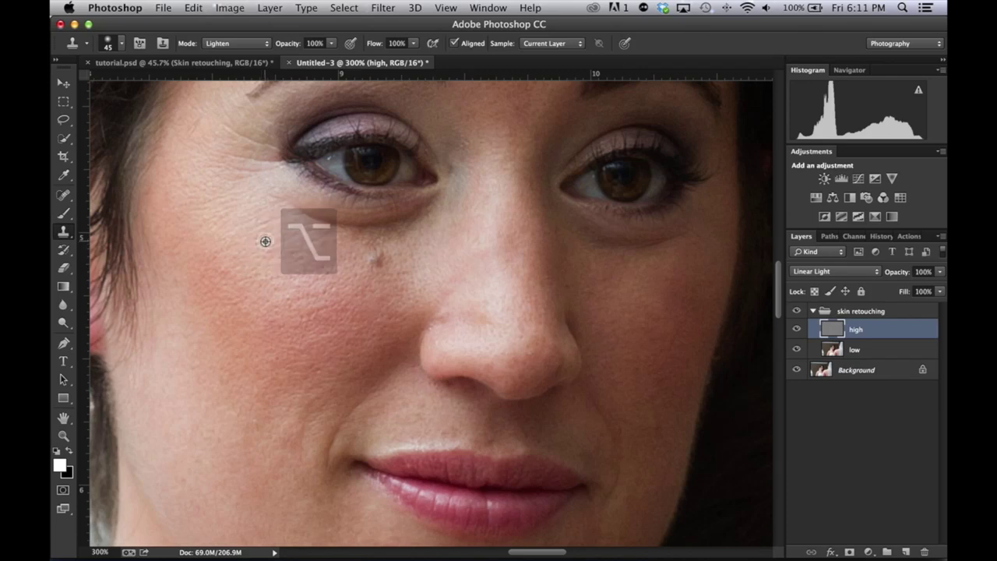
pyautogui.moveTo(276, 211)
pyautogui.mouseDown()
pyautogui.moveTo(334, 223)
pyautogui.moveTo(285, 203)
pyautogui.moveTo(327, 225)
pyautogui.mouseUp()
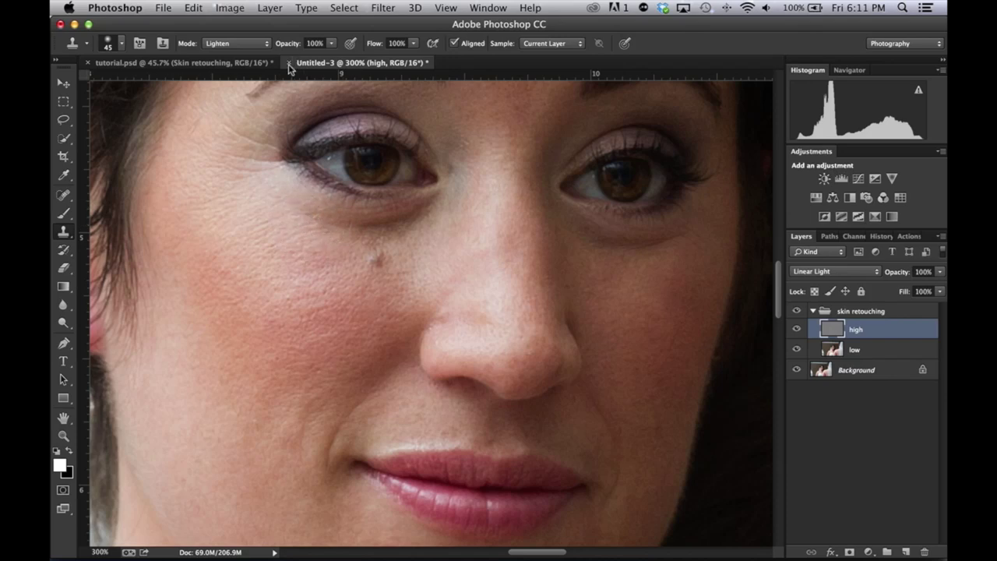
# Set the Clone Stamp opacity to 80% and soften the earring-side under-eye area with texture sampled from the cheek
pyautogui.moveTo(288, 44); pyautogui.dragTo(272, 43)
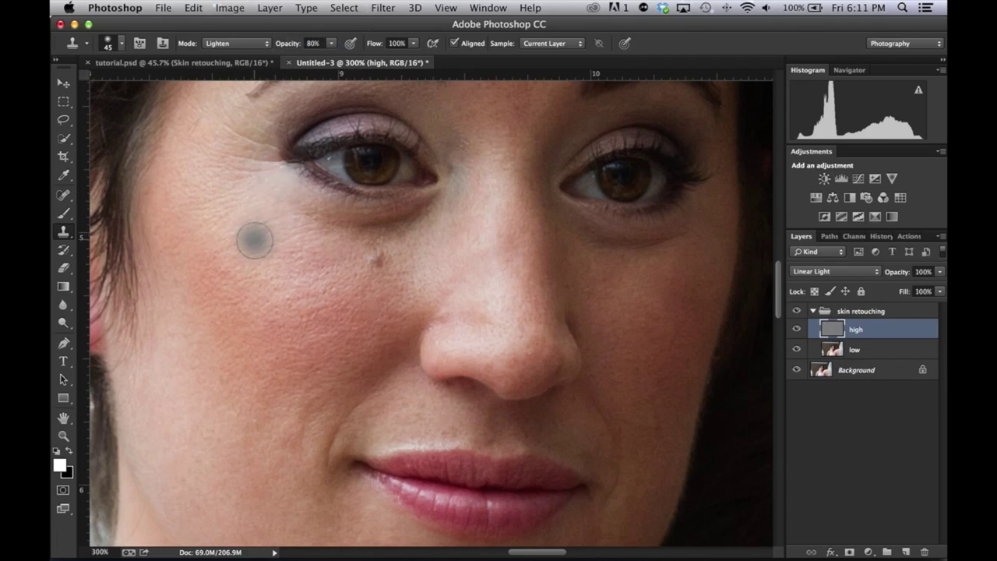
pyautogui.keyDown('alt'); pyautogui.click(261, 231); pyautogui.keyUp('alt')
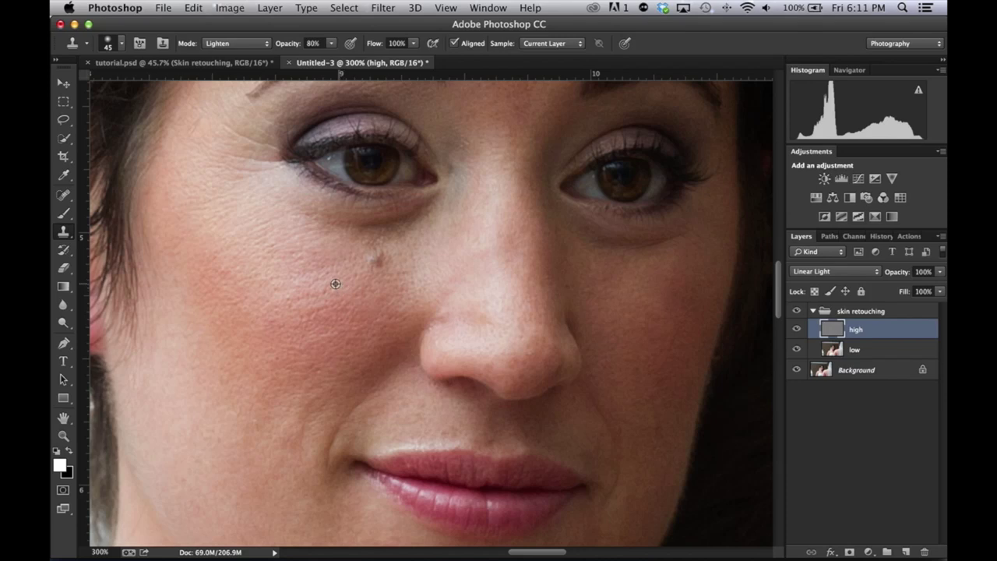
pyautogui.keyDown('alt'); pyautogui.click(336, 286); pyautogui.keyUp('alt')
pyautogui.moveTo(347, 224)
pyautogui.mouseDown()
pyautogui.moveTo(416, 216)
pyautogui.moveTo(325, 223)
pyautogui.moveTo(272, 205)
pyautogui.mouseUp()
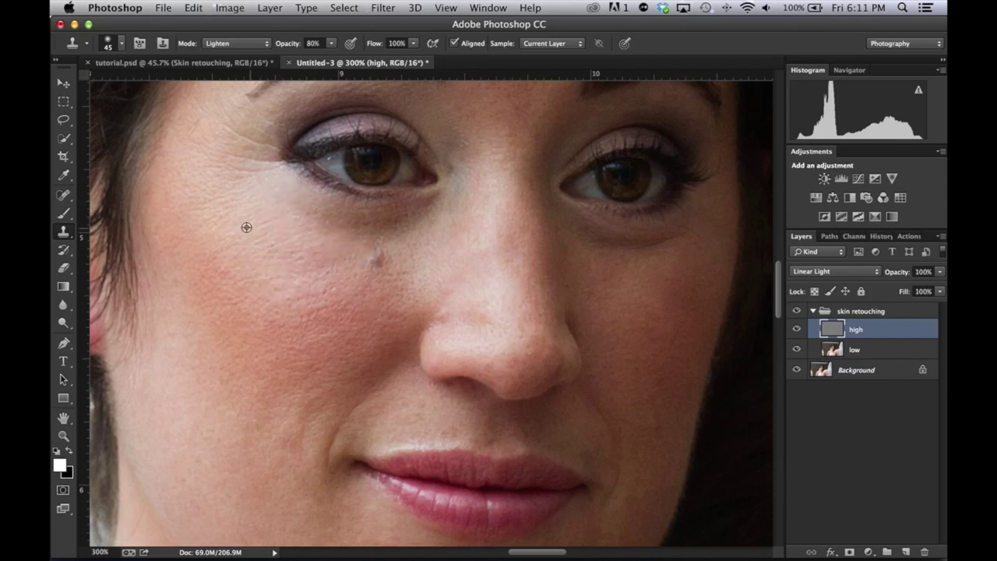
# Soften the crow's feet at the outer corner of the earring-side eye, using clone brush sizes 30 and 15
pyautogui.keyDown('alt'); pyautogui.click(234, 211); pyautogui.keyUp('alt')
pyautogui.press('[')
pyautogui.press('[')
pyautogui.press('[')
pyautogui.press('[')
pyautogui.press('[')
pyautogui.press('[')
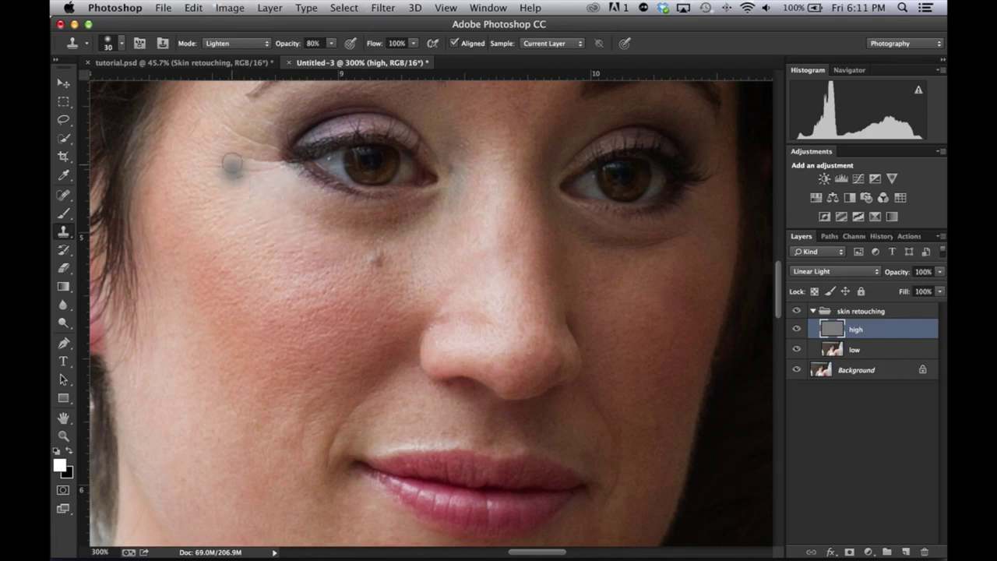
pyautogui.moveTo(229, 153)
pyautogui.mouseDown()
pyautogui.moveTo(267, 161)
pyautogui.moveTo(229, 167)
pyautogui.moveTo(256, 163)
pyautogui.moveTo(223, 148)
pyautogui.moveTo(259, 149)
pyautogui.moveTo(218, 122)
pyautogui.moveTo(265, 147)
pyautogui.moveTo(218, 127)
pyautogui.mouseUp()
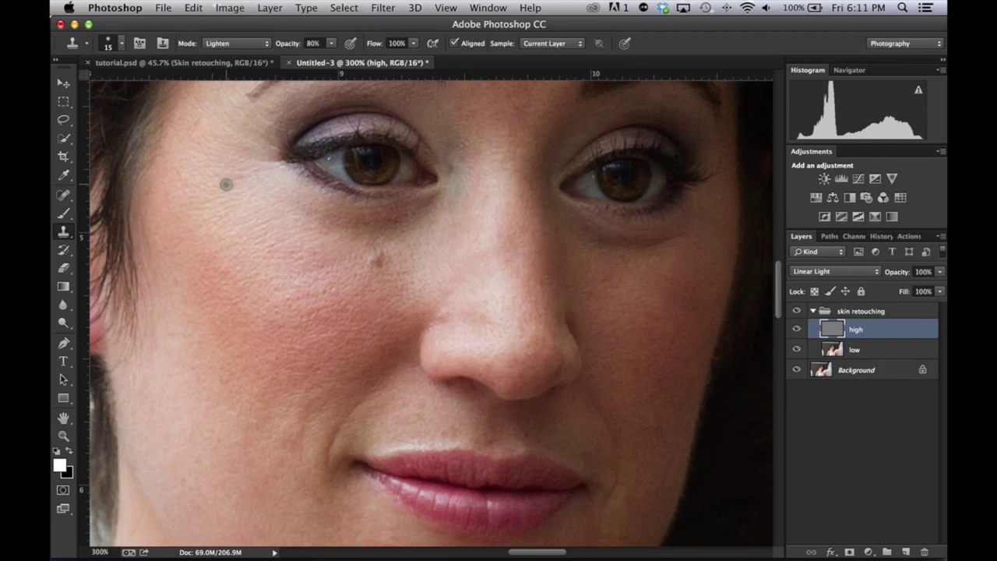
pyautogui.keyDown('alt'); pyautogui.click(207, 184); pyautogui.keyUp('alt')
# Clone sampled skin texture over the lines beneath the other eye with the Clone Stamp at brush size 45
pyautogui.moveTo(609, 303); pyautogui.dragTo(469, 296)
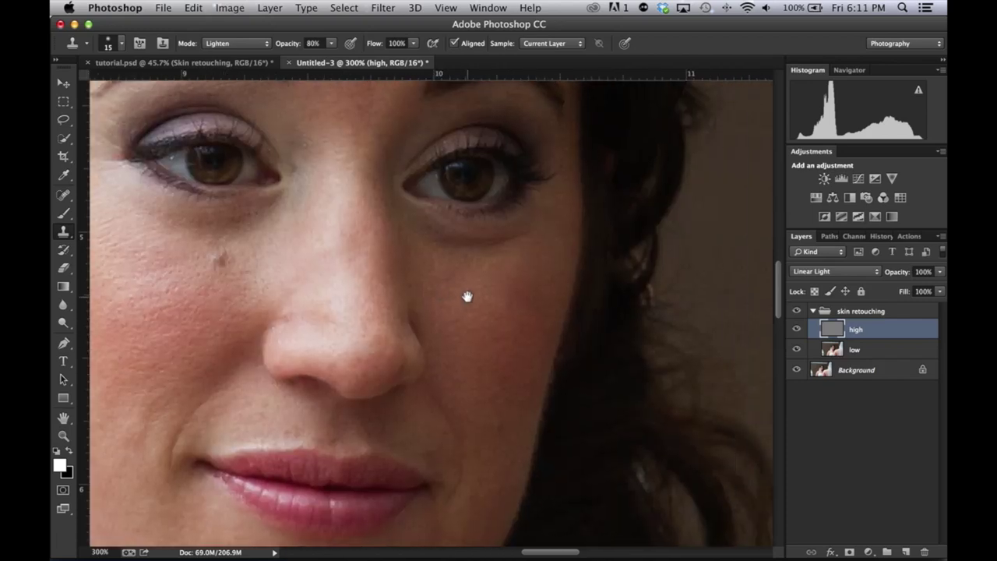
pyautogui.press(']')
pyautogui.press(']')
pyautogui.press(']')
pyautogui.press(']')
pyautogui.press(']')
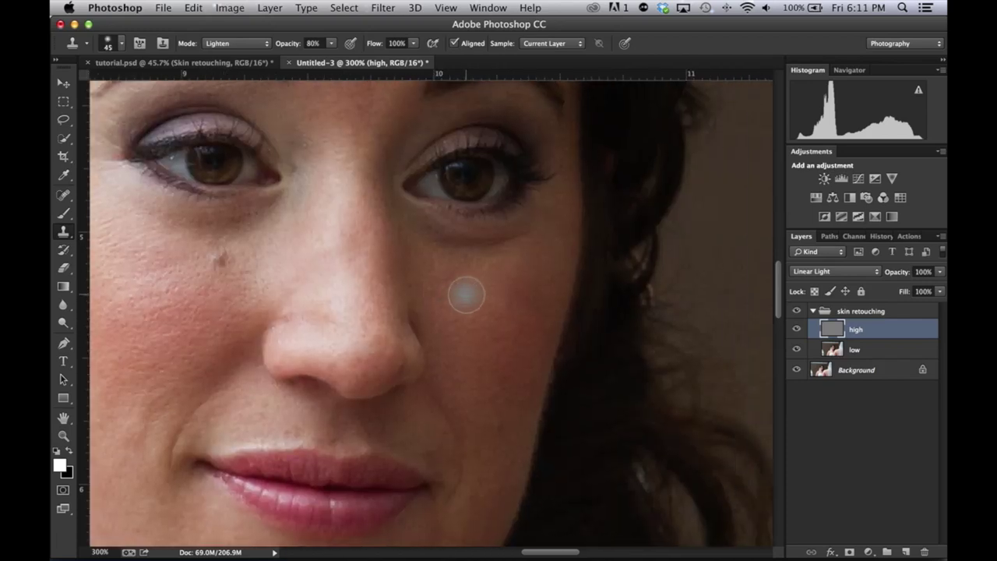
pyautogui.keyDown('alt'); pyautogui.click(430, 276); pyautogui.keyUp('alt')
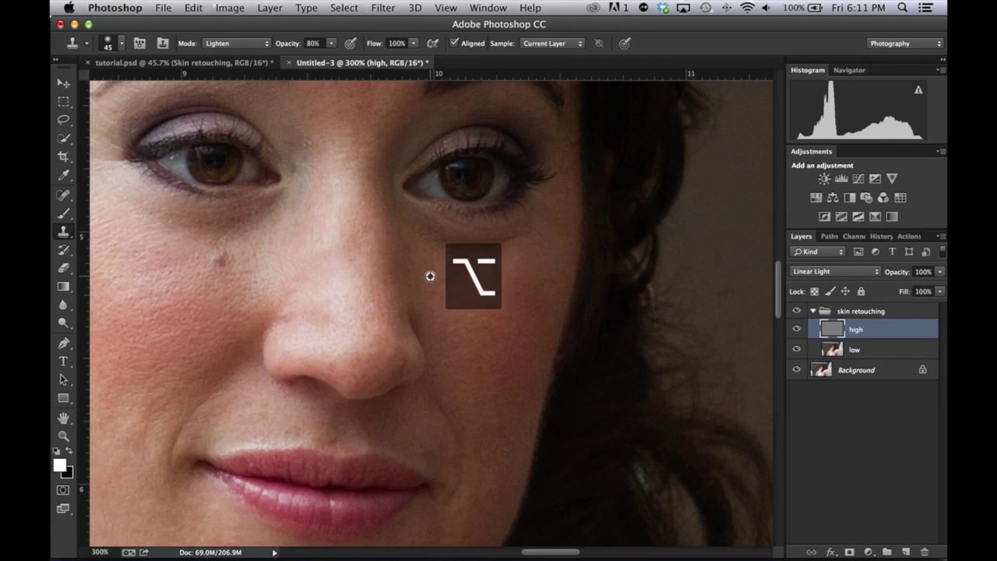
pyautogui.click(66, 234)
pyautogui.click(63, 195)
pyautogui.moveTo(64, 195); pyautogui.dragTo(161, 190)
pyautogui.moveTo(64, 231); pyautogui.dragTo(144, 234)
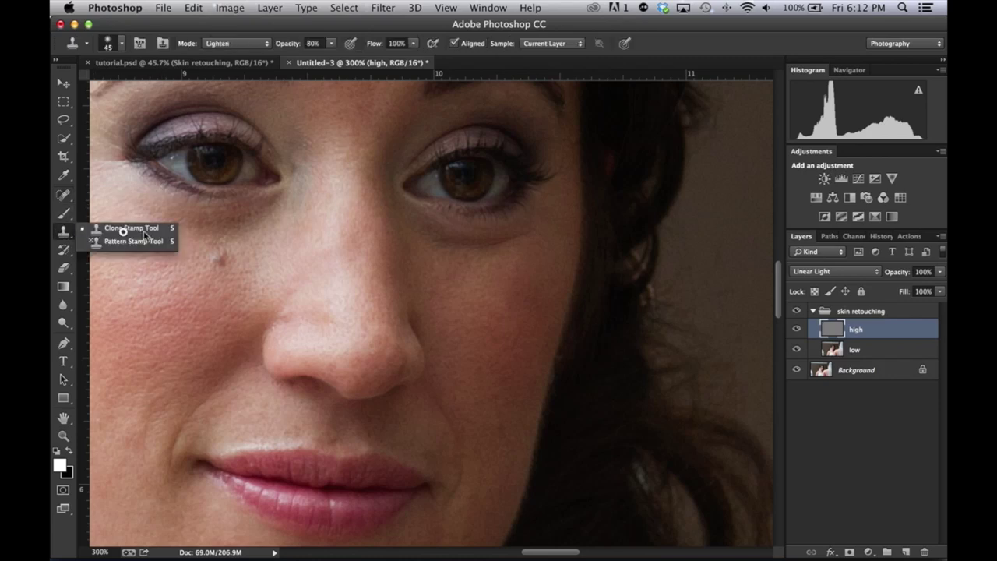
pyautogui.click(144, 234)
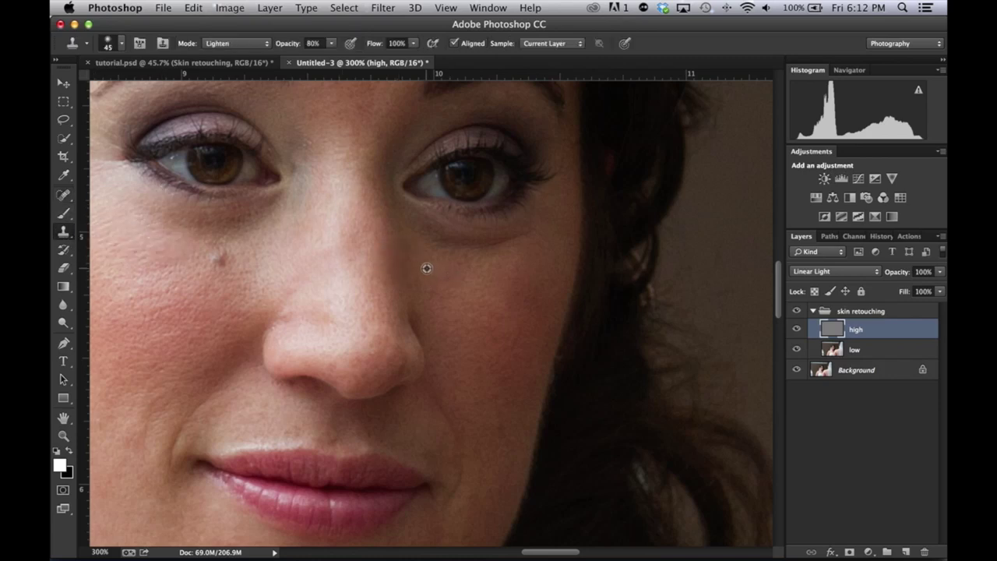
pyautogui.keyDown('alt'); pyautogui.click(426, 268); pyautogui.keyUp('alt')
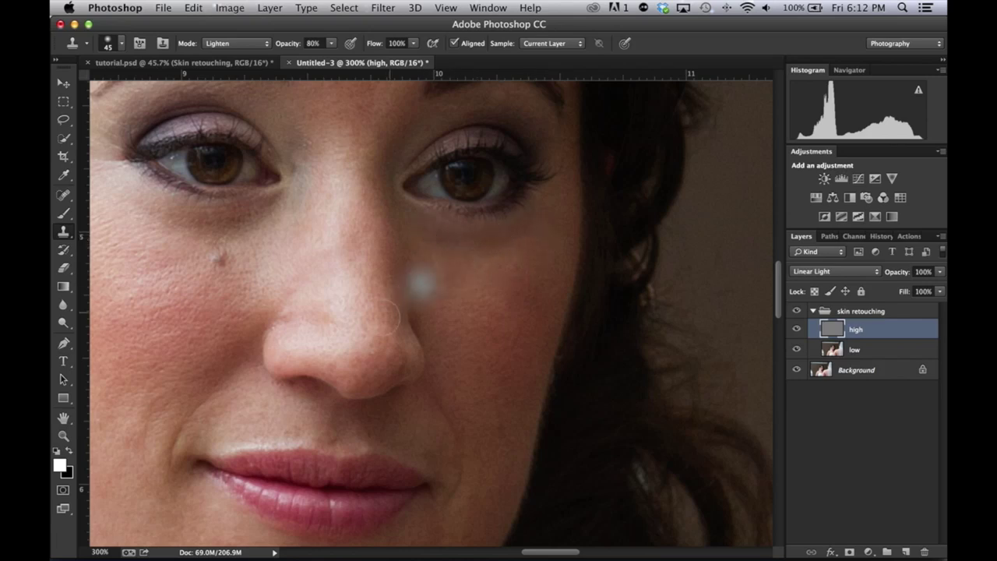
# Zoom out to 200% and compare the face with the skin retouching group hidden and shown
pyautogui.scroll(-2, 421, 284)
pyautogui.press('super+minus')
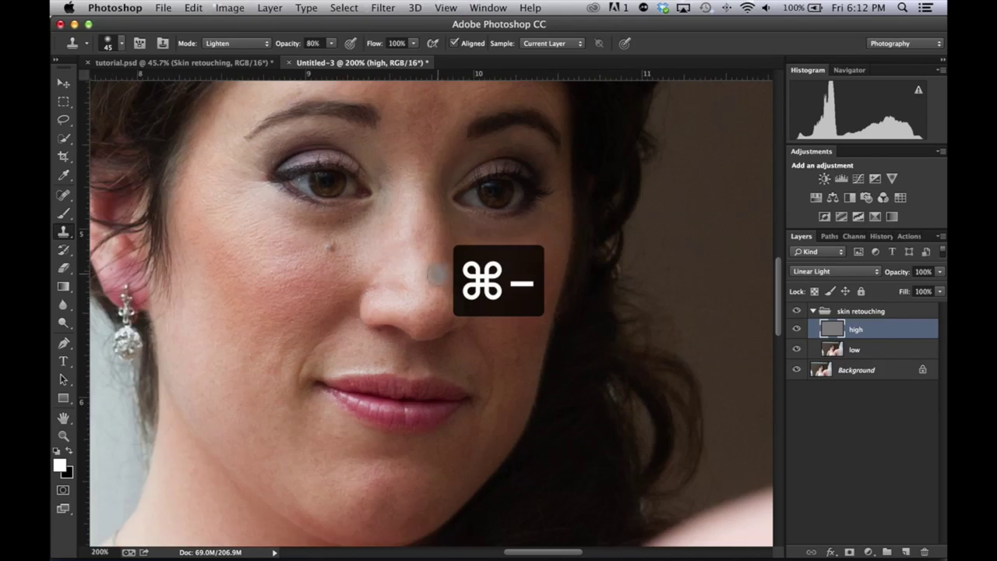
pyautogui.click(796, 310)
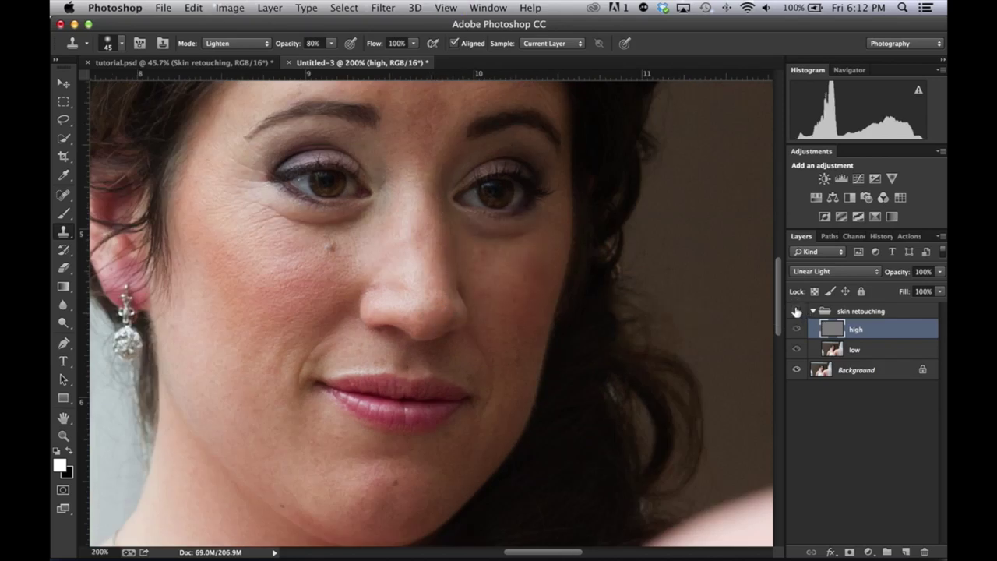
pyautogui.click(796, 311)
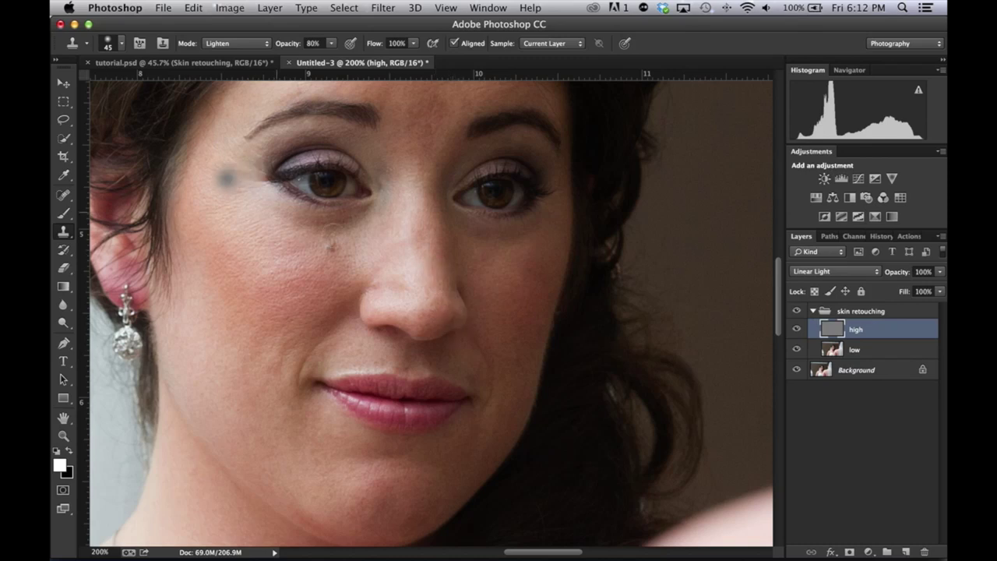
# Clone sampled skin texture over the horizontal forehead lines with the Clone Stamp at brush size 25 and 91% opacity
pyautogui.moveTo(396, 261); pyautogui.dragTo(389, 410)
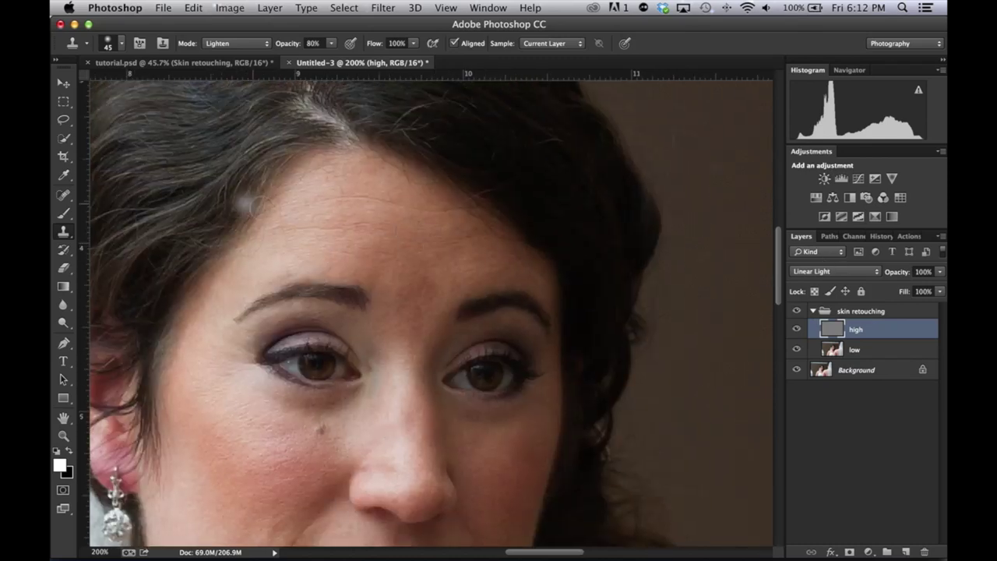
pyautogui.press('[')
pyautogui.press('[')
pyautogui.press('[')
pyautogui.press('[')
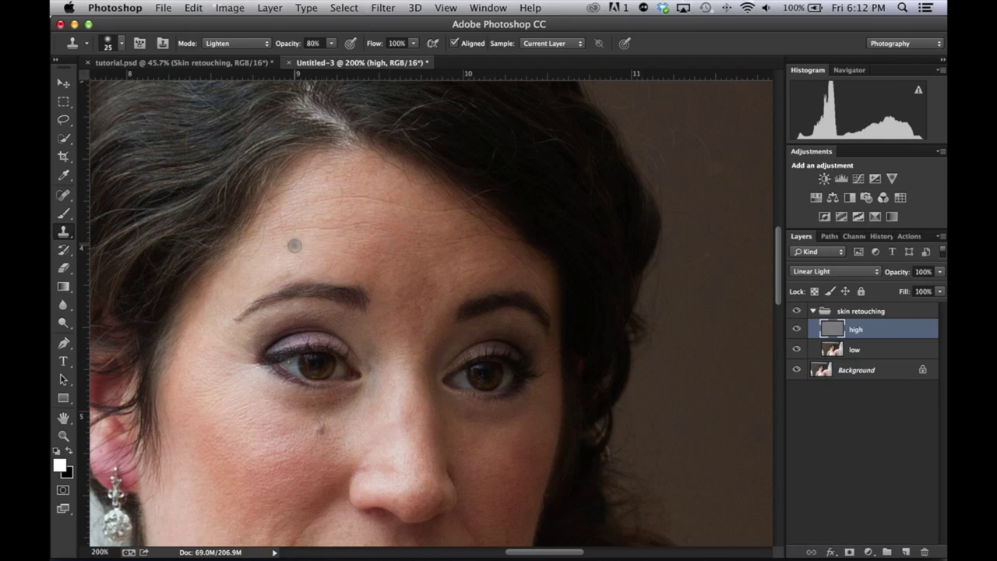
pyautogui.keyDown('alt'); pyautogui.click(290, 251); pyautogui.keyUp('alt')
pyautogui.moveTo(289, 45); pyautogui.dragTo(299, 44)
pyautogui.keyDown('alt'); pyautogui.click(332, 216); pyautogui.keyUp('alt')
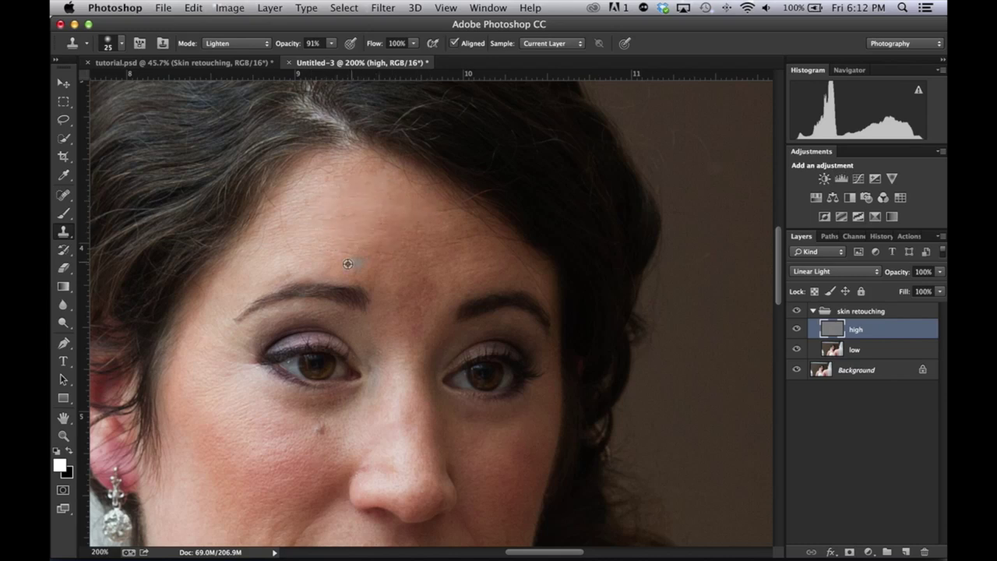
# Resample clean skin with the Clone Stamp and smooth the remaining lines across the middle of the forehead
pyautogui.press('alt')
pyautogui.press('alt')
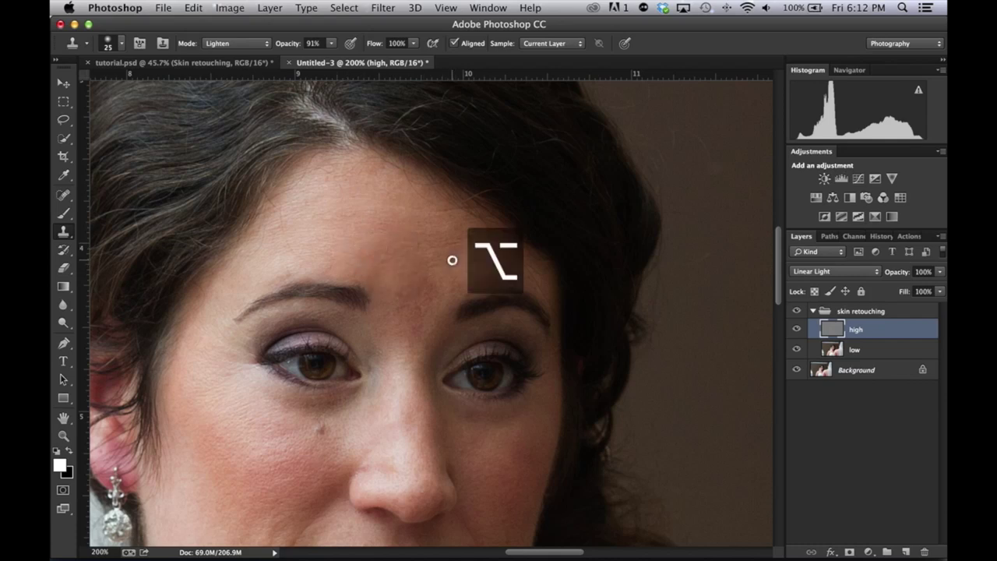
pyautogui.click(62, 231)
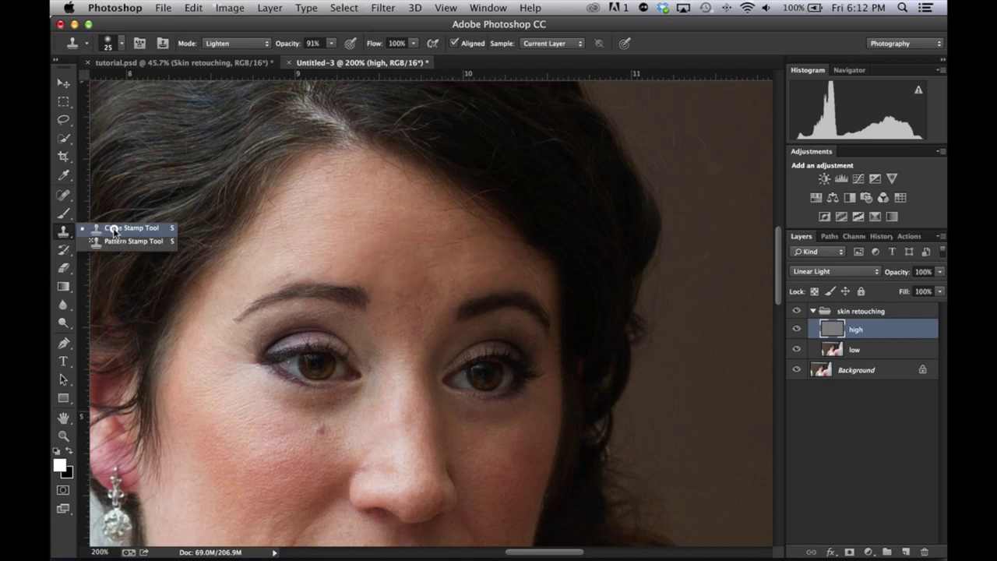
pyautogui.click(129, 228)
pyautogui.press('alt')
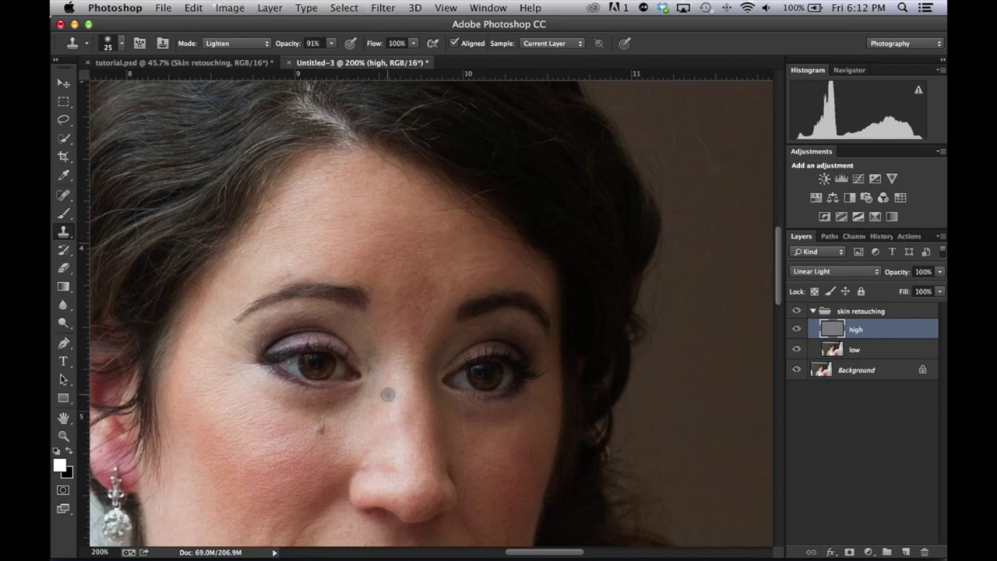
# Clone texture sampled from each cheek over the rough skin on the lower face
pyautogui.moveTo(388, 395); pyautogui.dragTo(394, 283)
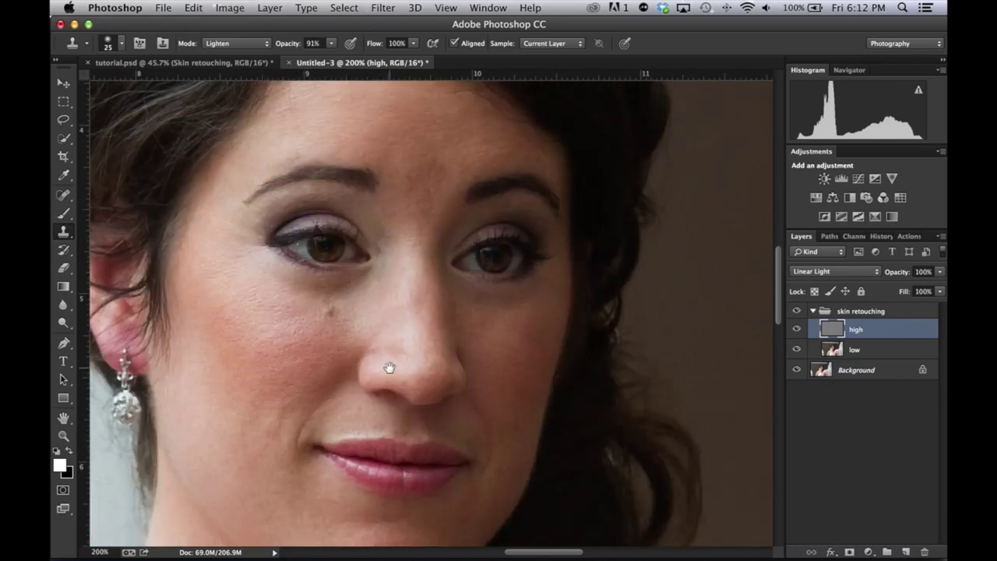
pyautogui.moveTo(412, 371)
pyautogui.mouseDown()
pyautogui.moveTo(412, 276)
pyautogui.moveTo(404, 356)
pyautogui.mouseUp()
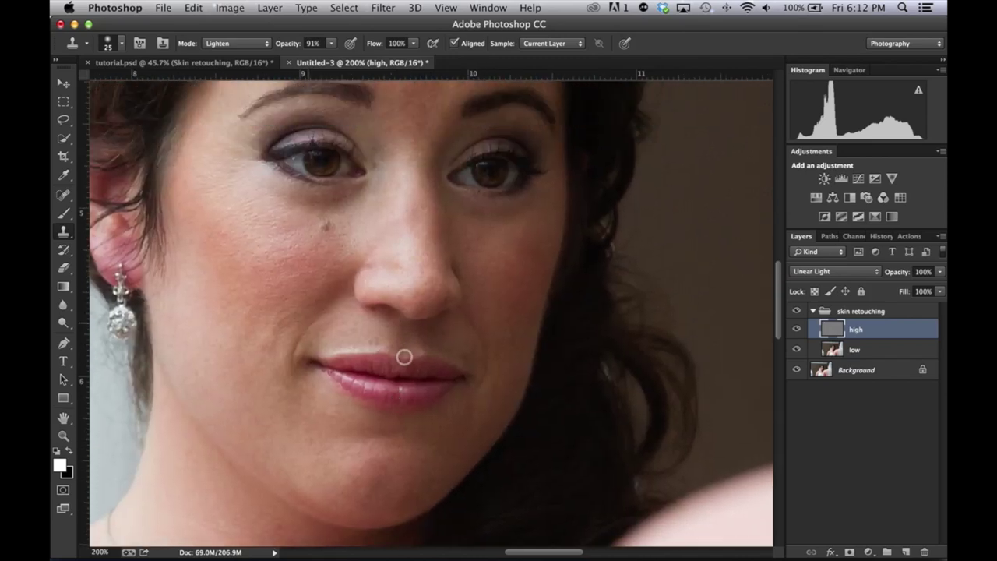
pyautogui.keyDown('alt'); pyautogui.click(296, 302); pyautogui.keyUp('alt')
pyautogui.keyDown('alt'); pyautogui.click(487, 311); pyautogui.keyUp('alt')
# Examine the retouching with the whole portrait in view and at 100%, hiding and showing the high layer
pyautogui.press('super+minus')
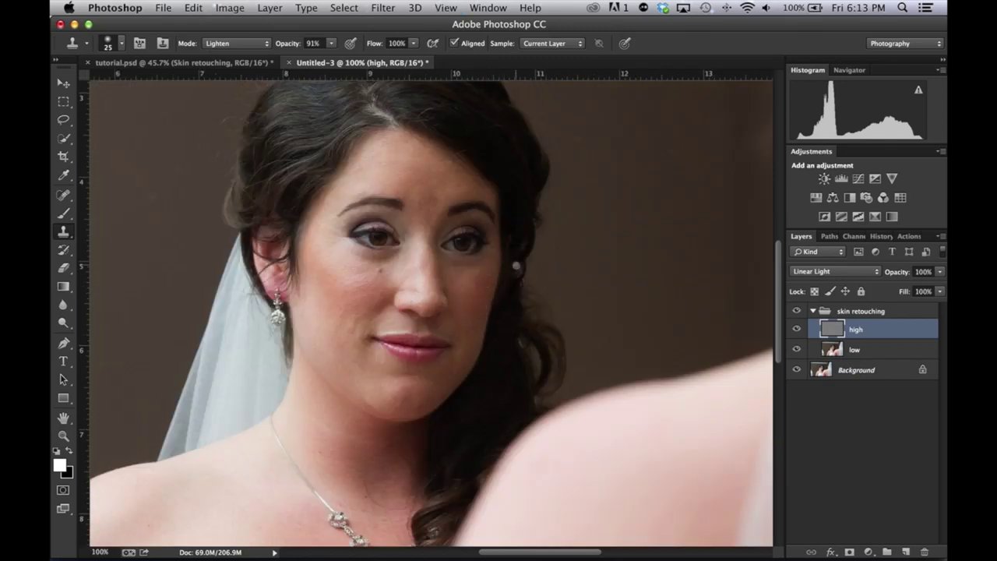
pyautogui.press('super+0')
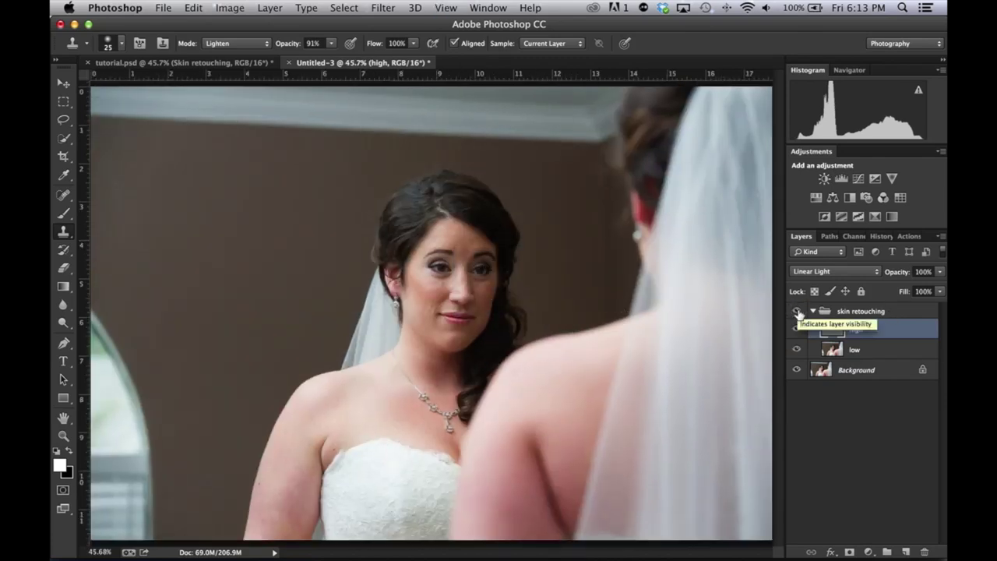
pyautogui.press('super+equal')
pyautogui.press('super+equal')
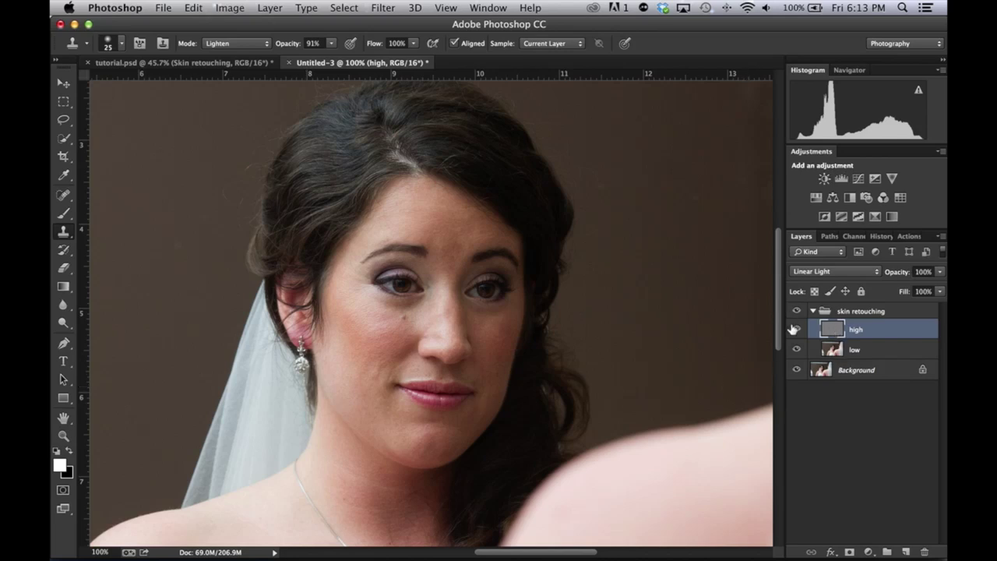
pyautogui.click(796, 329)
pyautogui.click(796, 329)
# Make the low layer active and set the Clone Stamp blending mode to Normal
pyautogui.click(867, 346)
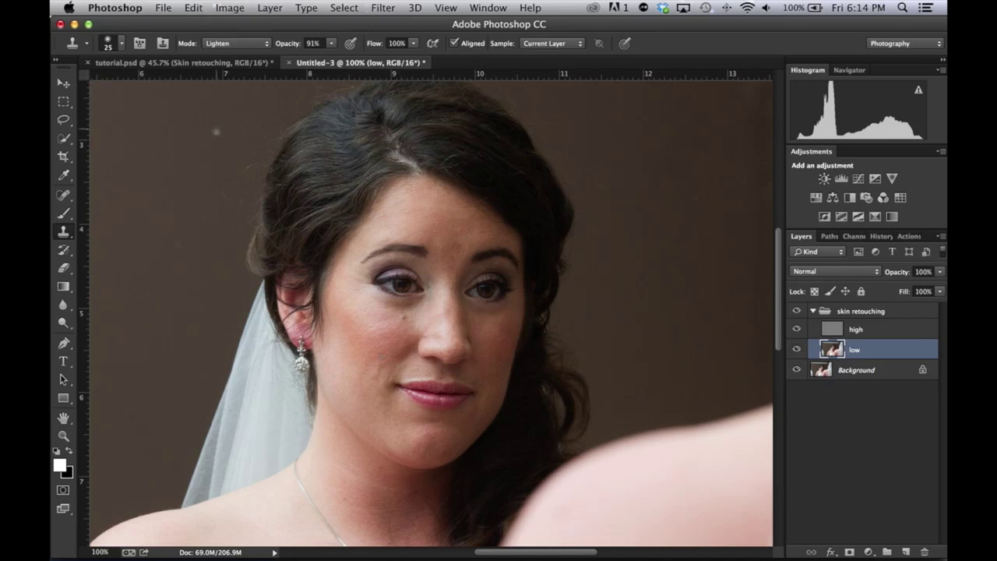
pyautogui.click(232, 43)
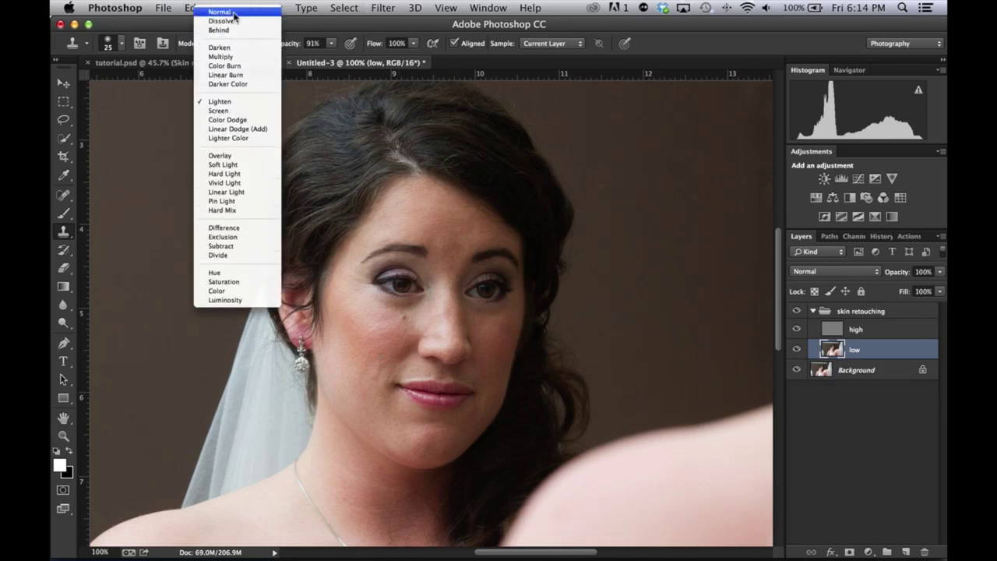
pyautogui.click(233, 13)
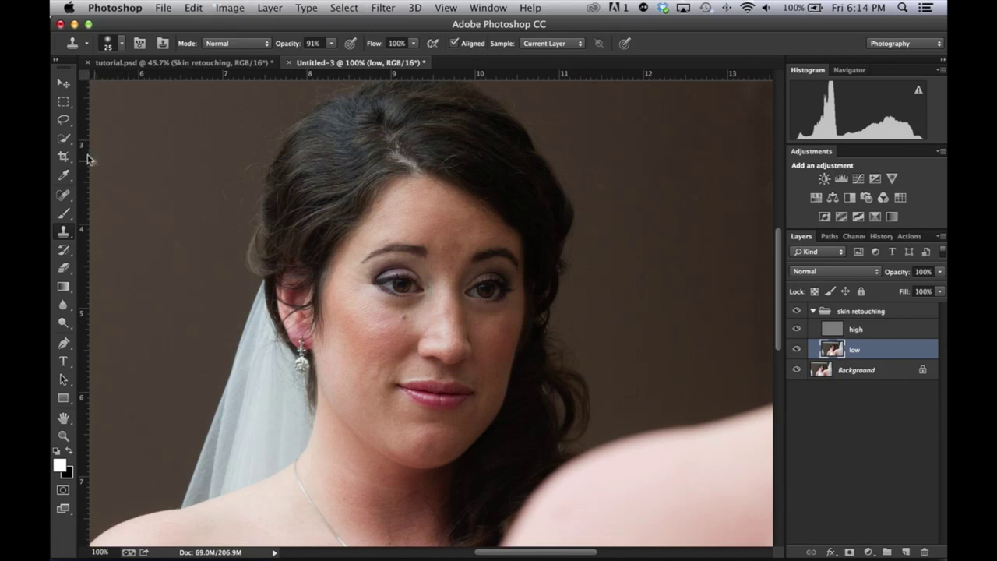
# Outline the uneven tone running diagonally across the earring-side cheek with the Lasso tool
pyautogui.click(63, 119)
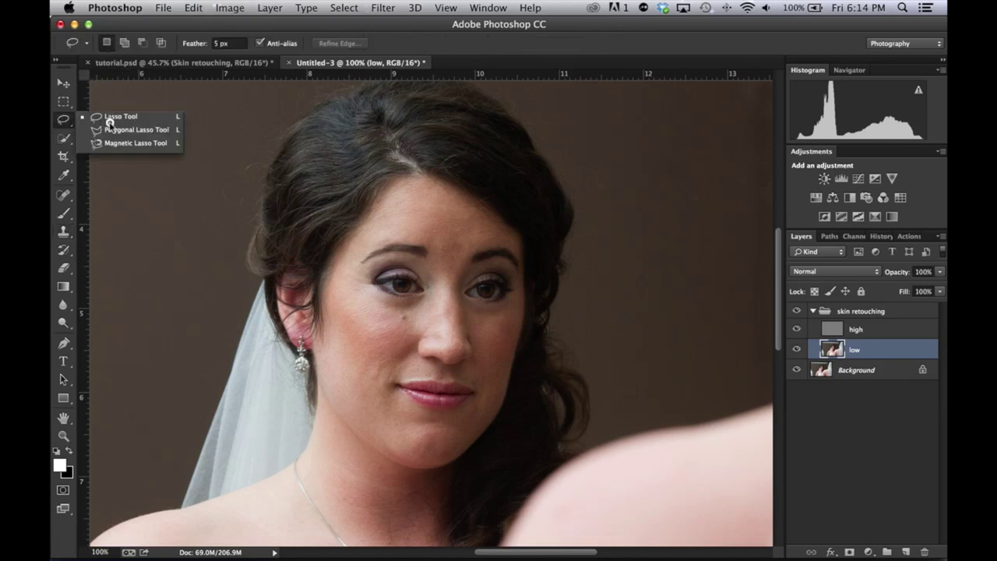
pyautogui.click(141, 117)
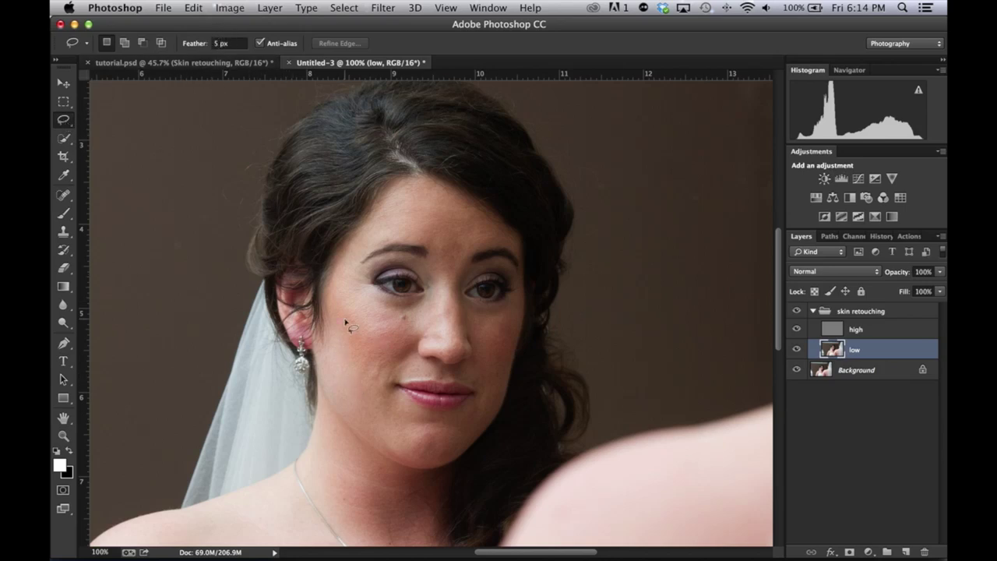
pyautogui.moveTo(335, 318)
pyautogui.mouseDown()
pyautogui.moveTo(367, 387)
pyautogui.moveTo(382, 385)
pyautogui.moveTo(395, 373)
pyautogui.moveTo(334, 314)
pyautogui.mouseUp()
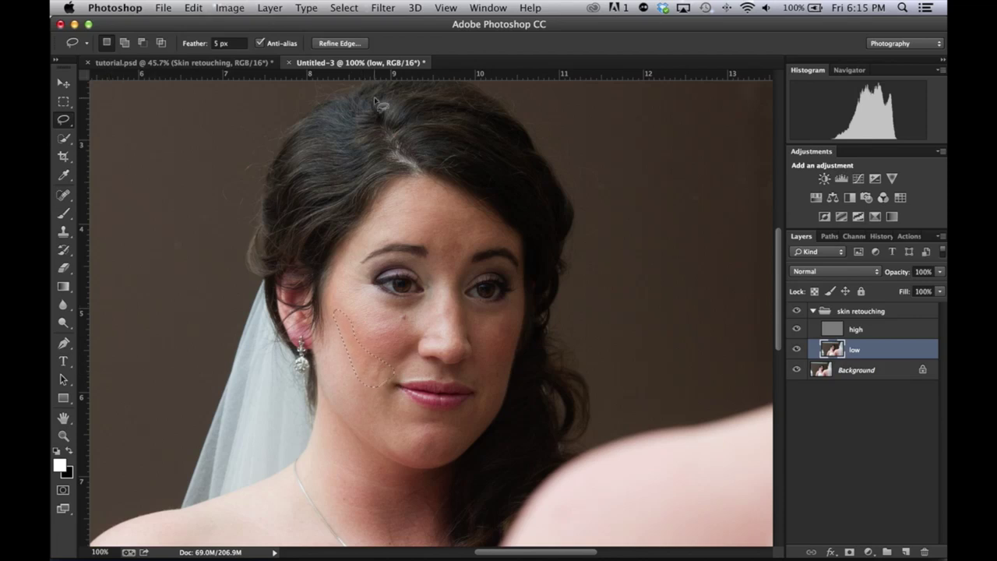
# Apply a Gaussian Blur with a 13.4 pixel radius to the cheek selection, comparing it with the preview off and on
pyautogui.click(386, 9)
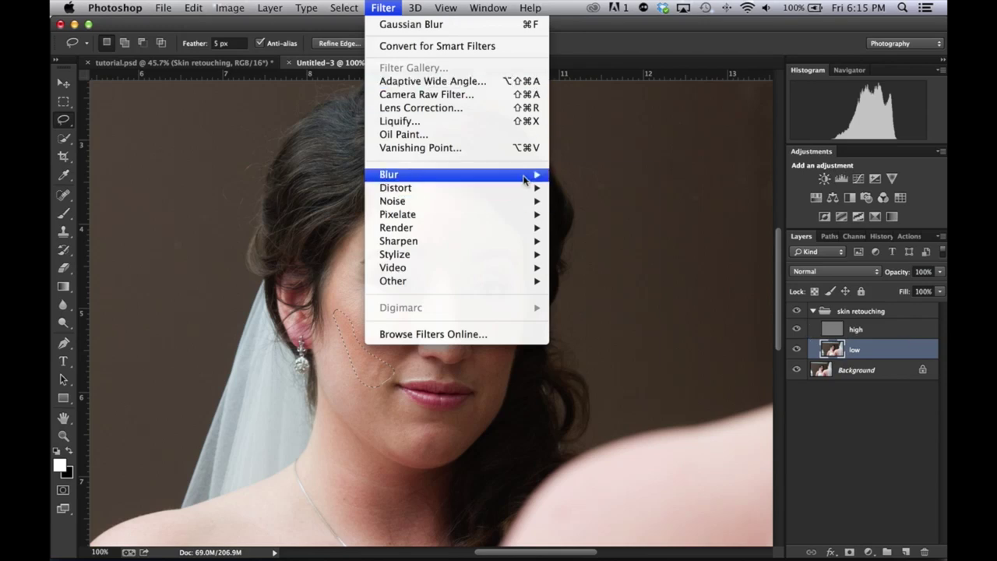
pyautogui.moveTo(529, 174)
pyautogui.click(606, 277)
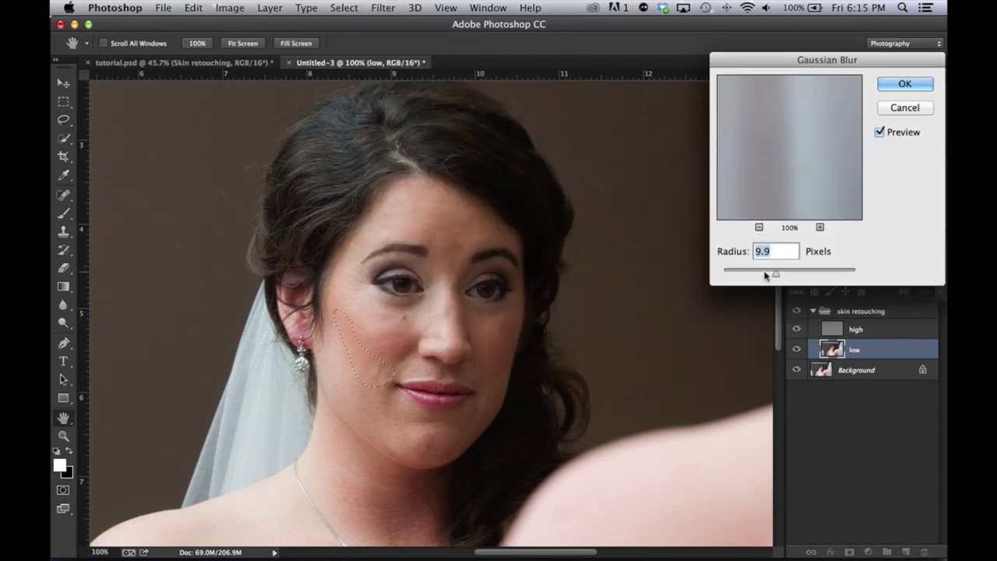
pyautogui.moveTo(776, 272); pyautogui.dragTo(795, 275)
pyautogui.moveTo(795, 274)
pyautogui.mouseDown()
pyautogui.moveTo(808, 277)
pyautogui.moveTo(778, 275)
pyautogui.mouseUp()
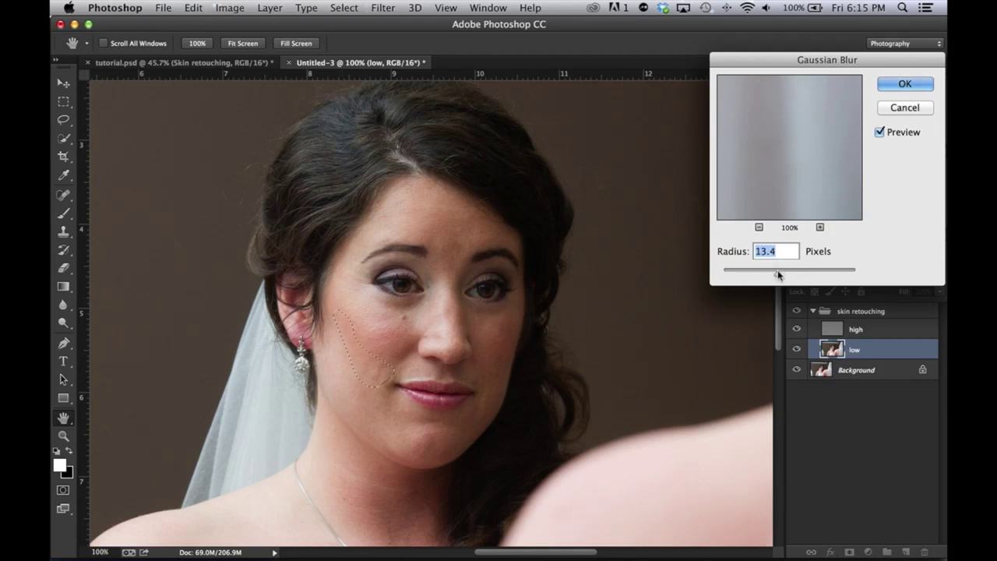
pyautogui.click(879, 132)
pyautogui.click(879, 132)
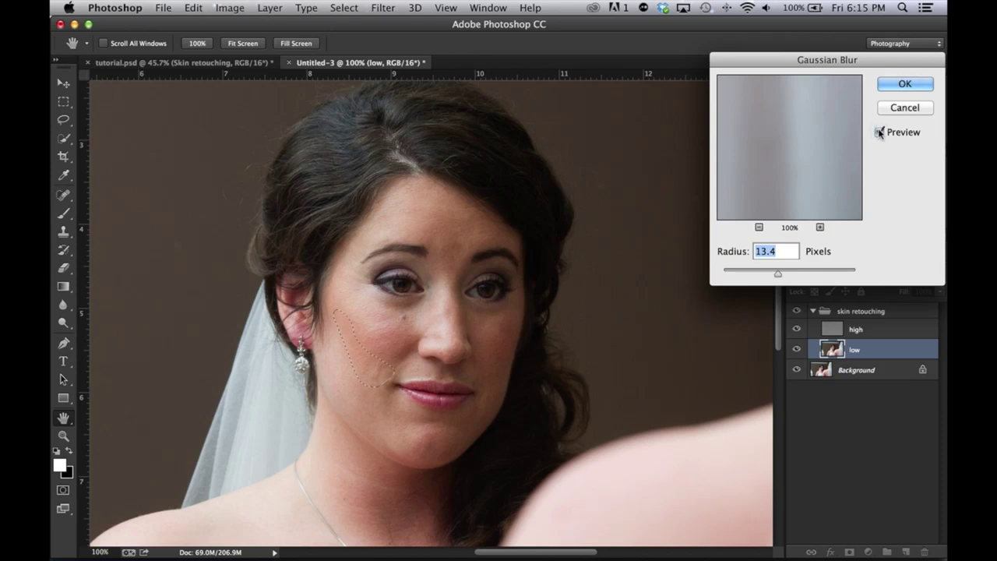
pyautogui.click(905, 85)
pyautogui.press('l')
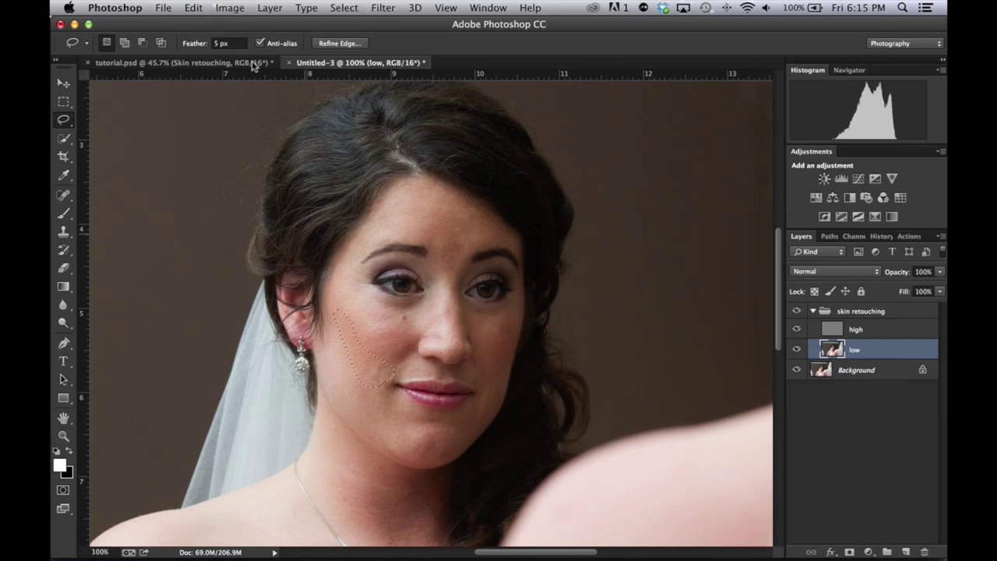
# Reapply the last Gaussian Blur to the cheek selection and check the low layer with the high layer hidden
pyautogui.click(229, 9)
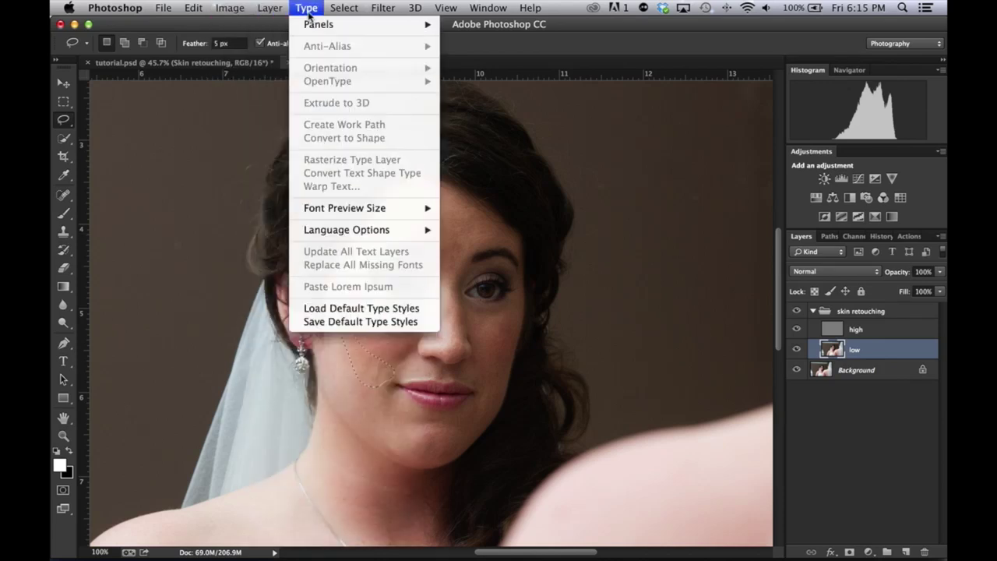
pyautogui.moveTo(197, 7)
pyautogui.moveTo(385, 15)
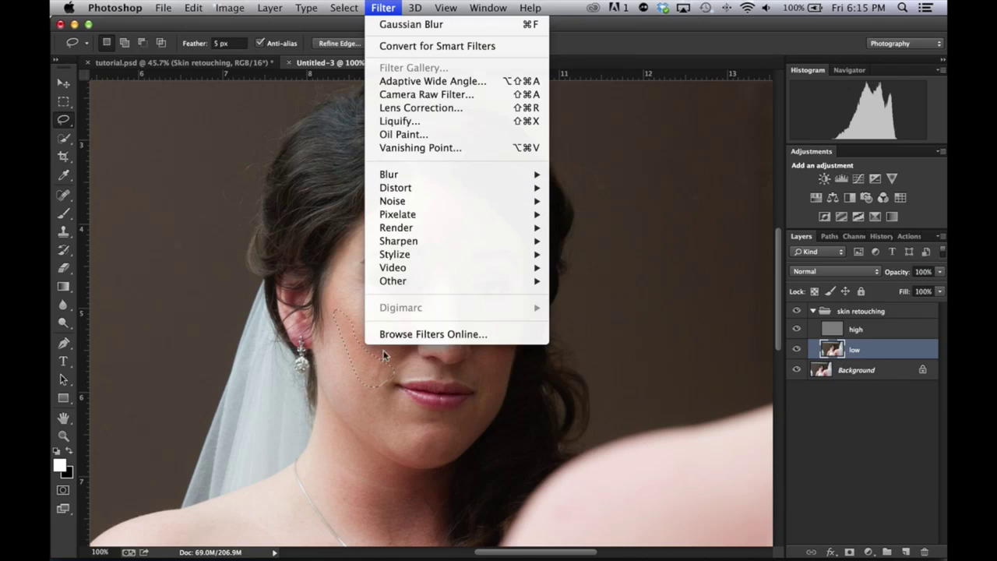
pyautogui.click(351, 356)
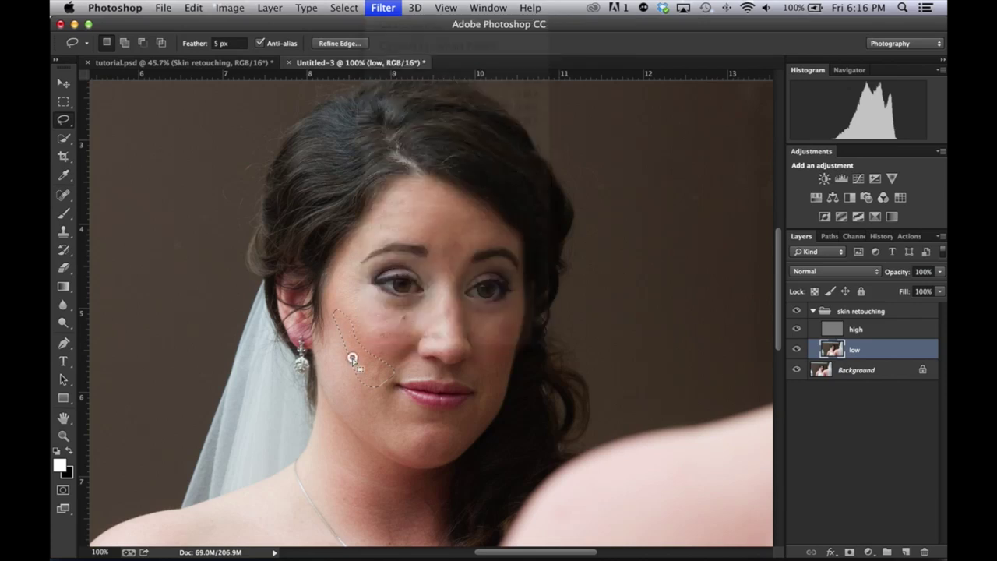
pyautogui.press('super+f')
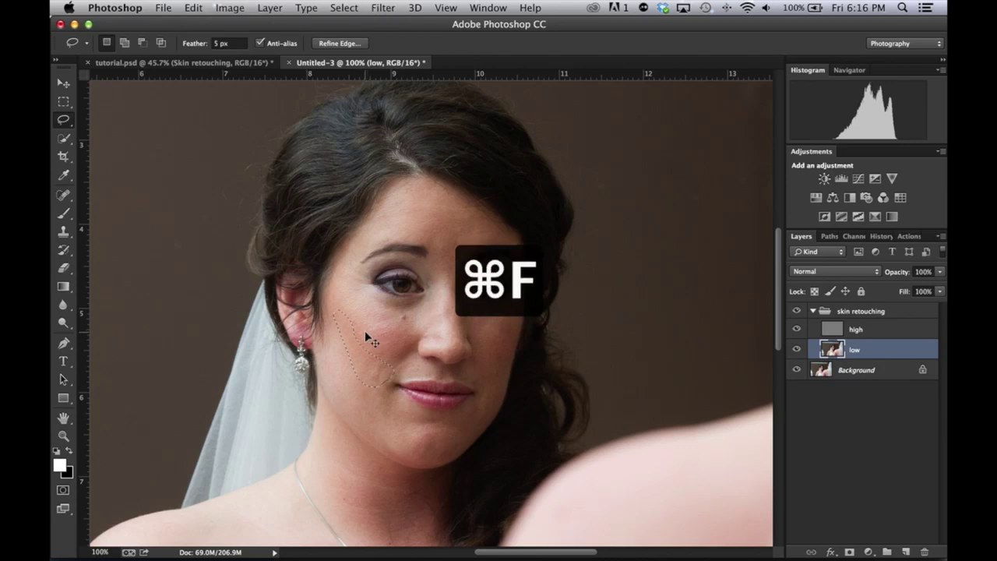
pyautogui.click(797, 329)
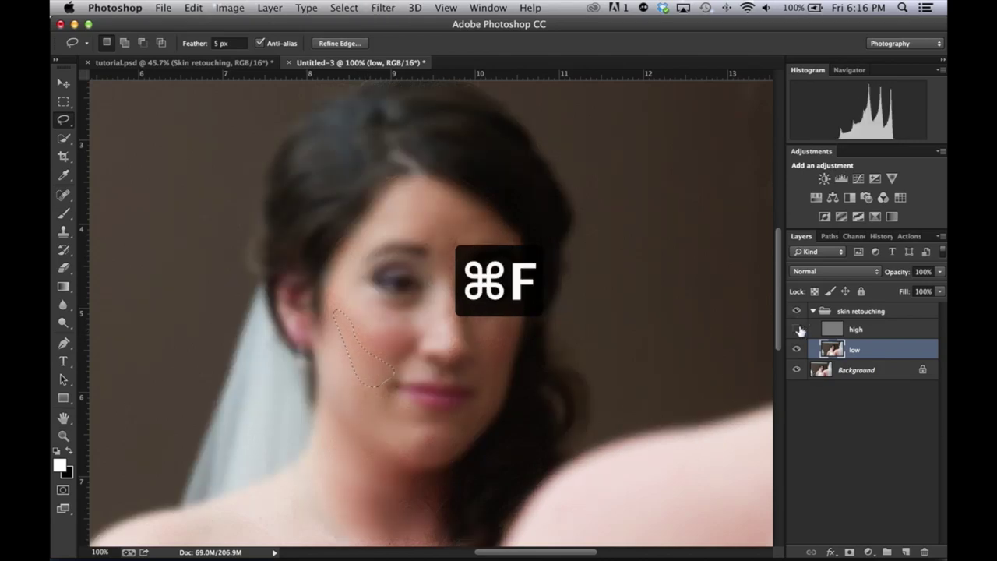
pyautogui.click(796, 328)
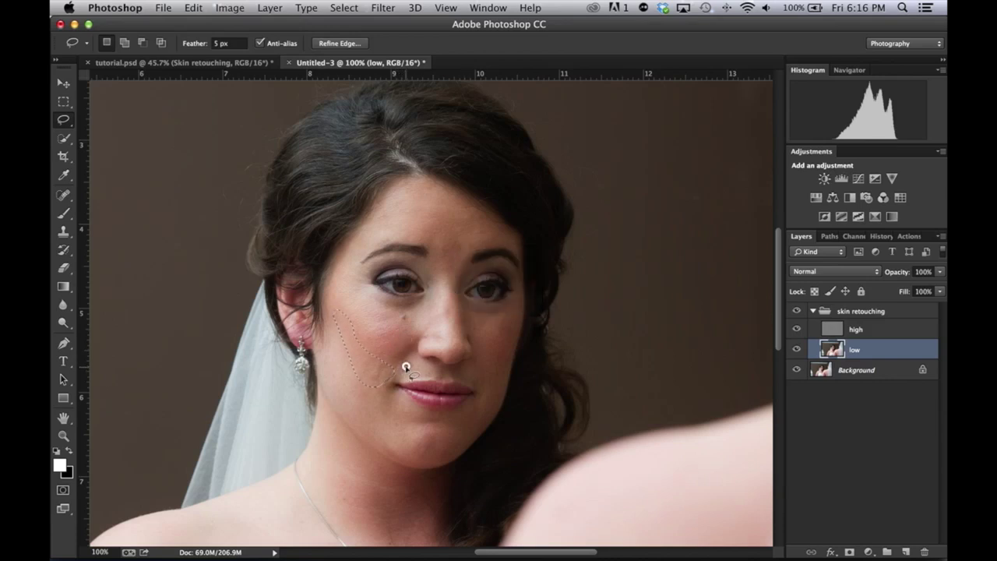
# Lasso the skin beside the nose and then the mouth corner, reapplying the last Gaussian Blur to each selection
pyautogui.moveTo(406, 366)
pyautogui.mouseDown()
pyautogui.moveTo(394, 382)
pyautogui.moveTo(371, 374)
pyautogui.moveTo(403, 329)
pyautogui.moveTo(411, 368)
pyautogui.moveTo(399, 377)
pyautogui.mouseUp()
pyautogui.press('super+f')
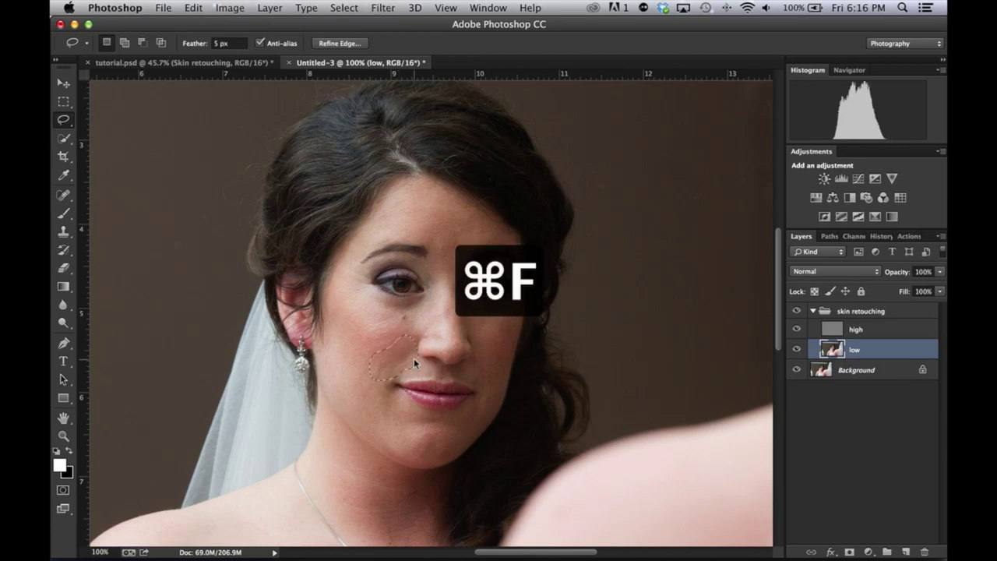
pyautogui.press('super+f')
pyautogui.moveTo(410, 376)
pyautogui.mouseDown()
pyautogui.moveTo(369, 398)
pyautogui.moveTo(389, 342)
pyautogui.moveTo(388, 397)
pyautogui.mouseUp()
pyautogui.press('super+f')
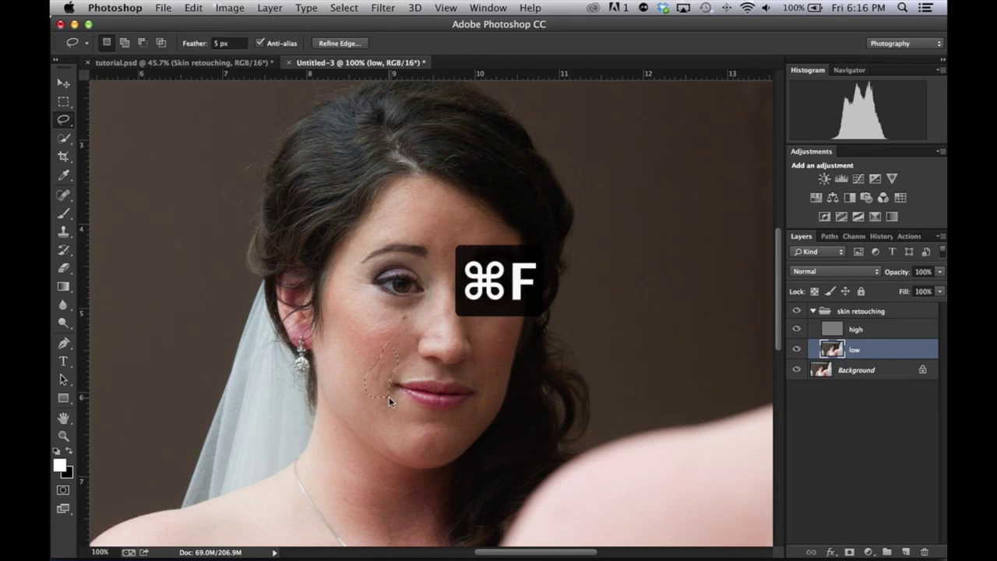
# Replace the selection with a lassoed patch on the chin and reapply the last Gaussian Blur to it
pyautogui.click(441, 438)
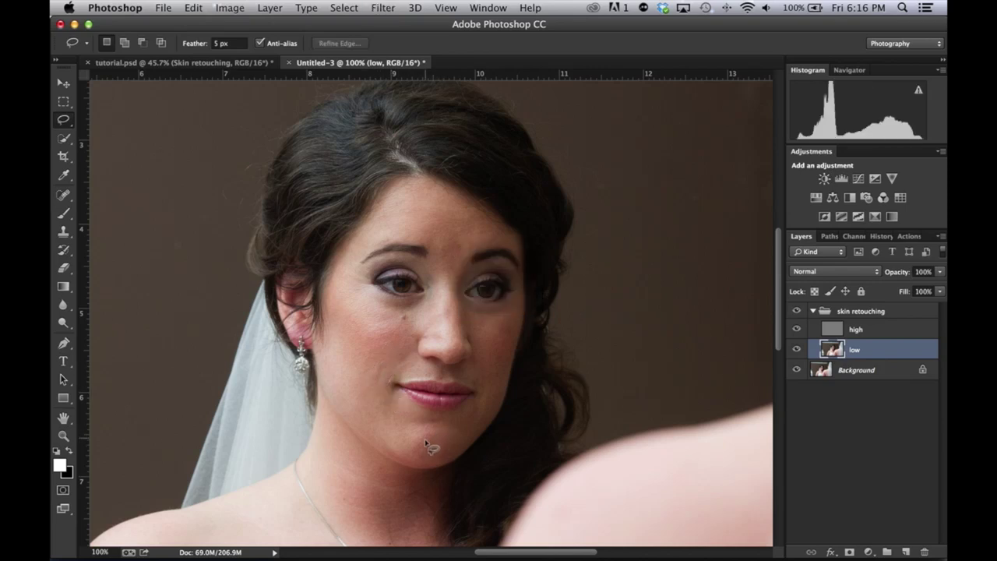
pyautogui.moveTo(436, 439)
pyautogui.mouseDown()
pyautogui.moveTo(399, 441)
pyautogui.moveTo(430, 411)
pyautogui.moveTo(433, 441)
pyautogui.mouseUp()
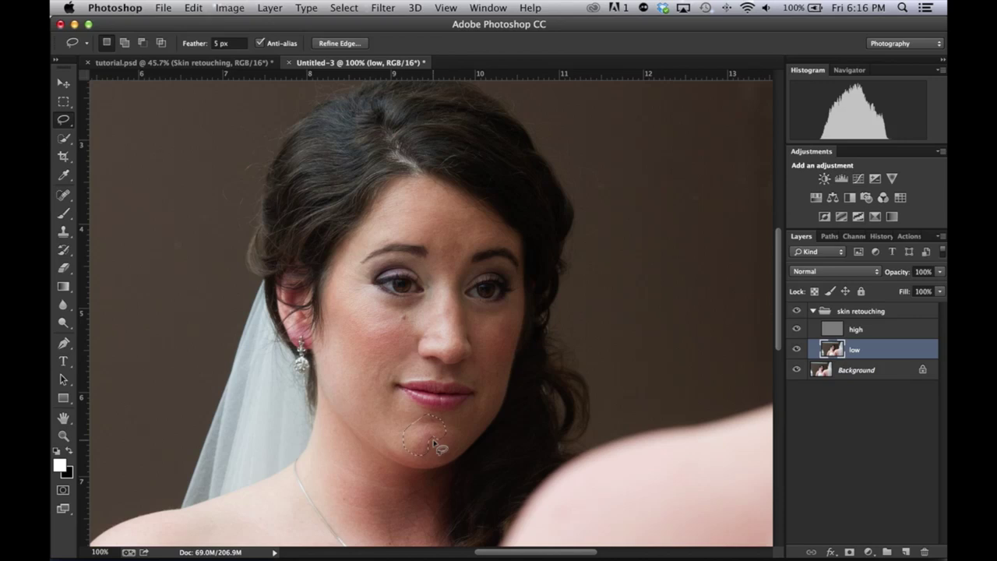
pyautogui.press('super+f')
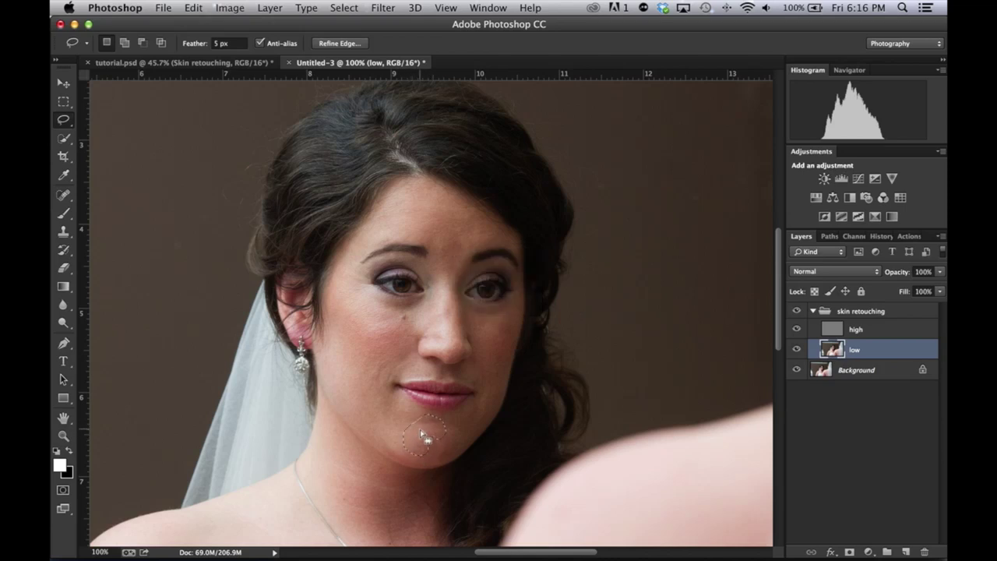
# Replace the chin selection with a lassoed patch over the smile line beside the mouth corner and reapply the last Gaussian Blur
pyautogui.press('super+equal')
pyautogui.press('super+equal')
pyautogui.press('super+equal')
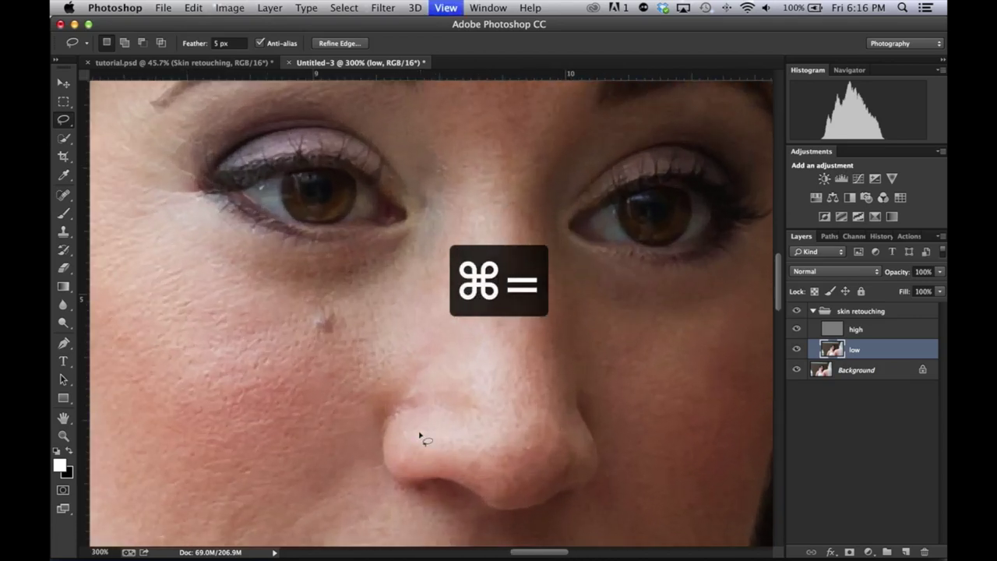
pyautogui.scroll(-10, 428, 327)
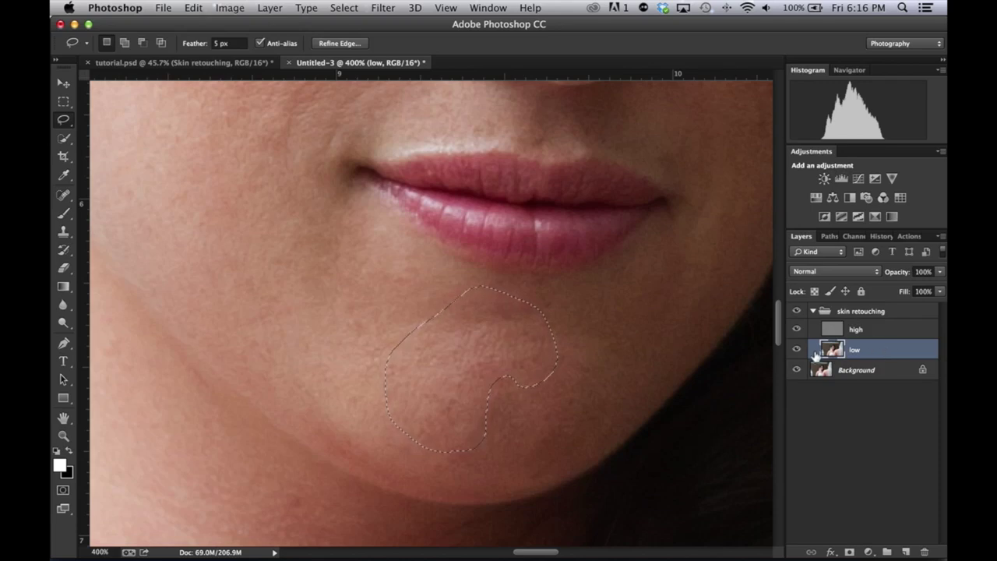
pyautogui.moveTo(468, 264); pyautogui.dragTo(465, 352)
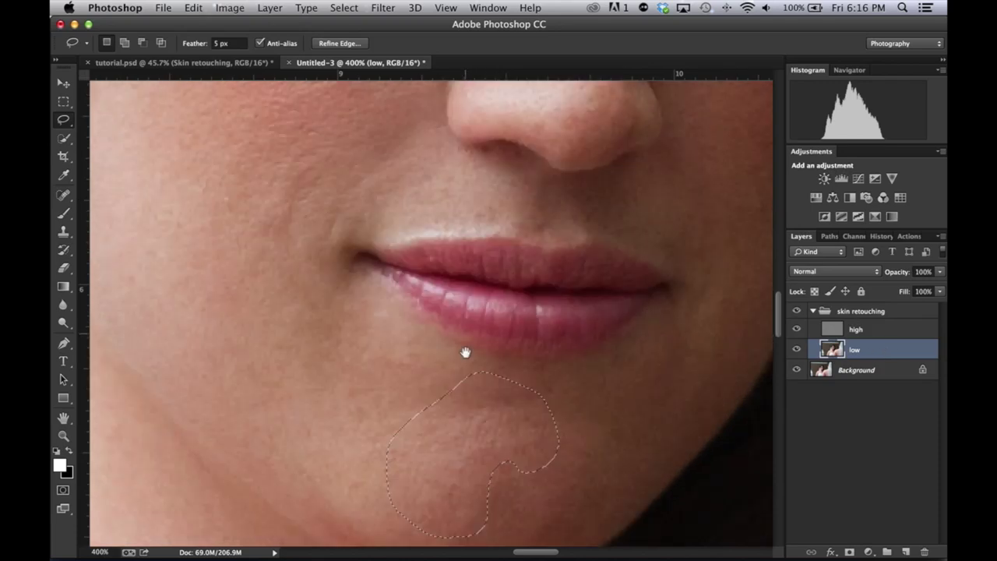
pyautogui.click(426, 288)
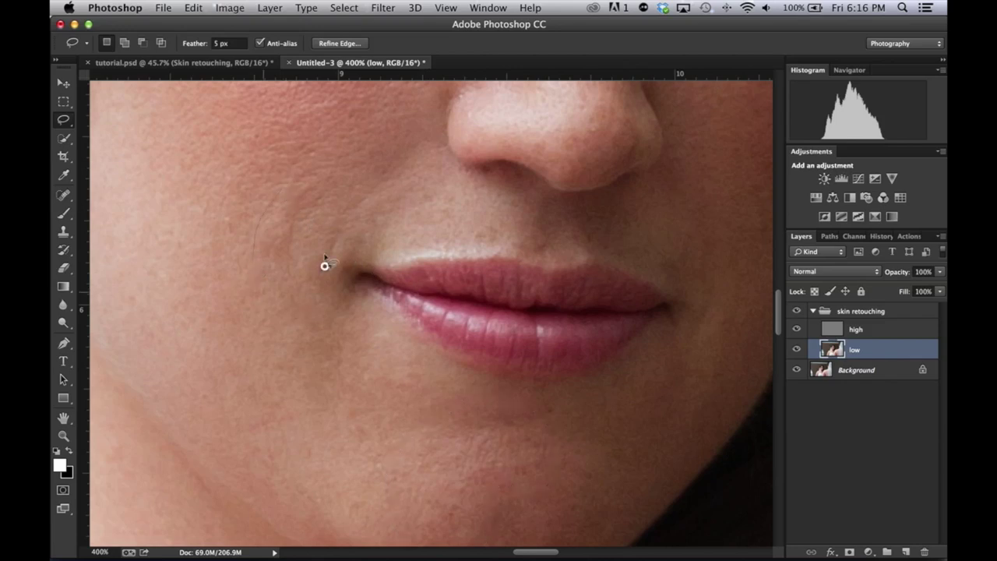
pyautogui.moveTo(324, 263); pyautogui.dragTo(272, 171)
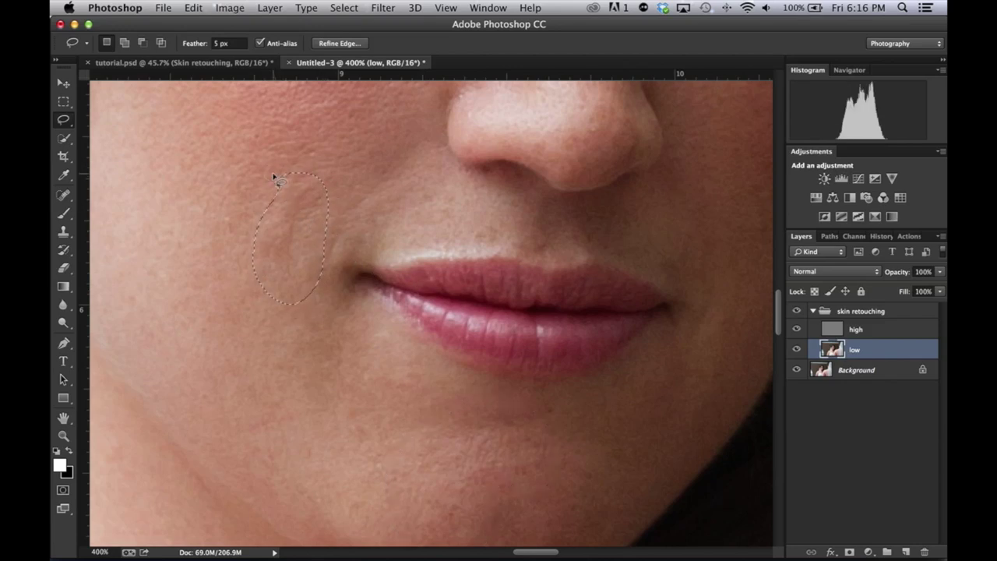
pyautogui.click(273, 171)
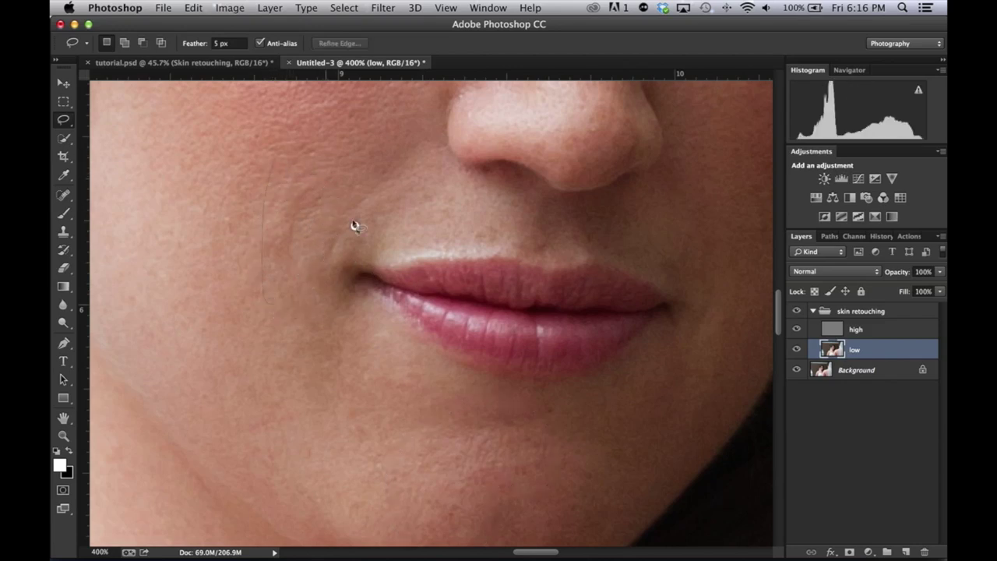
pyautogui.moveTo(355, 226); pyautogui.dragTo(284, 174)
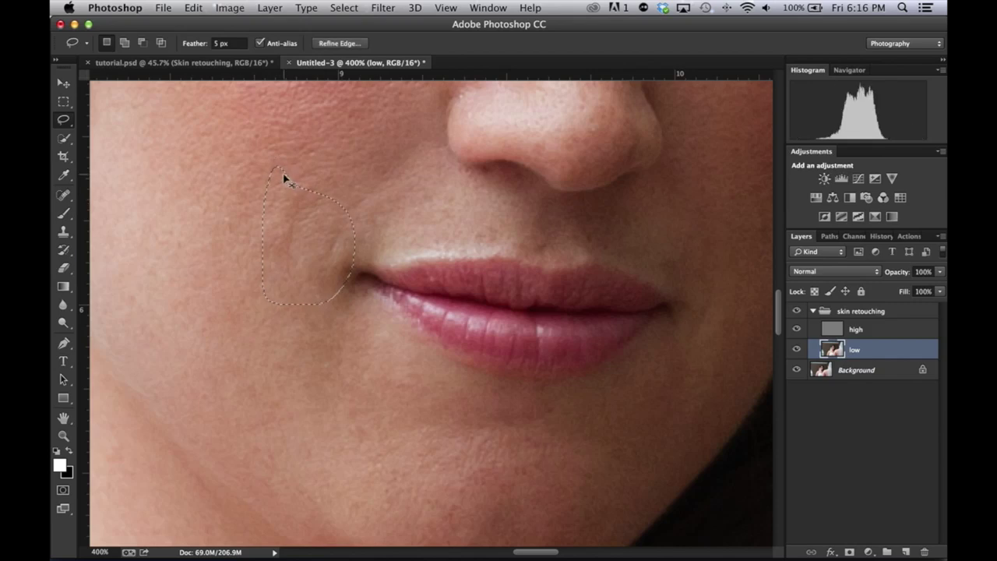
pyautogui.press('super+f')
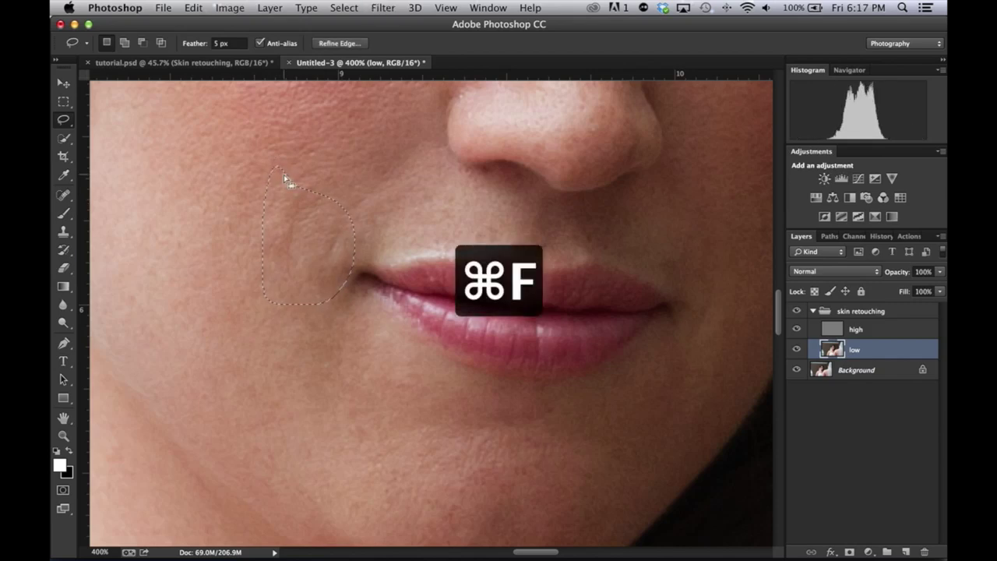
# Lasso the large reddish area on the bride's upper arm and reapply the last Gaussian Blur to it
pyautogui.press('super+0')
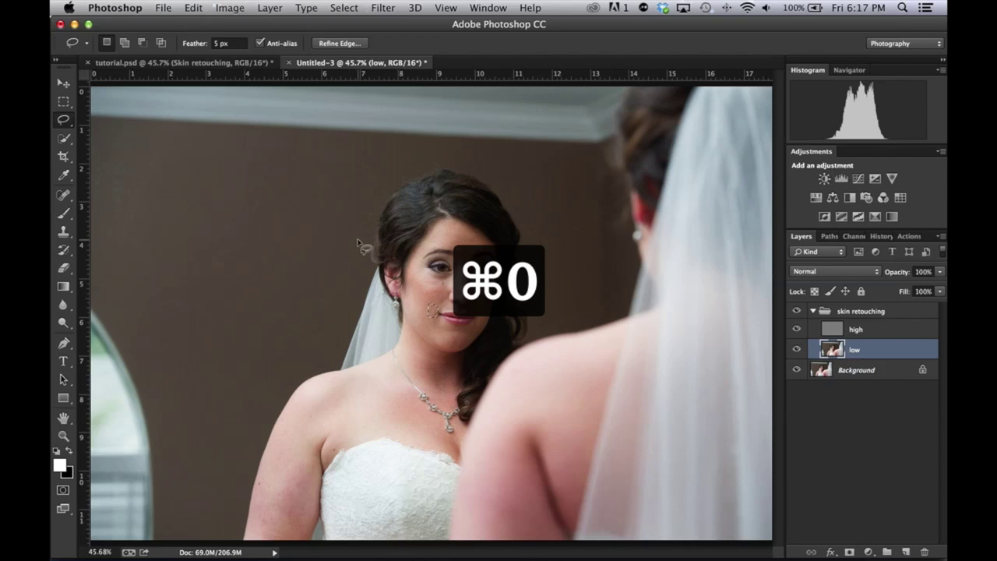
pyautogui.press('super+equal')
pyautogui.scroll(-3, 385, 347)
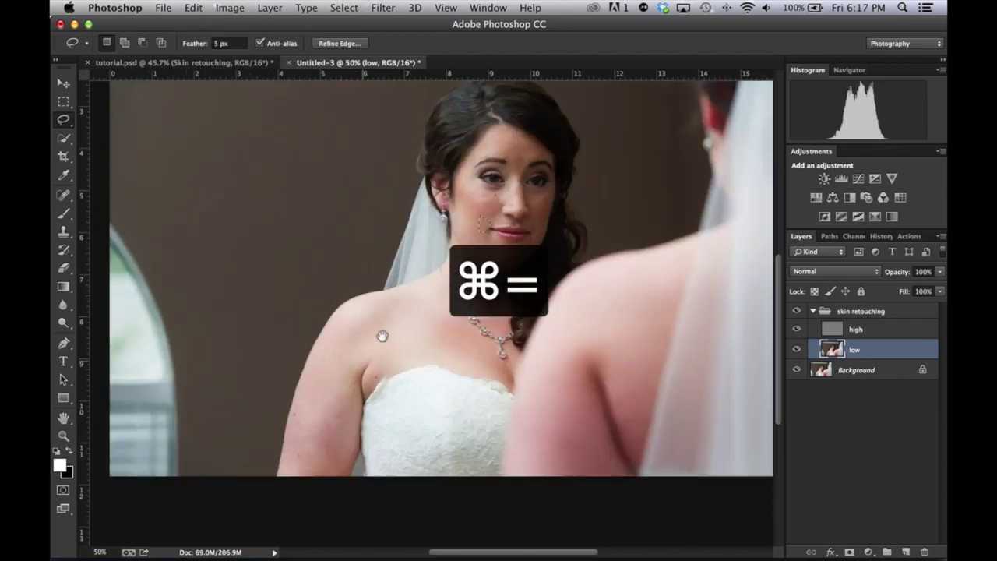
pyautogui.press('super+equal')
pyautogui.press('super+equal')
pyautogui.press('super+equal')
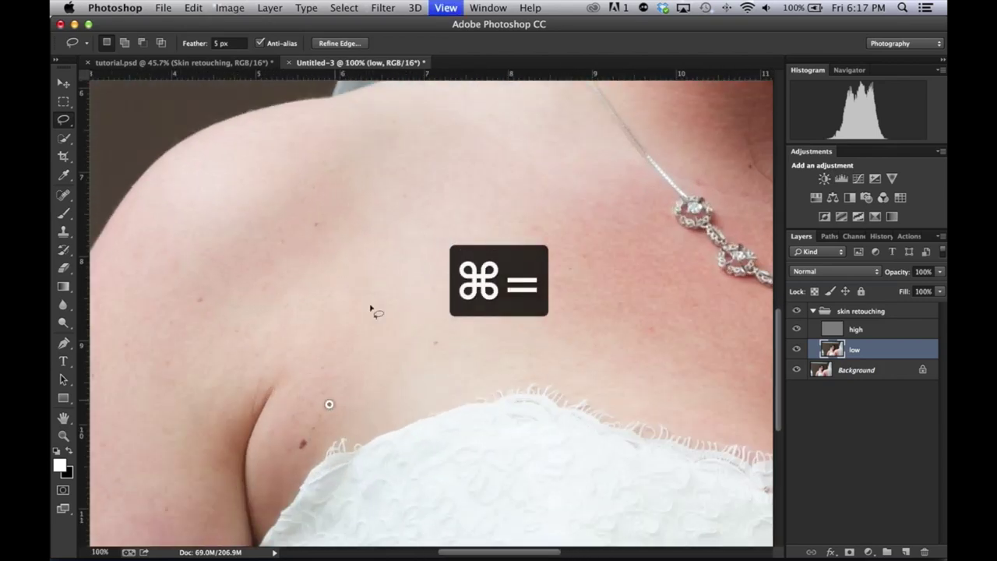
pyautogui.moveTo(327, 403); pyautogui.dragTo(434, 222)
pyautogui.scroll(-5, 434, 222)
pyautogui.hscroll(-5, 430, 338)
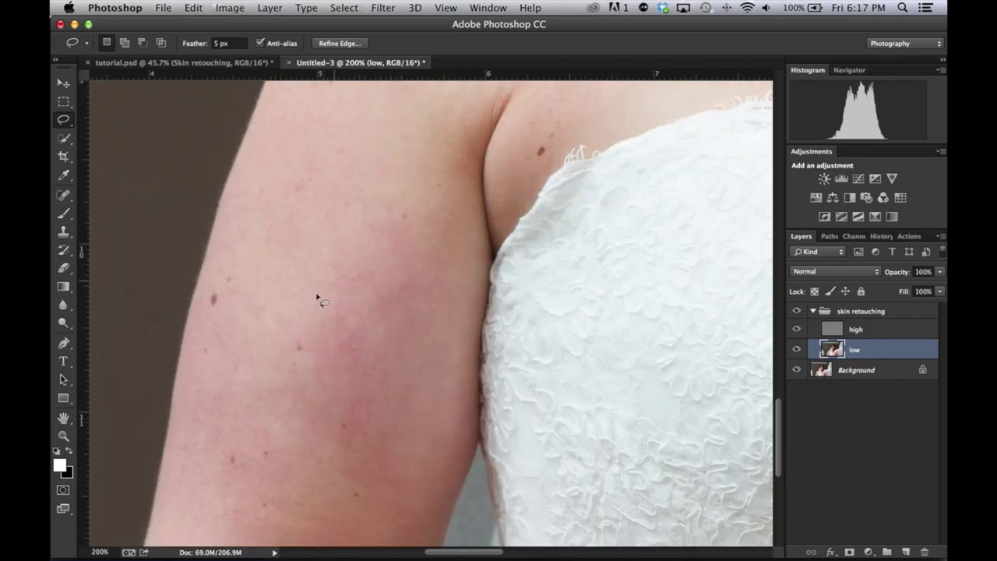
pyautogui.moveTo(320, 195)
pyautogui.mouseDown()
pyautogui.moveTo(289, 289)
pyautogui.moveTo(298, 445)
pyautogui.moveTo(369, 483)
pyautogui.moveTo(448, 320)
pyautogui.moveTo(453, 170)
pyautogui.moveTo(361, 157)
pyautogui.moveTo(310, 194)
pyautogui.moveTo(315, 211)
pyautogui.mouseUp()
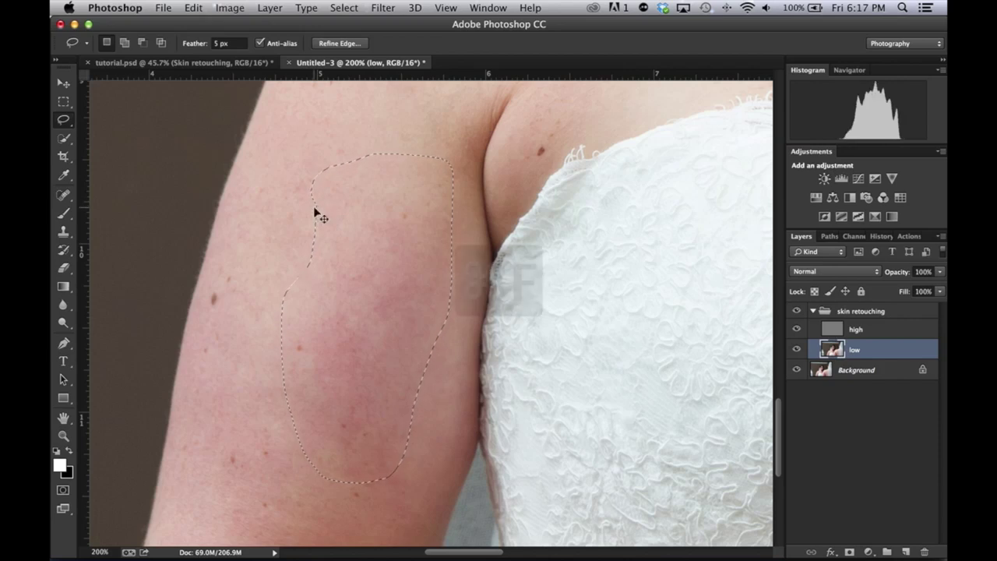
pyautogui.press('super+f')
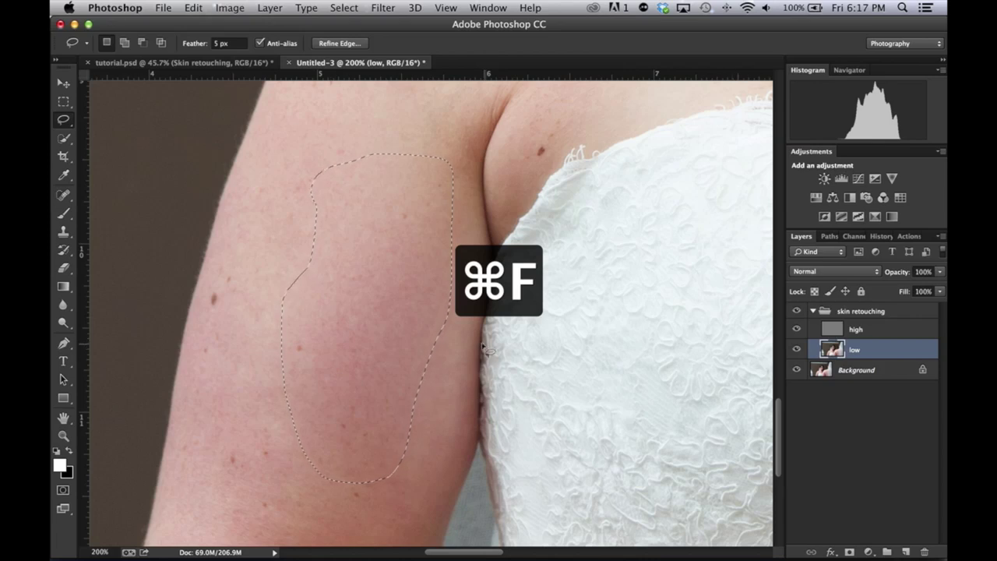
# Replace the arm selection with a smaller lassoed patch over the lower part of the redness and reapply the last Gaussian Blur
pyautogui.moveTo(329, 320)
pyautogui.mouseDown()
pyautogui.moveTo(419, 334)
pyautogui.moveTo(315, 329)
pyautogui.mouseUp()
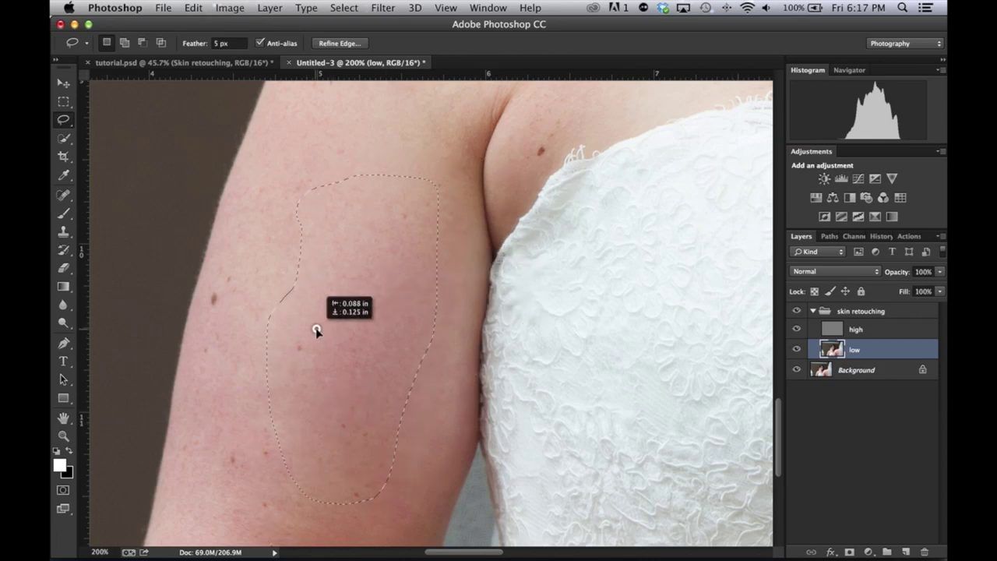
pyautogui.click(317, 331)
pyautogui.moveTo(339, 293); pyautogui.dragTo(326, 508)
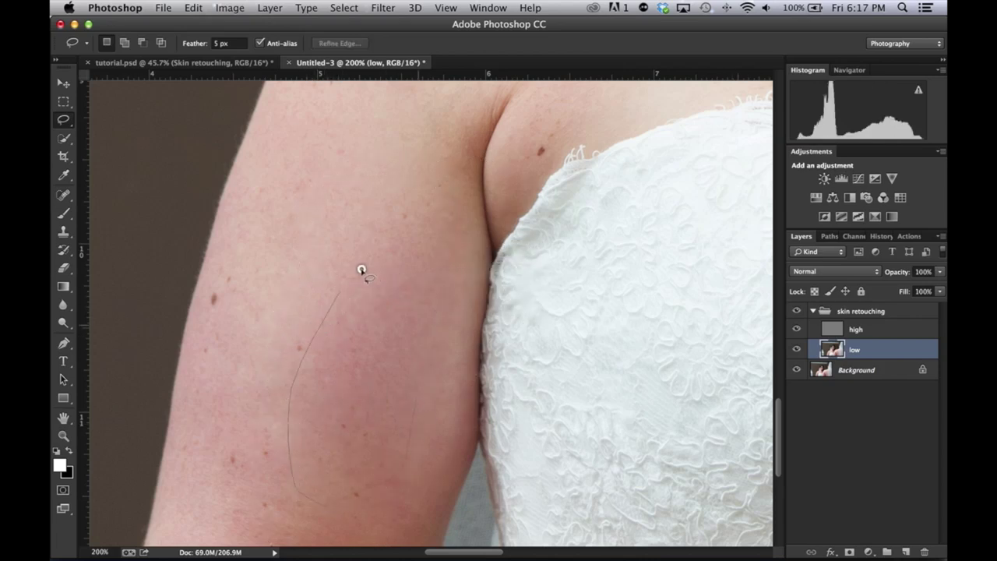
pyautogui.moveTo(360, 270); pyautogui.dragTo(363, 272)
pyautogui.press('super+f')
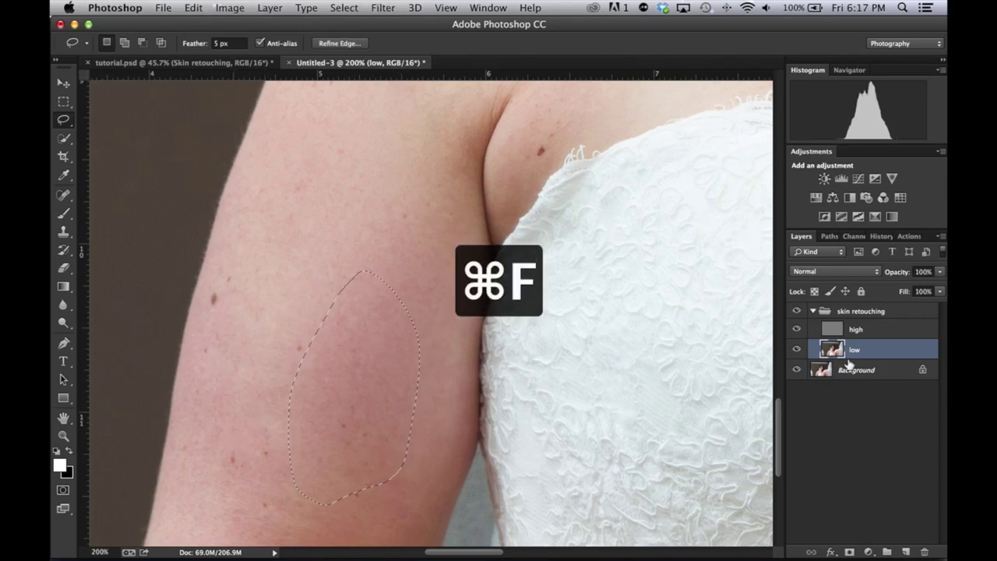
# Clear the arm selection and make the high layer active
pyautogui.click(868, 330)
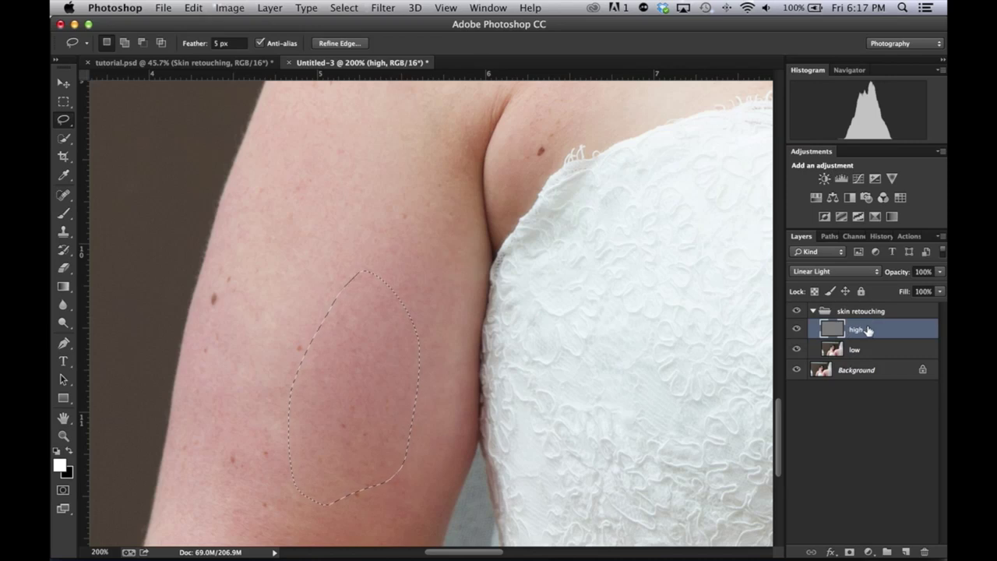
pyautogui.press('super+d')
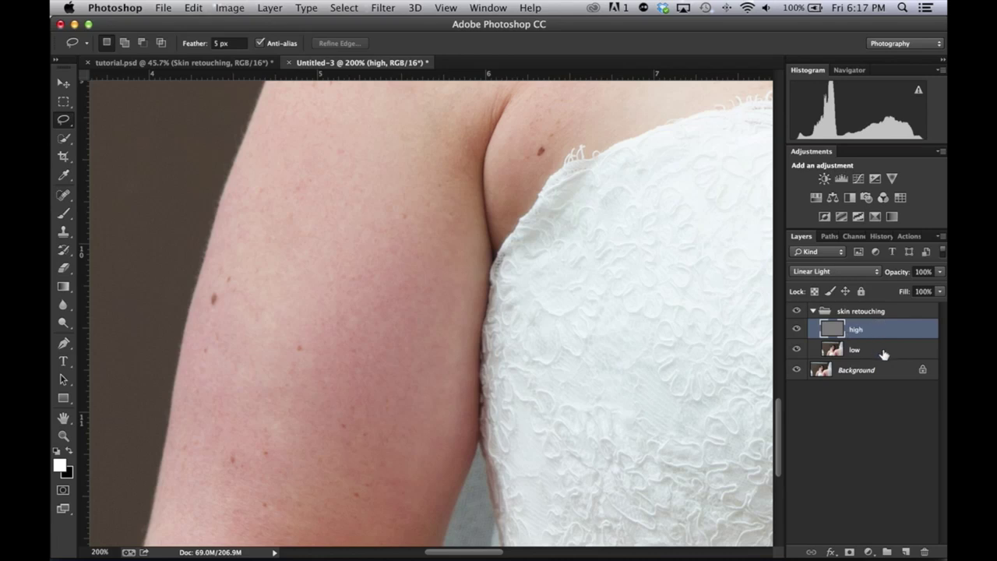
pyautogui.moveTo(885, 329); pyautogui.dragTo(885, 348)
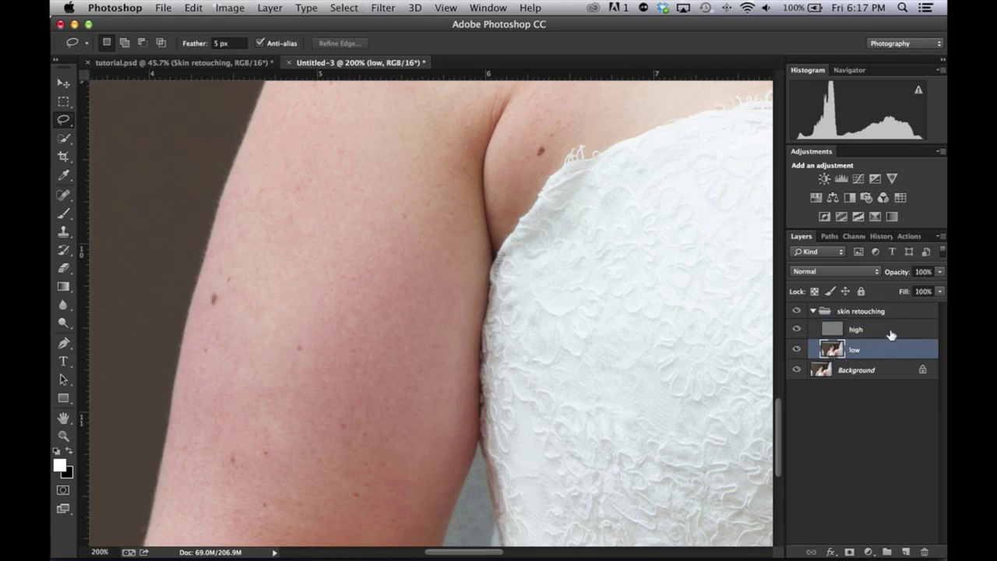
pyautogui.click(891, 333)
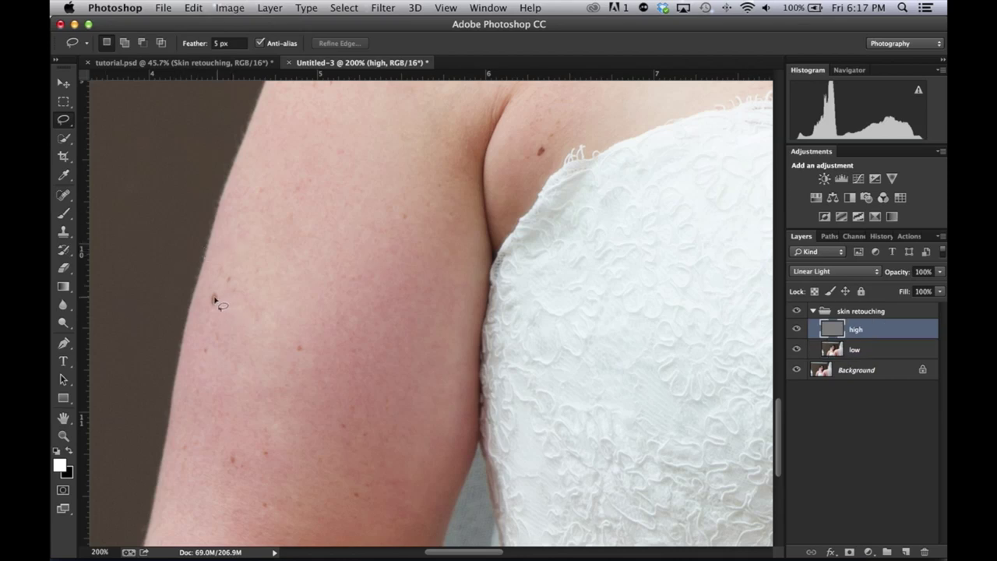
# Remove the moles and small blemishes on the upper arm and beside the armpit with the Spot Healing Brush on the high layer
pyautogui.click(63, 195)
pyautogui.click(134, 192)
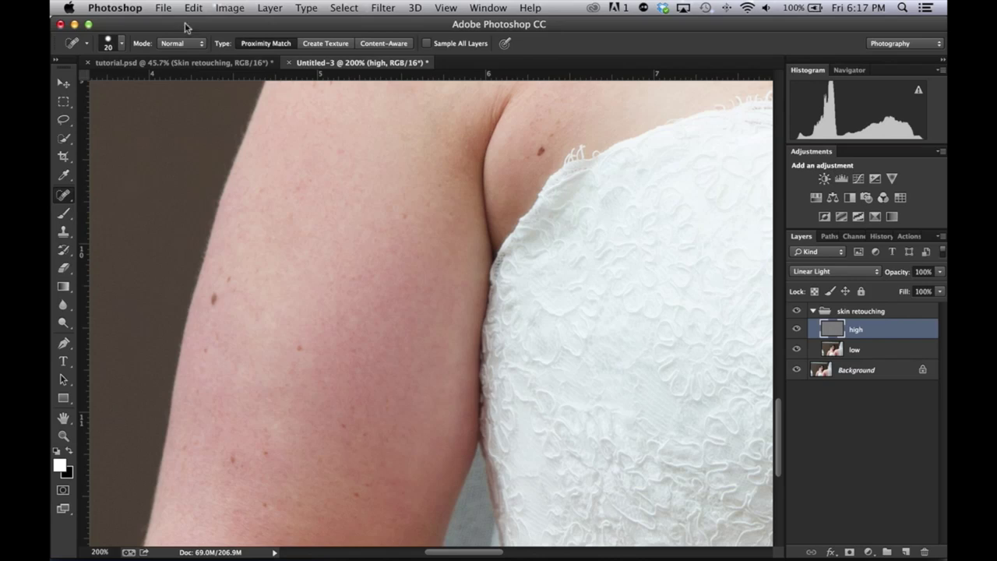
pyautogui.click(212, 299)
pyautogui.click(226, 278)
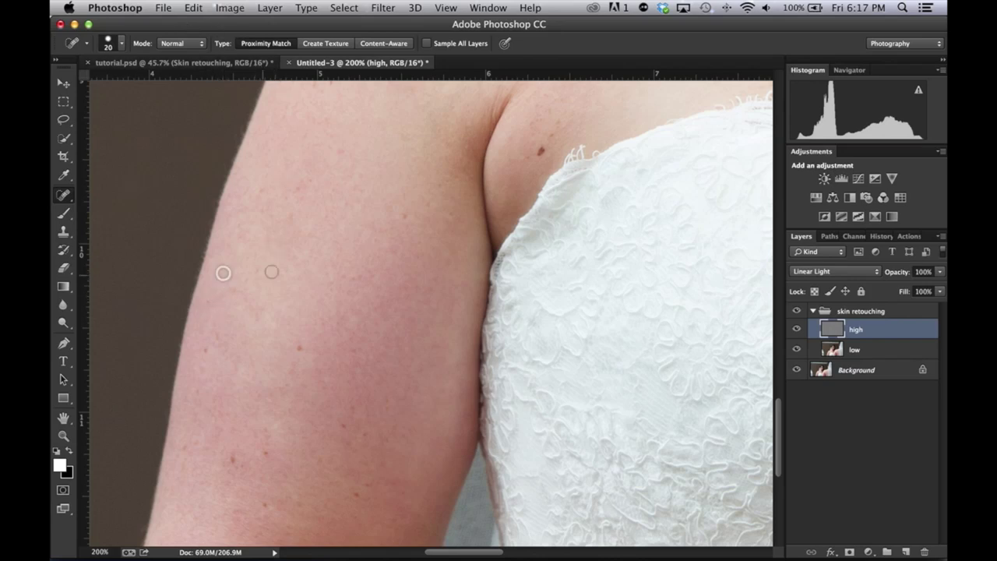
pyautogui.click(300, 346)
pyautogui.click(236, 458)
pyautogui.click(268, 511)
pyautogui.click(363, 478)
pyautogui.click(542, 150)
# Heal the remaining small spots on the shoulder and upper chest with the Spot Healing Brush
pyautogui.moveTo(296, 499); pyautogui.dragTo(394, 192)
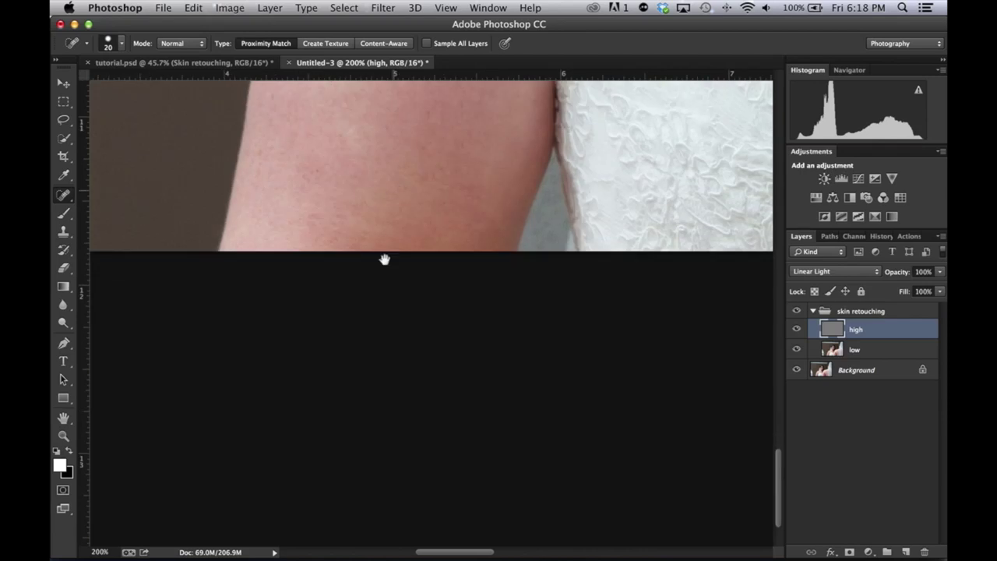
pyautogui.scroll(10, 384, 258)
pyautogui.hscroll(5, 384, 259)
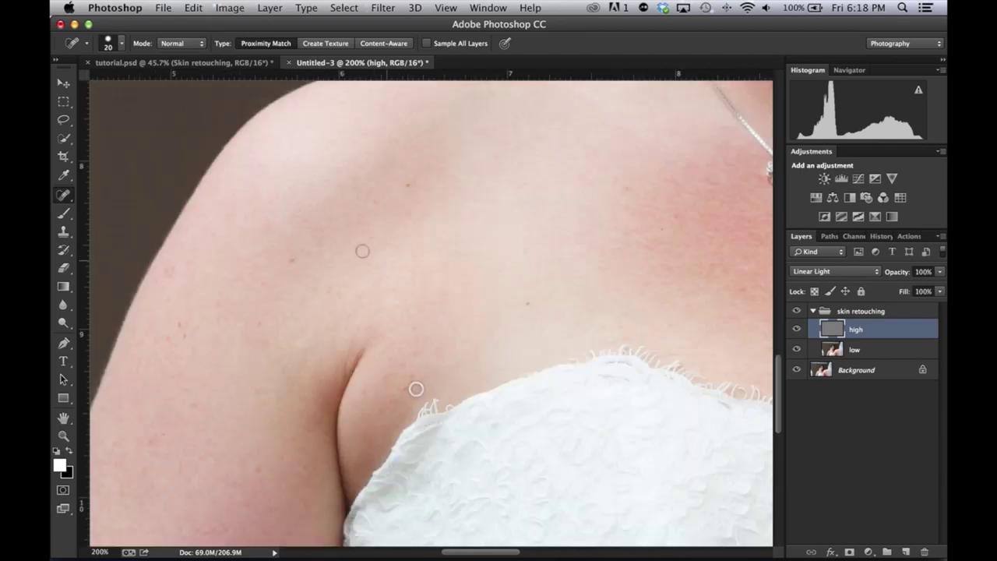
pyautogui.click(292, 260)
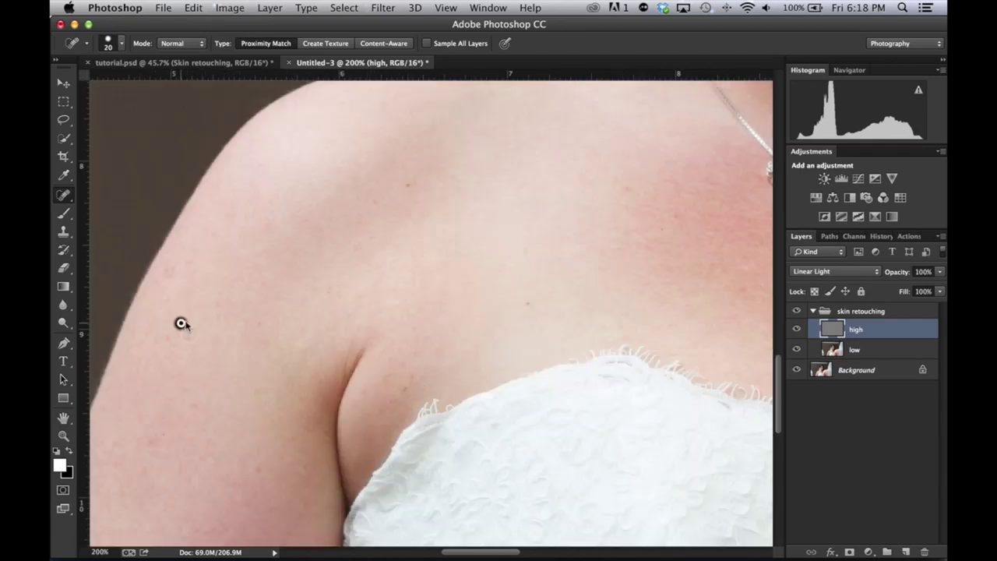
pyautogui.click(414, 188)
pyautogui.click(530, 307)
# Lasso a patch in the middle of the forehead and try the last Gaussian Blur on the high layer
pyautogui.press('super+0')
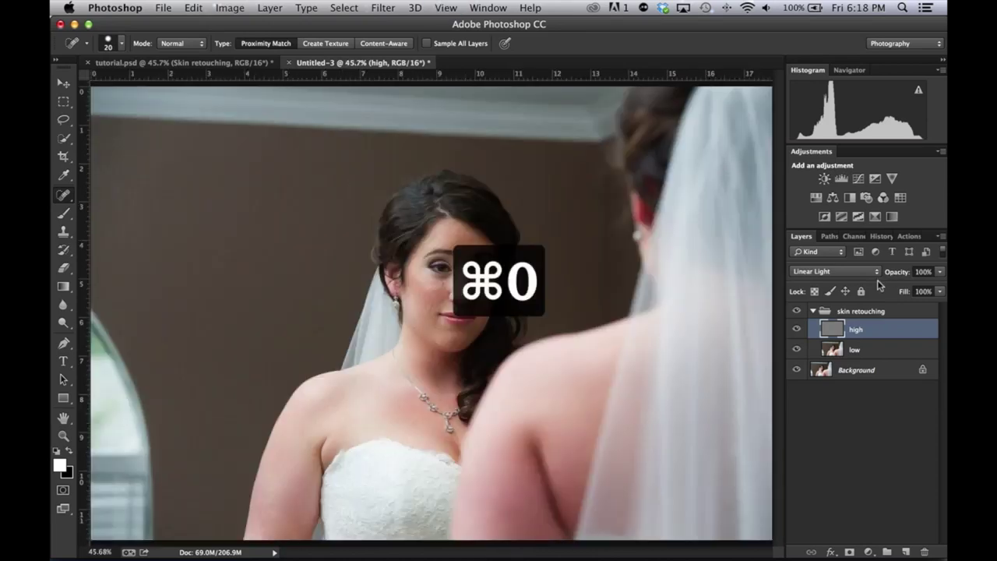
pyautogui.press('super+equal')
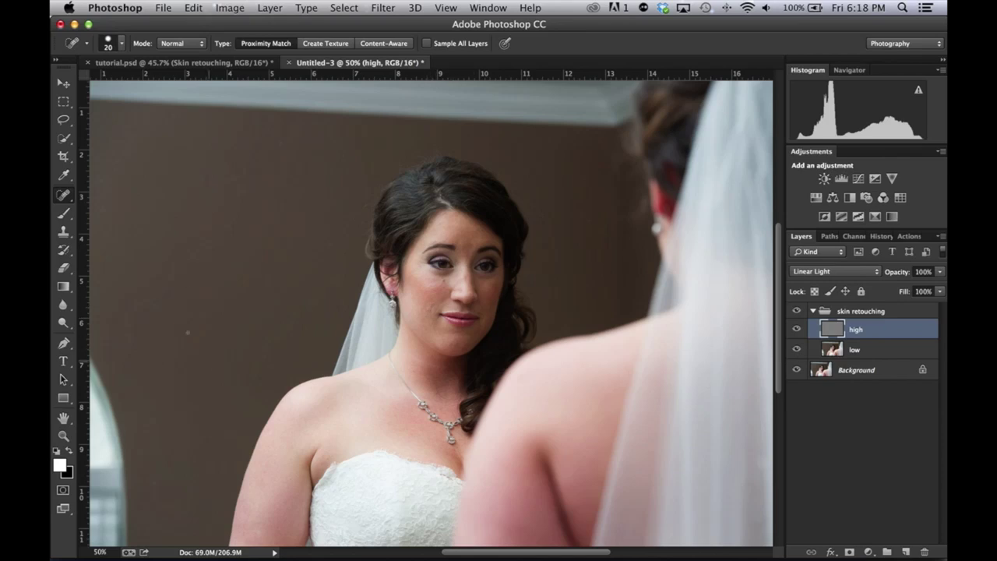
pyautogui.click(64, 120)
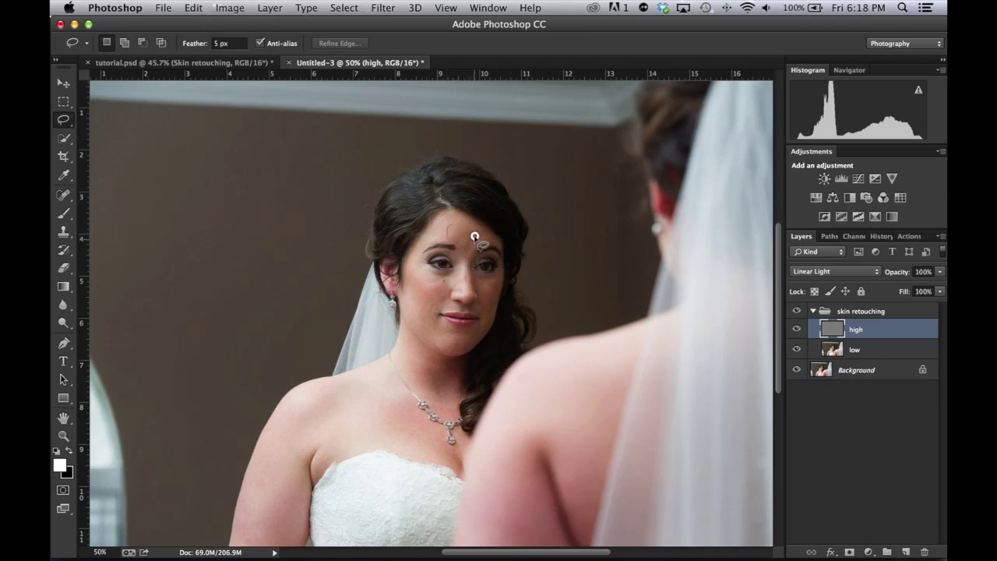
pyautogui.moveTo(468, 225)
pyautogui.mouseDown()
pyautogui.moveTo(451, 232)
pyautogui.moveTo(444, 223)
pyautogui.moveTo(462, 254)
pyautogui.mouseUp()
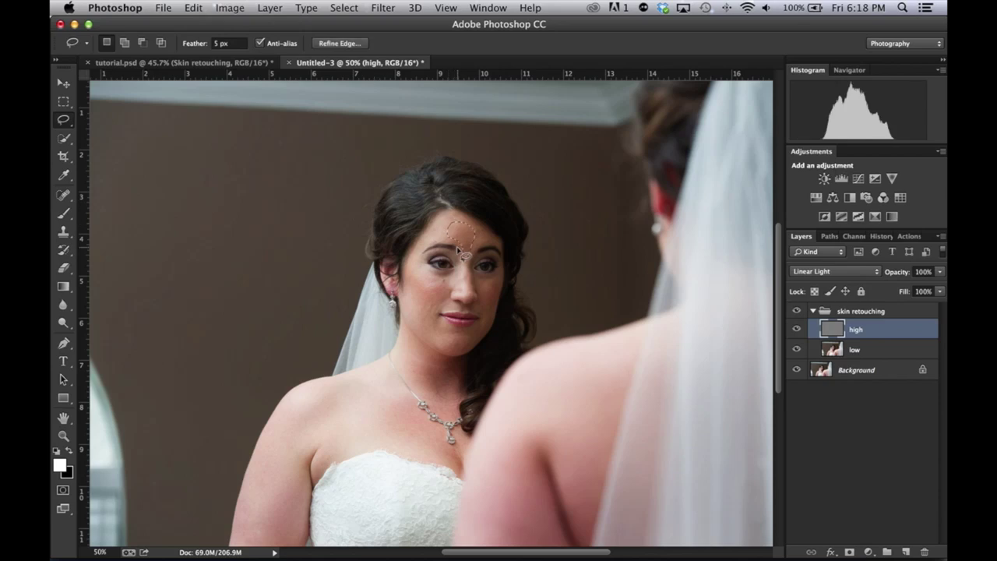
pyautogui.press('super+f')
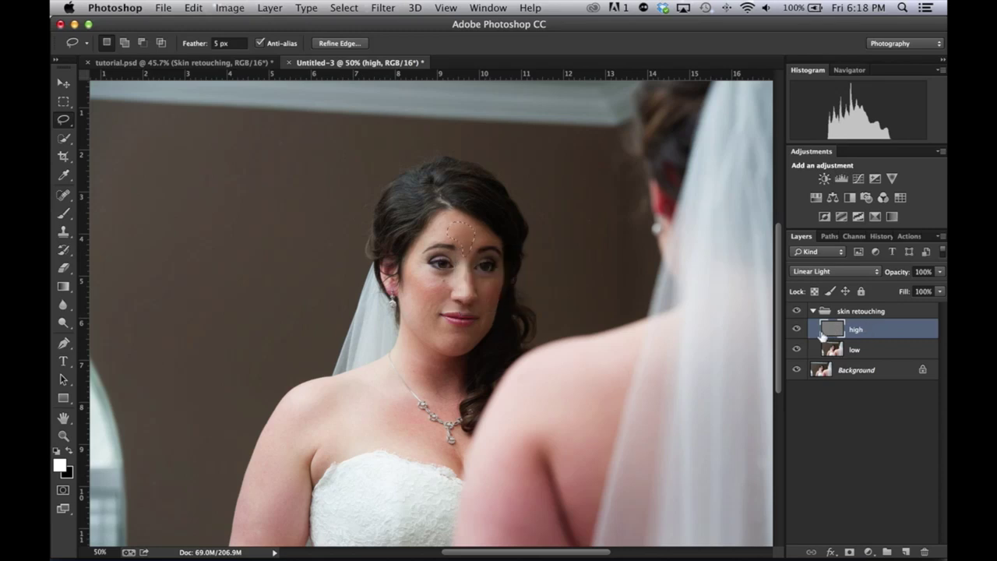
# Inspect the blurred forehead up close and revert the document history to the Lasso state before the Gaussian Blur
pyautogui.press('super+equal')
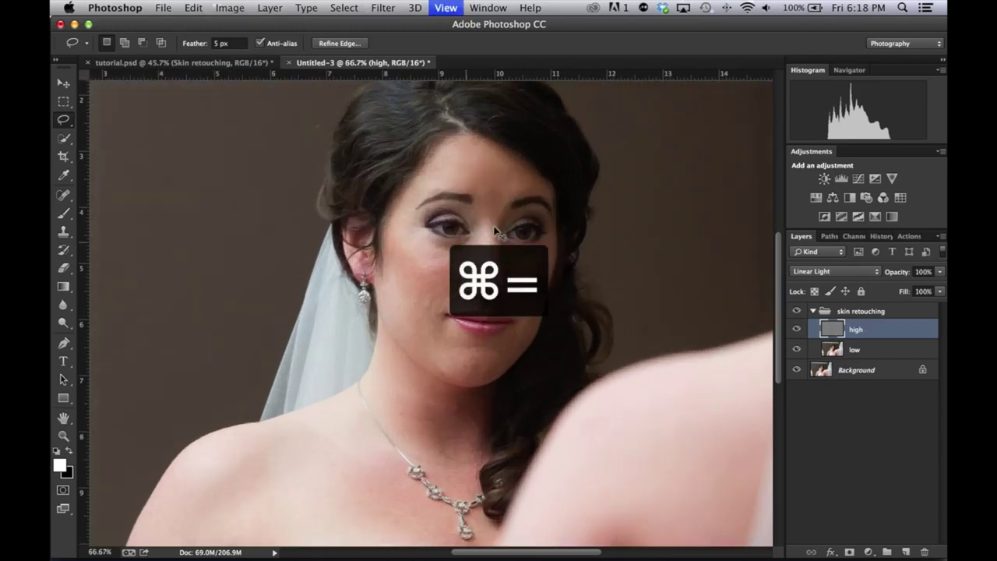
pyautogui.press('super+equal')
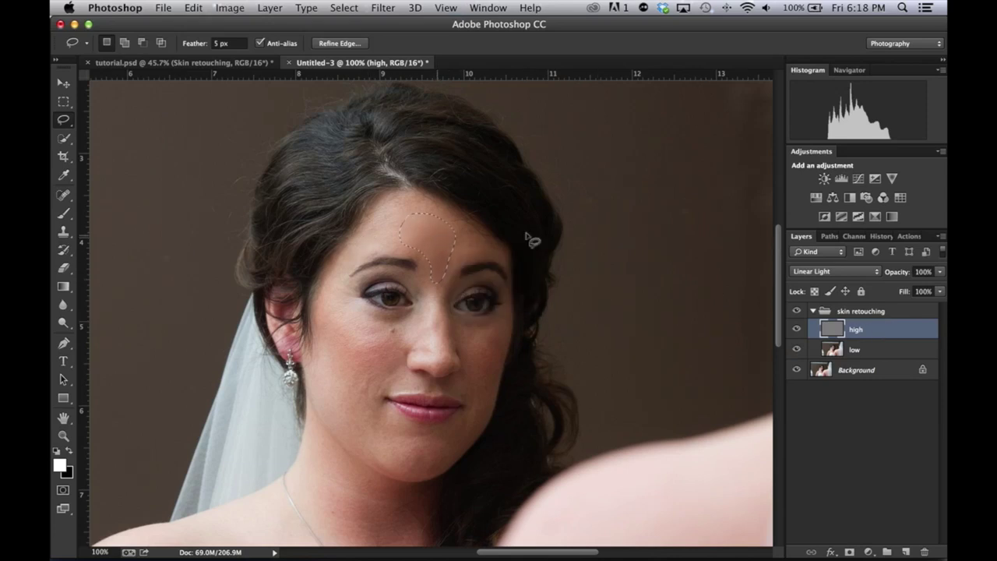
pyautogui.click(881, 236)
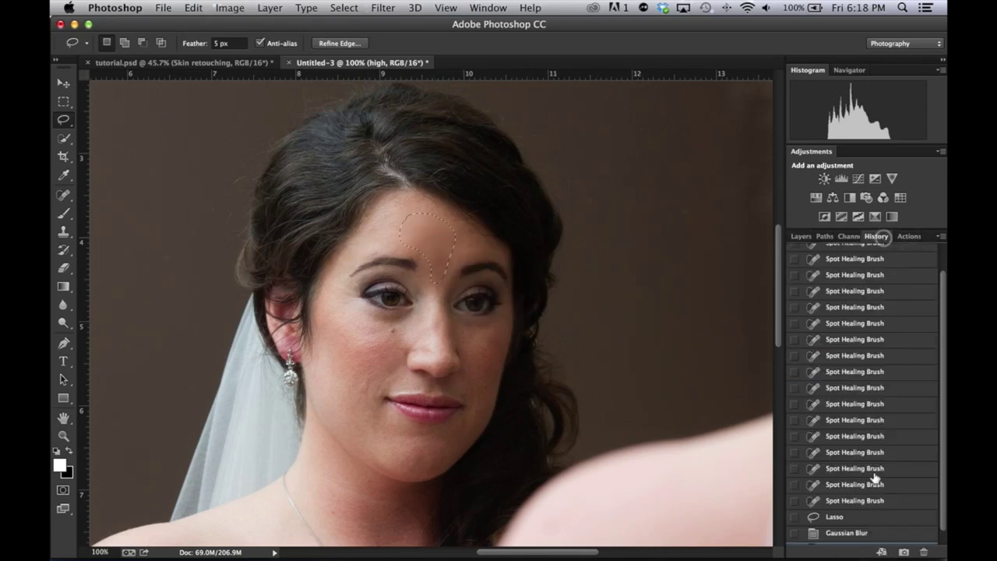
pyautogui.click(862, 513)
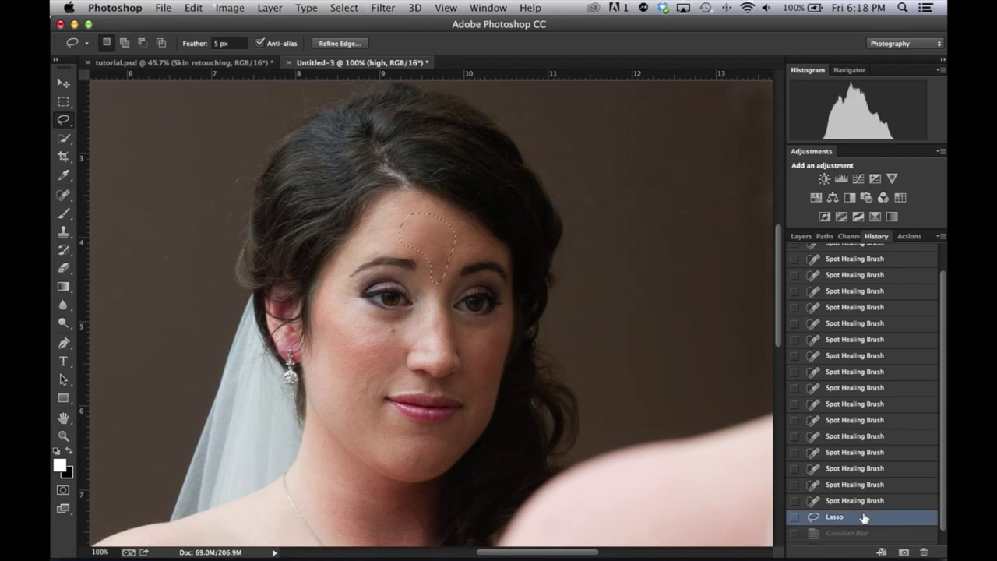
# Make the low layer active and apply the last Gaussian Blur to the lassoed patch in the middle of the forehead
pyautogui.click(802, 236)
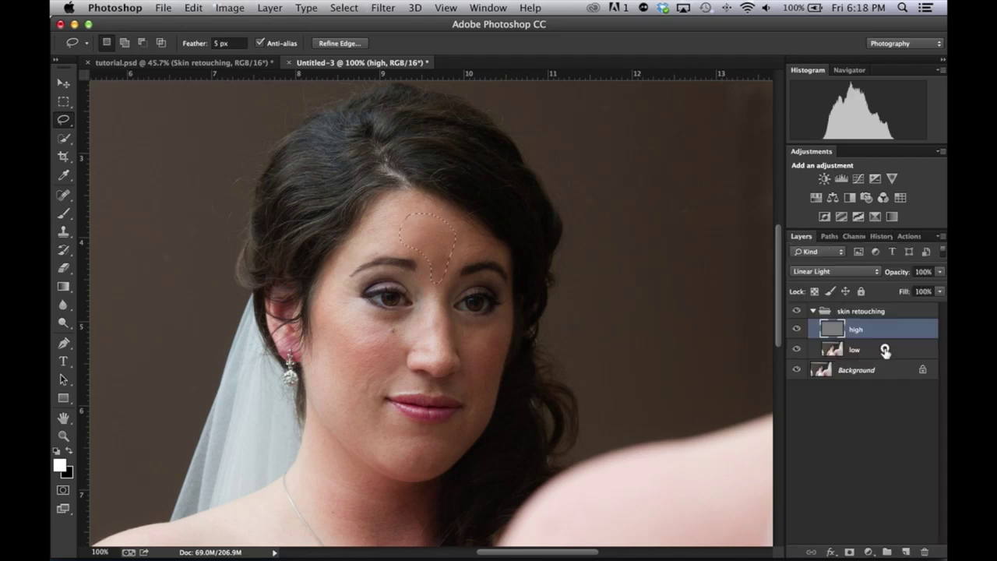
pyautogui.click(885, 352)
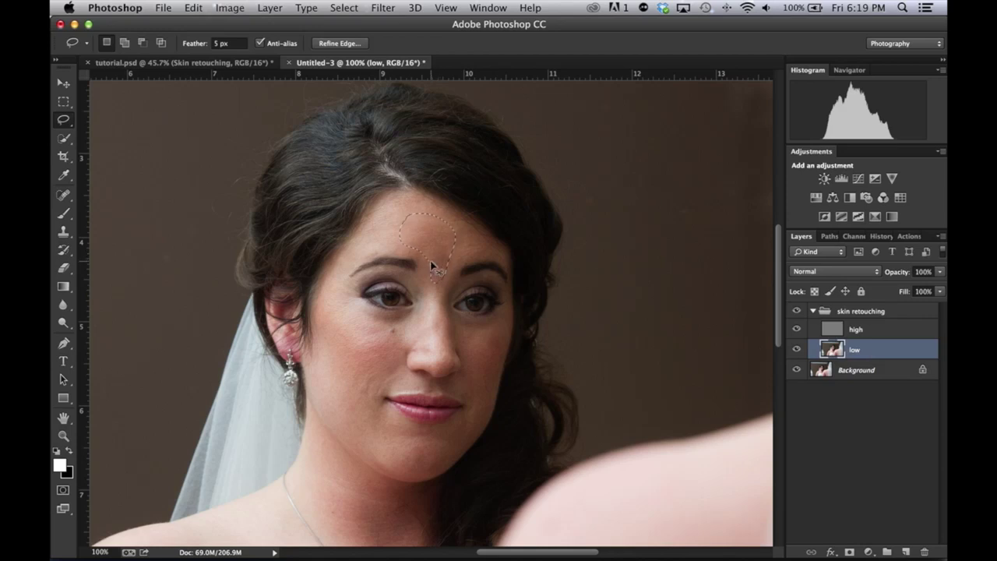
pyautogui.press('super+f')
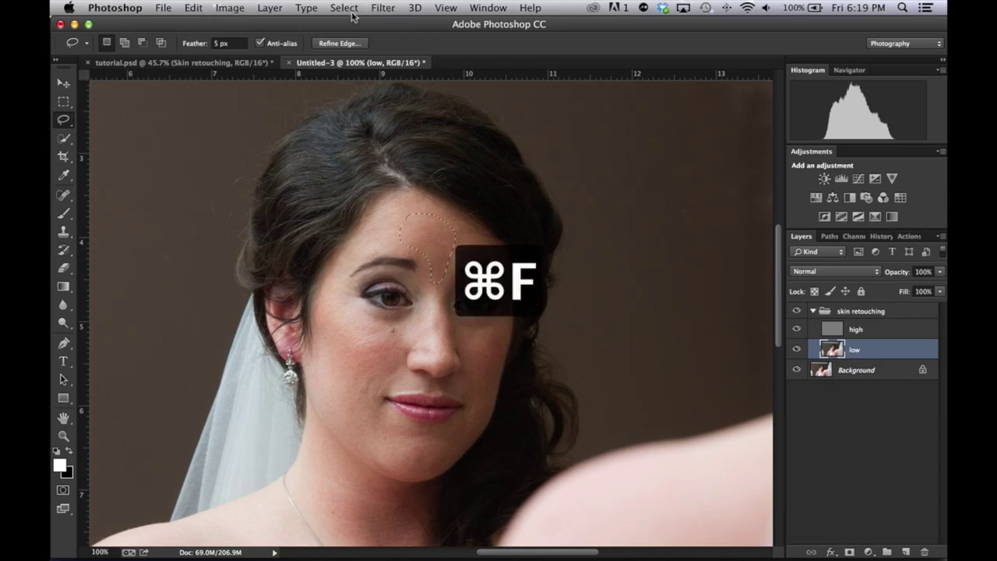
pyautogui.click(382, 8)
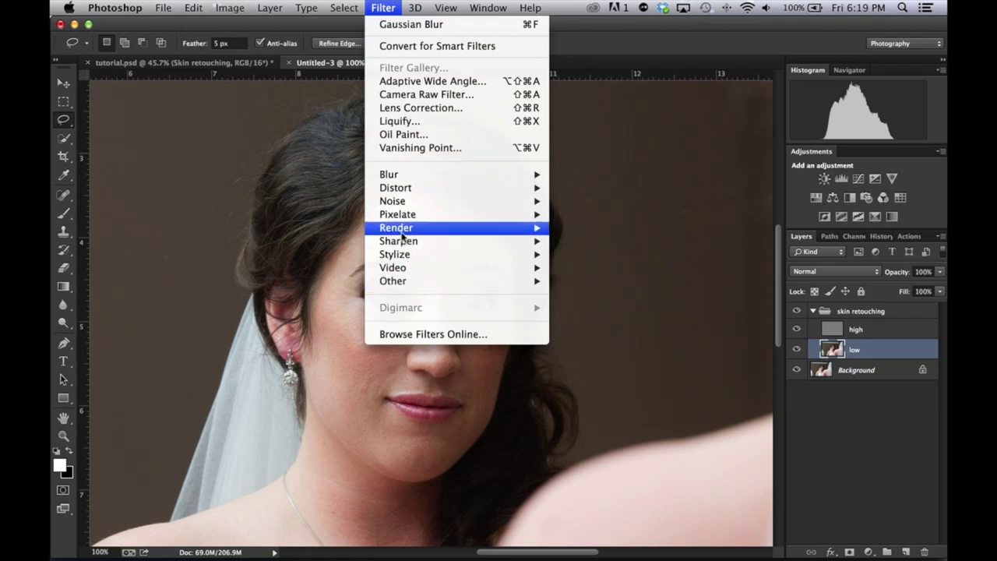
pyautogui.moveTo(402, 228)
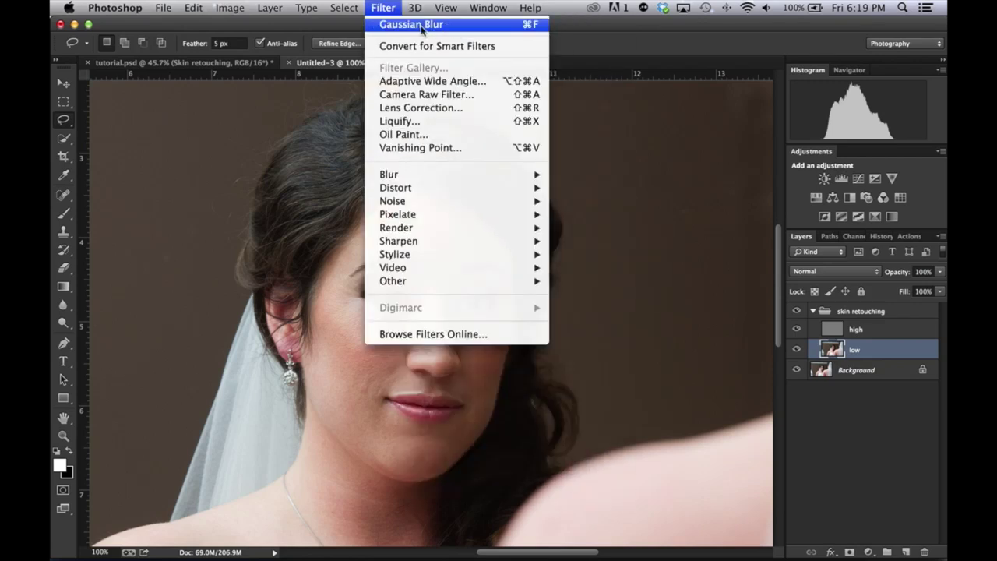
pyautogui.click(352, 337)
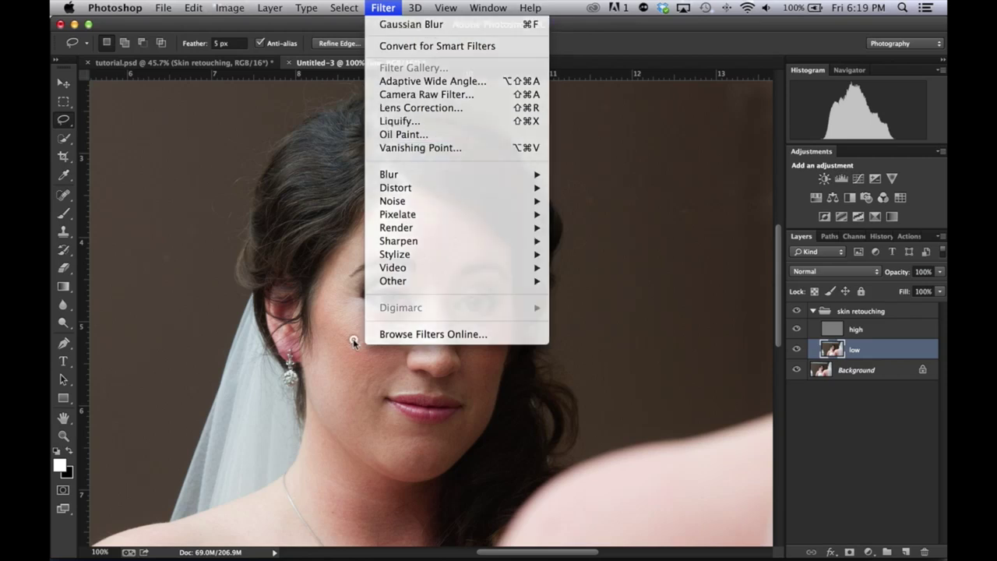
pyautogui.press('super+f')
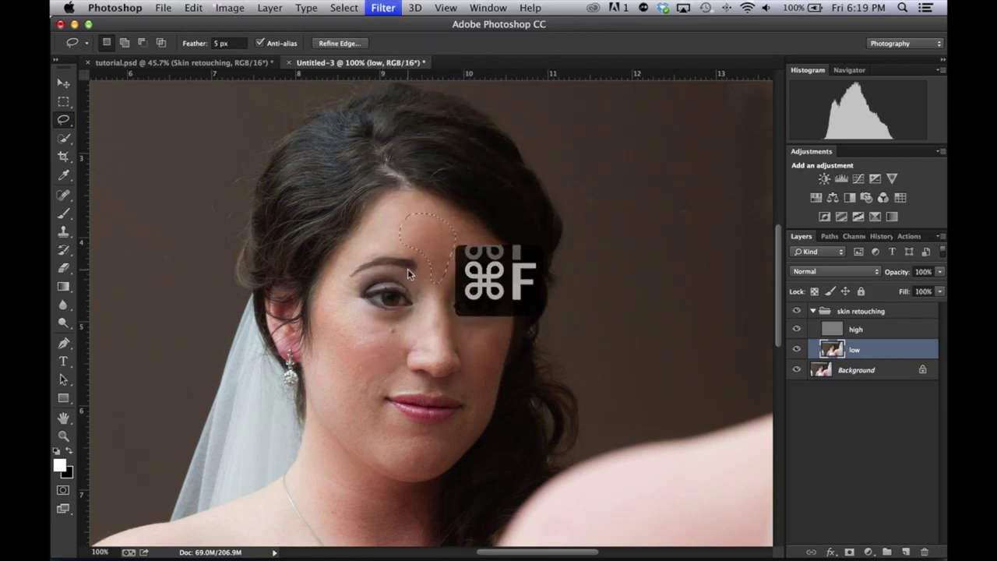
# Lasso the side of the forehead and each cheek on the low layer, applying the last Gaussian Blur to each patch
pyautogui.moveTo(363, 229); pyautogui.dragTo(396, 218)
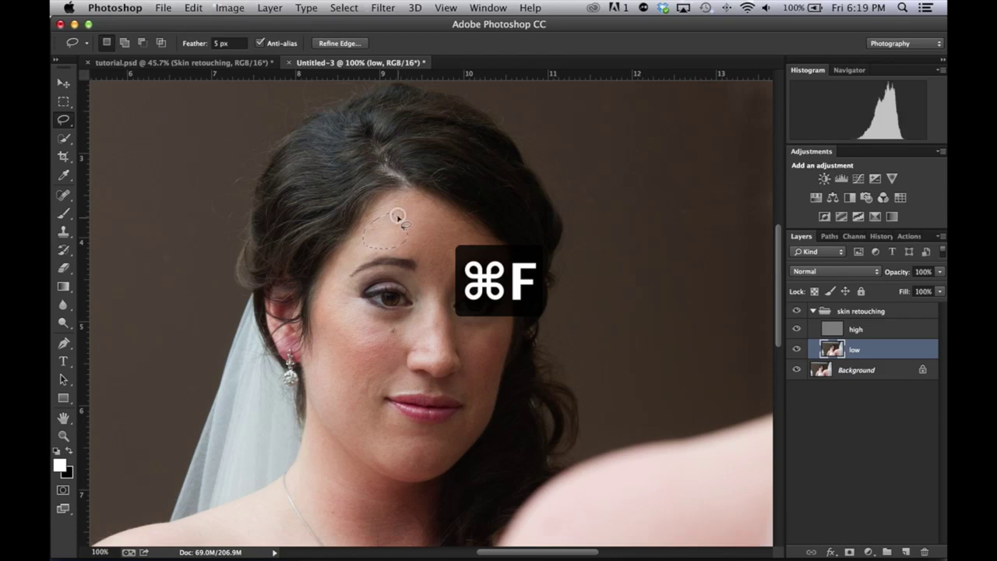
pyautogui.press('super+f')
pyautogui.moveTo(363, 315)
pyautogui.mouseDown()
pyautogui.moveTo(338, 334)
pyautogui.moveTo(394, 338)
pyautogui.moveTo(364, 318)
pyautogui.mouseUp()
pyautogui.press('super+f')
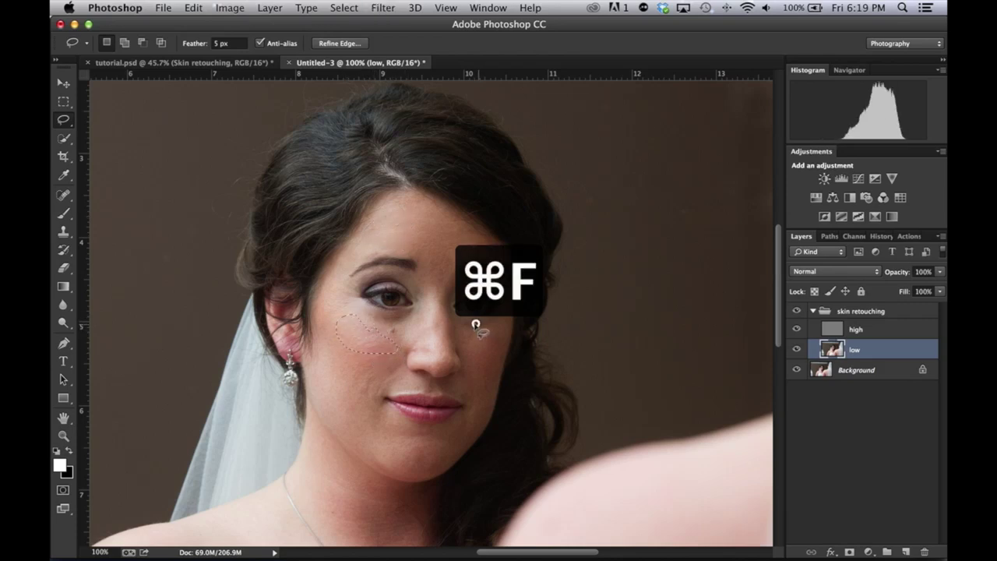
pyautogui.moveTo(491, 357); pyautogui.dragTo(474, 326)
pyautogui.press('super+f')
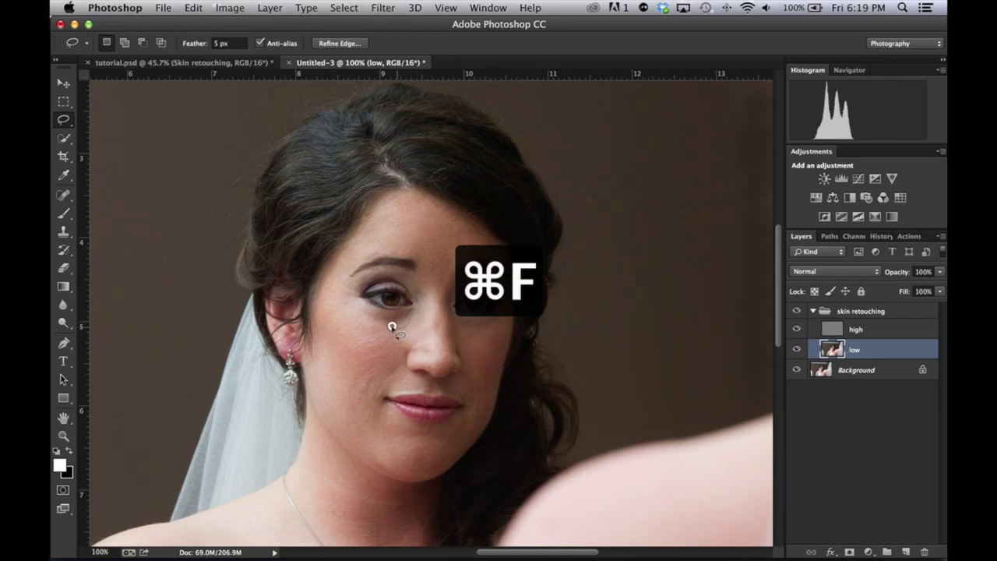
# Lasso the area under each eye on the low layer and soften each one with the last Gaussian Blur
pyautogui.click(359, 326)
pyautogui.moveTo(359, 326)
pyautogui.mouseDown()
pyautogui.moveTo(361, 308)
pyautogui.moveTo(414, 313)
pyautogui.moveTo(372, 318)
pyautogui.mouseUp()
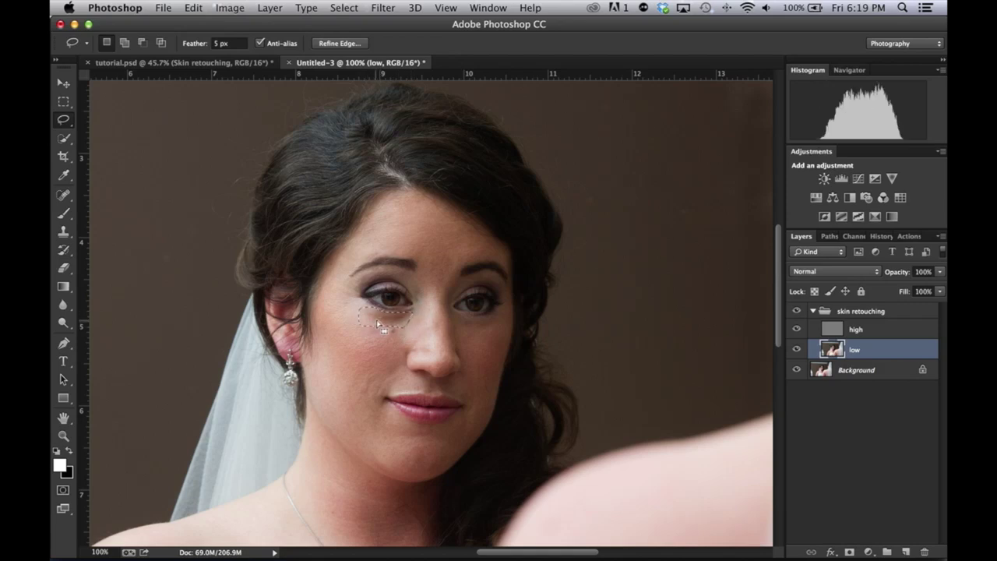
pyautogui.press('super+f')
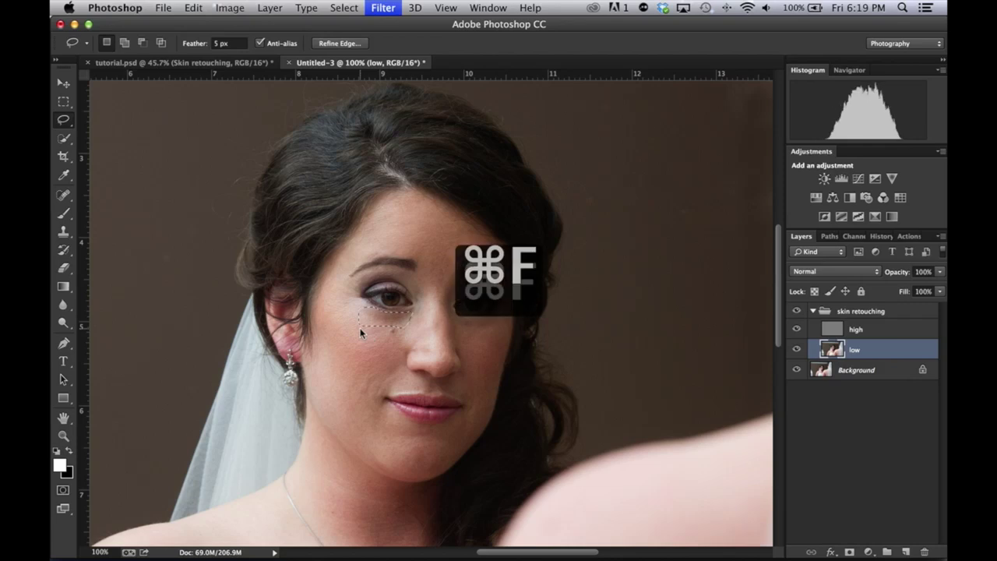
pyautogui.click(345, 329)
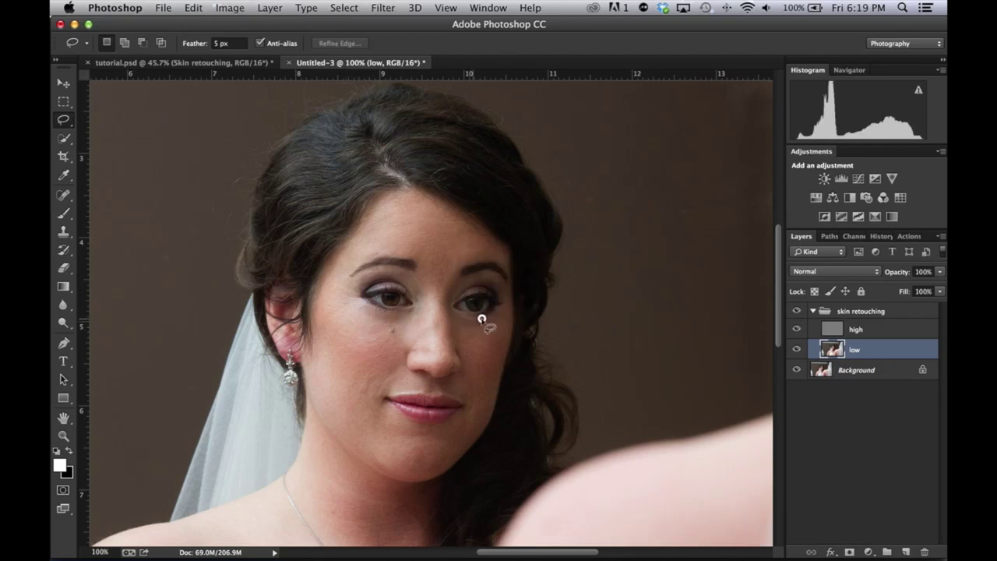
pyautogui.moveTo(497, 315)
pyautogui.mouseDown()
pyautogui.moveTo(491, 327)
pyautogui.moveTo(456, 323)
pyautogui.moveTo(462, 315)
pyautogui.mouseUp()
pyautogui.press('super+f')
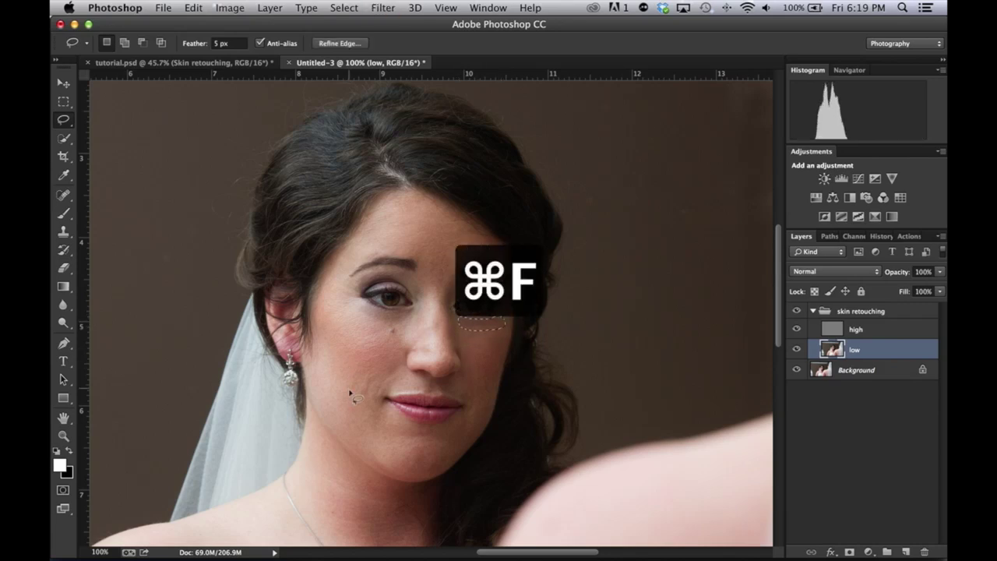
# Lasso the chin, apply the last Gaussian Blur to it, and clear the selection
pyautogui.moveTo(423, 471)
pyautogui.mouseDown()
pyautogui.moveTo(400, 444)
pyautogui.moveTo(438, 459)
pyautogui.moveTo(424, 469)
pyautogui.mouseUp()
pyautogui.press('super+f')
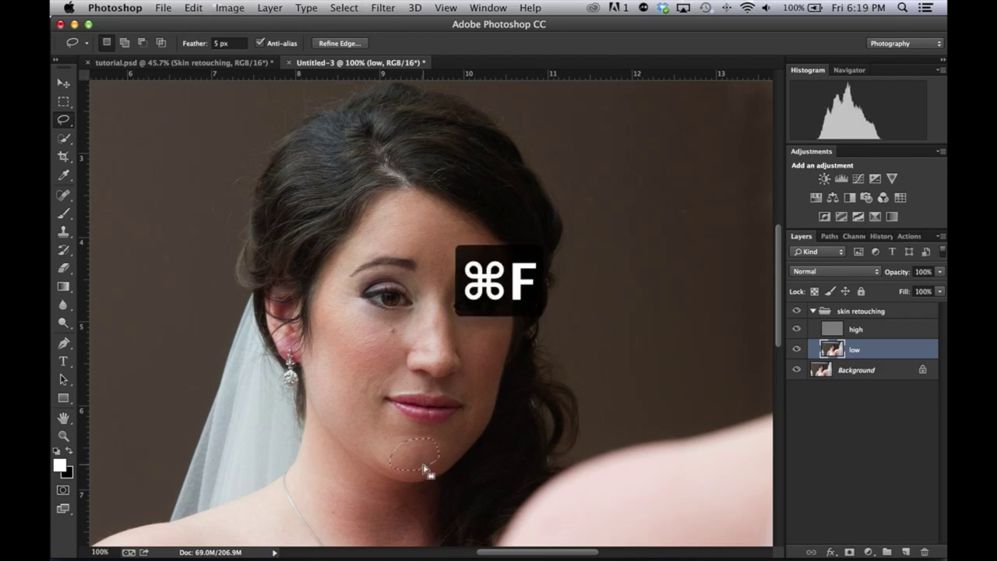
pyautogui.press('super+d')
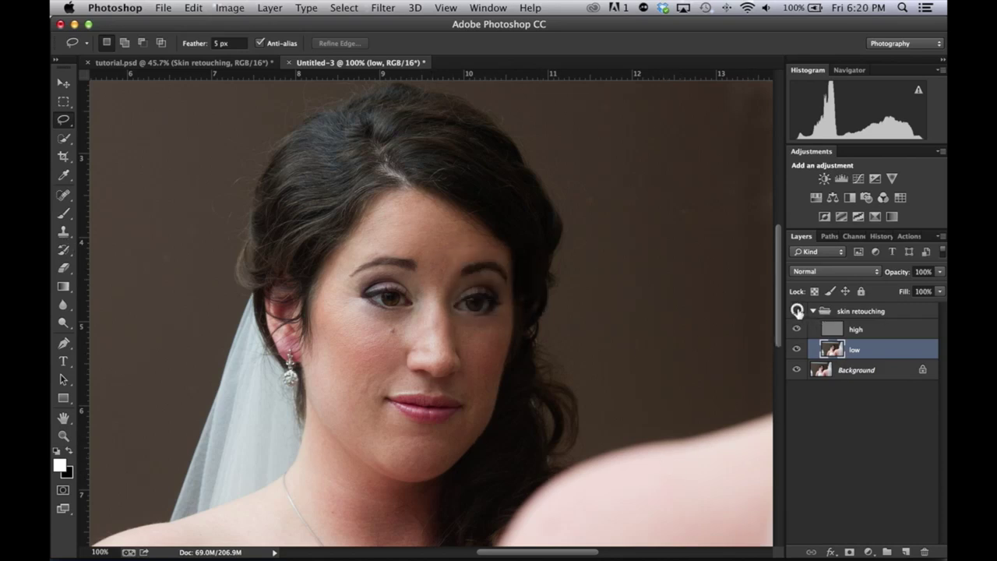
# Collapse the skin retouching group, compare the face with the group hidden and shown, and inspect the skin up close
pyautogui.click(797, 312)
pyautogui.click(796, 312)
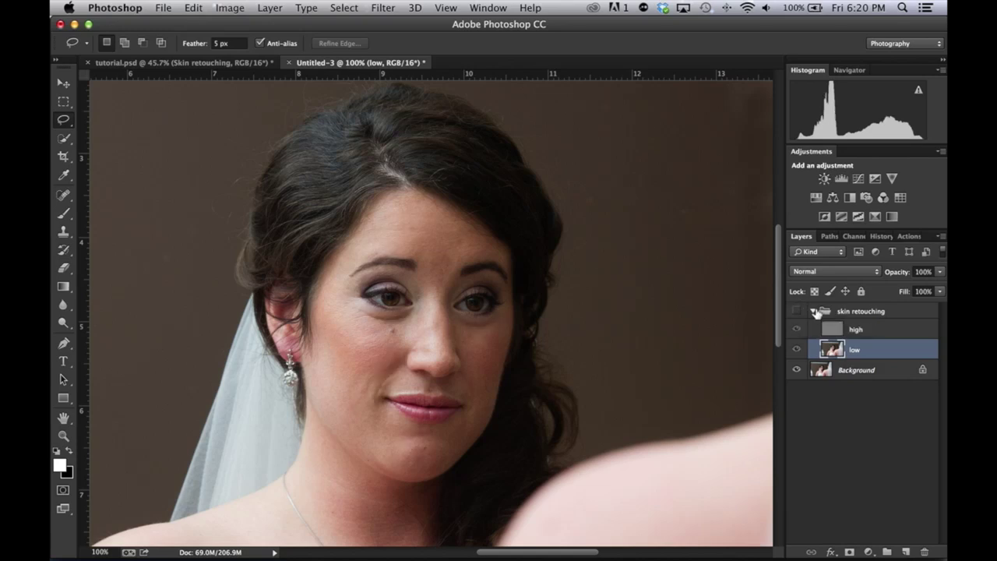
pyautogui.click(813, 312)
pyautogui.click(797, 311)
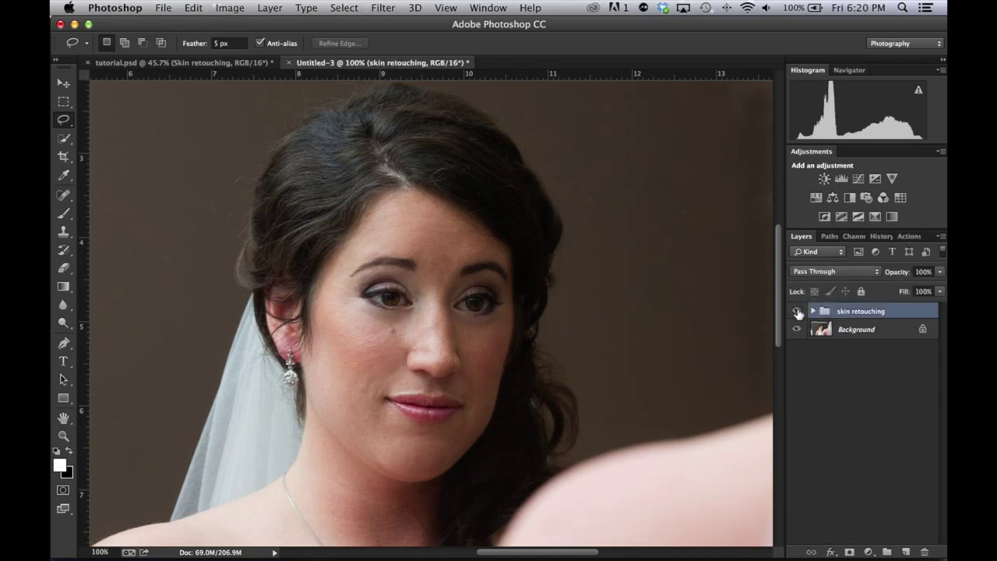
pyautogui.click(797, 312)
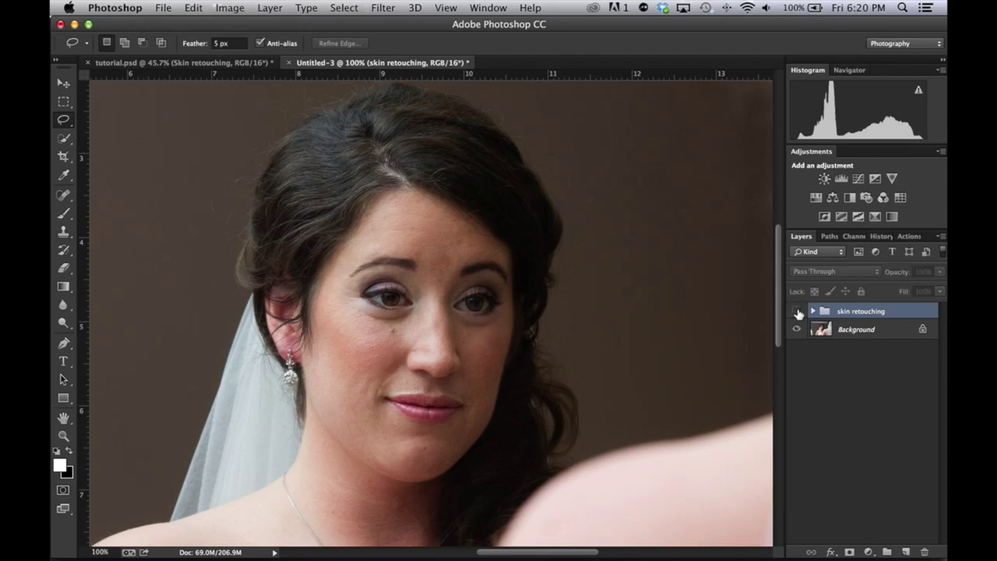
pyautogui.click(797, 312)
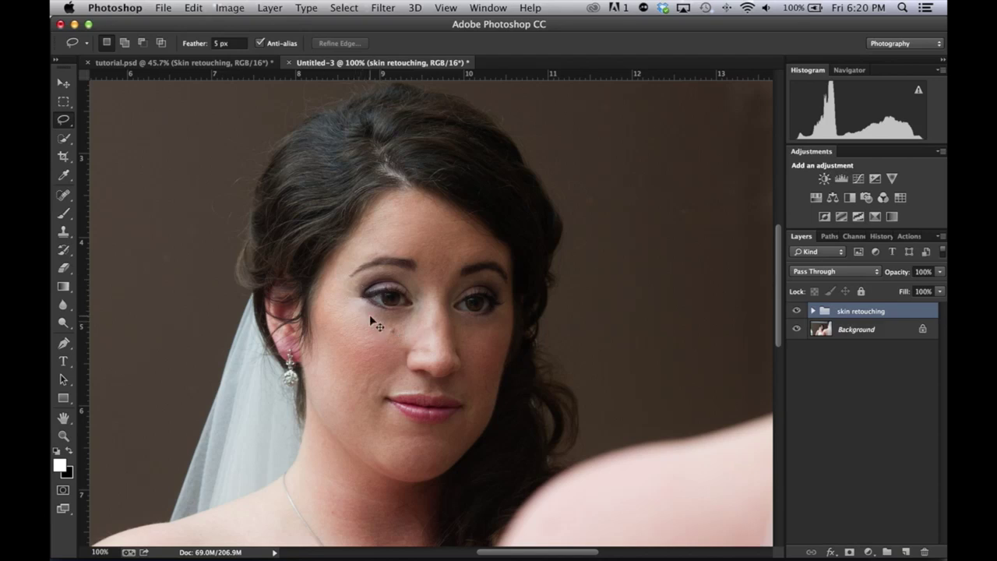
pyautogui.press('super+equal')
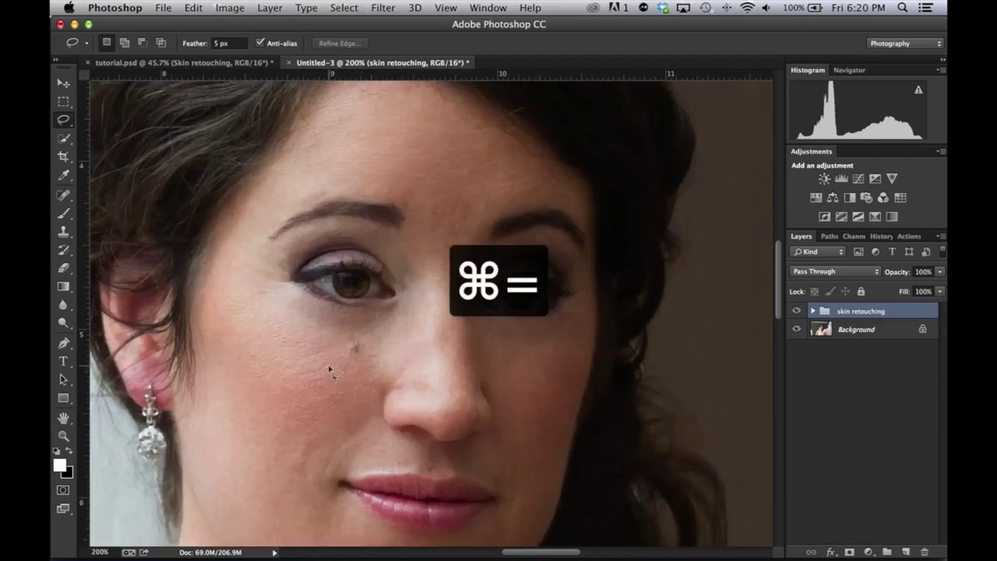
pyautogui.hscroll(-3, 372, 336)
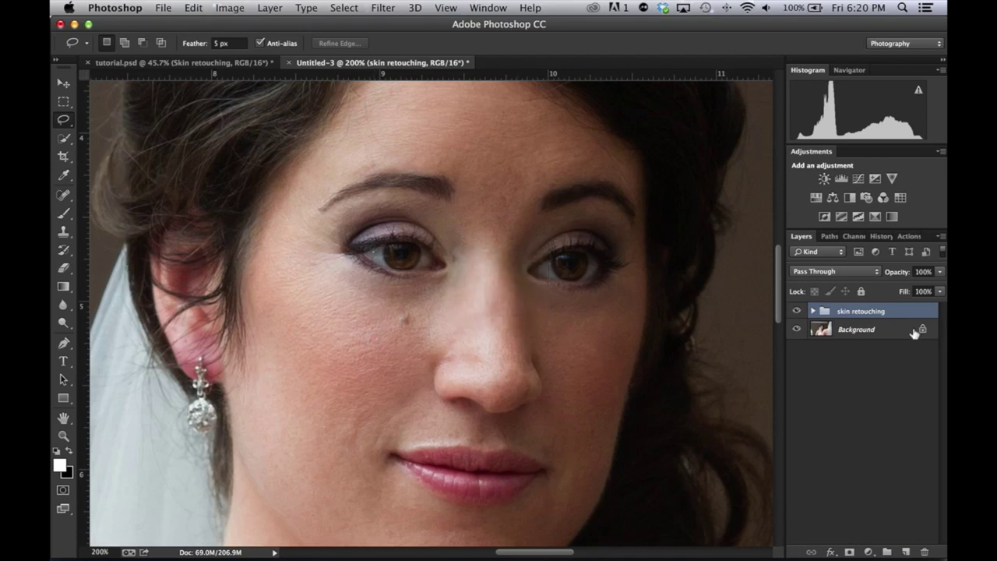
# Expand the skin retouching group, make the low layer active and choose the Mixer Brush tool
pyautogui.click(813, 312)
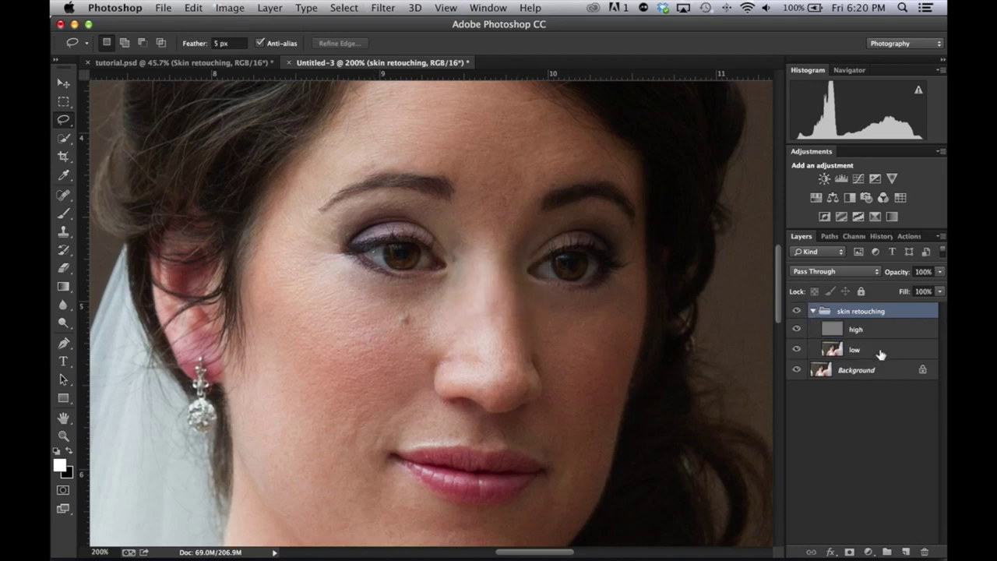
pyautogui.click(879, 351)
pyautogui.press('super+minus')
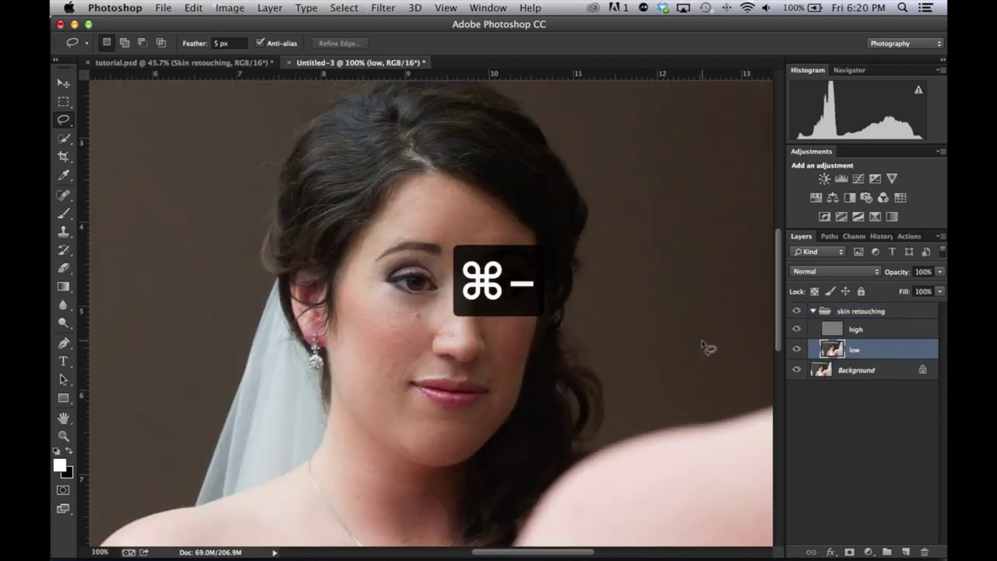
pyautogui.click(62, 196)
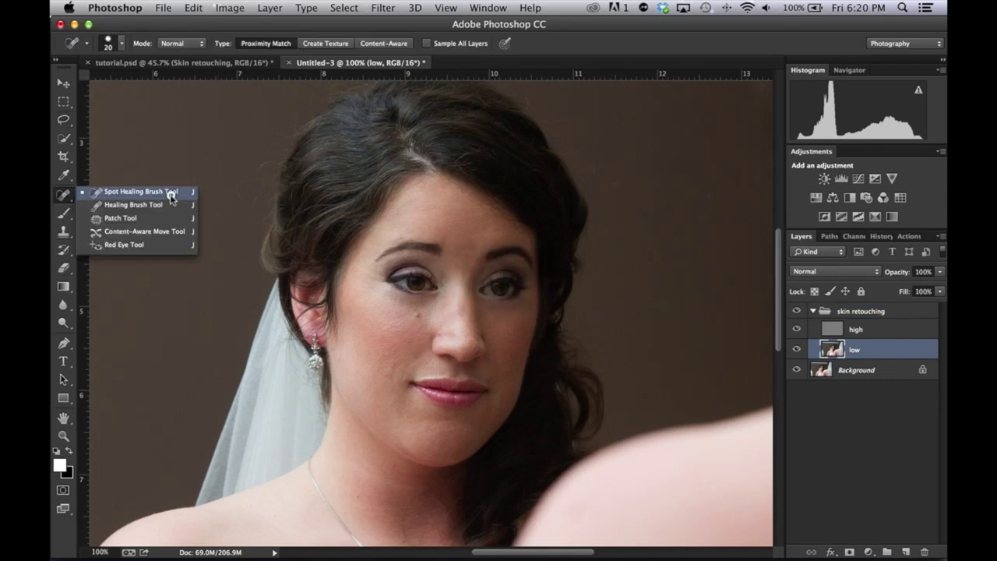
pyautogui.click(171, 194)
pyautogui.click(57, 211)
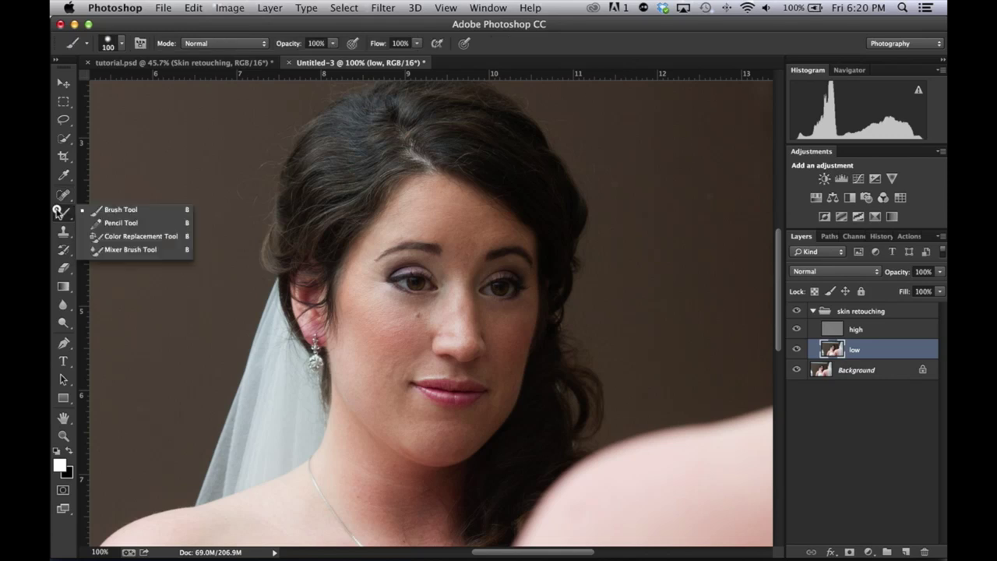
pyautogui.click(127, 250)
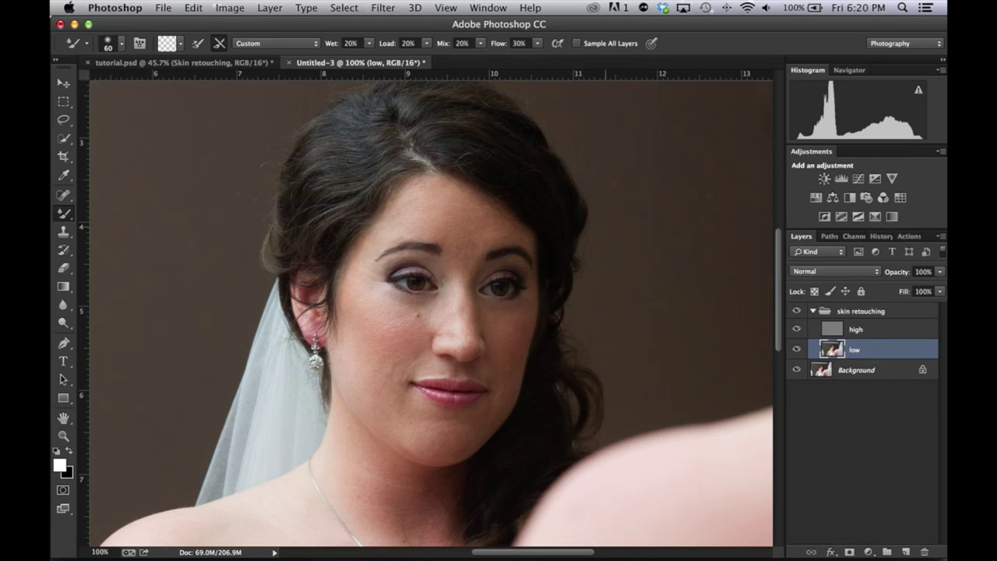
pyautogui.click(63, 213)
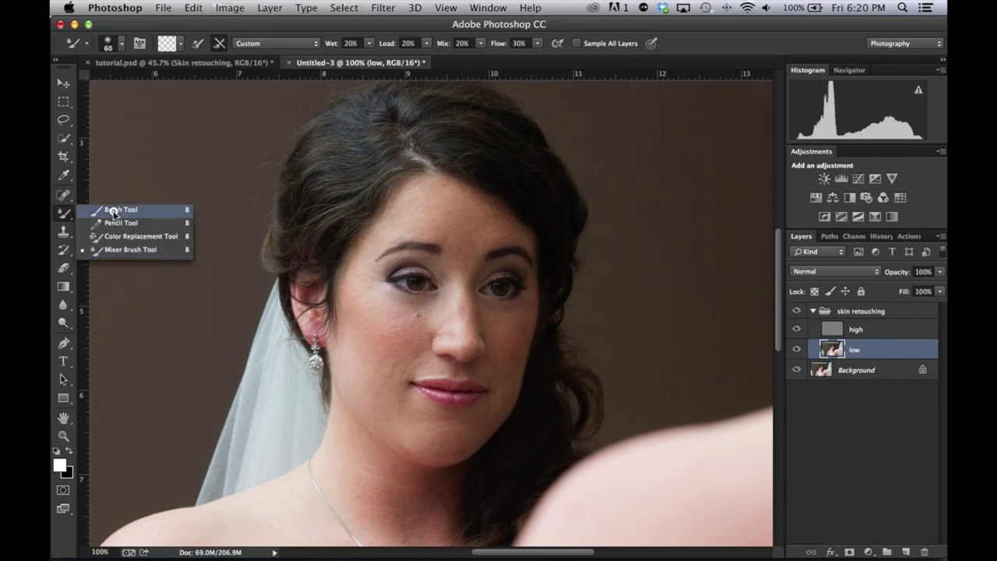
pyautogui.click(124, 250)
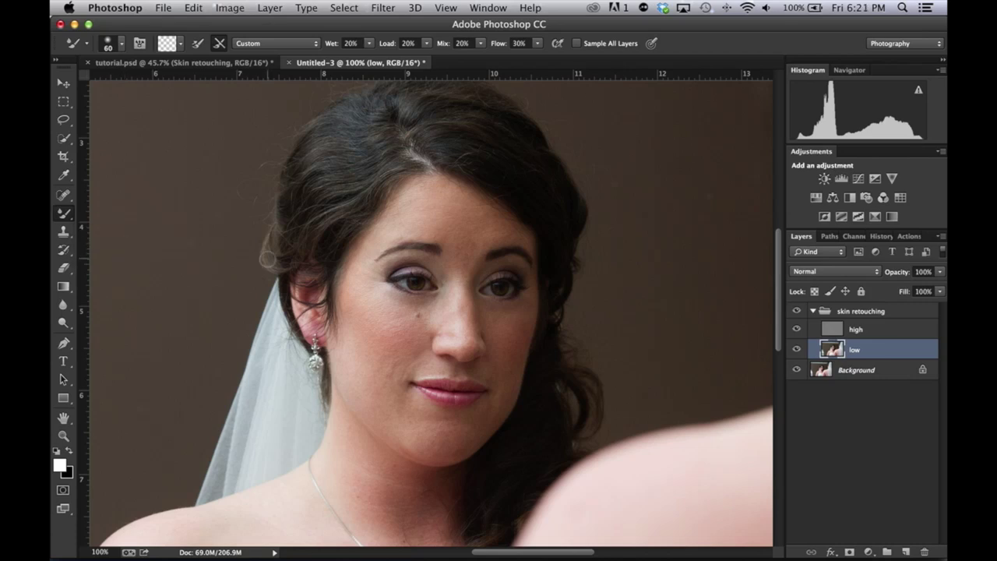
# Cycle through the brush tool variants and bring up the list of available brush tools
pyautogui.hotkey('shift', 'b')
pyautogui.hotkey('shift', 'b')
pyautogui.hotkey('shift', 'b')
pyautogui.hotkey('shift', 'b')
pyautogui.hotkey('shift', 'b')
pyautogui.hotkey('shift', 'b')
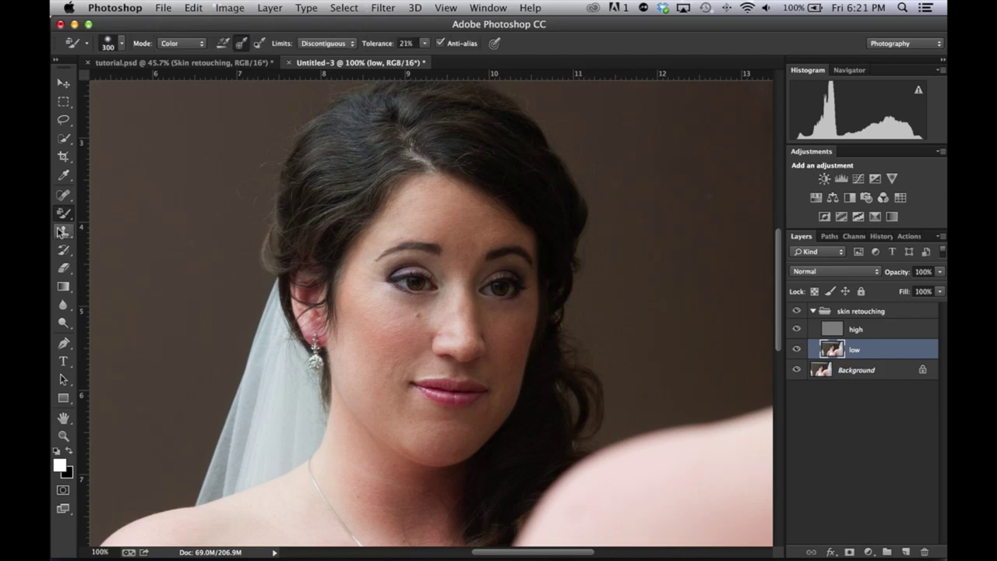
pyautogui.hotkey('shift', 'b')
pyautogui.hotkey('shift', 'b')
pyautogui.hotkey('shift', 'b')
pyautogui.hotkey('shift', 'b')
pyautogui.hotkey('shift', 'b')
pyautogui.hotkey('shift', 'b')
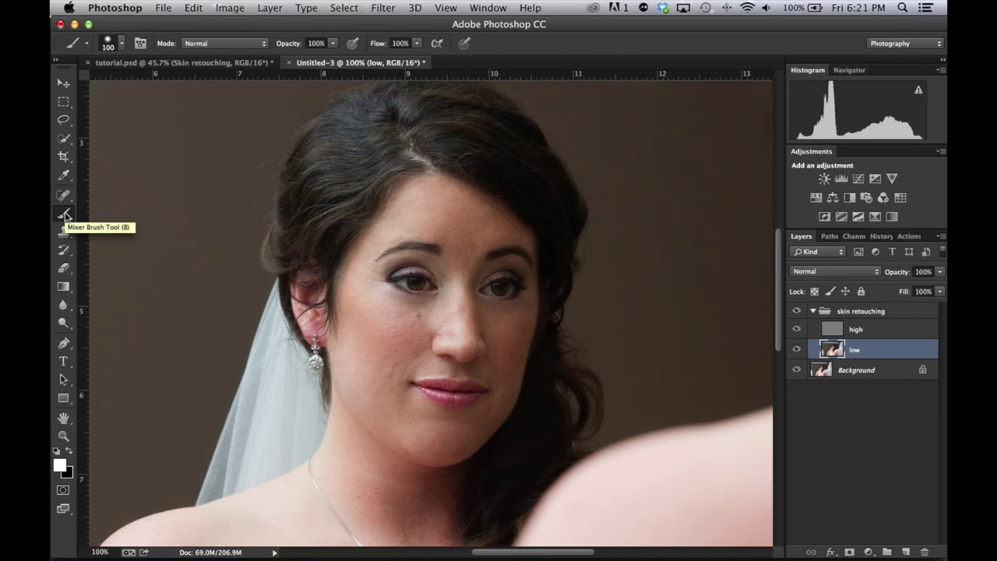
pyautogui.click(64, 214)
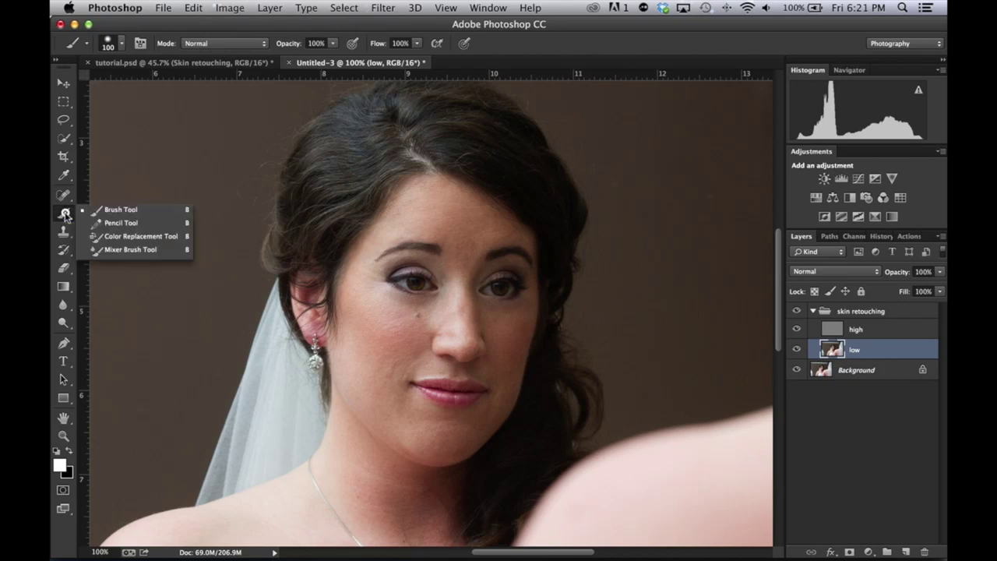
# Activate the Mixer Brush for the low layer with loading the brush after each stroke turned off
pyautogui.click(150, 250)
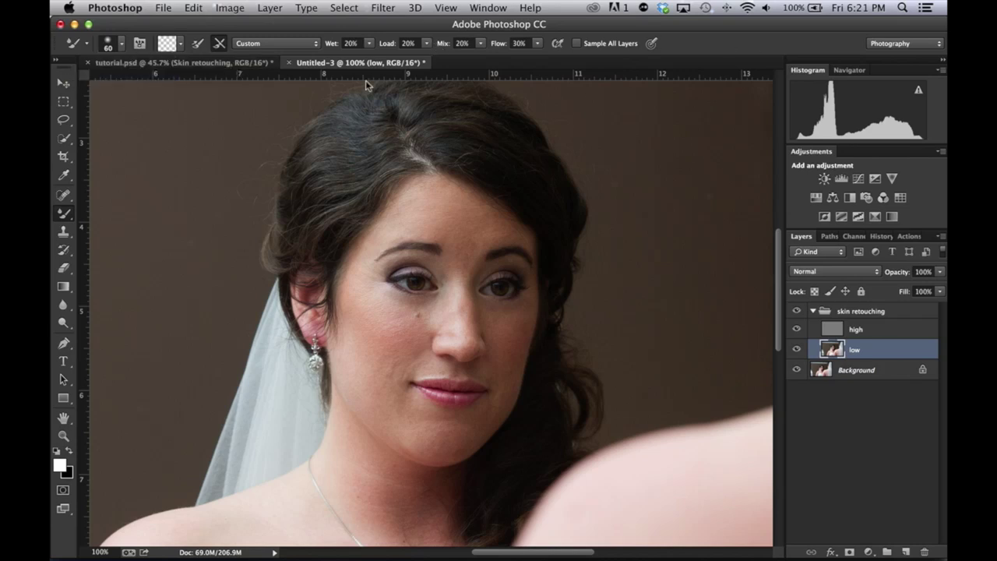
pyautogui.click(197, 45)
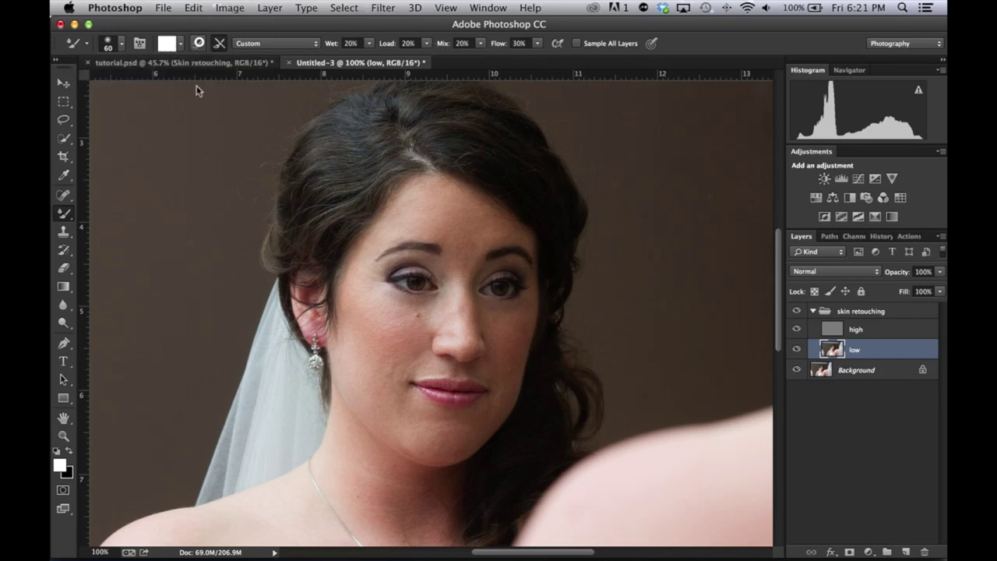
pyautogui.click(196, 45)
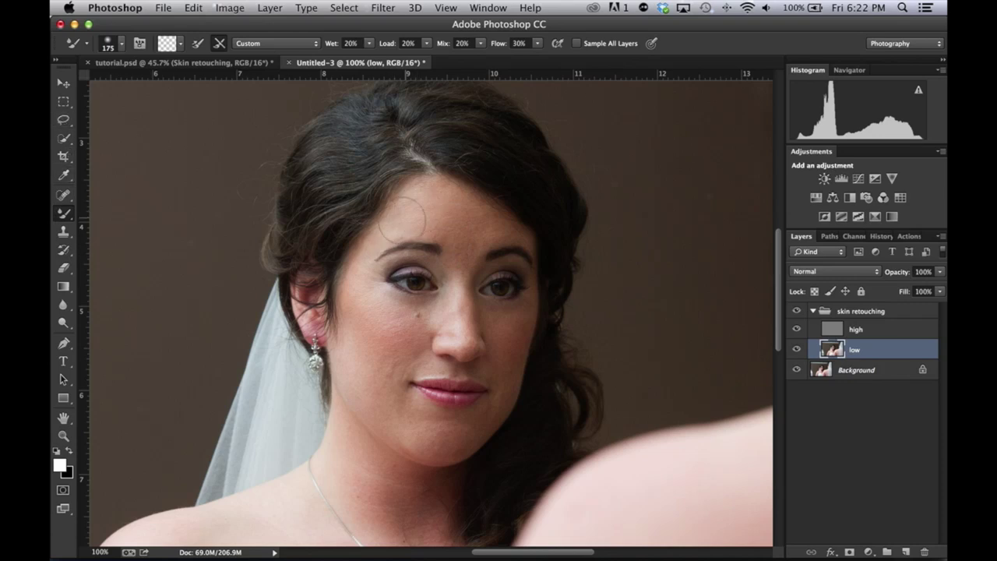
pyautogui.click(64, 213)
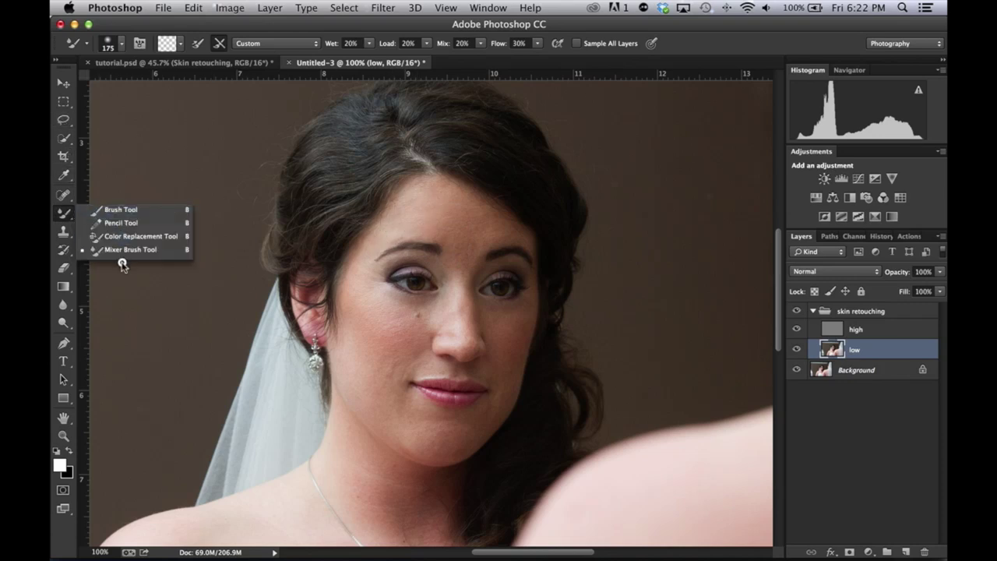
pyautogui.click(129, 251)
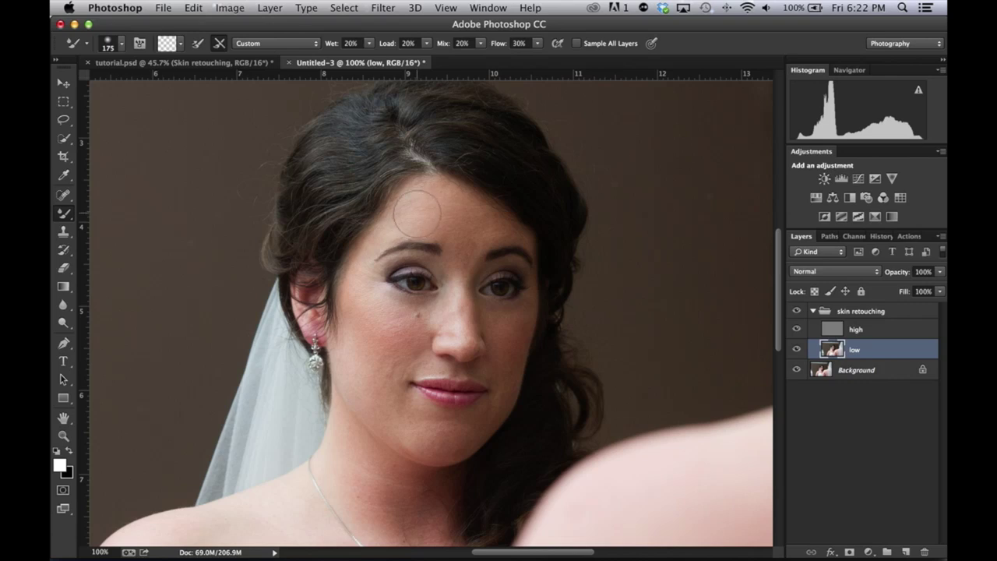
# Set the Mixer Brush hardness to about 15% and reduce its size to 100 px
pyautogui.rightClick(417, 208)
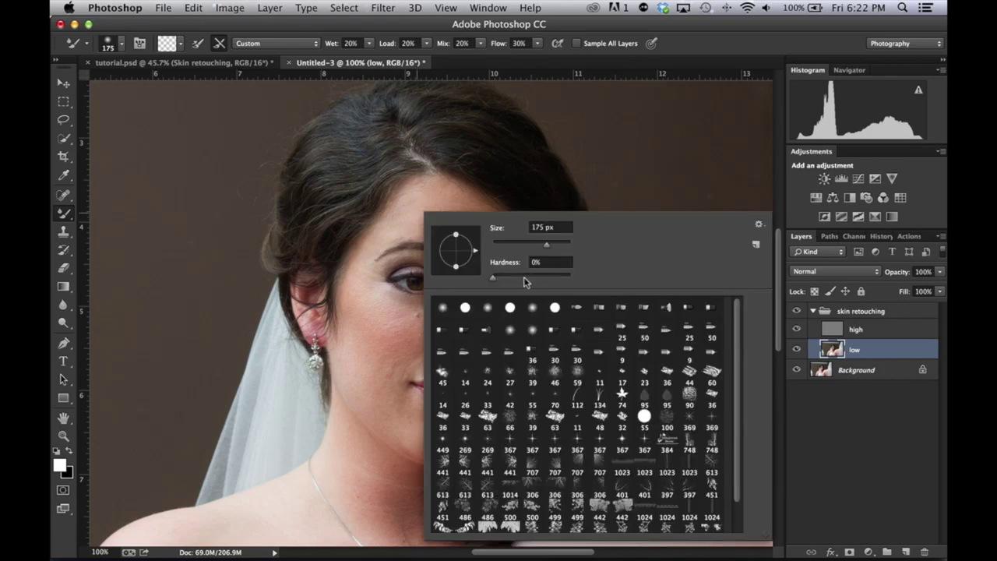
pyautogui.moveTo(492, 278); pyautogui.dragTo(509, 279)
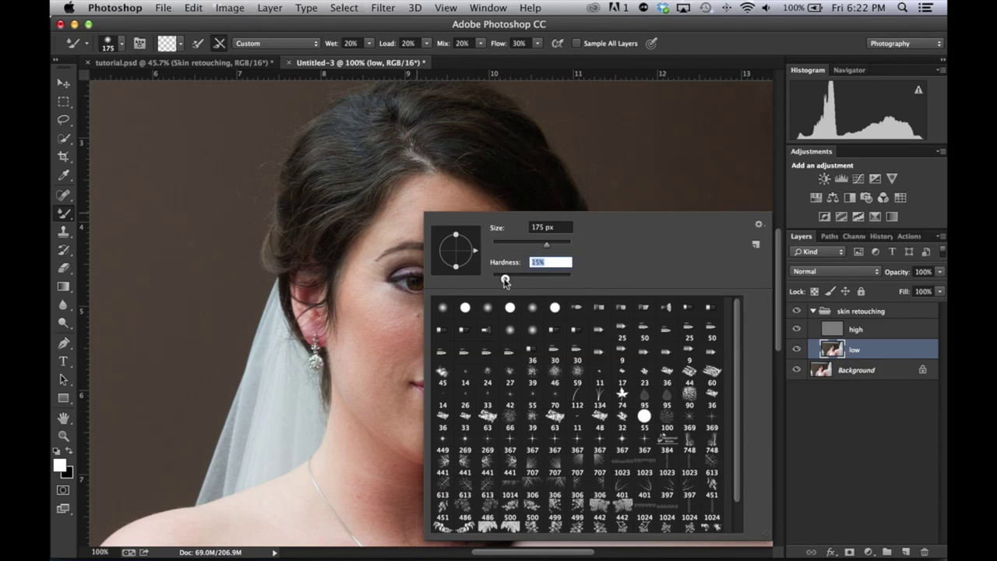
pyautogui.click(413, 211)
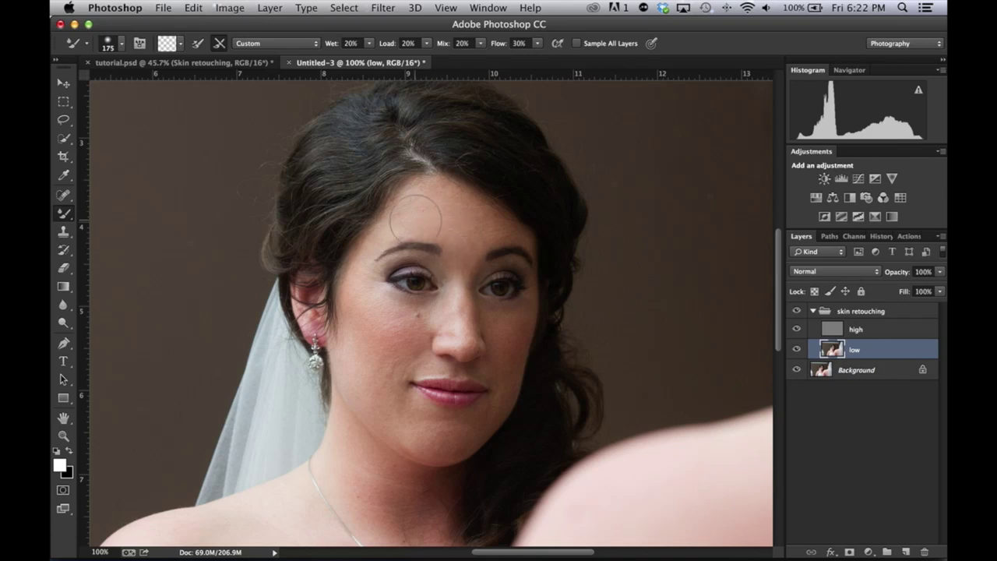
pyautogui.press('[')
pyautogui.press('[')
pyautogui.press('[')
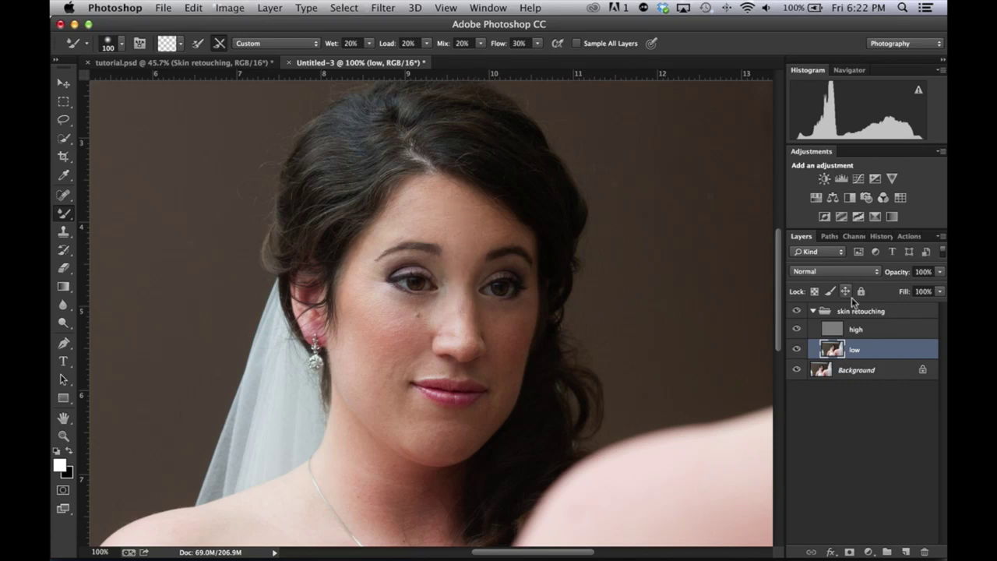
# Compare the face at the first and latest Mixer Brush history states, and return to the layer list
pyautogui.click(882, 236)
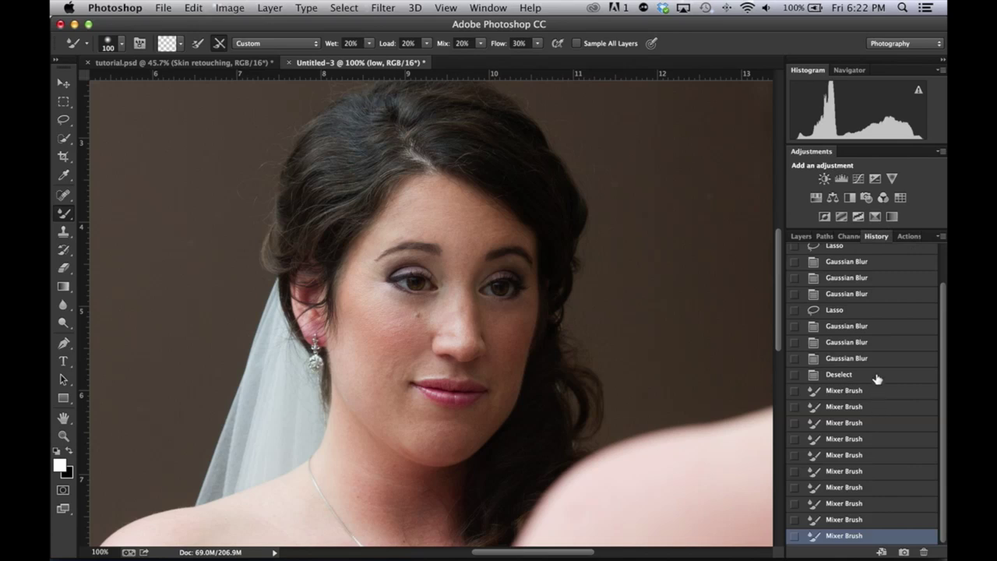
pyautogui.click(876, 391)
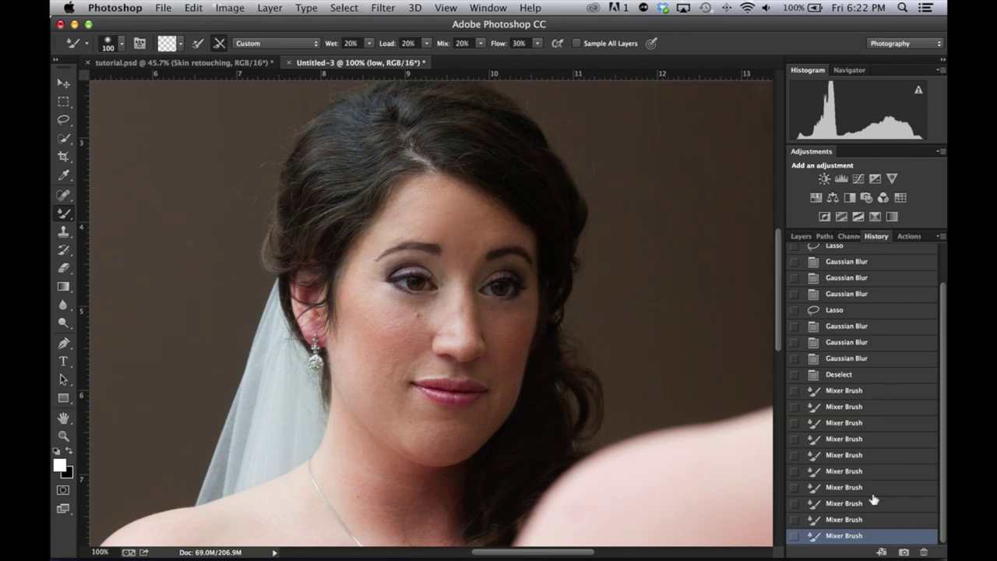
pyautogui.click(873, 536)
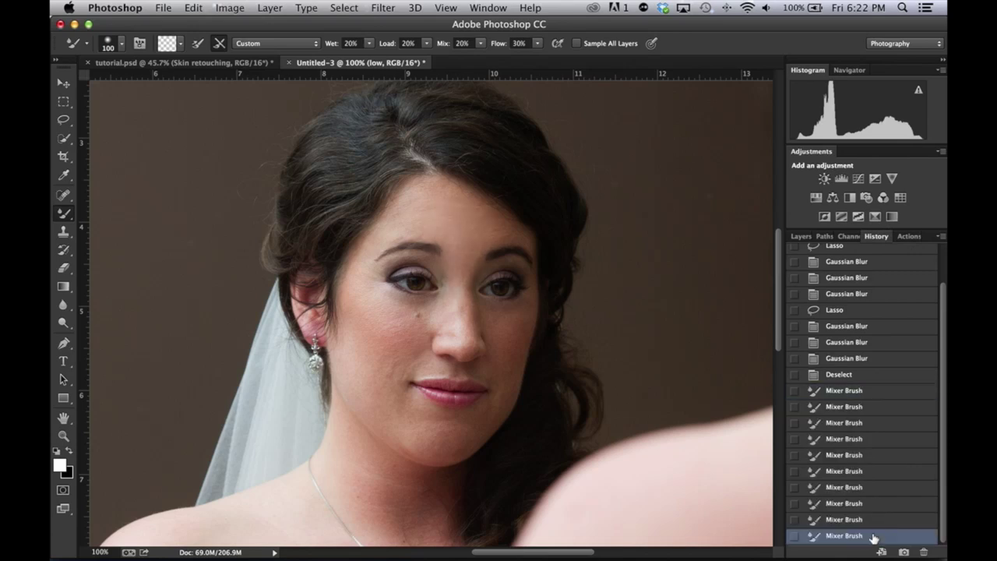
pyautogui.click(802, 236)
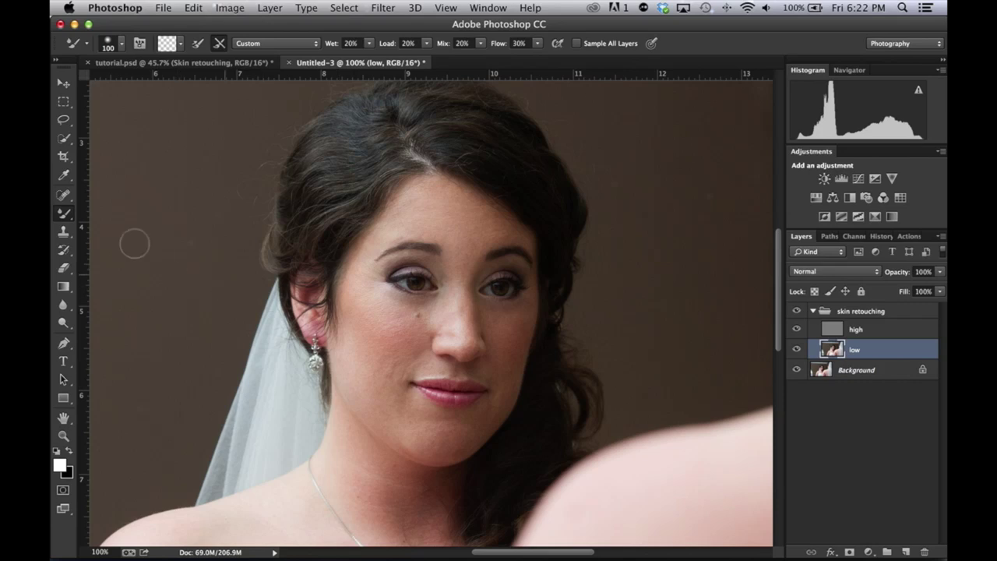
# Blend uneven skin tones on the chin, jaw and under-eye area of the low layer, using Mixer Brush sizes from 150 down to 70 px
pyautogui.press(']')
pyautogui.press(']')
pyautogui.press('[')
pyautogui.press('[')
pyautogui.press('[')
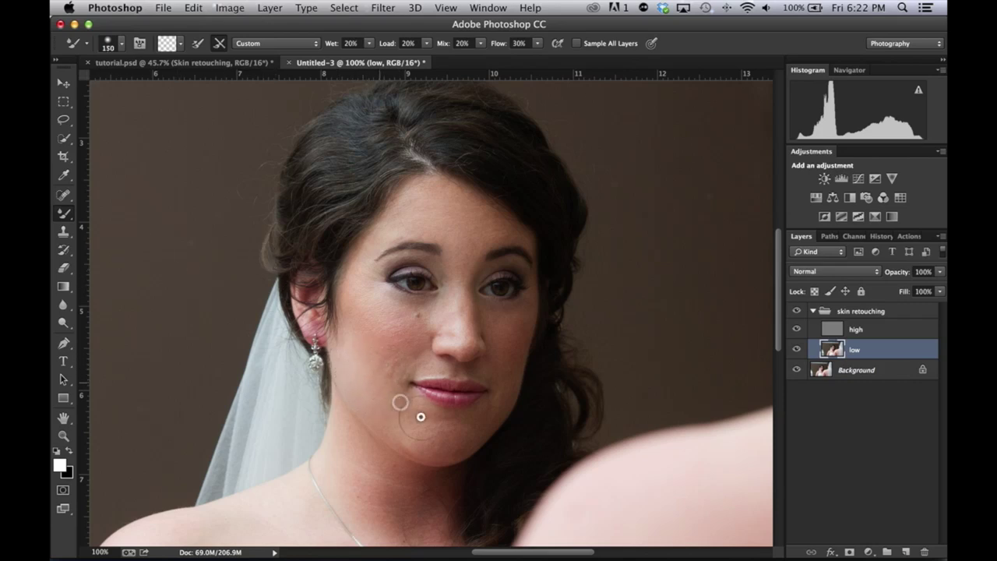
pyautogui.moveTo(446, 446)
pyautogui.mouseDown()
pyautogui.moveTo(392, 423)
pyautogui.moveTo(369, 460)
pyautogui.mouseUp()
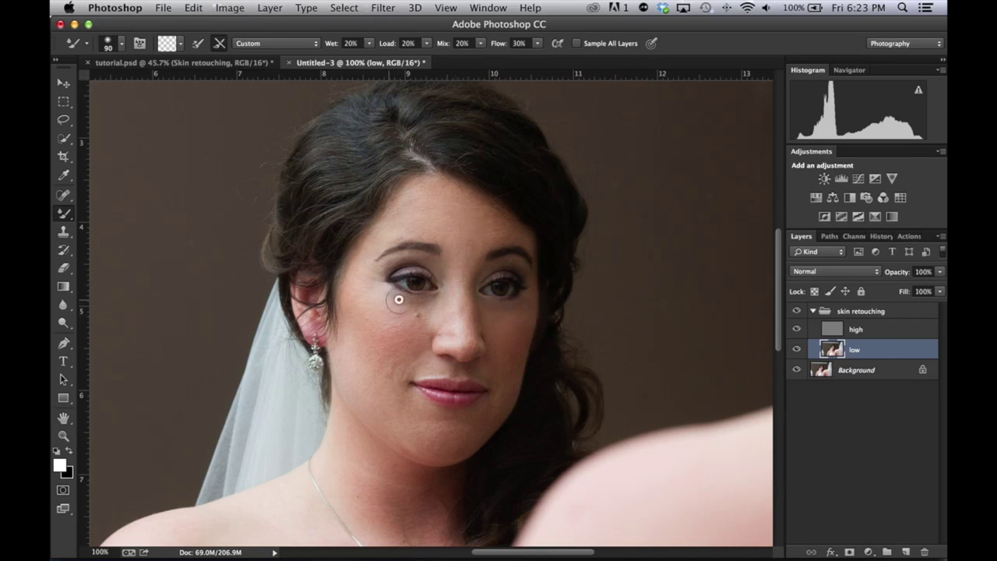
pyautogui.press('[')
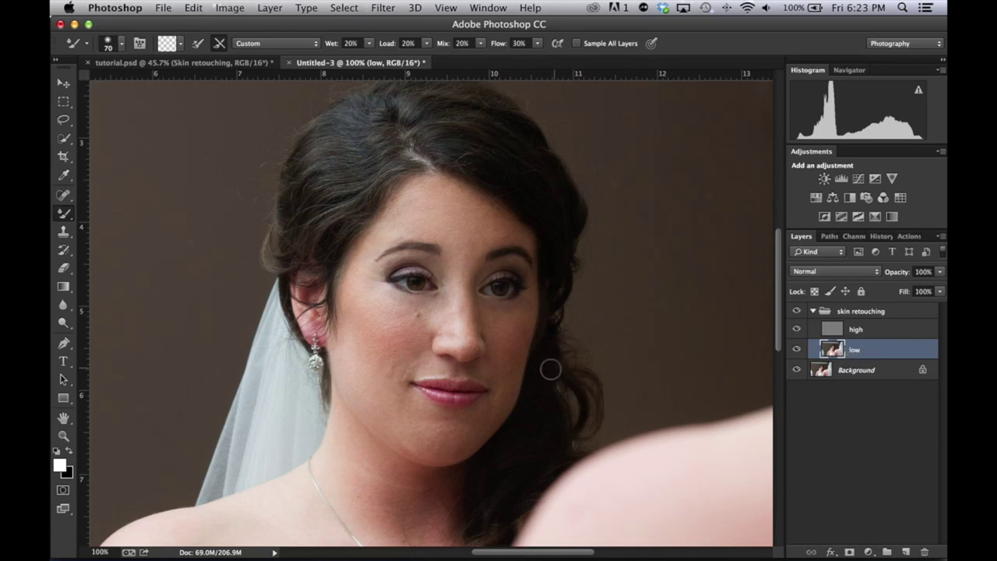
# Select the high layer for texture work on the cheek and set up the Clone Stamp at 40 px
pyautogui.press('super+equal')
pyautogui.press('super+equal')
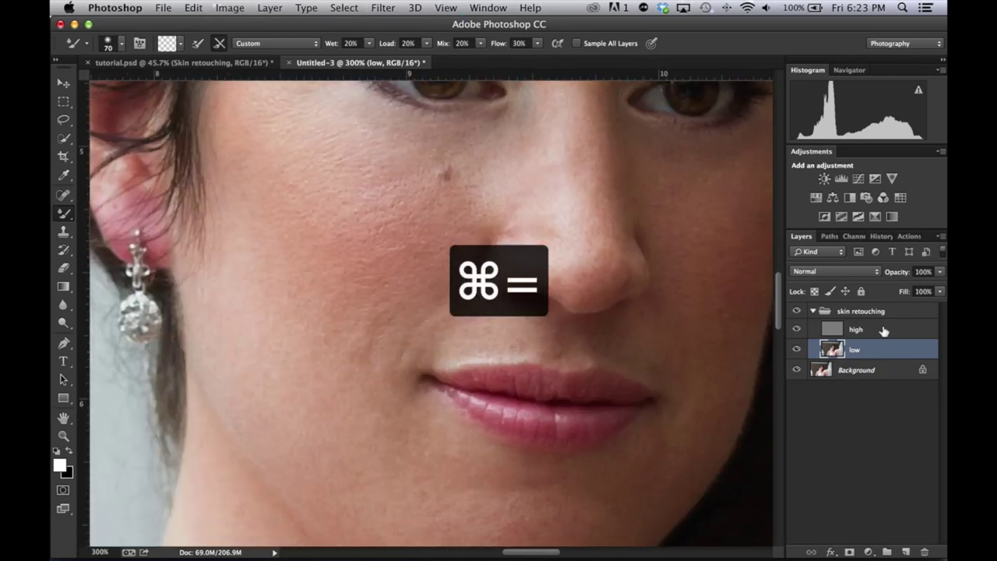
pyautogui.click(882, 330)
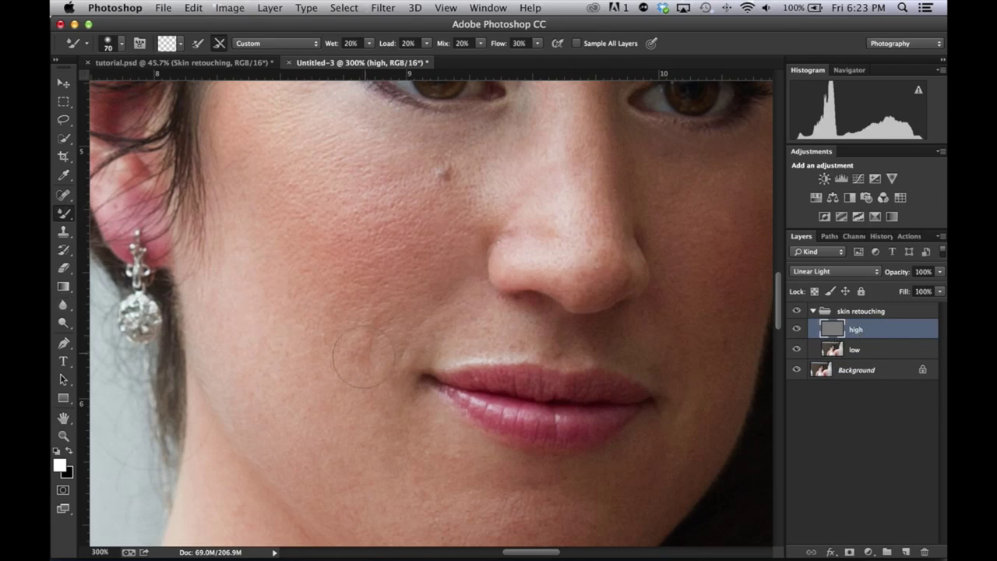
pyautogui.click(63, 233)
pyautogui.click(106, 228)
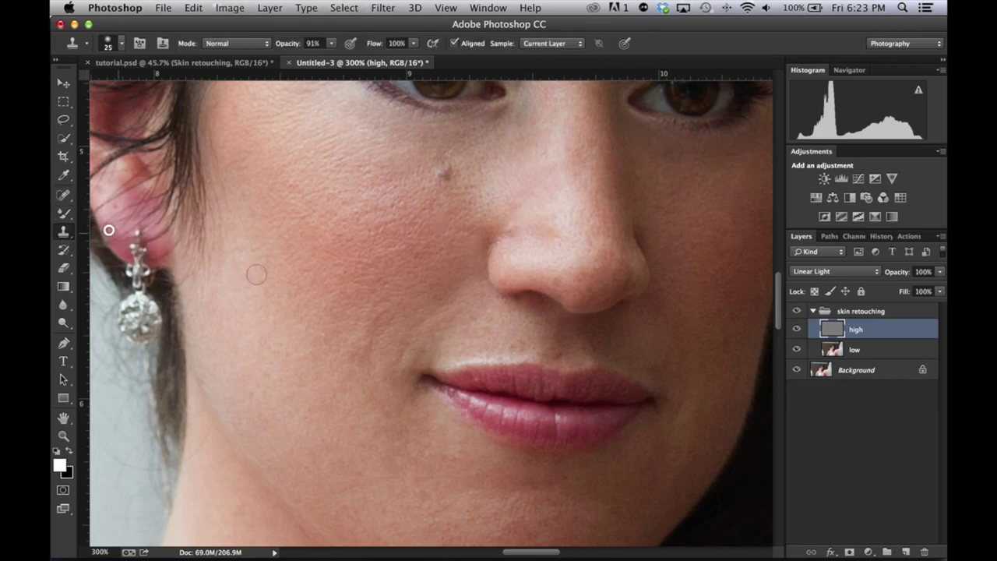
pyautogui.press(']')
pyautogui.press(']')
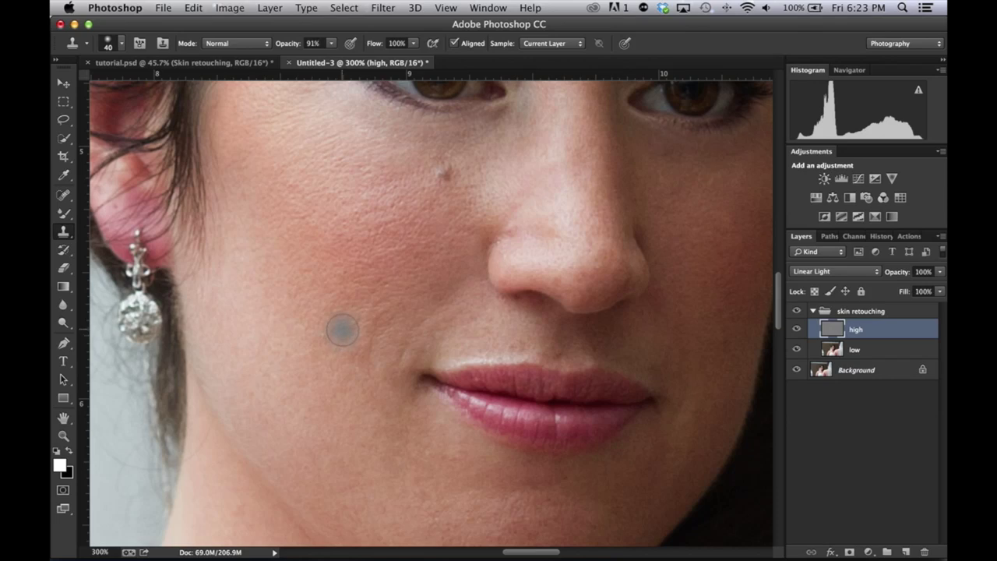
# Clone clean skin texture over the blemished cheek area beside the corner of the mouth on the high layer
pyautogui.keyDown('alt'); pyautogui.click(340, 330); pyautogui.keyUp('alt')
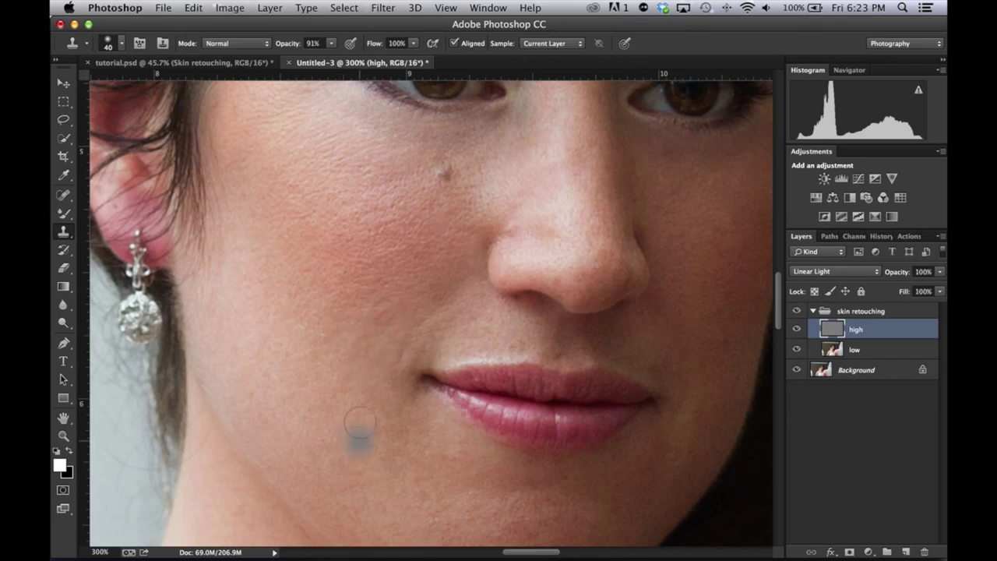
pyautogui.keyDown('alt'); pyautogui.click(374, 339); pyautogui.keyUp('alt')
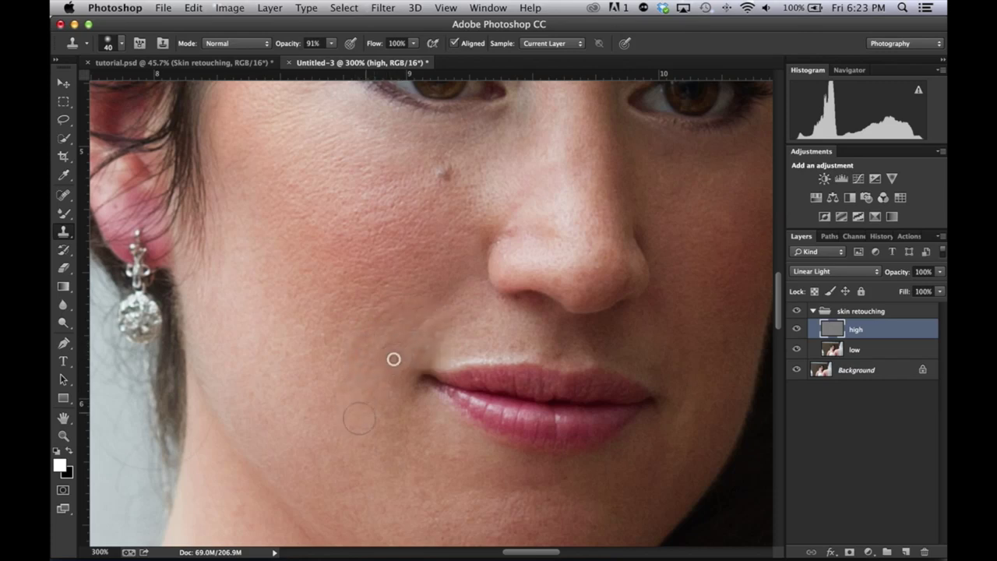
pyautogui.click(394, 356)
# Compare the whole photo with the skin retouching group hidden and shown, leaving the group visible
pyautogui.press('super+0')
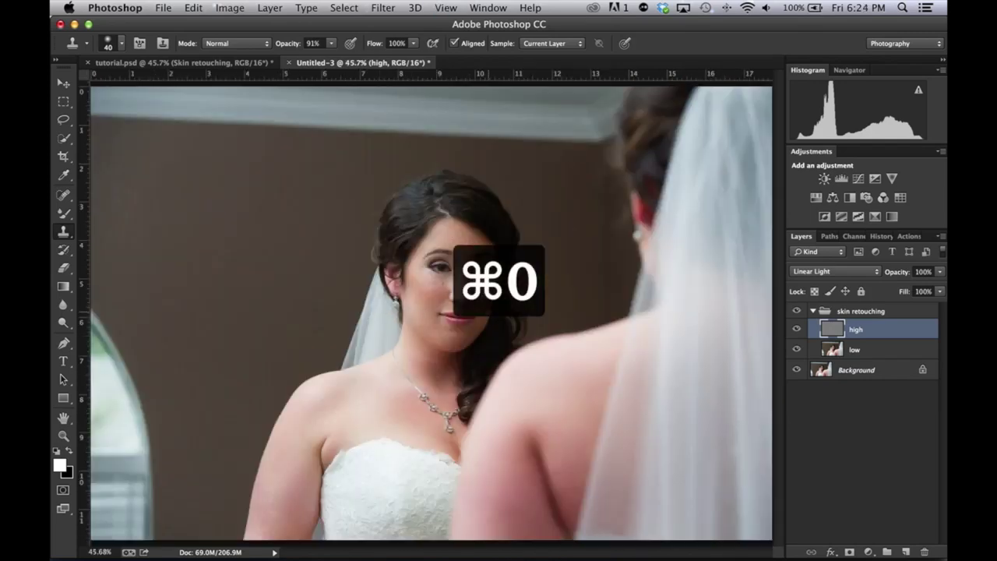
pyautogui.click(796, 311)
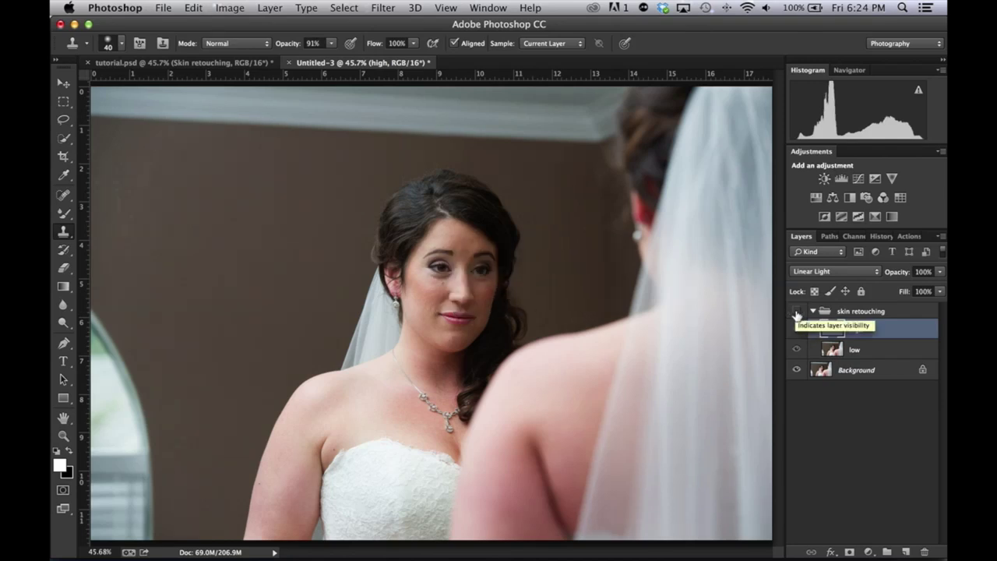
pyautogui.click(796, 310)
pyautogui.click(796, 311)
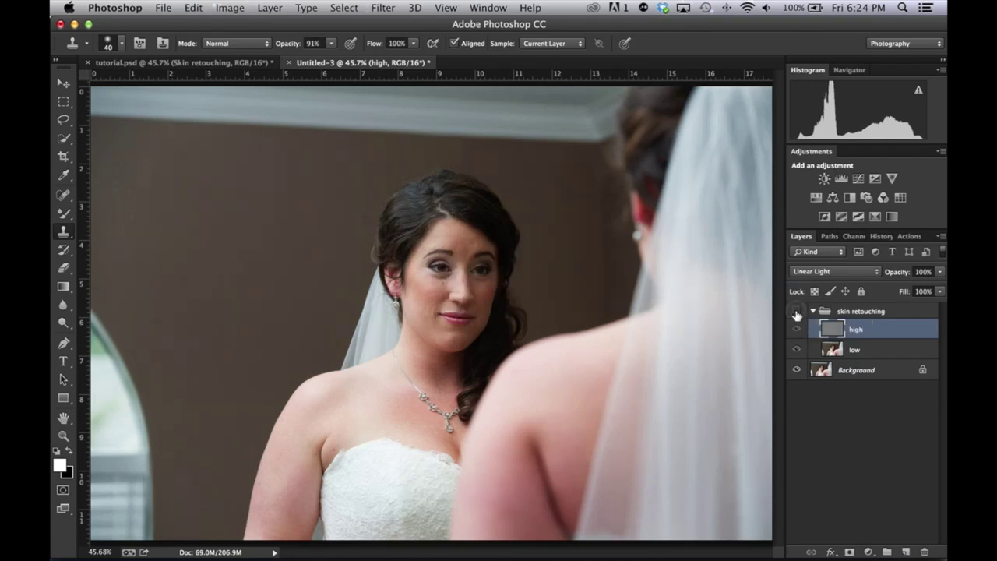
pyautogui.click(797, 311)
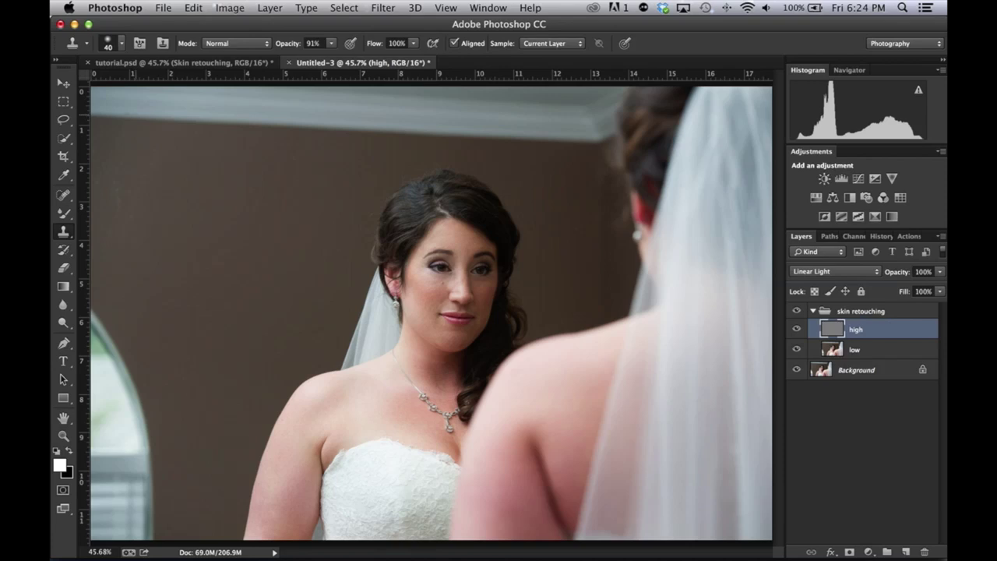
# Compare the current image with the finished tutorial.psd and examine the layers in its Skin retouching group
pyautogui.click(189, 62)
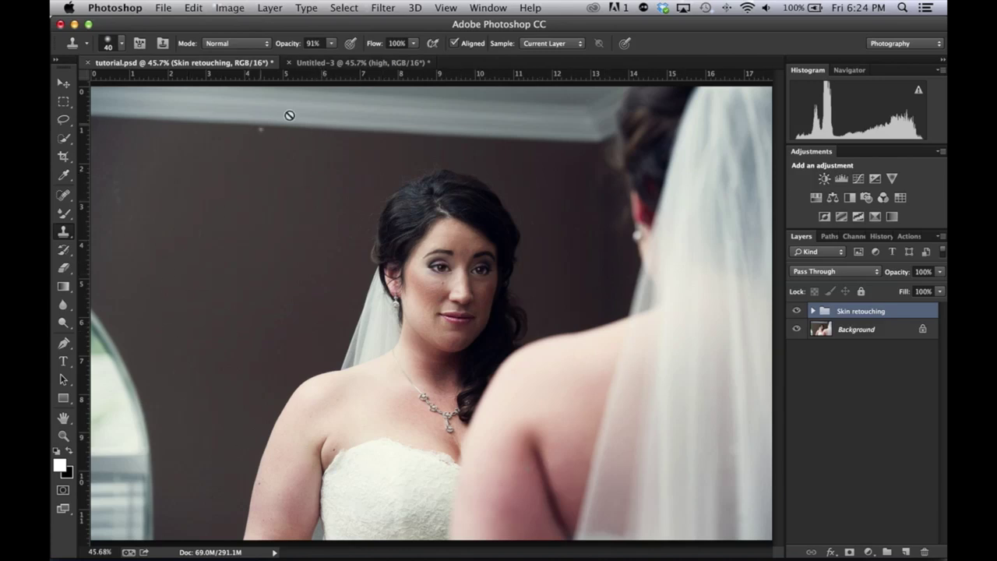
pyautogui.click(338, 67)
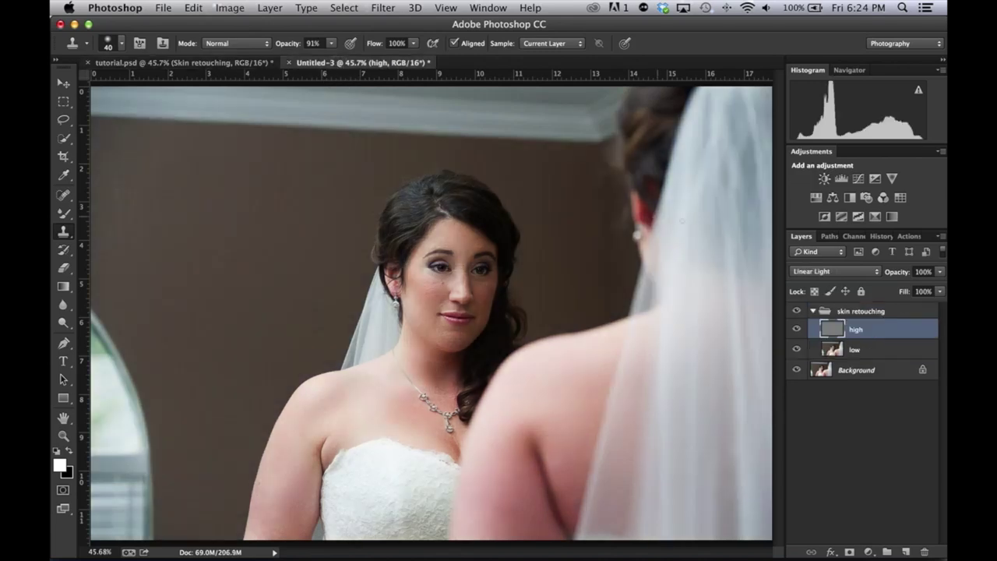
pyautogui.click(169, 62)
pyautogui.click(812, 311)
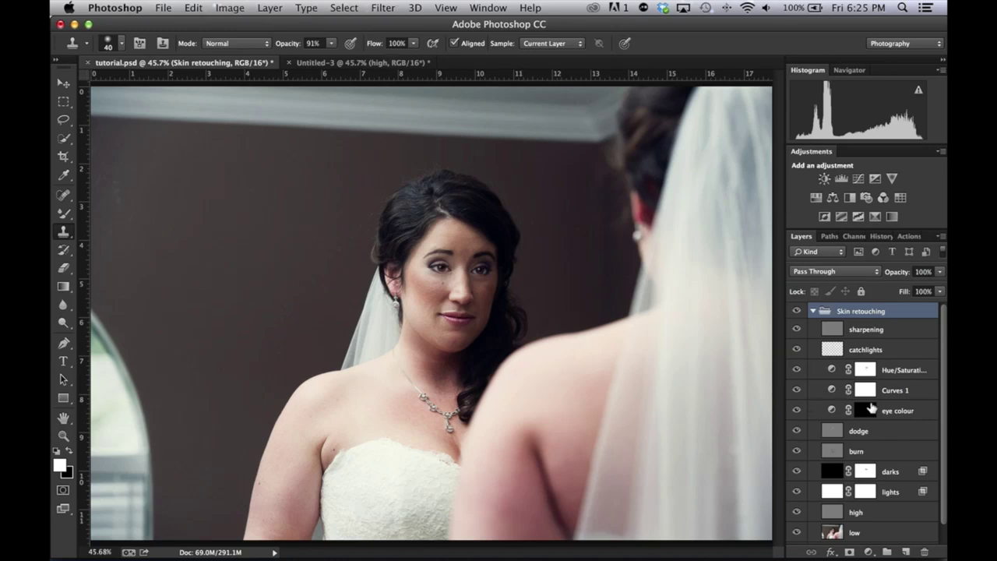
pyautogui.scroll(-1, 872, 409)
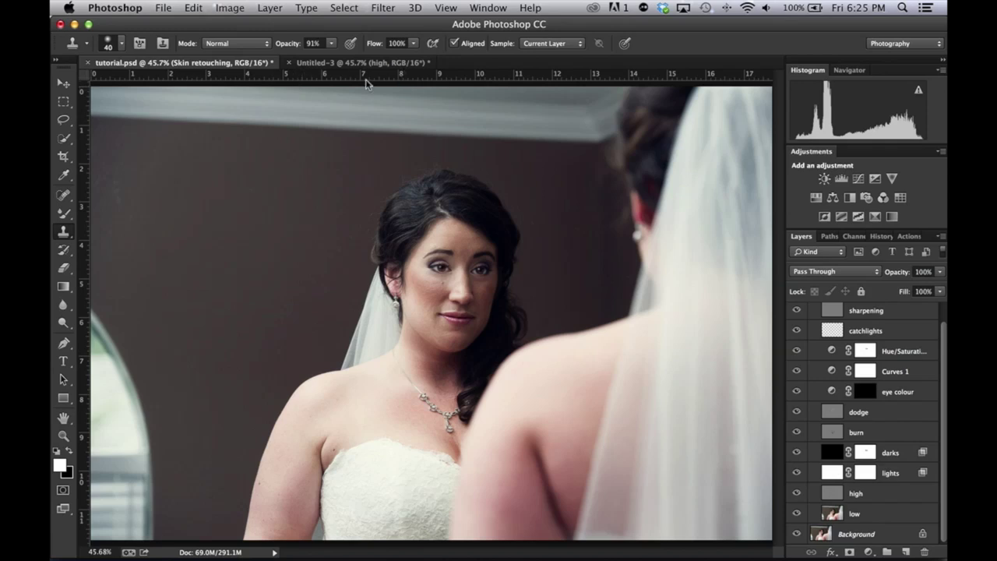
pyautogui.click(338, 63)
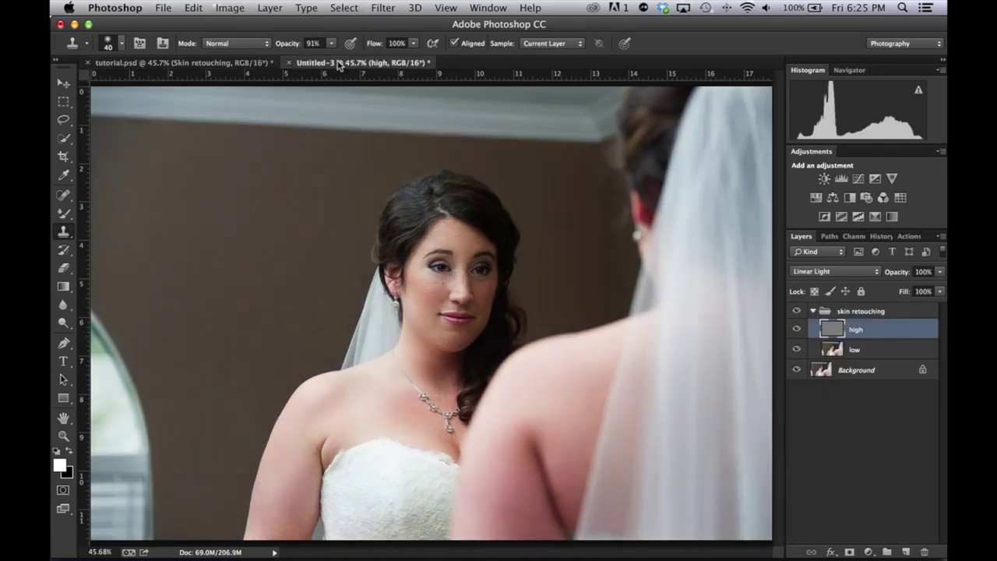
pyautogui.click(196, 63)
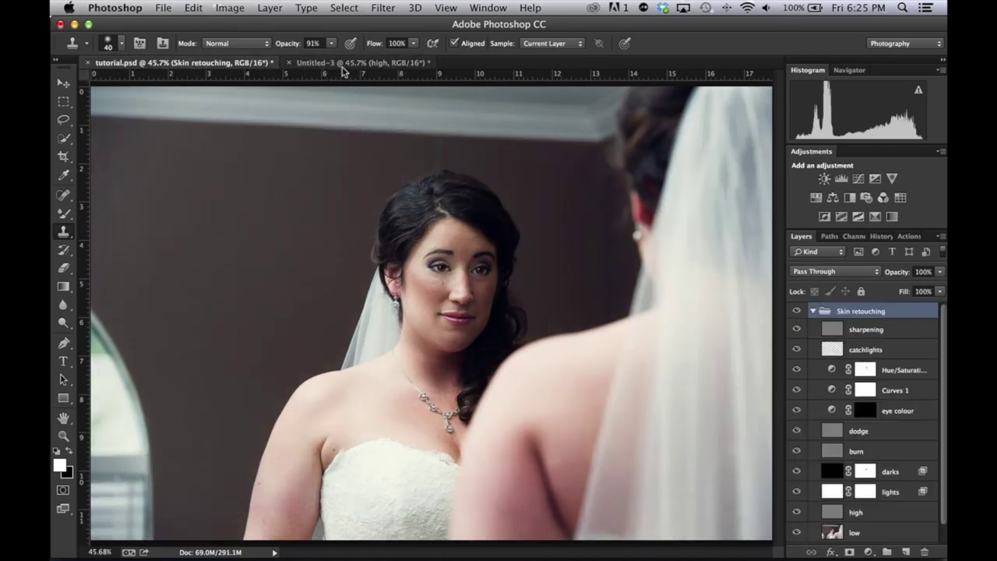
pyautogui.click(343, 63)
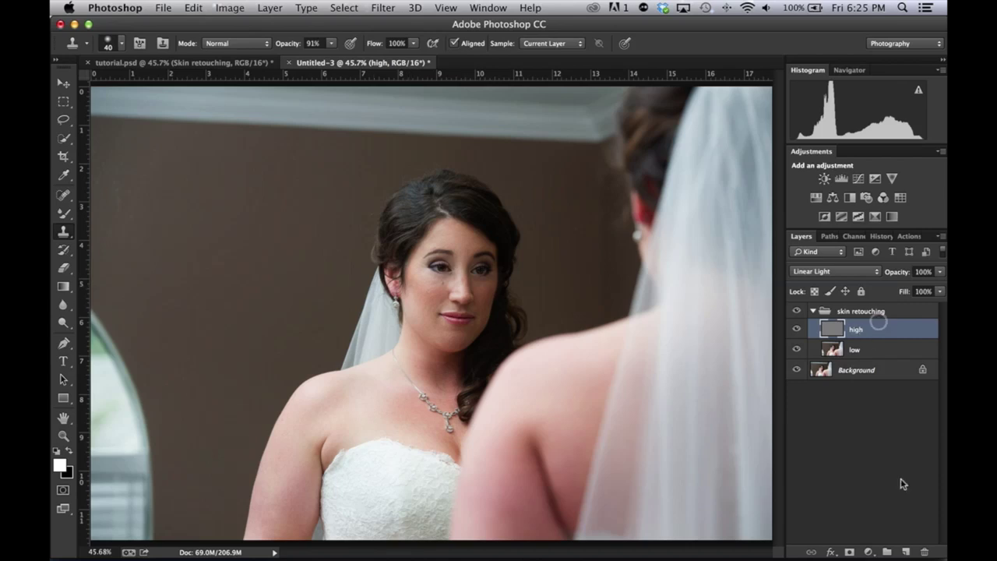
# Add a new layer above the high layer and fill it with 50% gray in Normal mode at 100% opacity
pyautogui.click(903, 551)
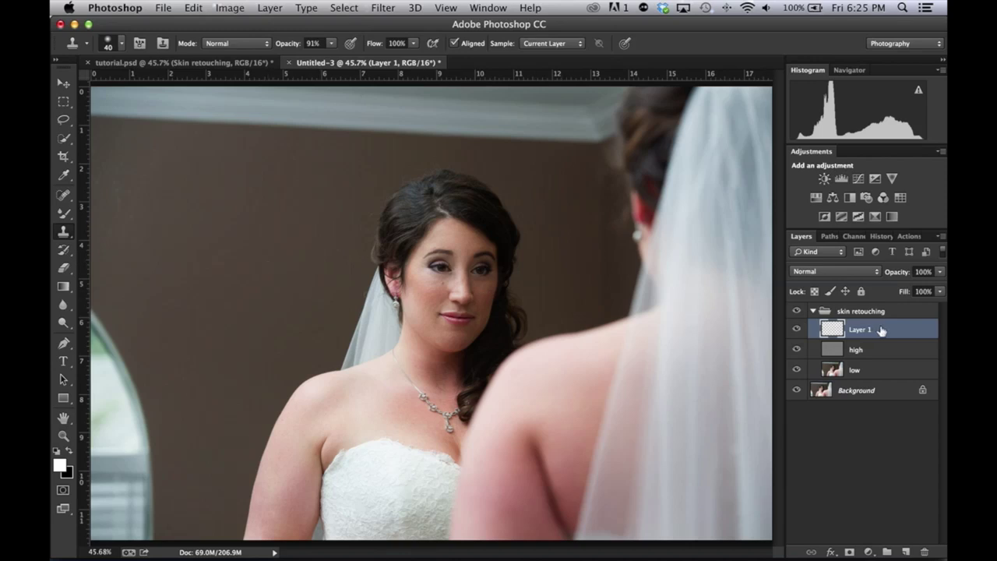
pyautogui.click(193, 8)
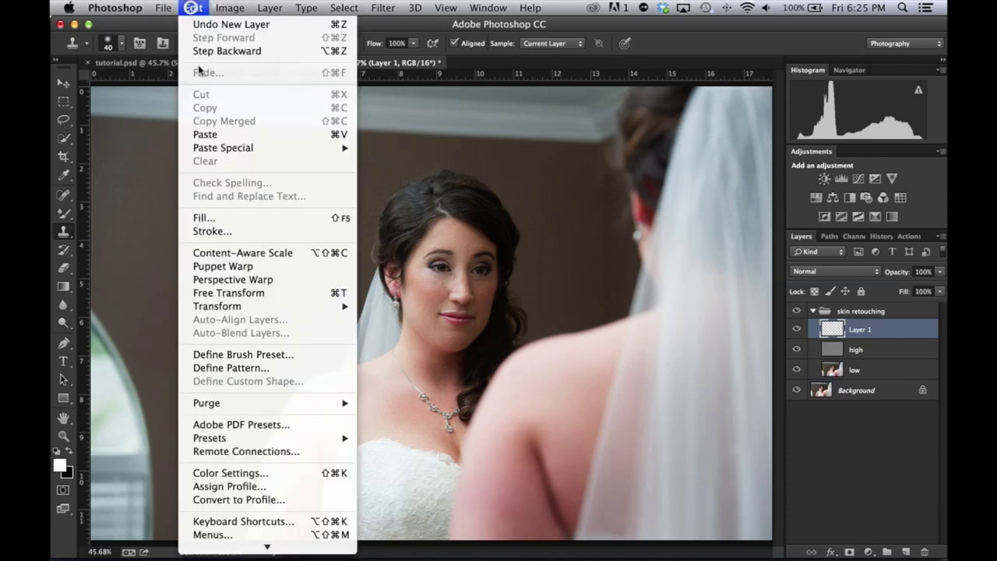
pyautogui.click(206, 216)
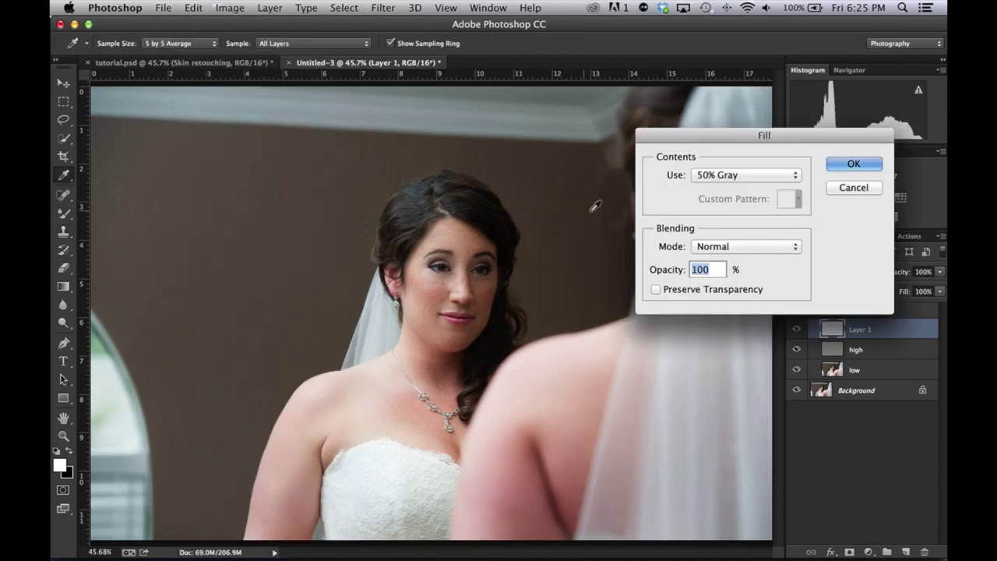
pyautogui.click(854, 163)
pyautogui.press('s')
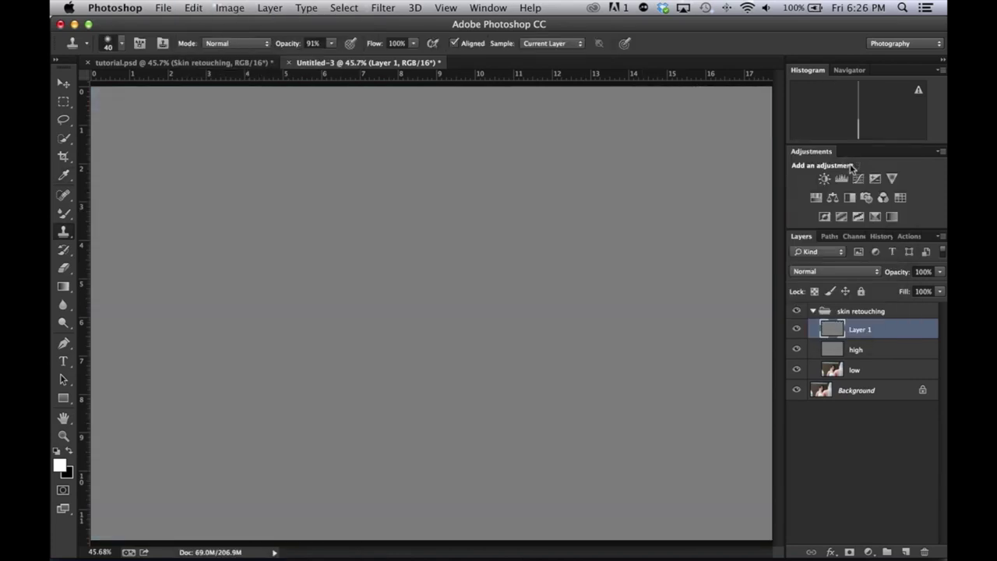
# Set the gray layer's blend mode to Soft Light and compare the photo with that layer hidden and shown, leaving it visible
pyautogui.click(847, 273)
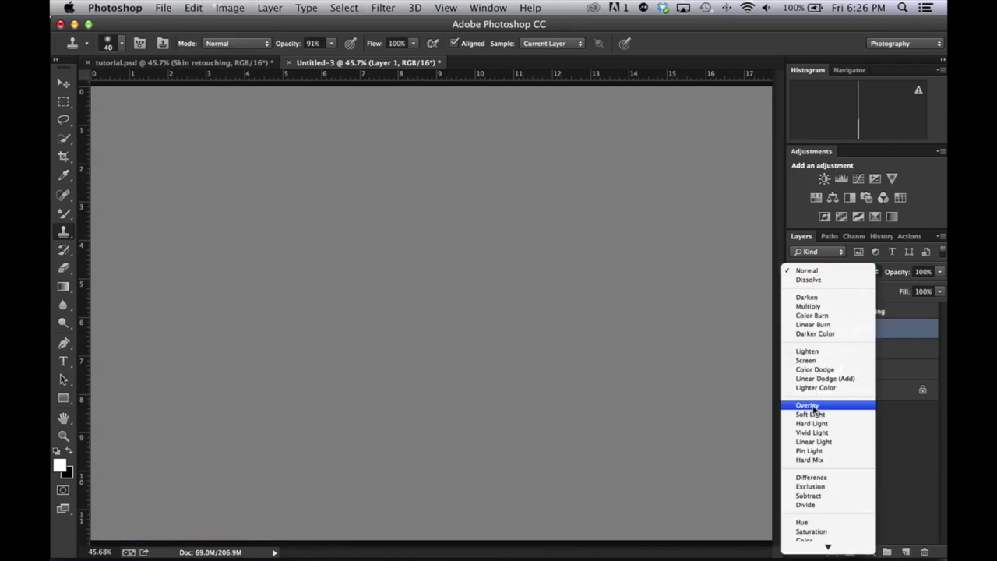
pyautogui.click(819, 413)
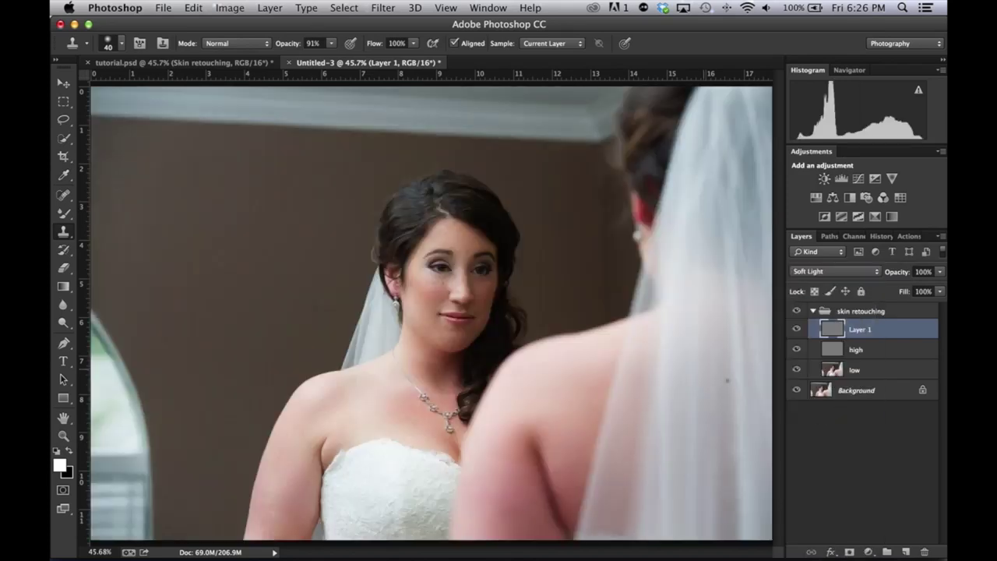
pyautogui.click(796, 329)
pyautogui.click(795, 328)
pyautogui.click(796, 329)
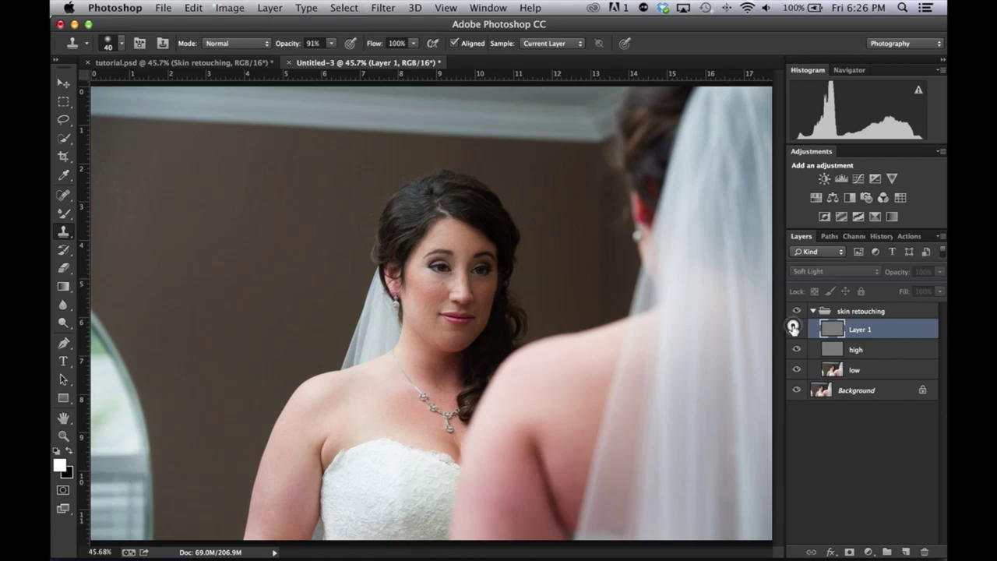
pyautogui.click(796, 329)
pyautogui.click(795, 329)
pyautogui.click(796, 329)
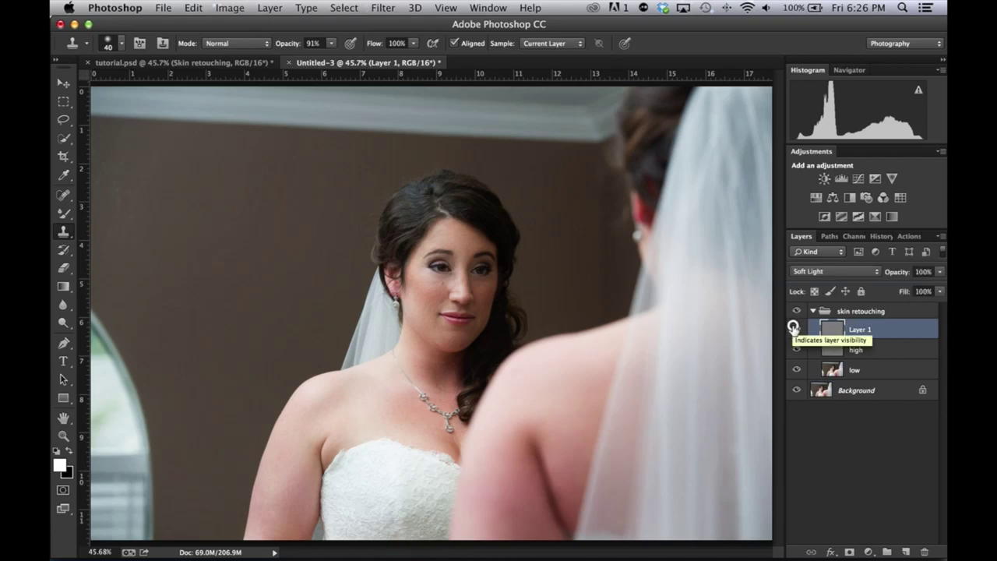
# Duplicate the gray Soft Light layer, naming the original burn and the copy above it dodge
pyautogui.click(888, 329)
pyautogui.press('super+j')
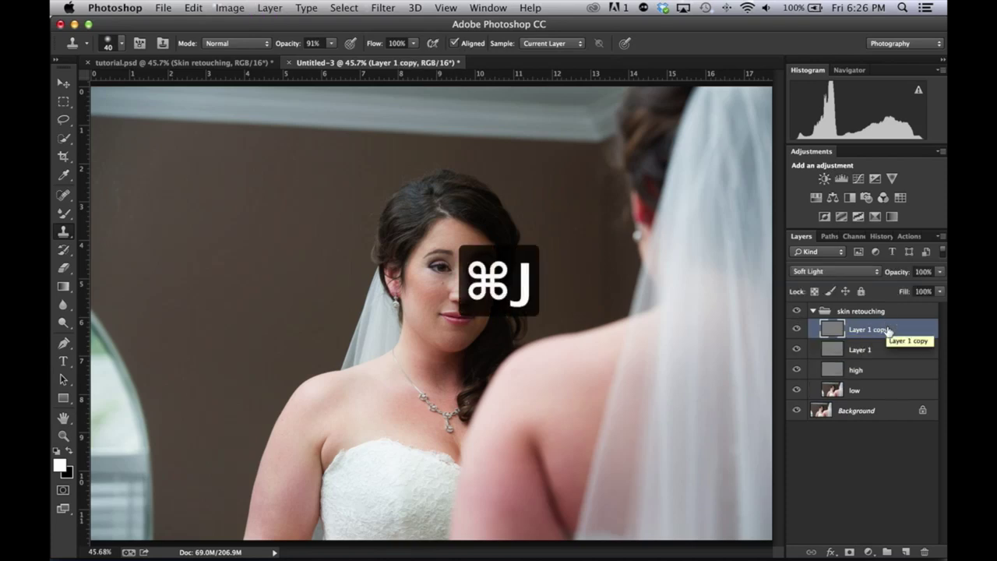
pyautogui.doubleClick(861, 347)
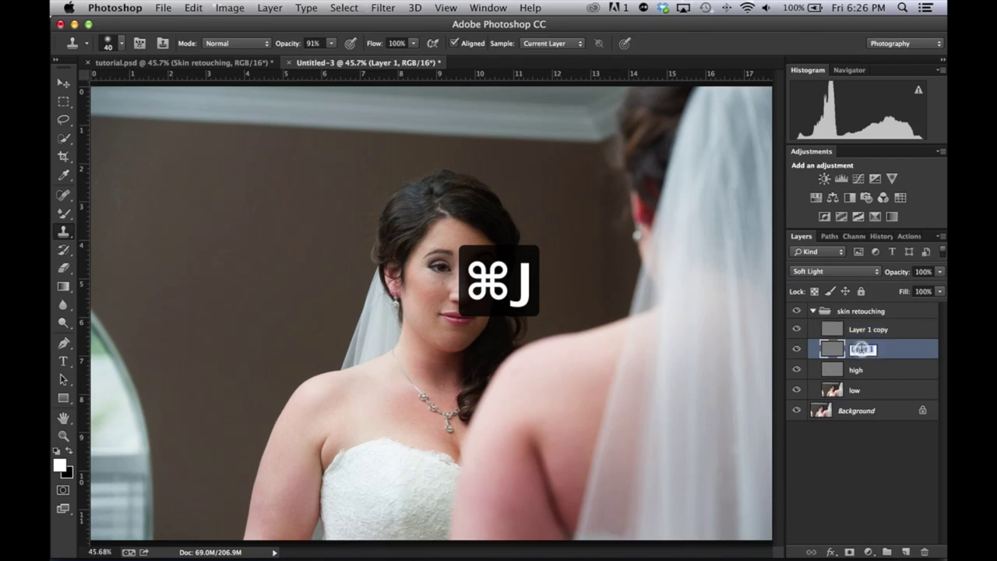
pyautogui.write('bu')
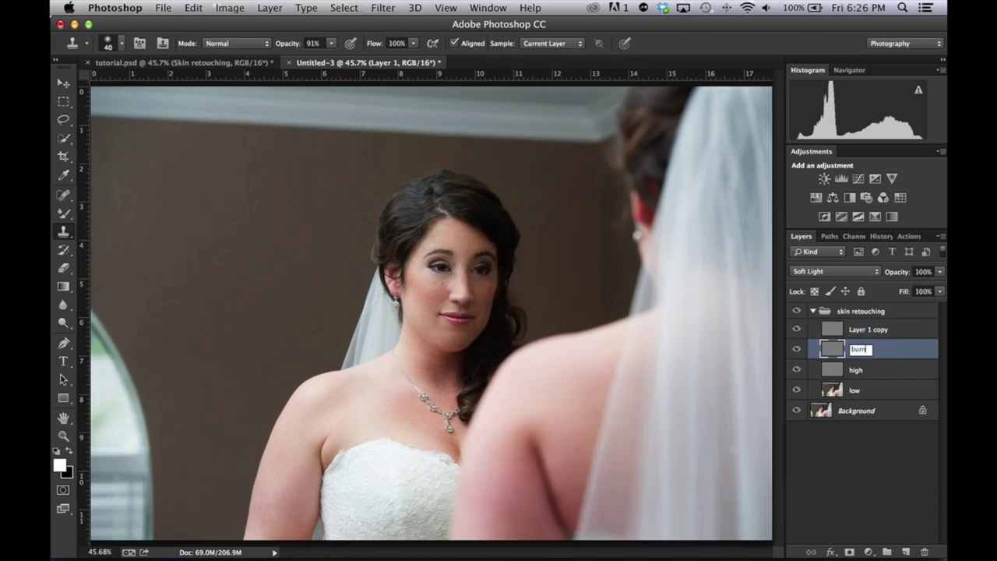
pyautogui.write('rn')
pyautogui.press('Return')
pyautogui.doubleClick(870, 329)
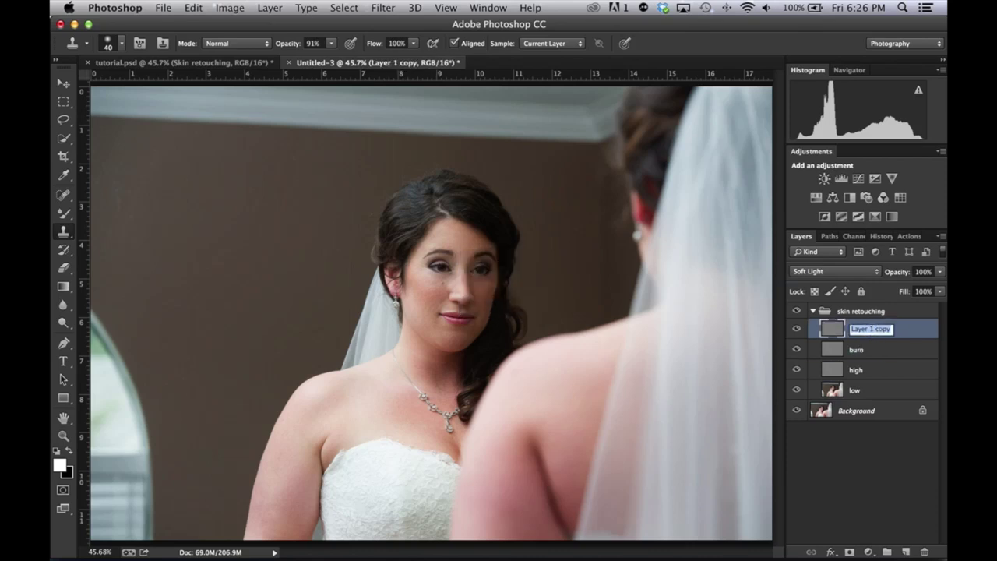
pyautogui.write('dodge')
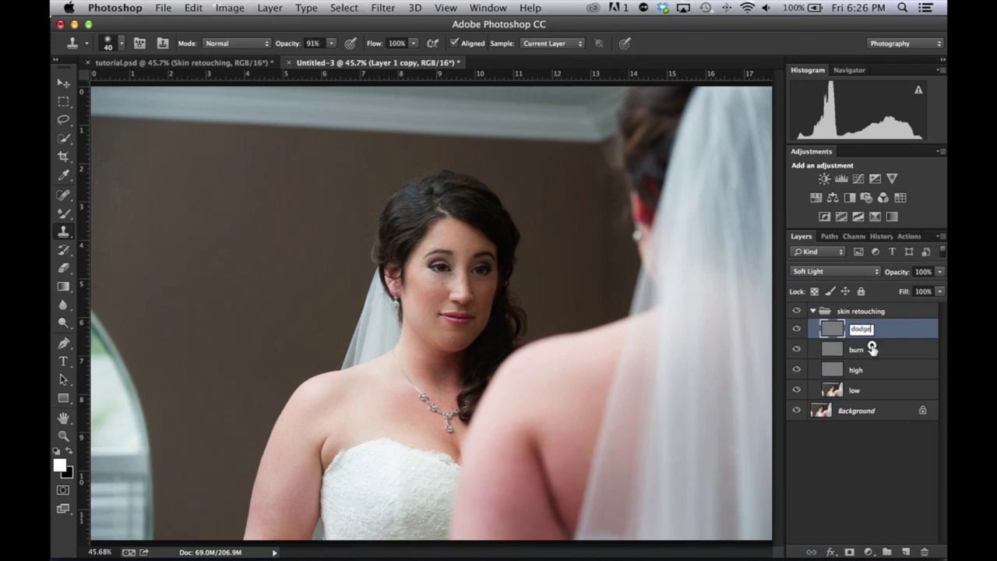
pyautogui.press('Return')
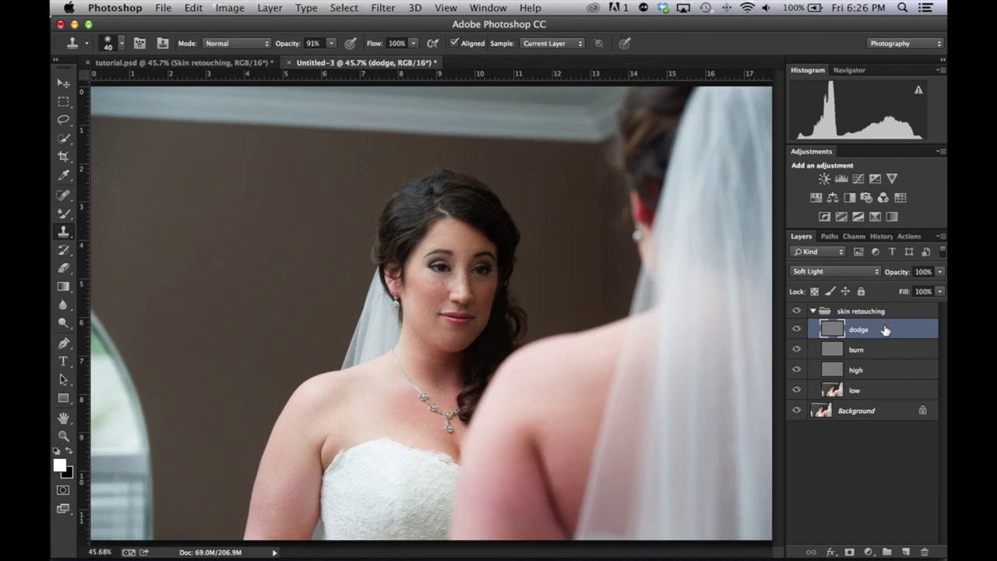
# Select the dodge layer and activate the Dodge tool
pyautogui.click(884, 350)
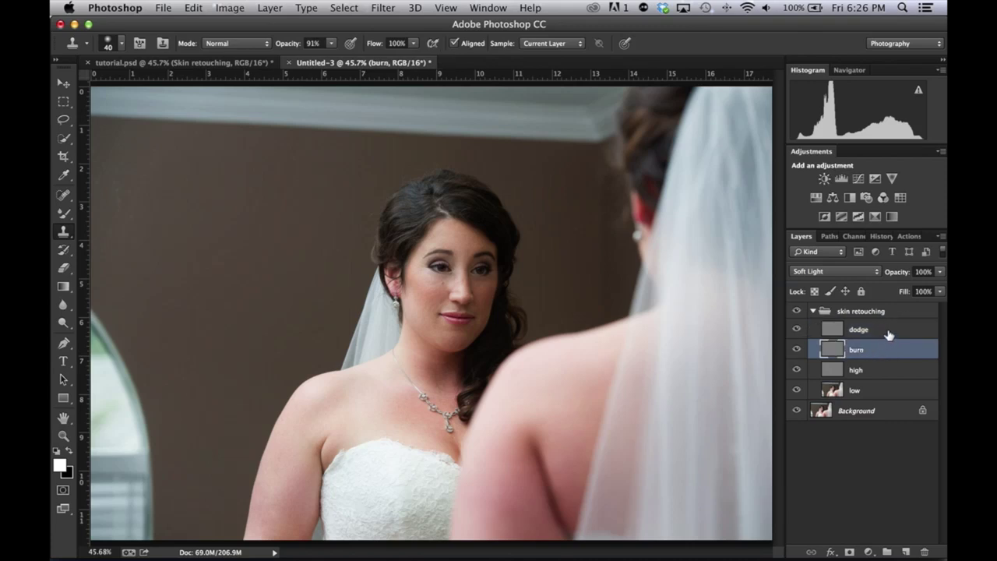
pyautogui.click(888, 330)
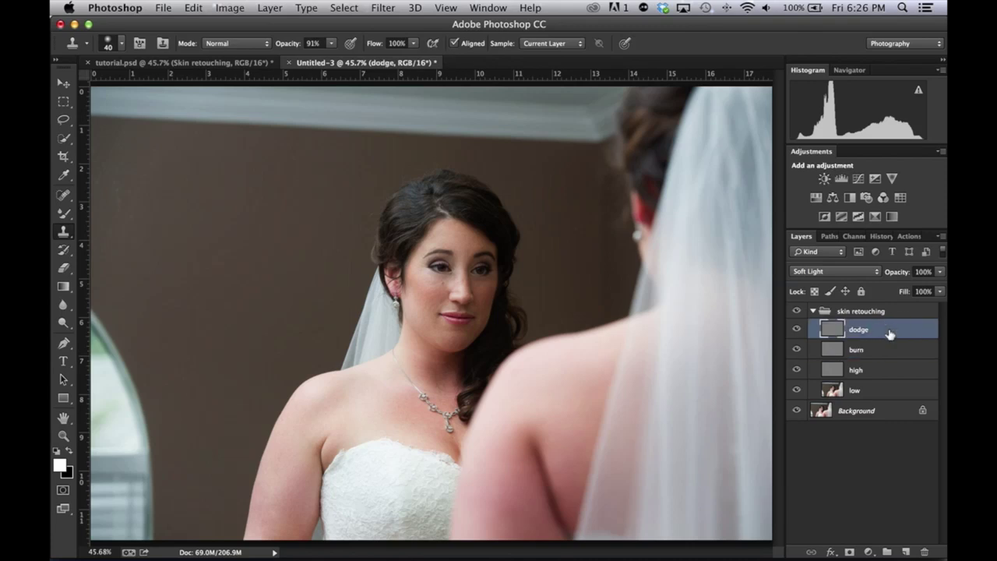
pyautogui.press('o')
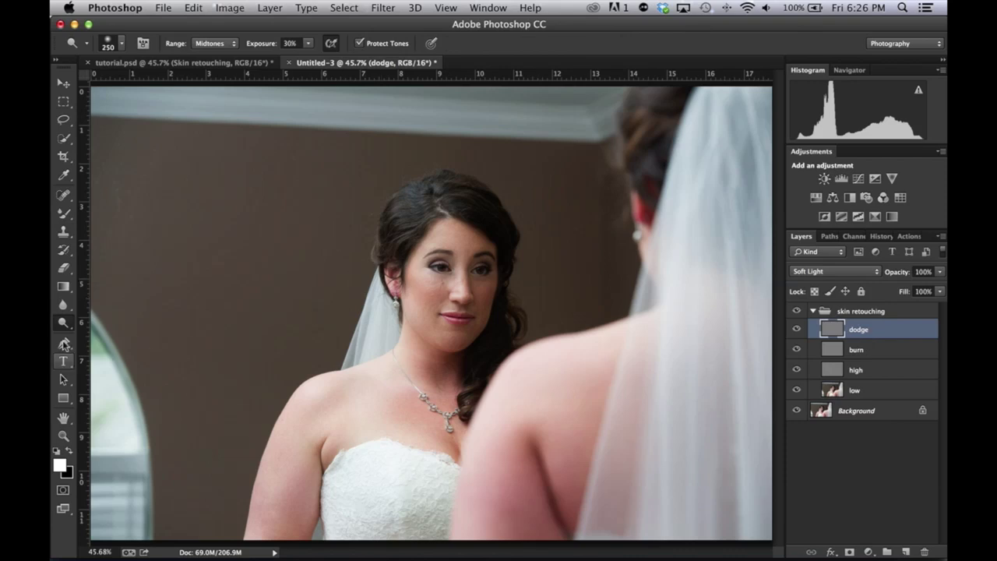
pyautogui.moveTo(63, 322); pyautogui.dragTo(129, 318)
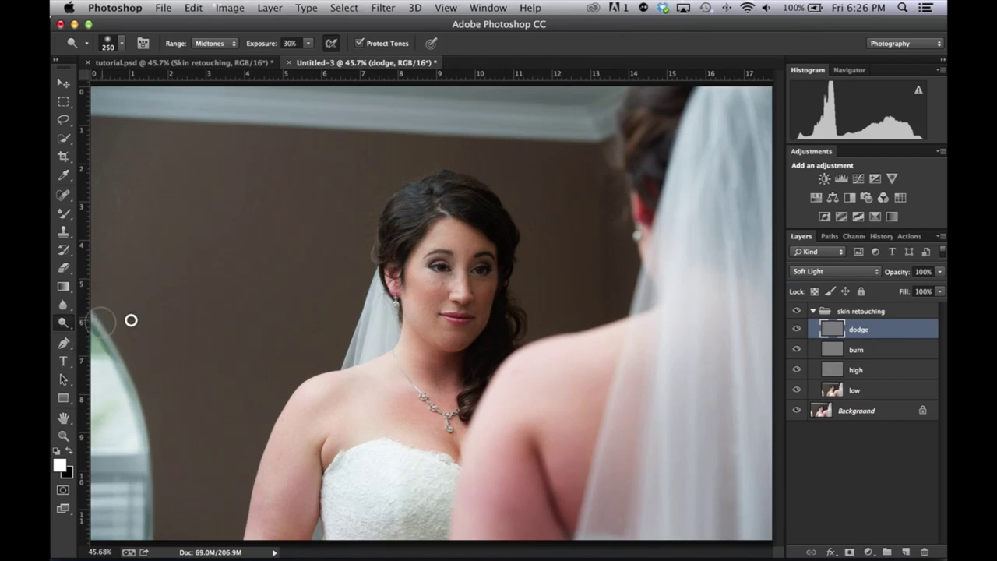
pyautogui.click(63, 322)
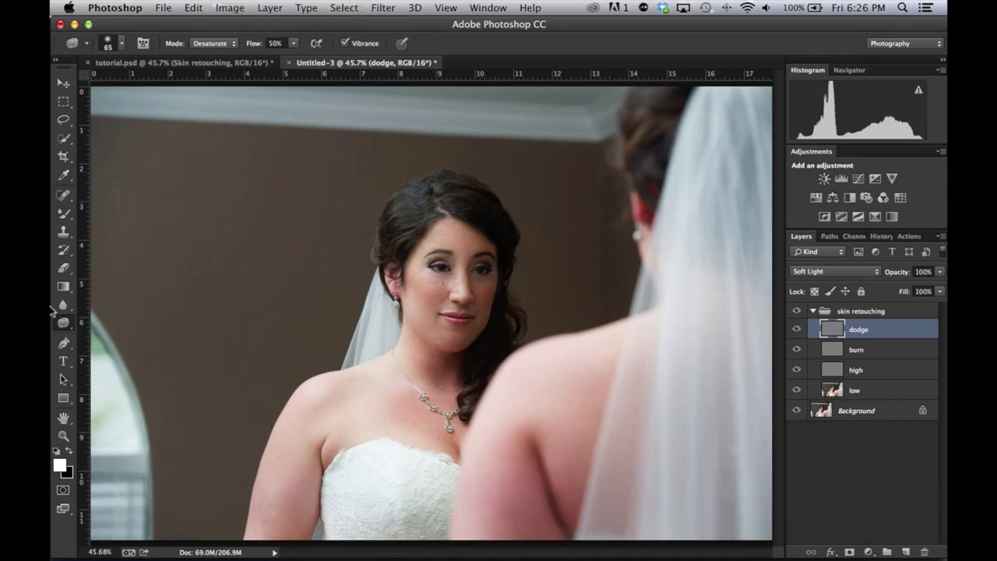
pyautogui.hotkey('shift', 'o')
pyautogui.hotkey('shift', 'o')
pyautogui.hotkey('shift', 'o')
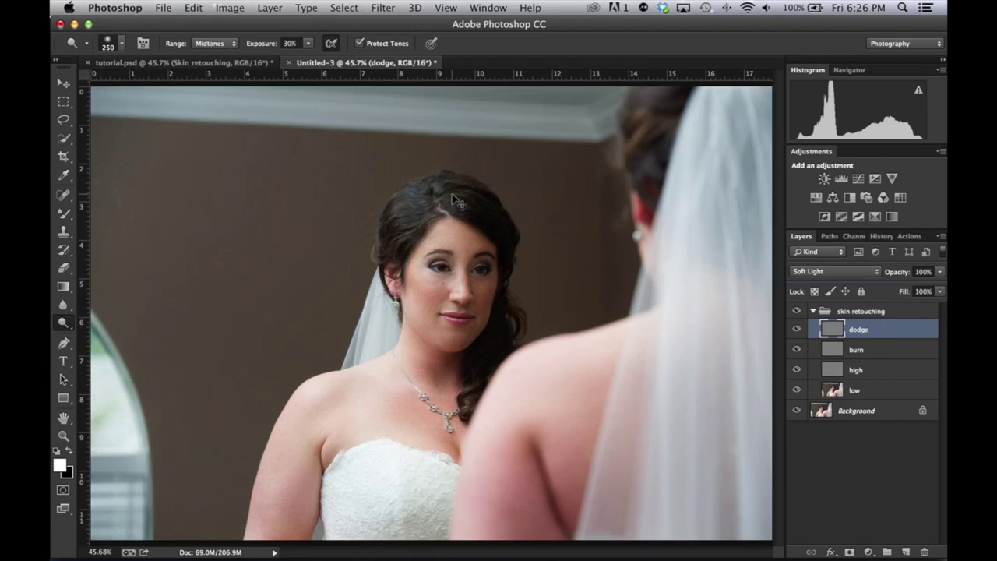
# Move the dodge layer above the skin retouching group and reduce the Dodge brush to 20 px for work on the bride's eyes
pyautogui.press('super+bracketright')
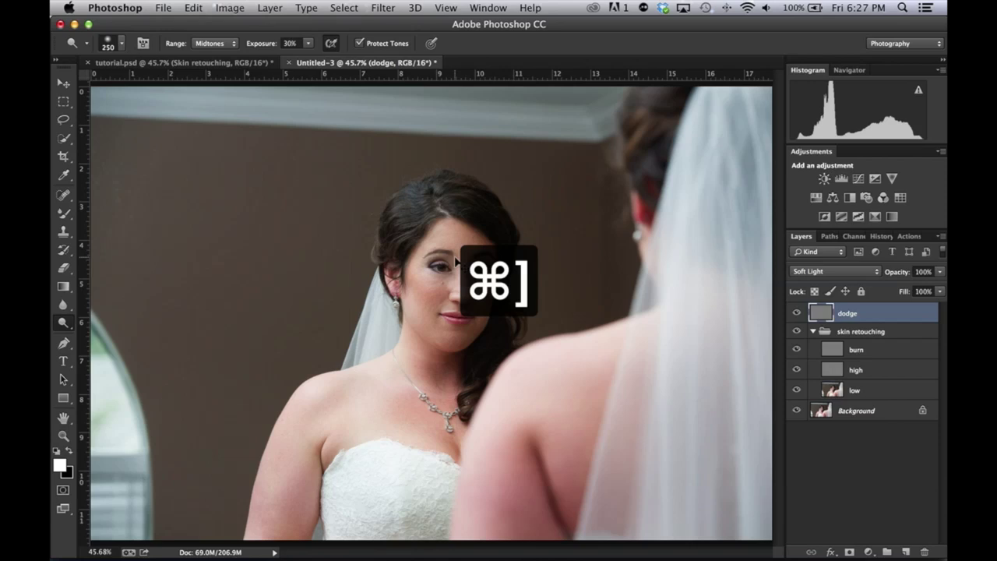
pyautogui.press('super+equal')
pyautogui.press('super+equal')
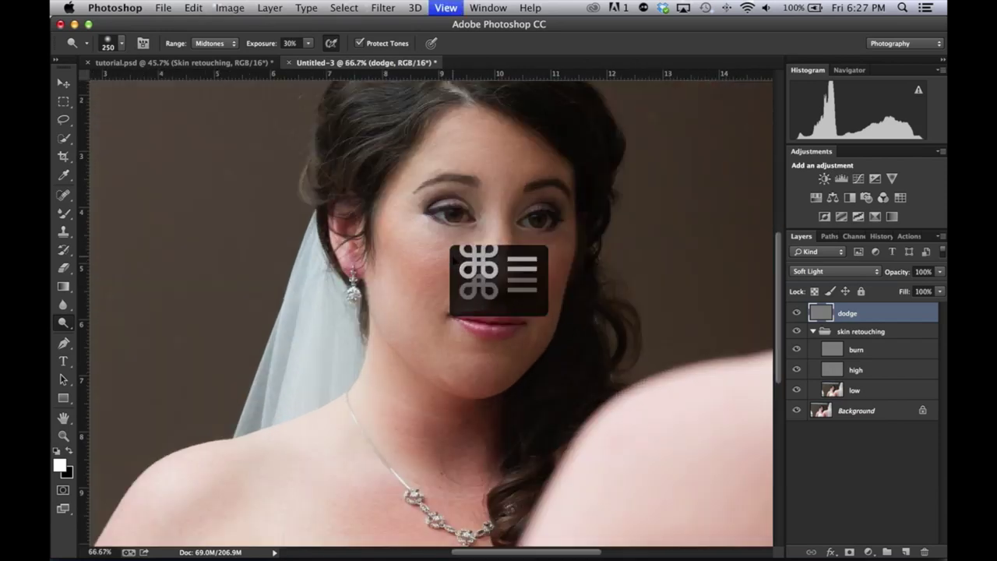
pyautogui.press('super+equal')
pyautogui.press('super+equal')
pyautogui.press('super+equal')
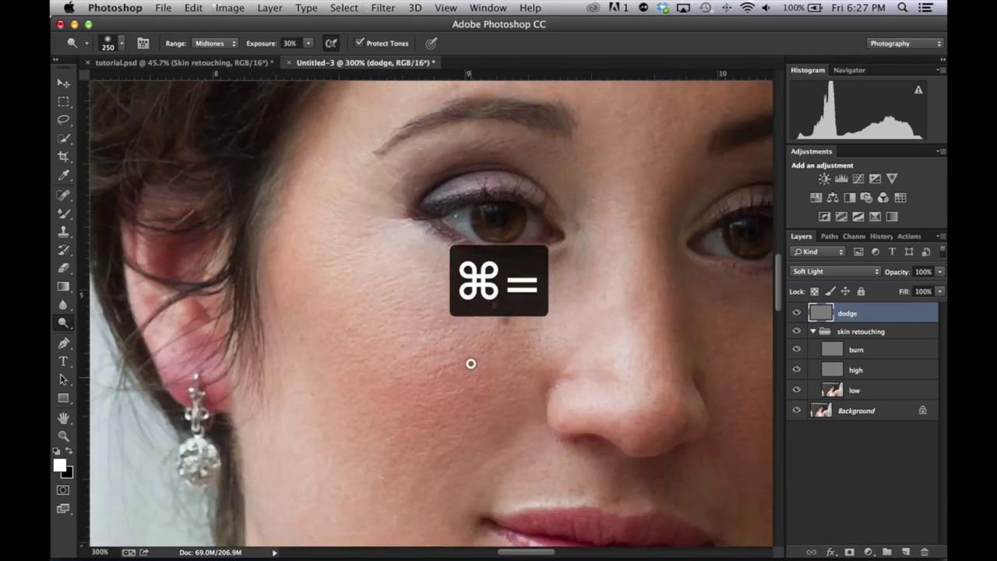
pyautogui.scroll(5, 409, 178)
pyautogui.scroll(-5, 416, 363)
pyautogui.hscroll(2, 436, 314)
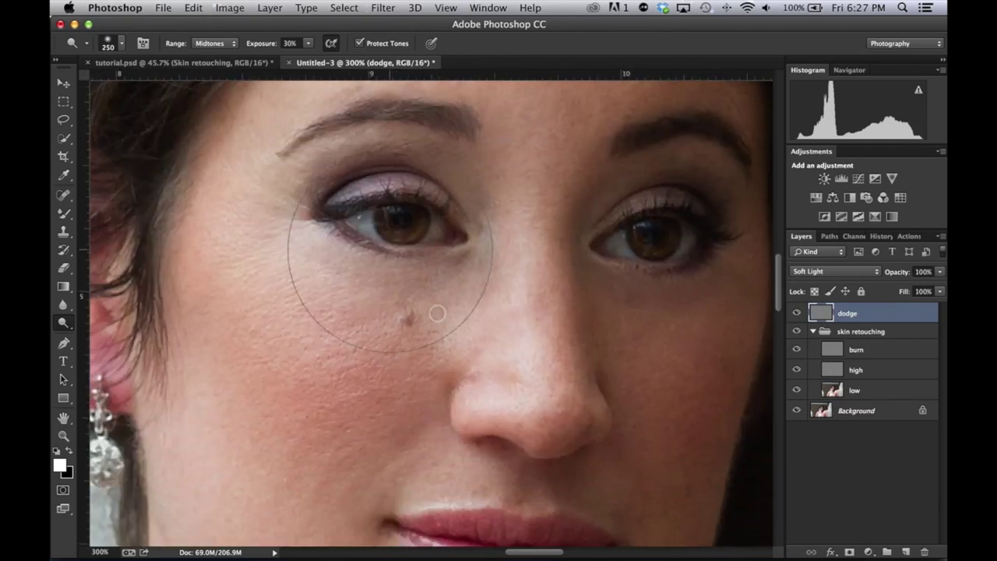
pyautogui.press('[')
pyautogui.press('[')
pyautogui.press('[')
pyautogui.press('[')
pyautogui.press('[')
pyautogui.press('[')
pyautogui.press('[')
pyautogui.press('[')
pyautogui.press('[')
pyautogui.press('[')
pyautogui.press('[')
pyautogui.press('[')
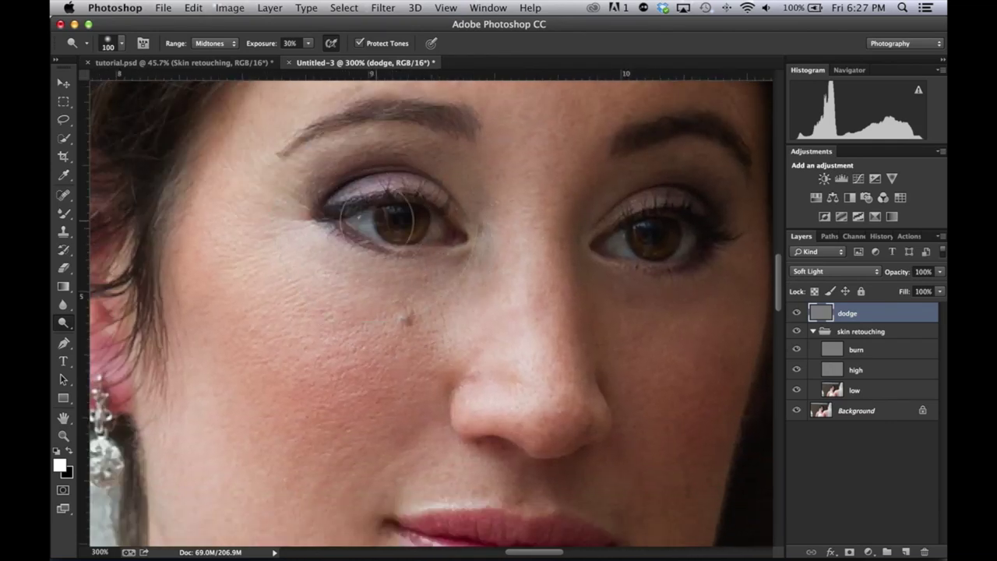
pyautogui.press('[')
pyautogui.press('[')
pyautogui.press('[')
pyautogui.press('[')
pyautogui.press('[')
# Choose Midtones as the Dodge tool's range and set its exposure to 18%
pyautogui.click(213, 43)
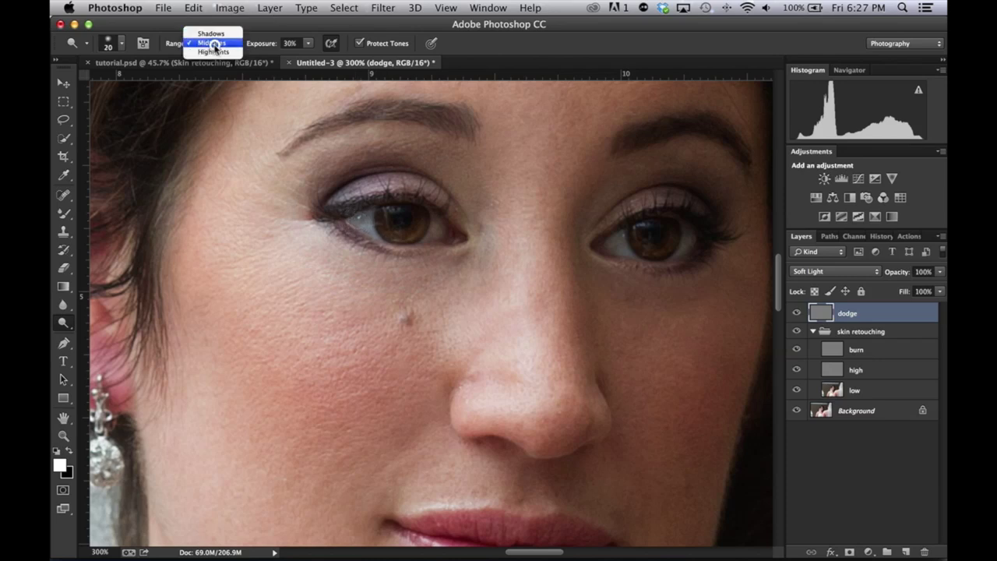
pyautogui.click(214, 42)
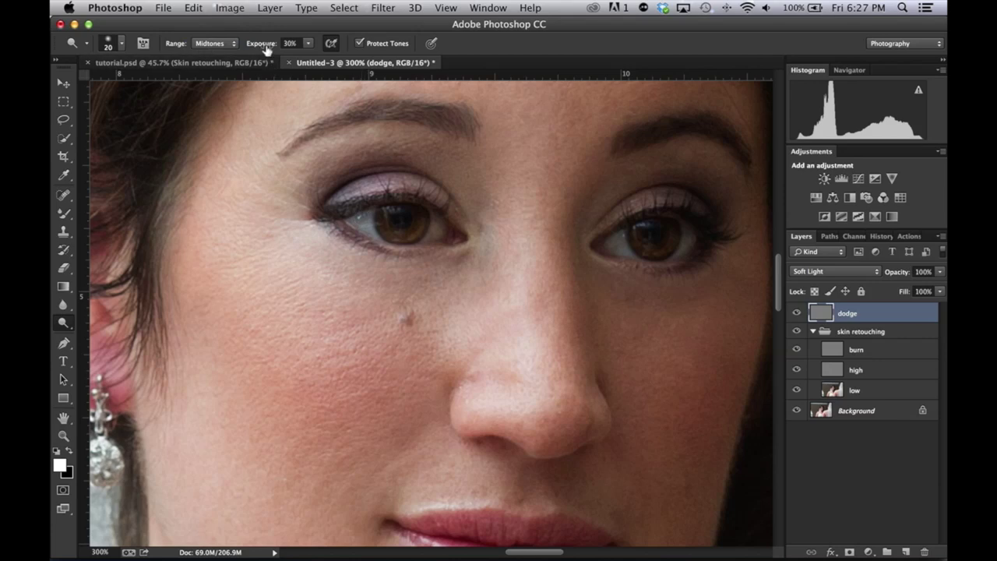
pyautogui.moveTo(265, 47); pyautogui.dragTo(260, 46)
# Lighten both of the bride's eyes on the dodge layer and compare them with the layer hidden and shown
pyautogui.moveTo(362, 232)
pyautogui.mouseDown()
pyautogui.moveTo(378, 225)
pyautogui.moveTo(359, 218)
pyautogui.mouseUp()
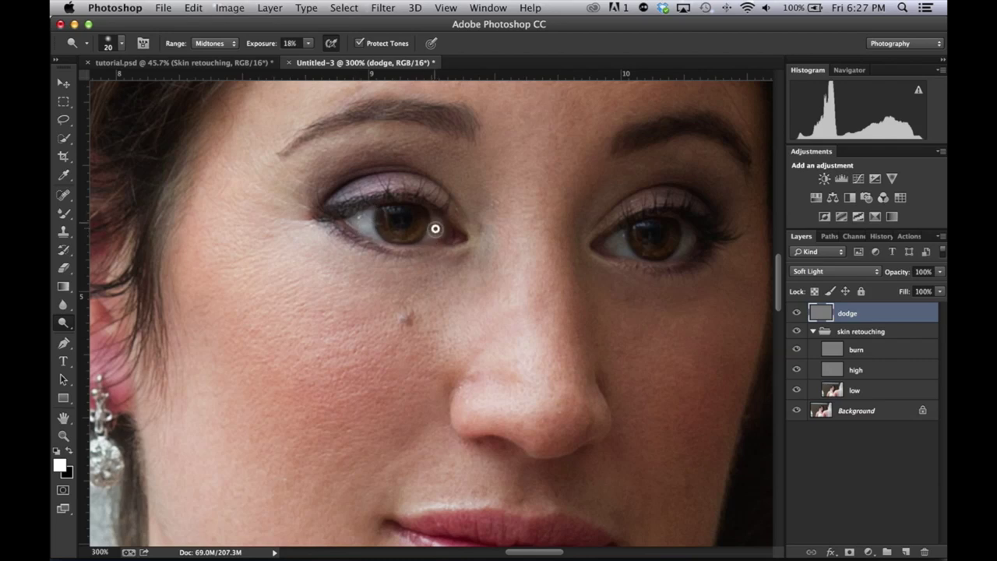
pyautogui.moveTo(614, 237)
pyautogui.mouseDown()
pyautogui.moveTo(608, 241)
pyautogui.moveTo(624, 252)
pyautogui.moveTo(685, 241)
pyautogui.moveTo(674, 252)
pyautogui.mouseUp()
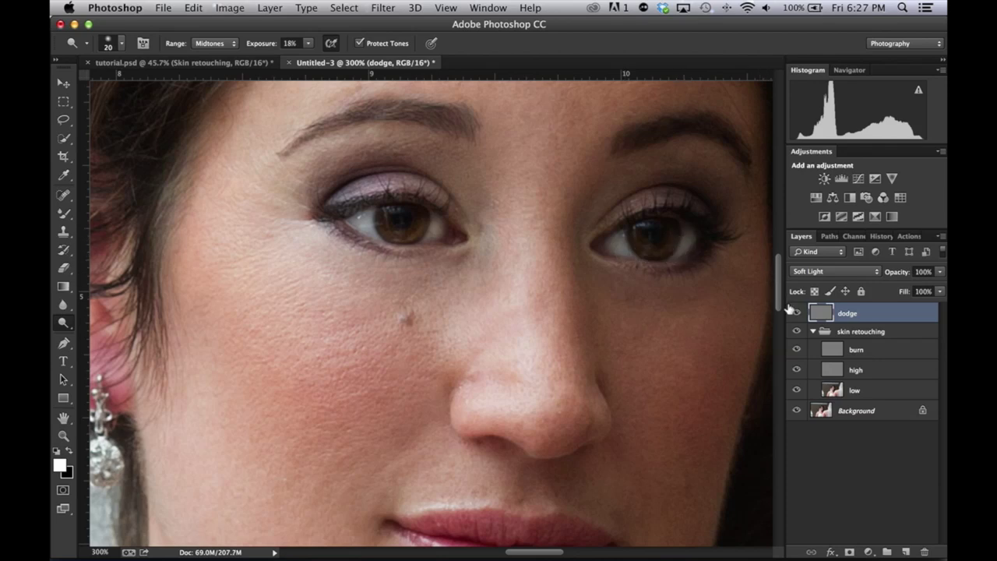
pyautogui.click(795, 312)
pyautogui.click(795, 312)
pyautogui.click(795, 311)
pyautogui.click(795, 311)
# Move the dodge layer back into the skin retouching group, above the burn layer
pyautogui.press('super+minus')
pyautogui.press('super+minus')
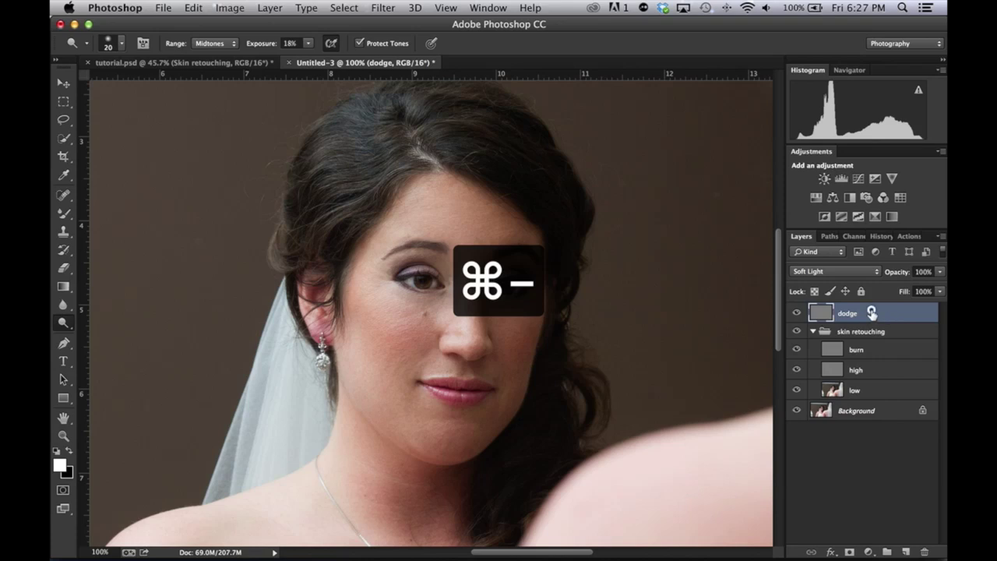
pyautogui.moveTo(872, 312)
pyautogui.mouseDown()
pyautogui.moveTo(872, 335)
pyautogui.moveTo(863, 316)
pyautogui.mouseUp()
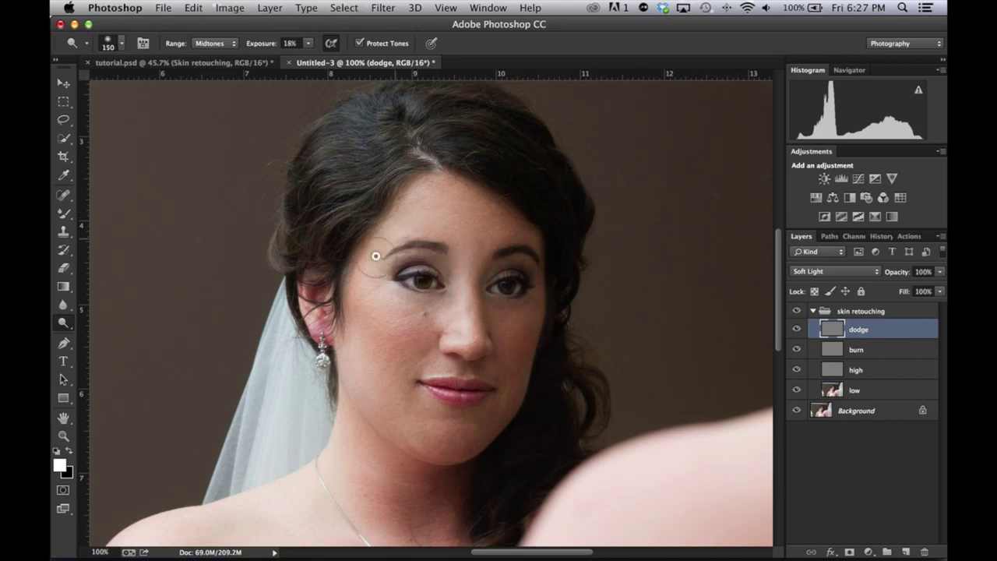
# Lighten the skin below both eyes and on the lower cheek with a 150 px Dodge brush on the dodge layer
pyautogui.moveTo(370, 289); pyautogui.dragTo(402, 307)
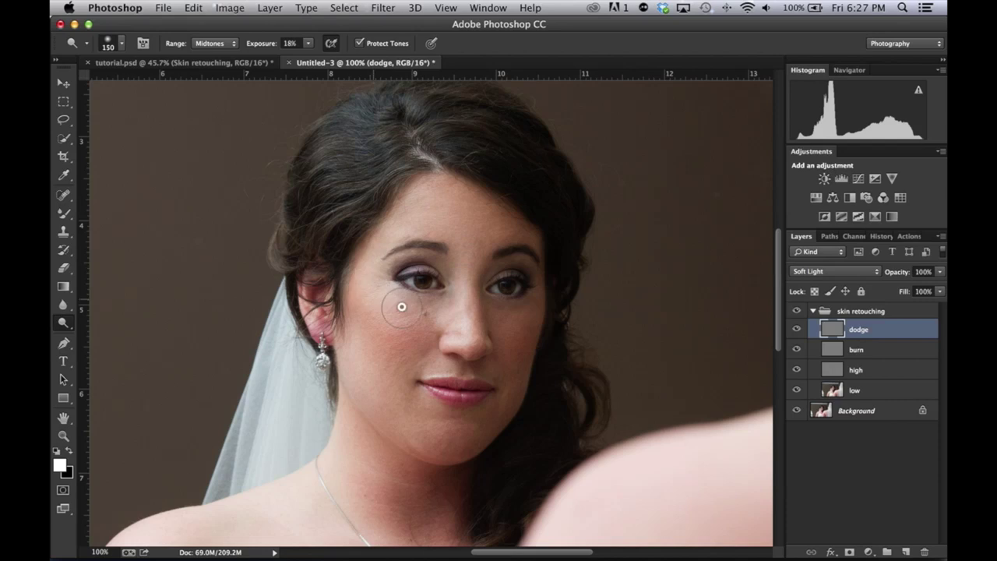
pyautogui.click(401, 414)
pyautogui.moveTo(516, 345); pyautogui.dragTo(494, 304)
# Lighten the lower cheek and jaw with a 100 px Dodge brush, and compare the face with the dodge layer hidden and shown
pyautogui.press('[')
pyautogui.press('[')
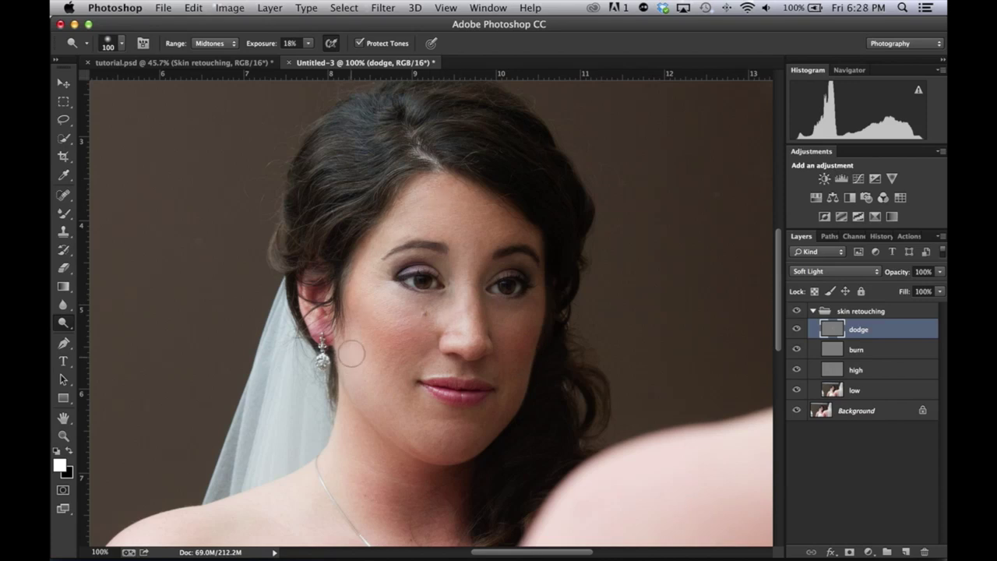
pyautogui.moveTo(407, 434); pyautogui.dragTo(382, 394)
pyautogui.click(394, 406)
pyautogui.click(795, 331)
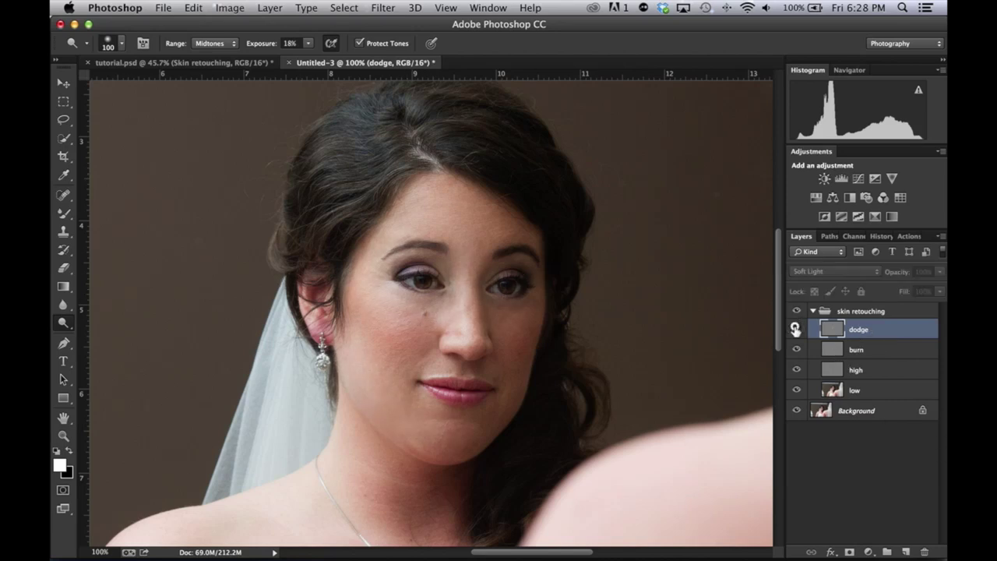
pyautogui.click(795, 330)
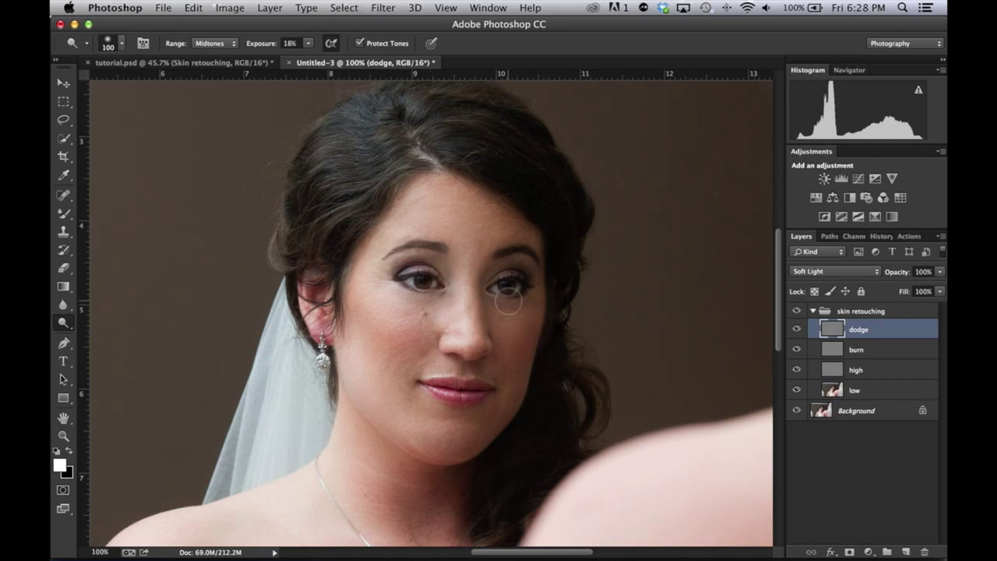
# Select the burn layer and set up the Burn tool with the Midtones range and 16% exposure
pyautogui.click(881, 350)
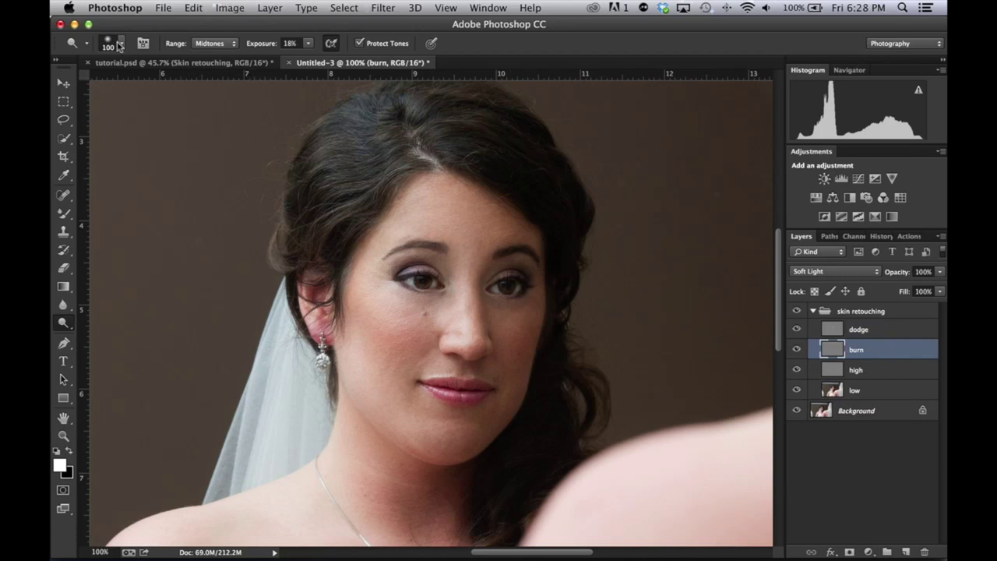
pyautogui.click(62, 322)
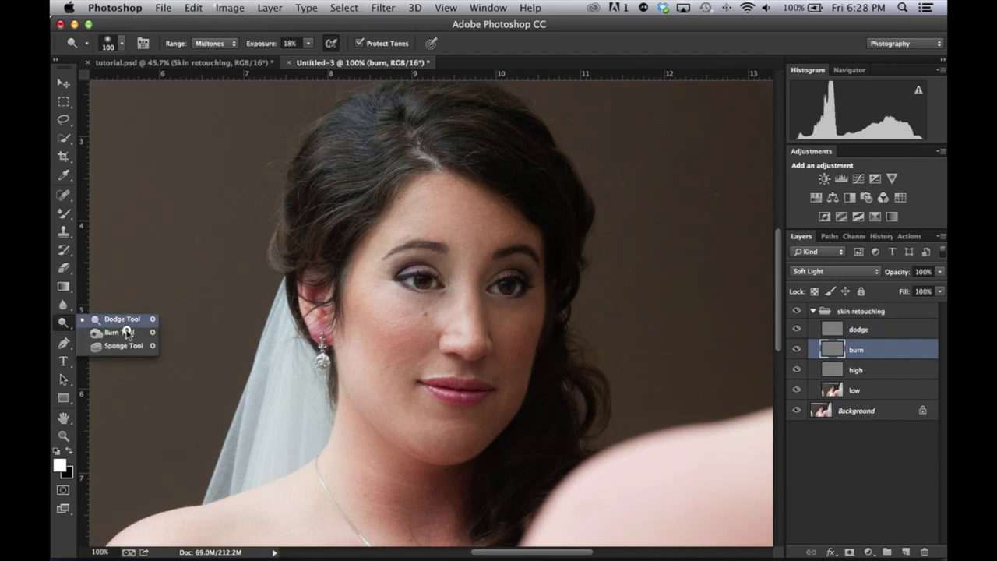
pyautogui.click(126, 329)
pyautogui.click(209, 44)
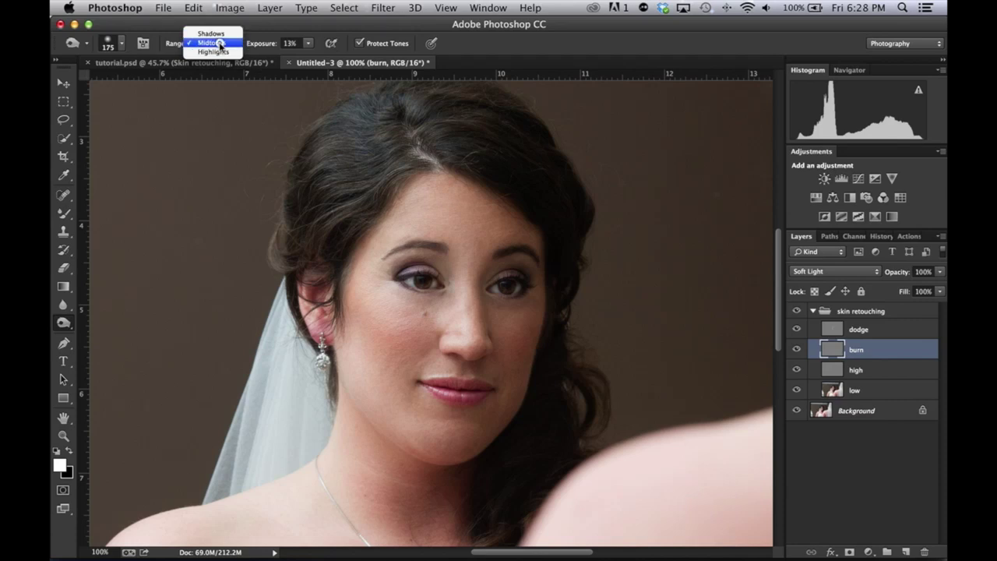
pyautogui.click(220, 44)
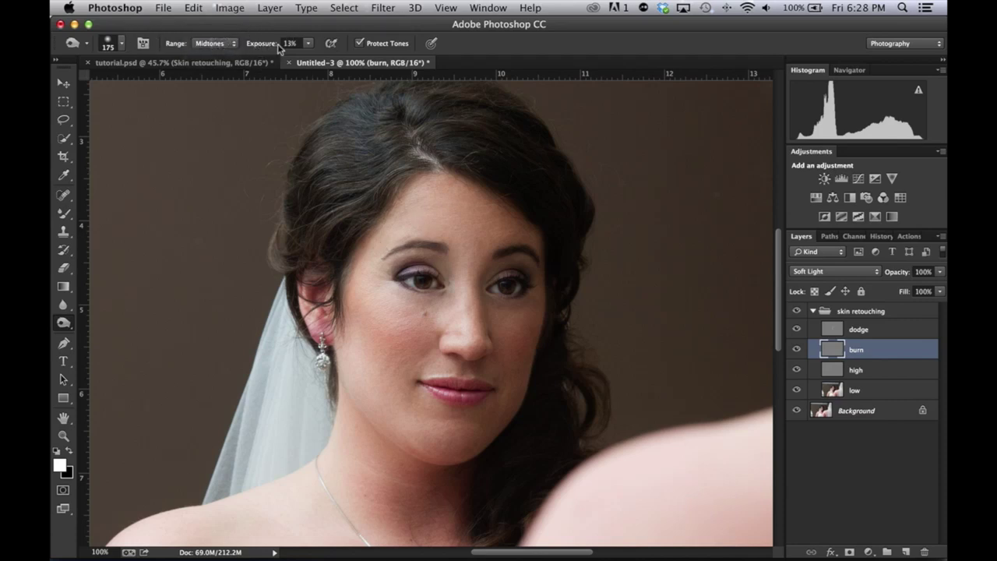
pyautogui.moveTo(278, 48); pyautogui.dragTo(287, 45)
# Darken the bride's outer cheek, the edges of her face, jaw and chin on the burn layer with a 150 px Burn brush
pyautogui.click(416, 342)
pyautogui.press('[')
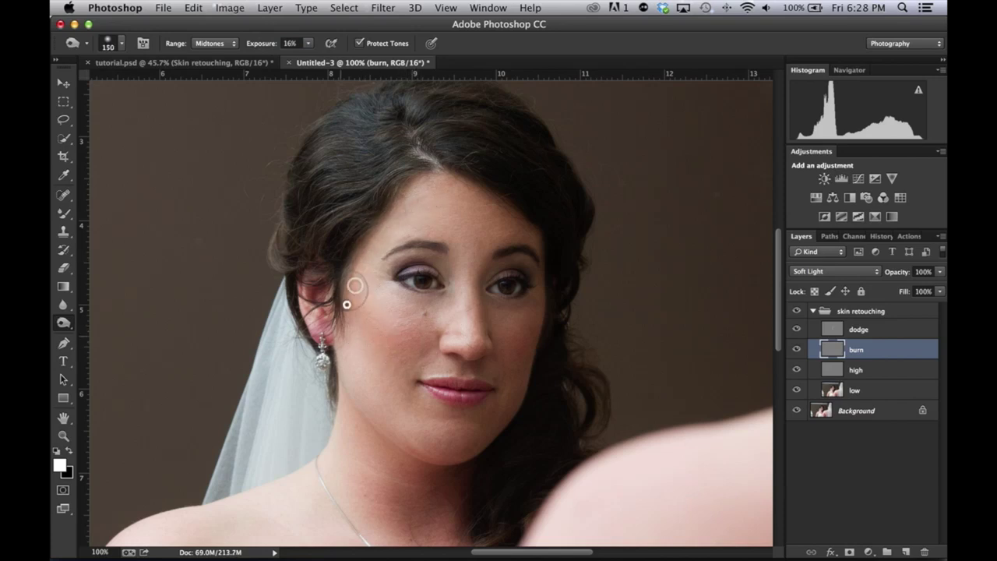
pyautogui.moveTo(347, 303)
pyautogui.mouseDown()
pyautogui.moveTo(329, 350)
pyautogui.moveTo(345, 412)
pyautogui.moveTo(434, 472)
pyautogui.moveTo(358, 420)
pyautogui.moveTo(374, 458)
pyautogui.moveTo(329, 387)
pyautogui.moveTo(436, 478)
pyautogui.moveTo(346, 414)
pyautogui.moveTo(413, 483)
pyautogui.moveTo(338, 407)
pyautogui.moveTo(381, 490)
pyautogui.moveTo(468, 481)
pyautogui.moveTo(530, 313)
pyautogui.moveTo(525, 407)
pyautogui.mouseUp()
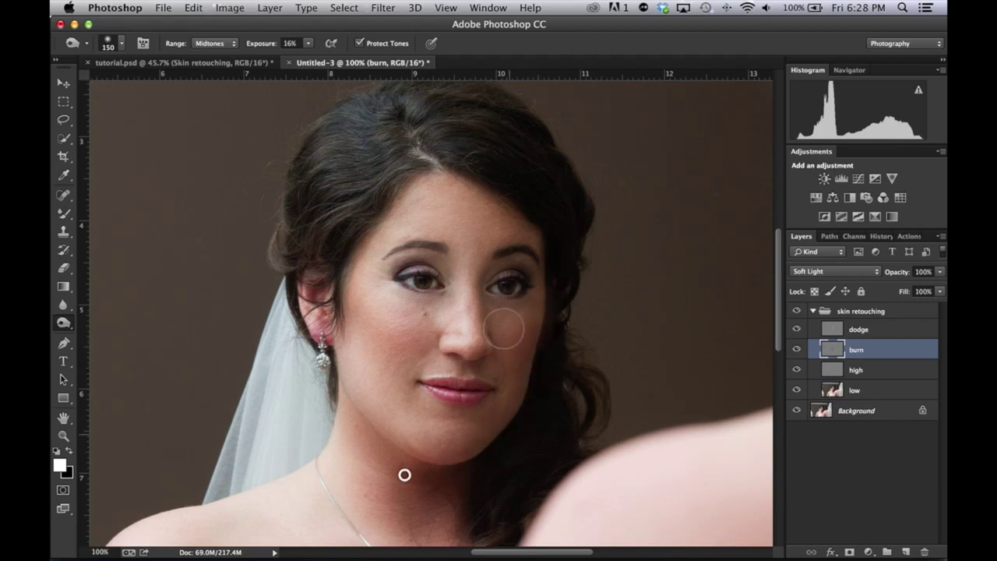
pyautogui.moveTo(404, 474)
pyautogui.mouseDown()
pyautogui.moveTo(485, 327)
pyautogui.moveTo(343, 296)
pyautogui.moveTo(475, 439)
pyautogui.moveTo(405, 427)
pyautogui.moveTo(474, 429)
pyautogui.moveTo(439, 441)
pyautogui.mouseUp()
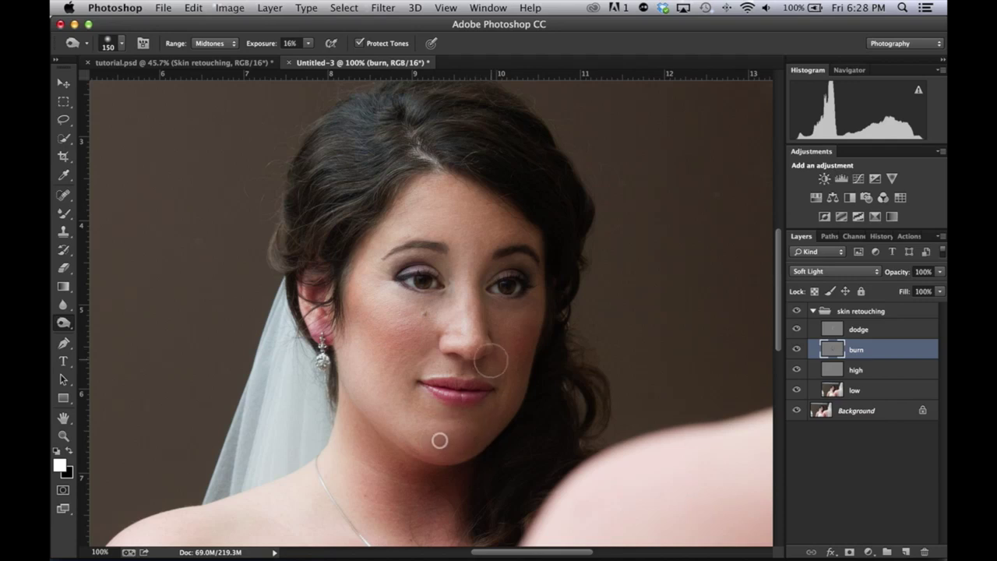
# Reduce the Burn brush to 90 px, undo the last stroke, and darken the area below the cheekbone near the ear
pyautogui.press('[')
pyautogui.press('[')
pyautogui.press('[')
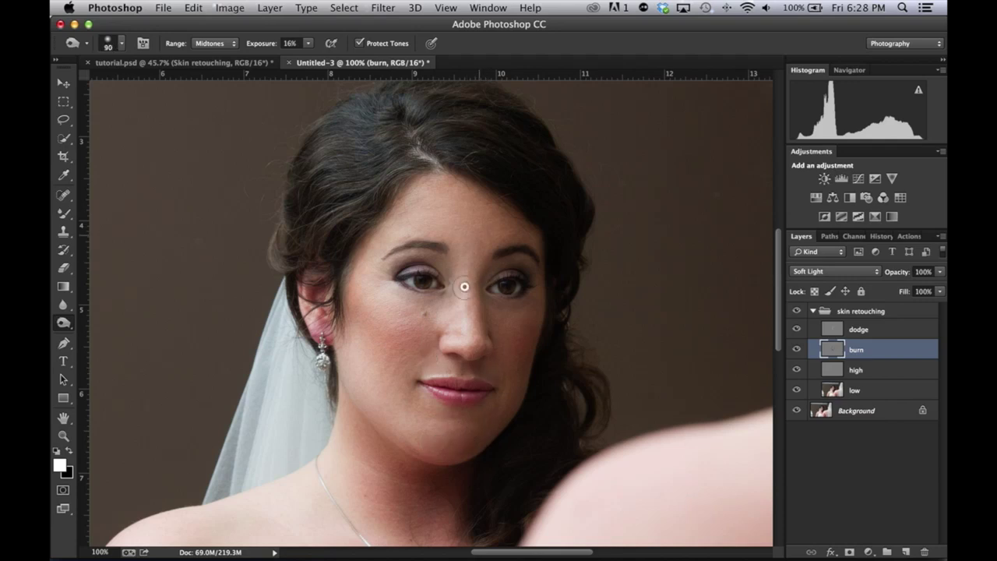
pyautogui.press('super+z')
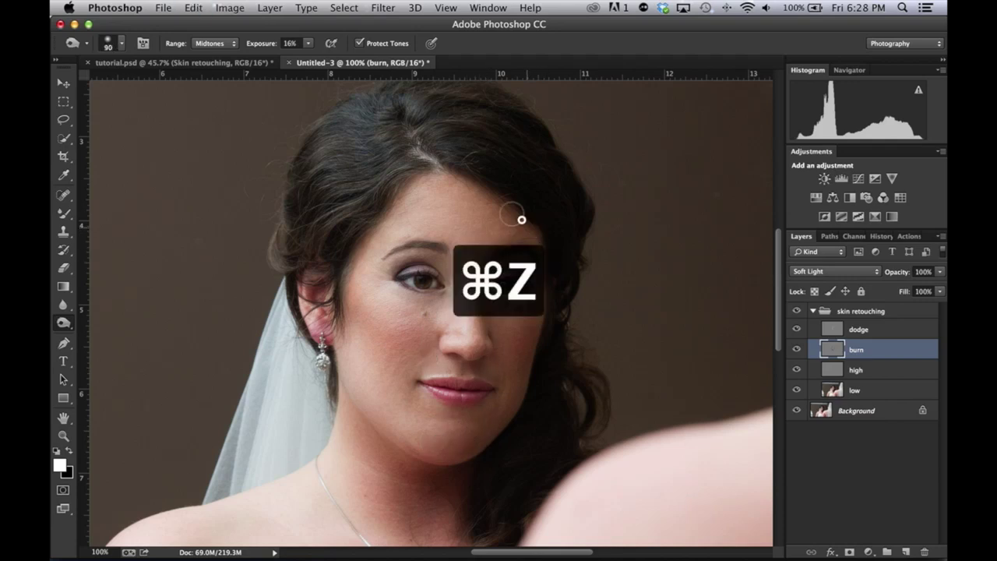
pyautogui.moveTo(346, 336); pyautogui.dragTo(387, 355)
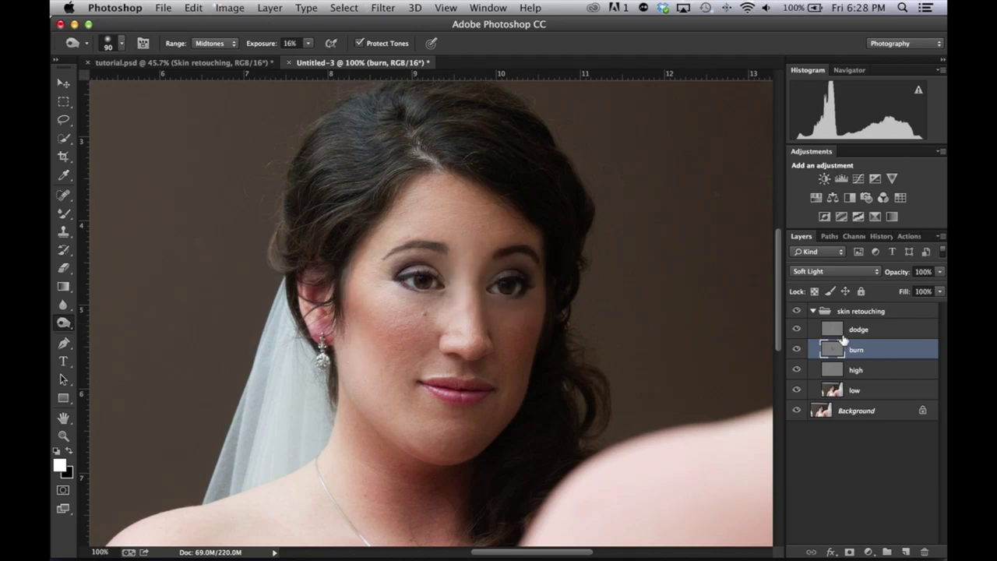
# Fit the whole photo in view and compare it with the skin retouching group hidden and shown
pyautogui.press('super+0')
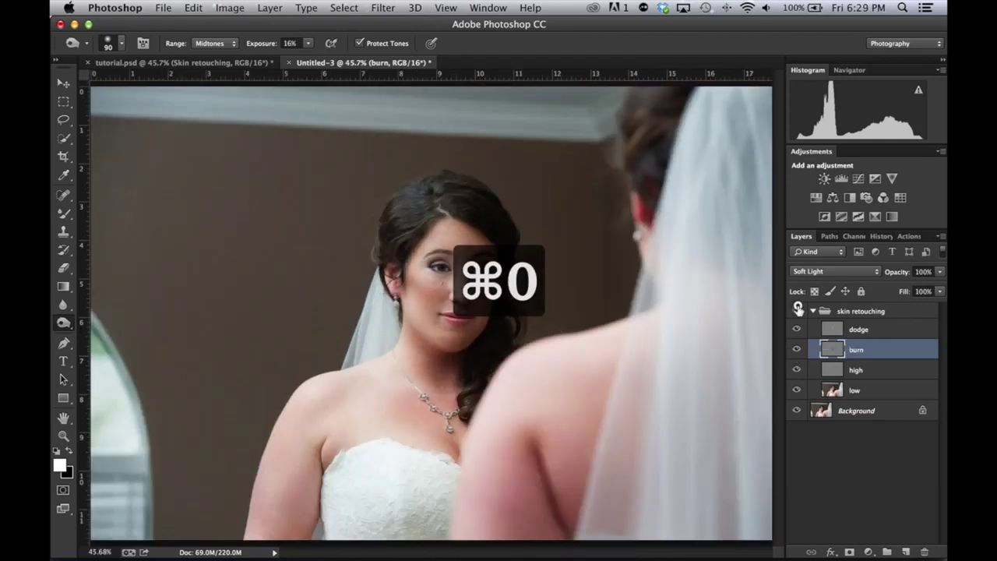
pyautogui.click(797, 309)
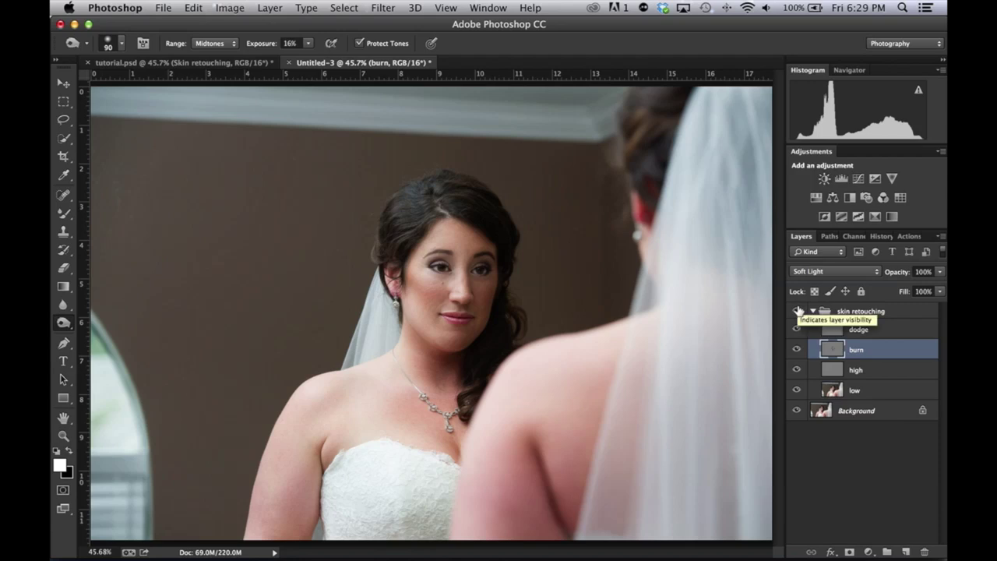
pyautogui.click(797, 309)
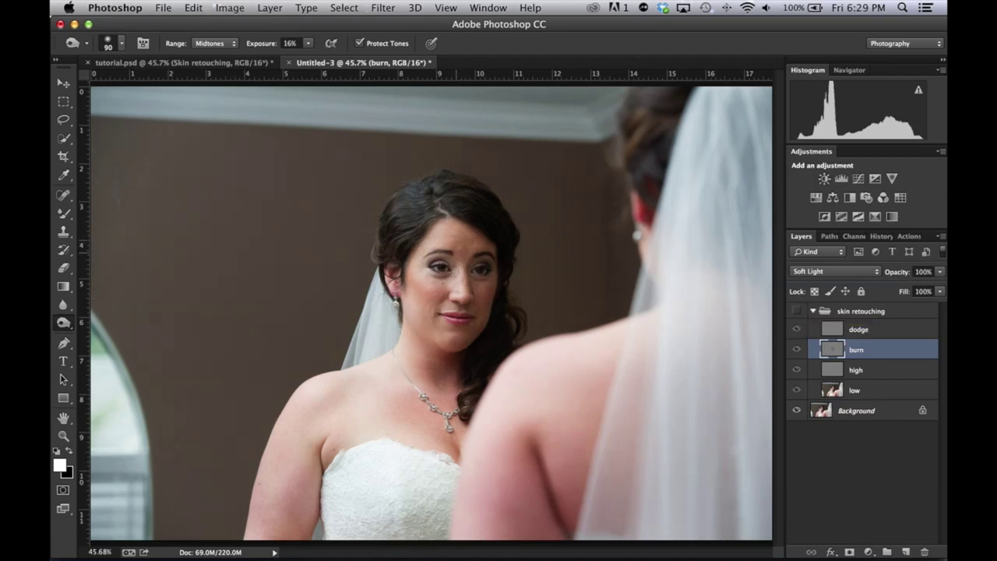
pyautogui.click(797, 310)
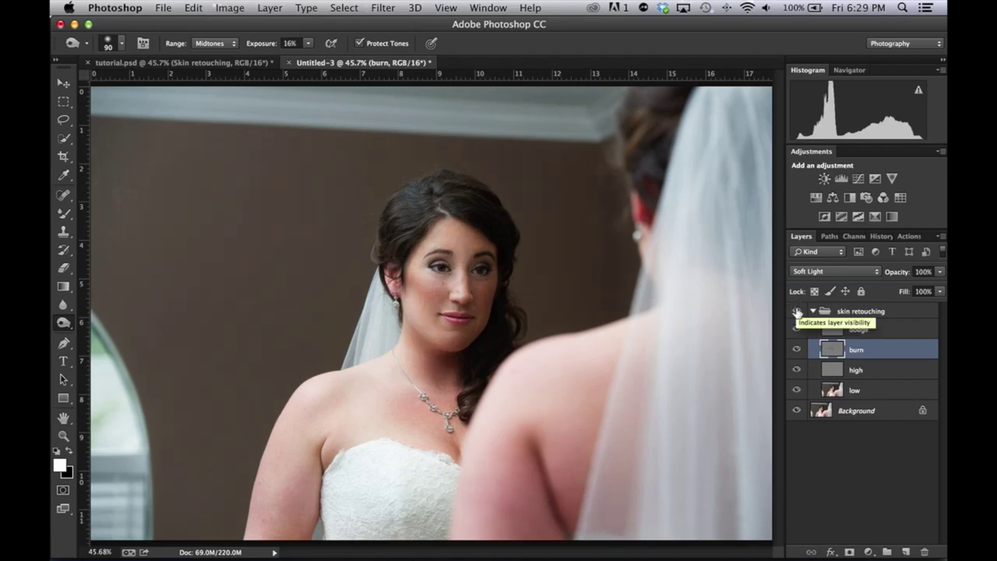
# Add two new empty layers above the dodge layer in the skin retouching group
pyautogui.click(893, 327)
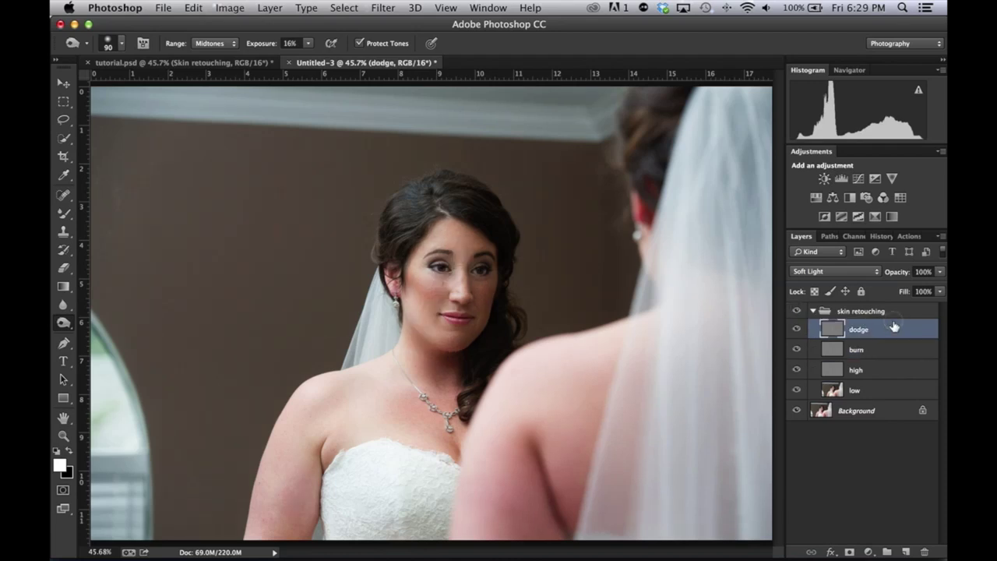
pyautogui.click(907, 551)
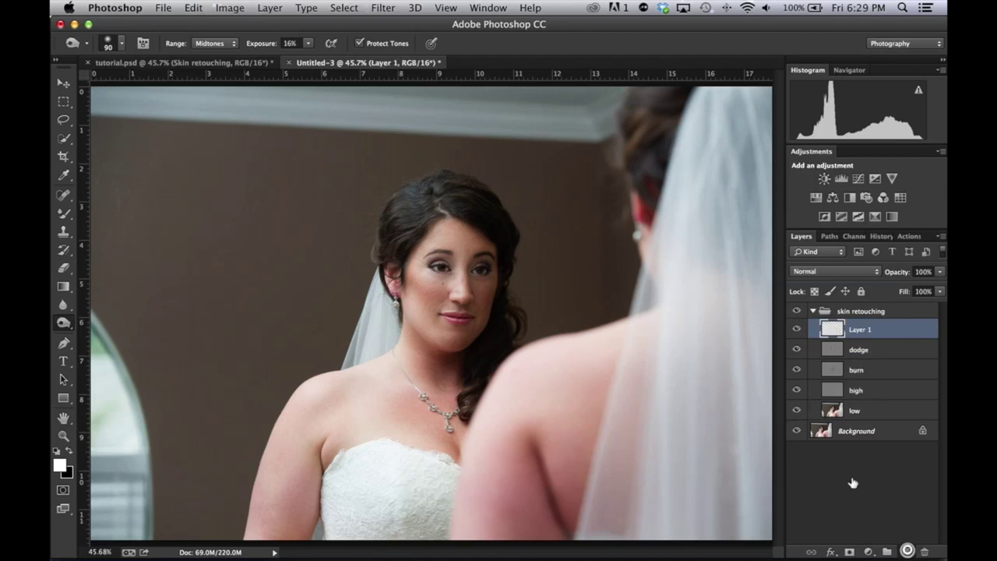
pyautogui.click(906, 552)
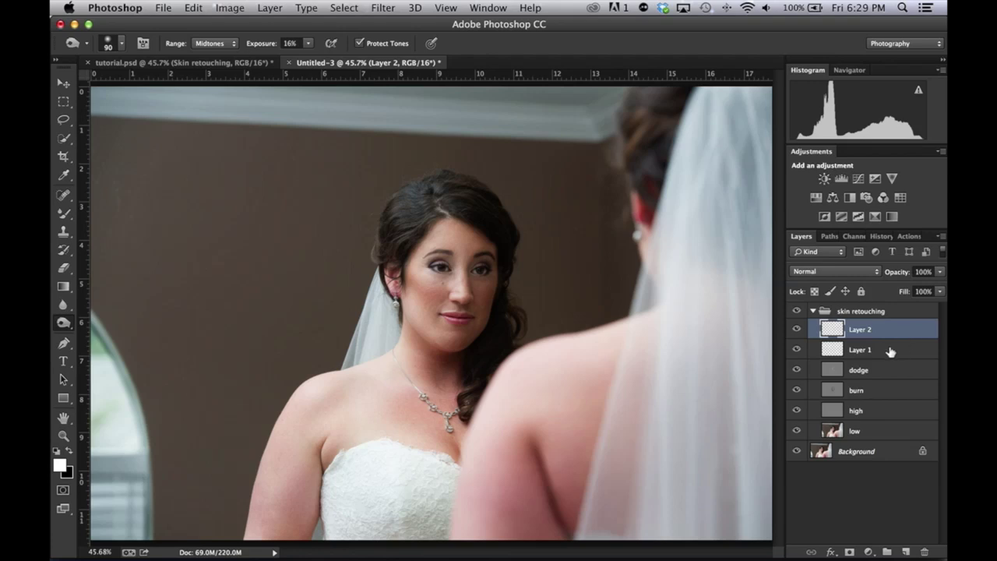
# Fill the upper new layer with black in Normal mode at 100% opacity
pyautogui.click(194, 8)
pyautogui.click(206, 216)
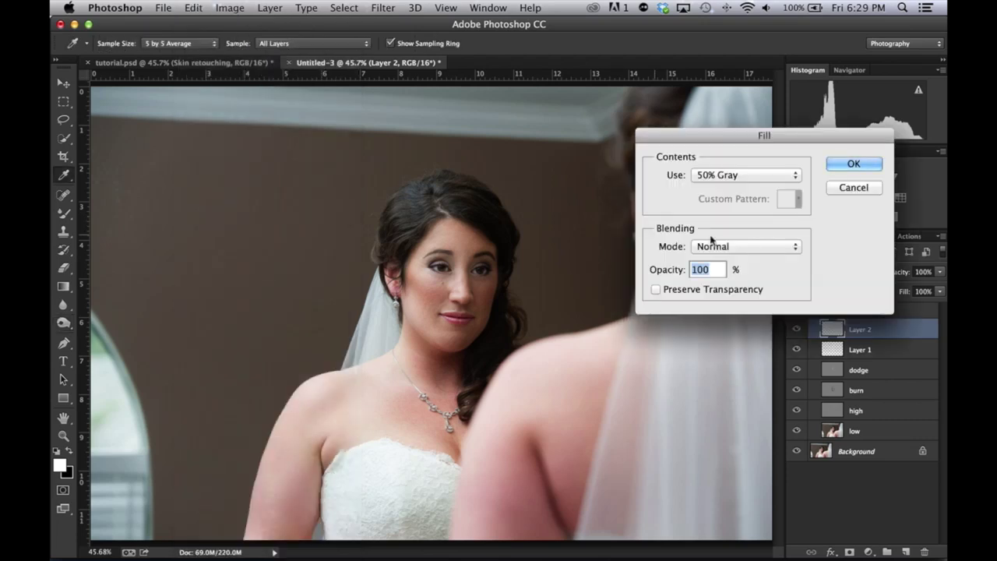
pyautogui.click(746, 175)
pyautogui.click(748, 162)
pyautogui.click(854, 162)
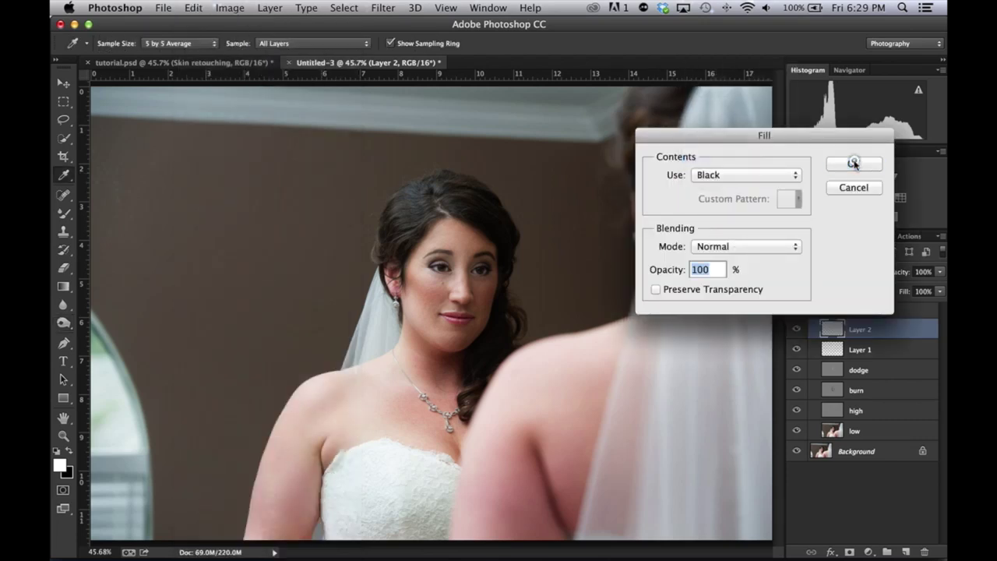
# Hide the black layer and fill the empty layer beneath it with white
pyautogui.click(874, 350)
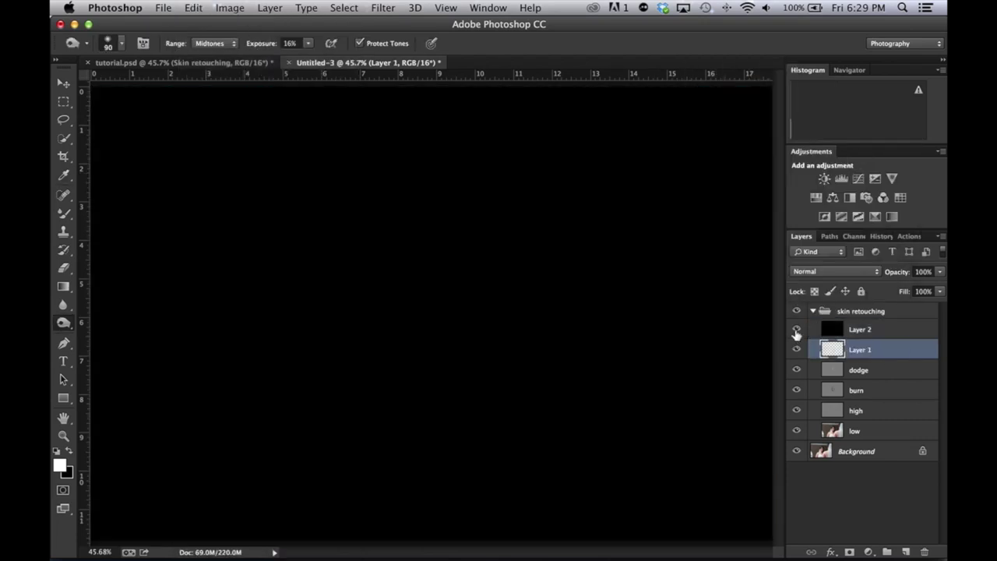
pyautogui.click(796, 328)
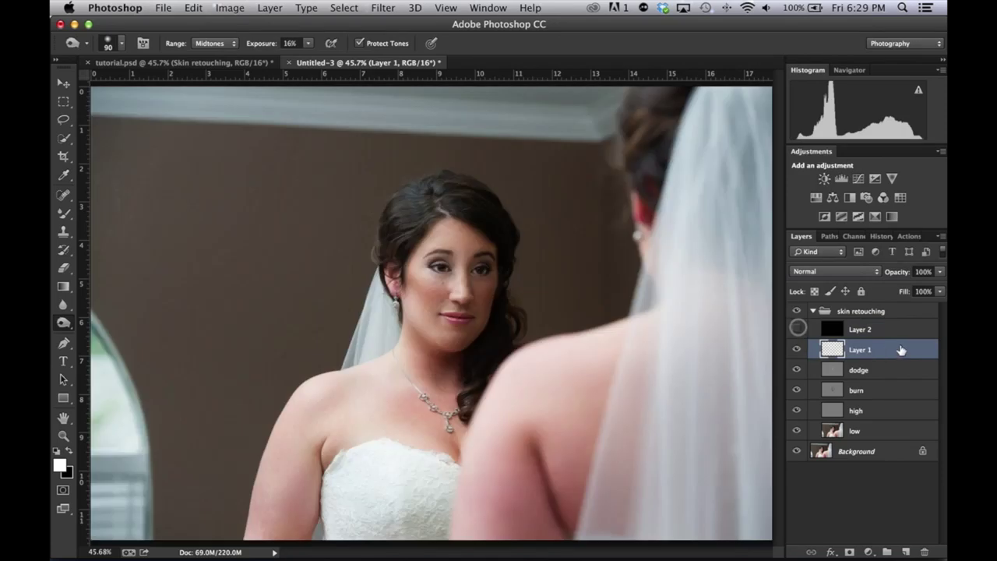
pyautogui.click(201, 10)
pyautogui.click(209, 217)
pyautogui.click(724, 174)
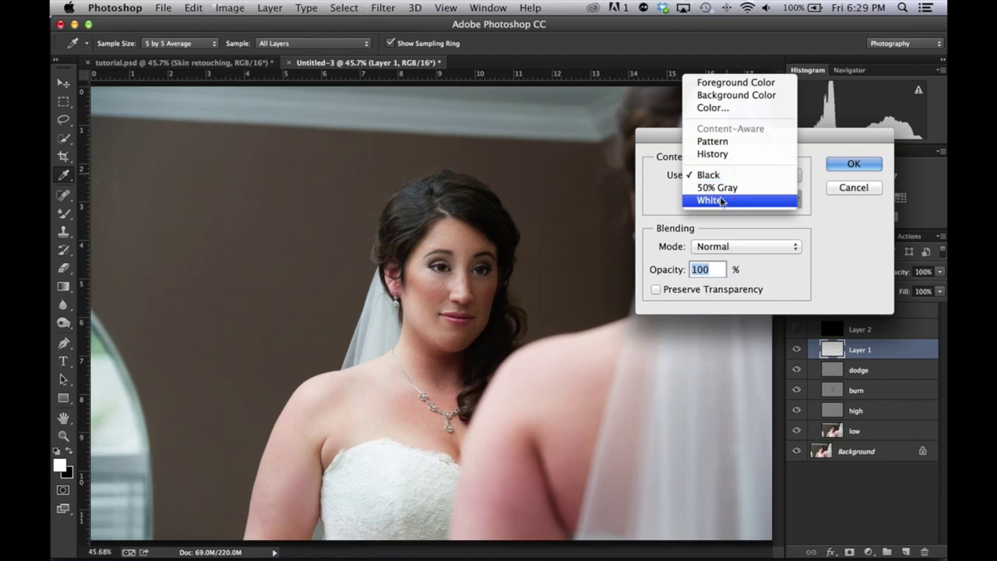
pyautogui.click(723, 201)
pyautogui.click(853, 164)
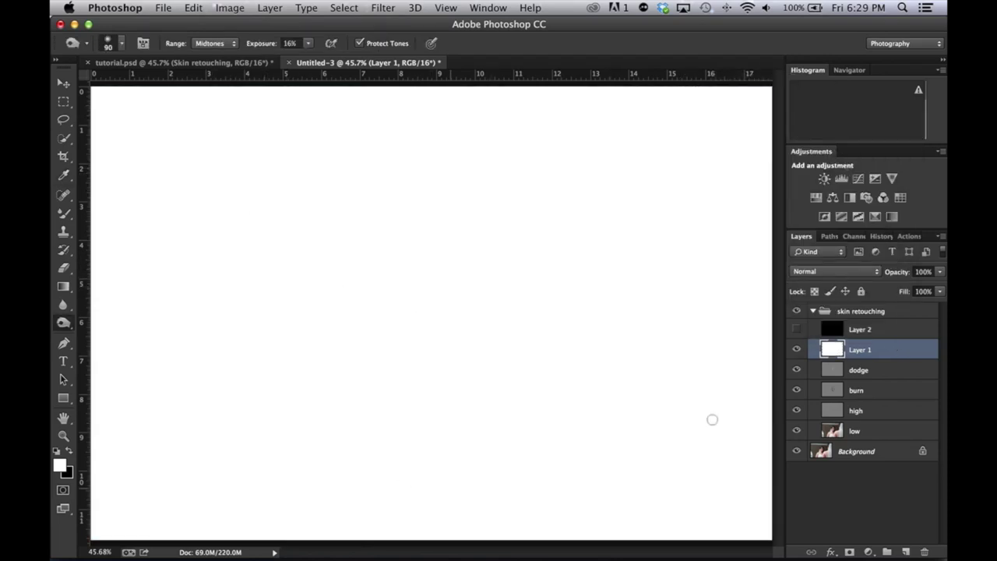
# Open the white layer's blending options and set the Underlying Layer black value of Blend If to 171
pyautogui.doubleClick(910, 349)
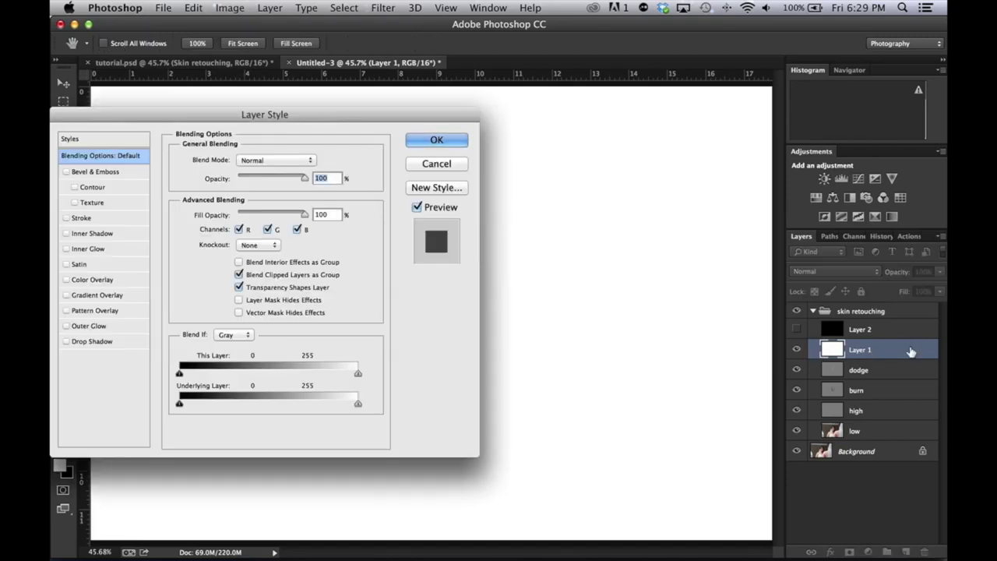
pyautogui.moveTo(152, 114); pyautogui.dragTo(240, 94)
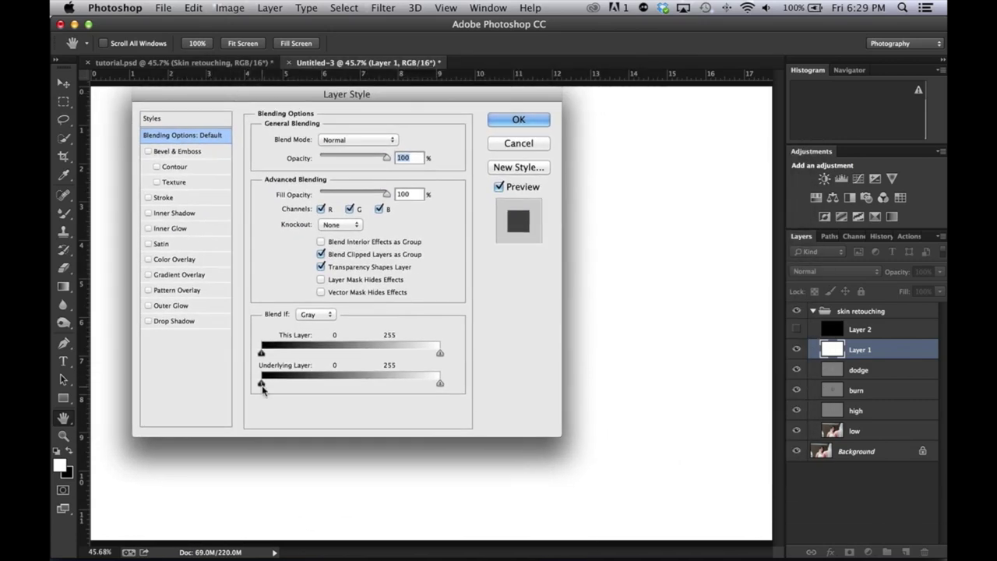
pyautogui.moveTo(262, 385)
pyautogui.mouseDown()
pyautogui.moveTo(392, 387)
pyautogui.moveTo(263, 387)
pyautogui.mouseUp()
pyautogui.moveTo(260, 385); pyautogui.dragTo(381, 388)
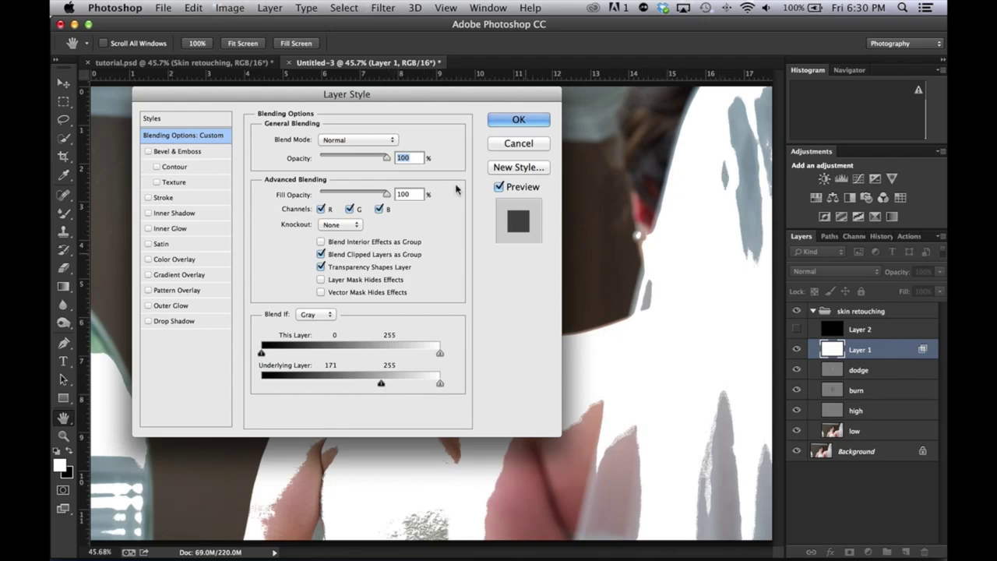
# Try an Underlying Layer black value of 138 on the white layer, and return it to 0
pyautogui.moveTo(386, 94); pyautogui.dragTo(771, 99)
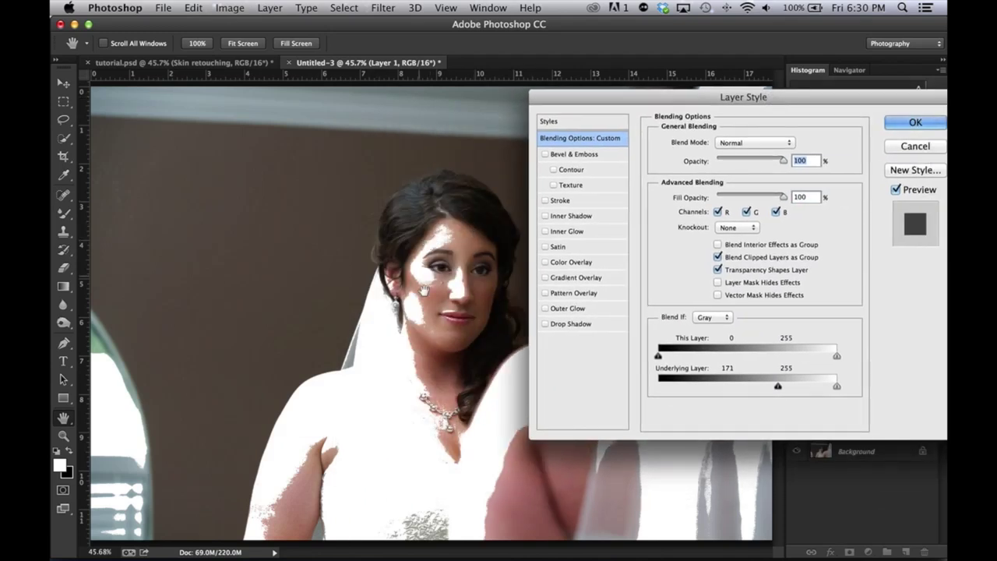
pyautogui.moveTo(777, 386); pyautogui.dragTo(754, 390)
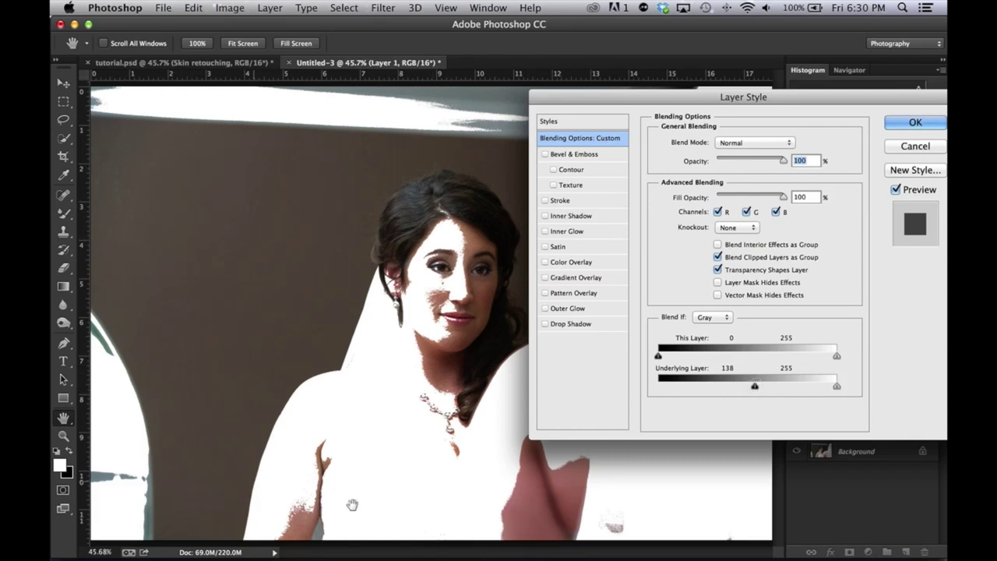
pyautogui.moveTo(727, 95); pyautogui.dragTo(698, 78)
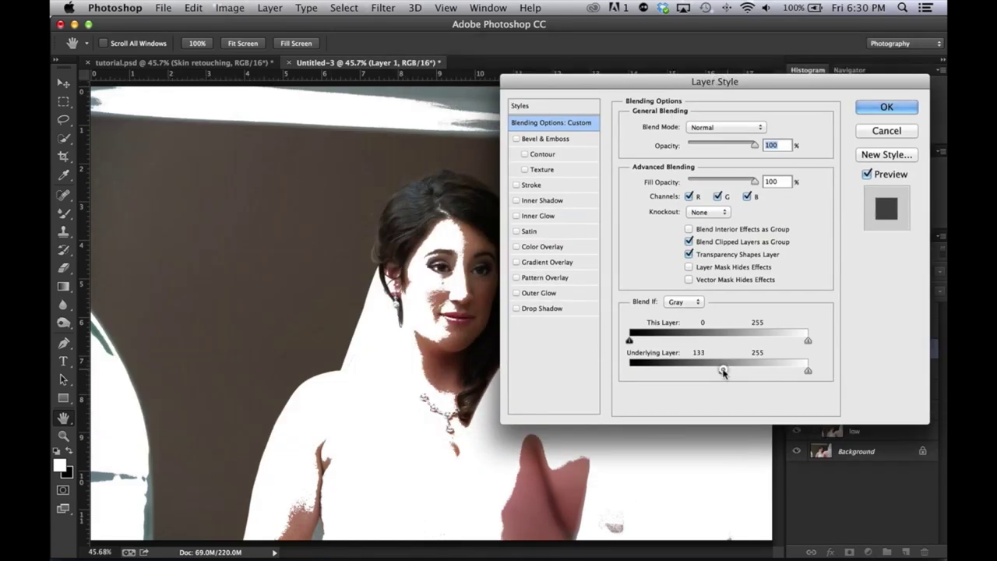
pyautogui.moveTo(723, 371); pyautogui.dragTo(614, 373)
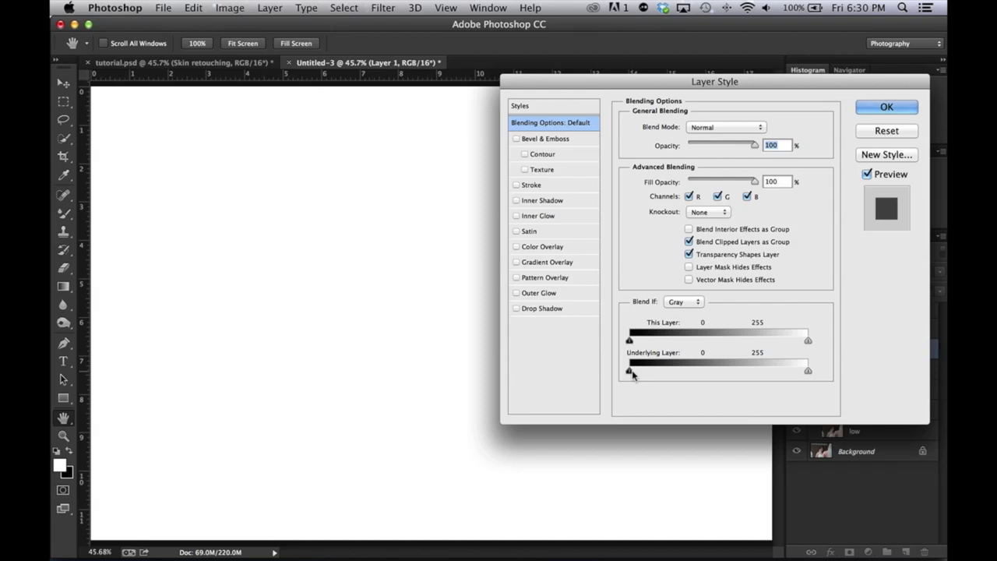
# Split the white layer's Underlying Layer black value to 130 / 216, apply the blending, and lower the layer's opacity to 27%
pyautogui.keyDown('alt'); pyautogui.moveTo(631, 371); pyautogui.dragTo(781, 374); pyautogui.keyUp('alt')
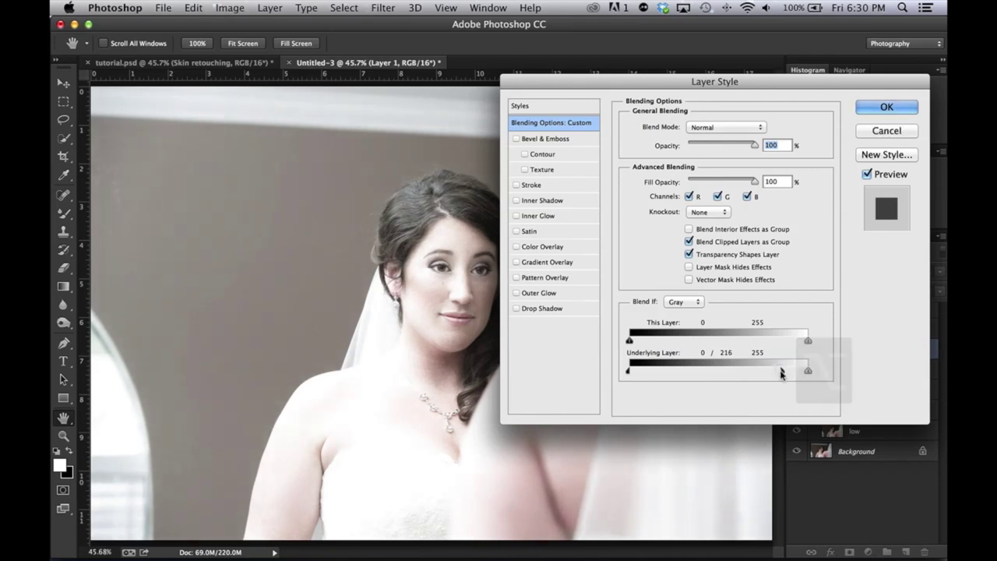
pyautogui.moveTo(720, 144); pyautogui.dragTo(777, 138)
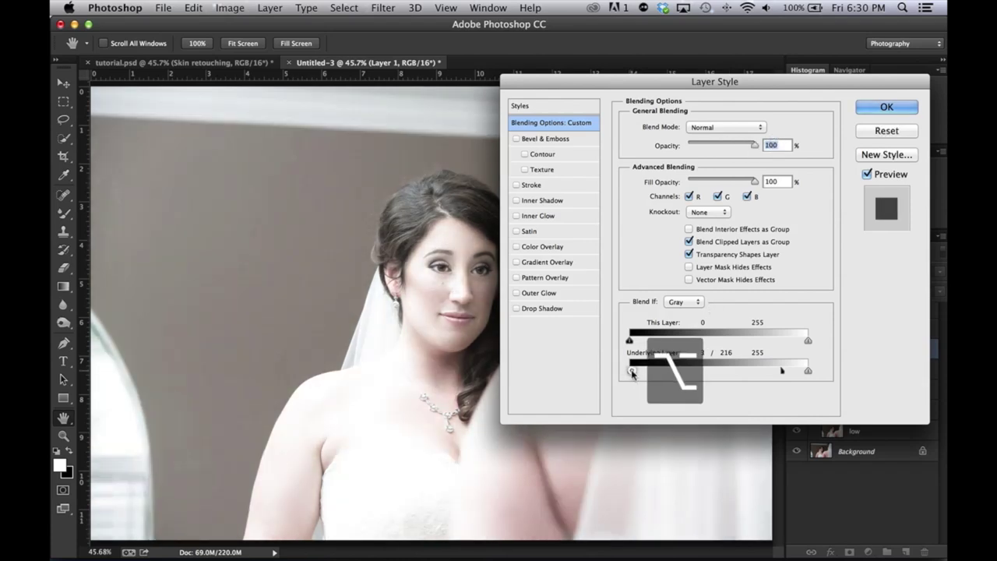
pyautogui.moveTo(628, 374); pyautogui.dragTo(721, 371)
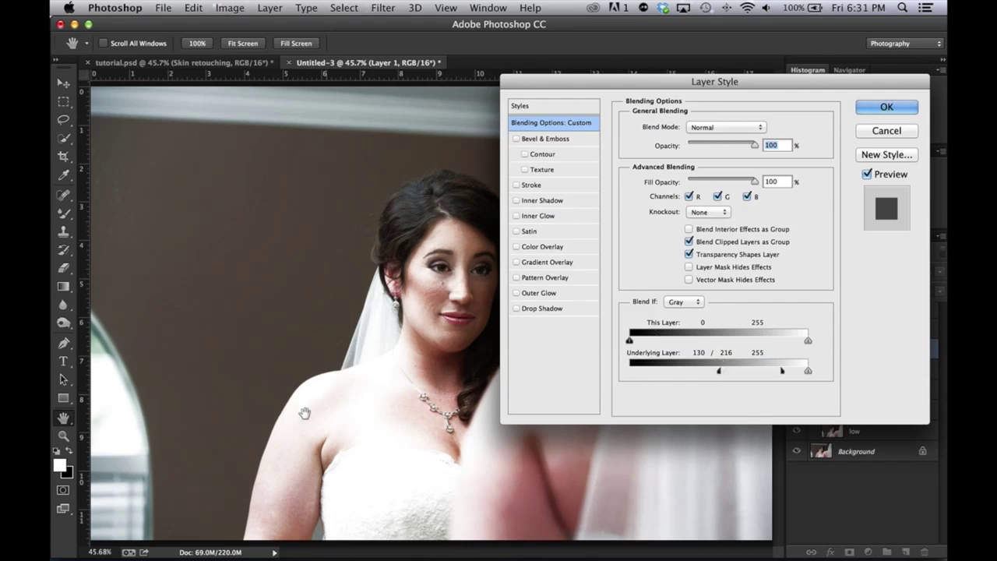
pyautogui.click(900, 107)
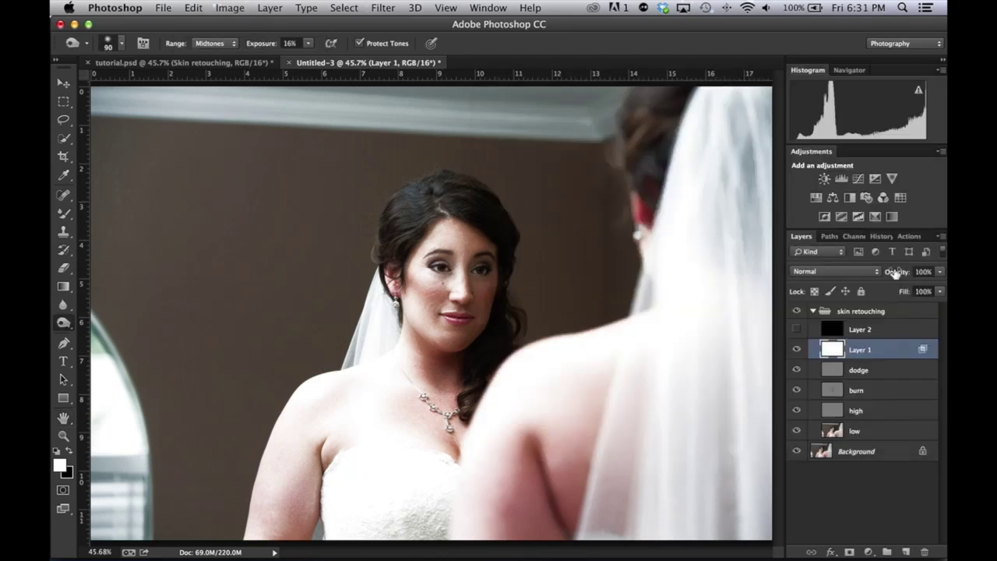
pyautogui.moveTo(900, 272); pyautogui.dragTo(852, 273)
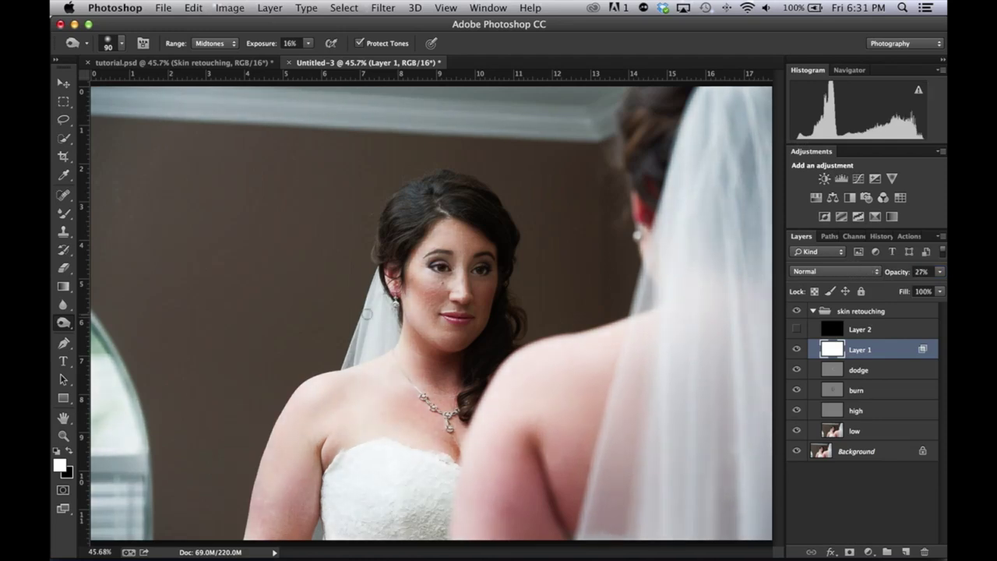
# Toggle the white layer's visibility to compare the photo with and without its highlight effect
pyautogui.click(796, 353)
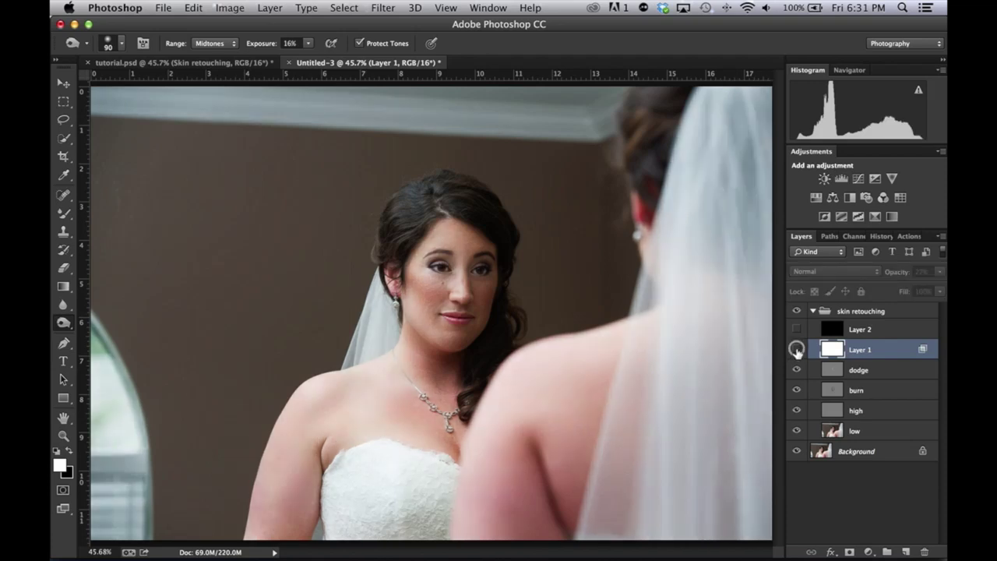
pyautogui.click(796, 352)
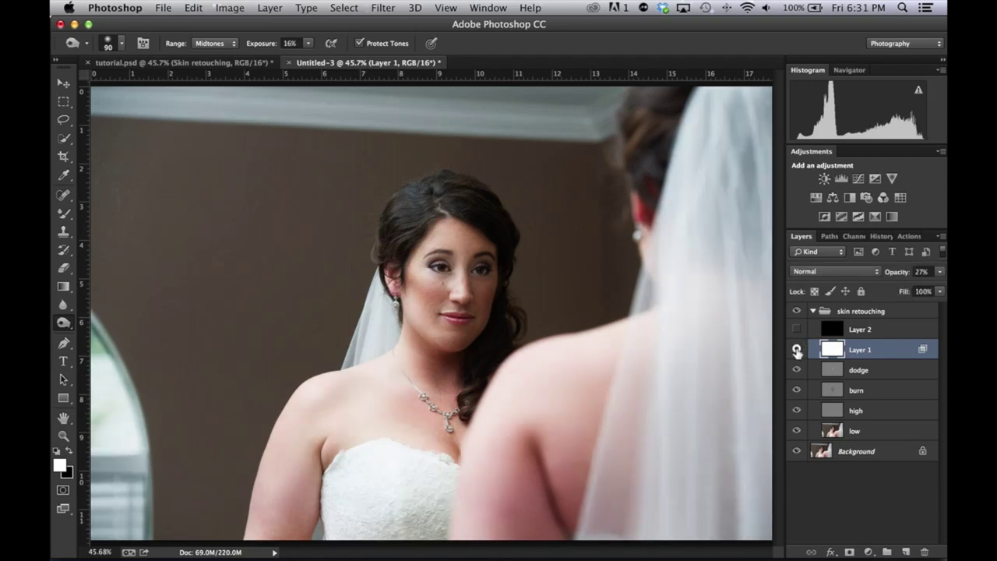
pyautogui.click(796, 352)
pyautogui.click(796, 352)
pyautogui.click(796, 352)
pyautogui.click(797, 352)
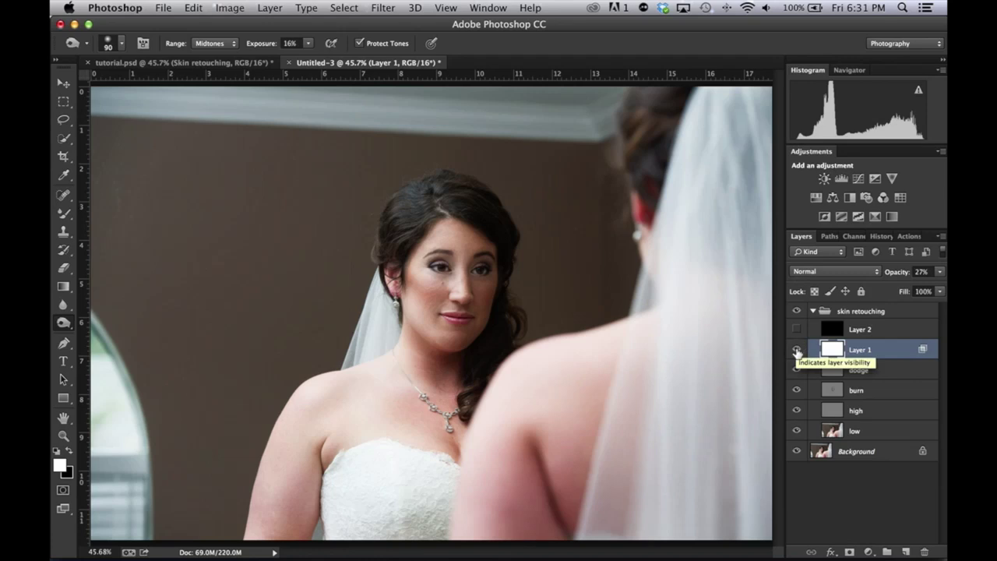
# Add a layer mask to the white layer and paint it black with a size 700 brush over the dress, window and veil
pyautogui.click(849, 552)
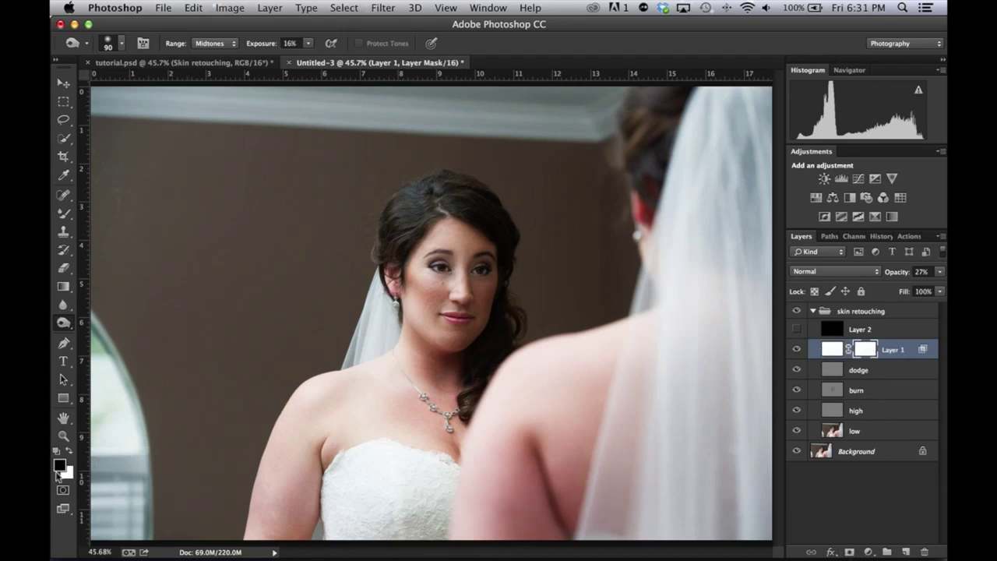
pyautogui.click(63, 209)
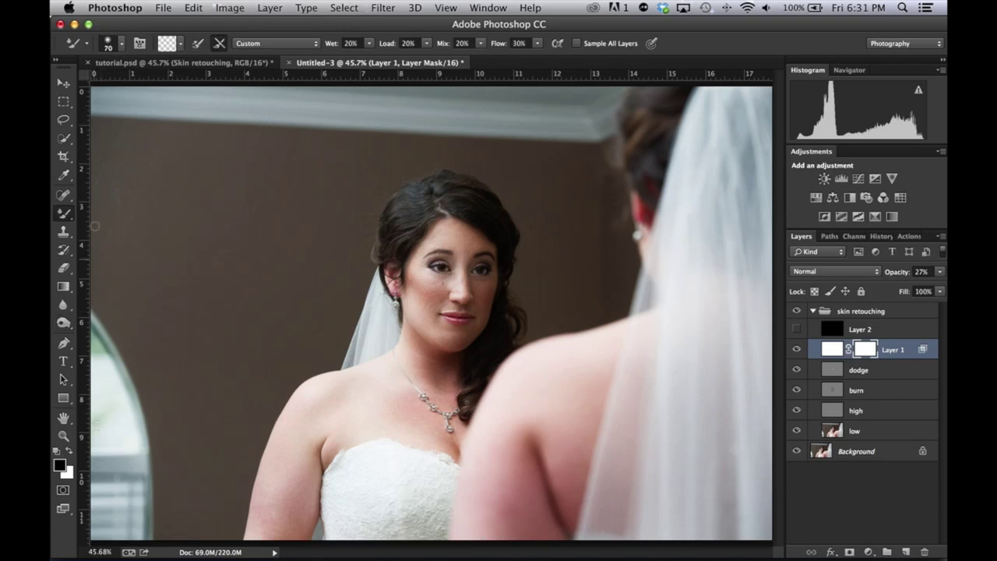
pyautogui.rightClick(63, 212)
pyautogui.click(121, 208)
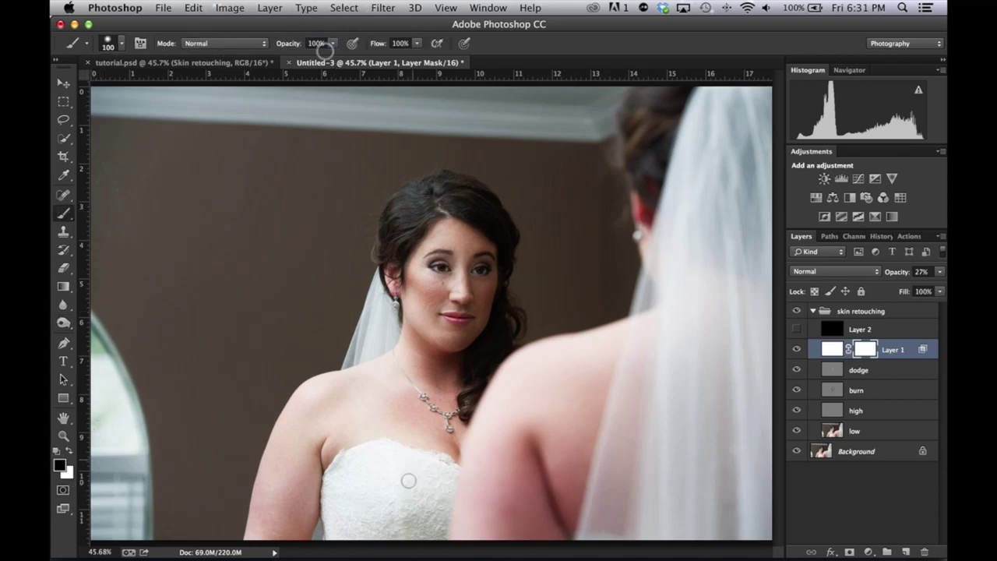
pyautogui.press(']')
pyautogui.press(']')
pyautogui.press(']')
pyautogui.press(']')
pyautogui.press(']')
pyautogui.press(']')
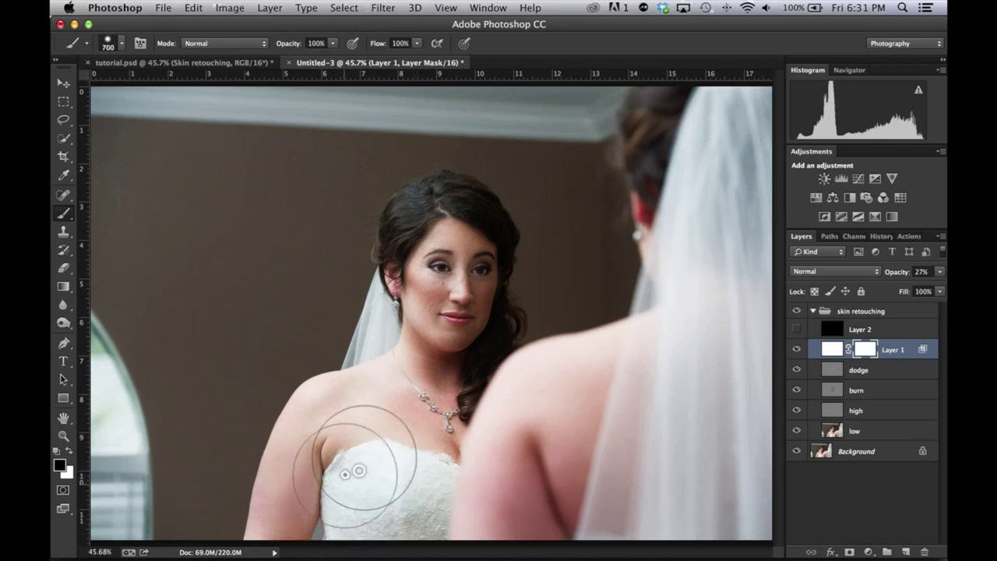
pyautogui.moveTo(185, 429)
pyautogui.mouseDown()
pyautogui.moveTo(155, 104)
pyautogui.moveTo(111, 351)
pyautogui.moveTo(151, 485)
pyautogui.mouseUp()
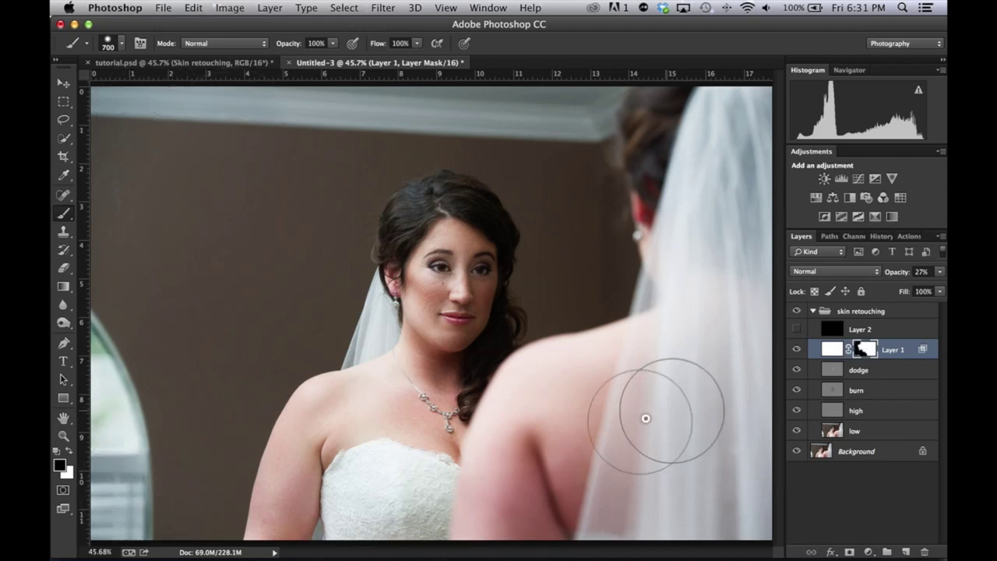
pyautogui.moveTo(646, 416)
pyautogui.mouseDown()
pyautogui.moveTo(719, 223)
pyautogui.moveTo(688, 325)
pyautogui.moveTo(662, 516)
pyautogui.mouseUp()
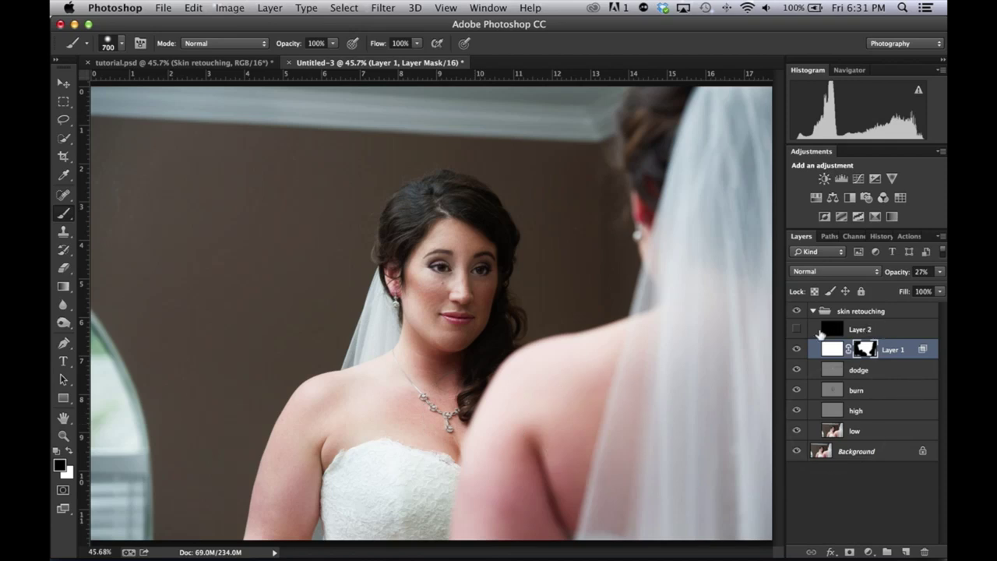
# Show the black layer and split its Underlying Layer white value of Blend If to 42 / 85
pyautogui.click(795, 329)
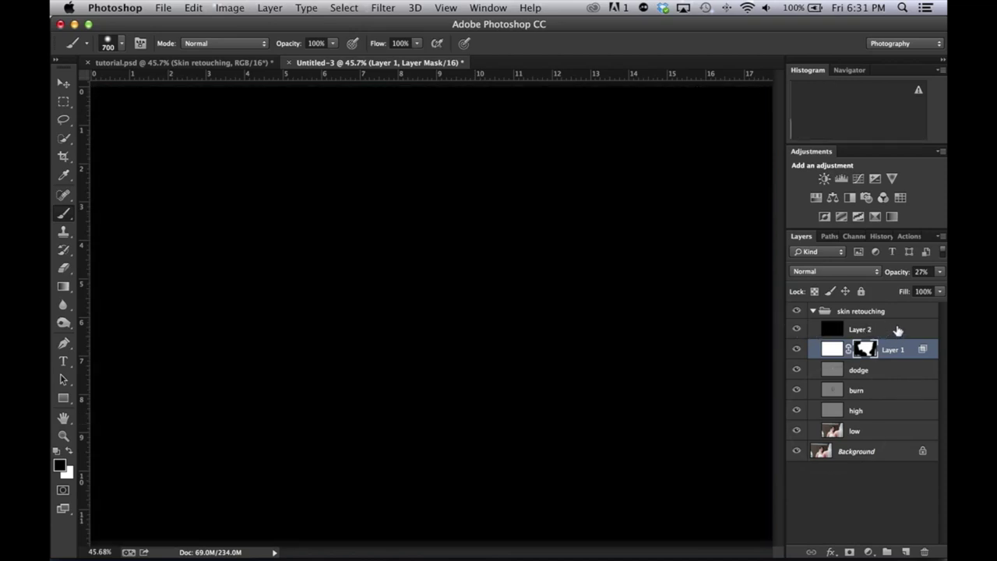
pyautogui.doubleClick(897, 327)
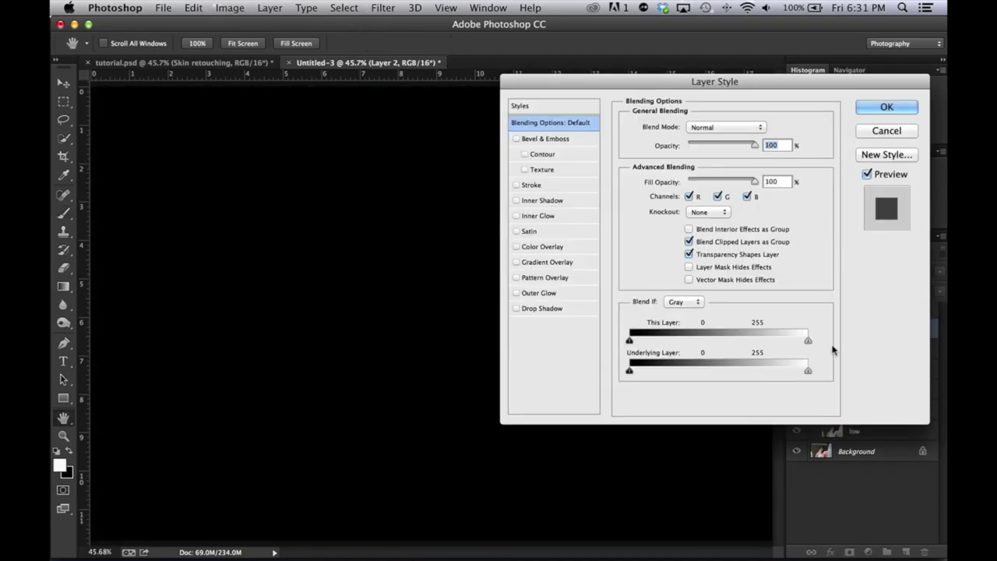
pyautogui.moveTo(631, 371); pyautogui.dragTo(541, 367)
pyautogui.moveTo(808, 372); pyautogui.dragTo(831, 372)
pyautogui.press('alt')
pyautogui.moveTo(807, 374); pyautogui.dragTo(677, 372)
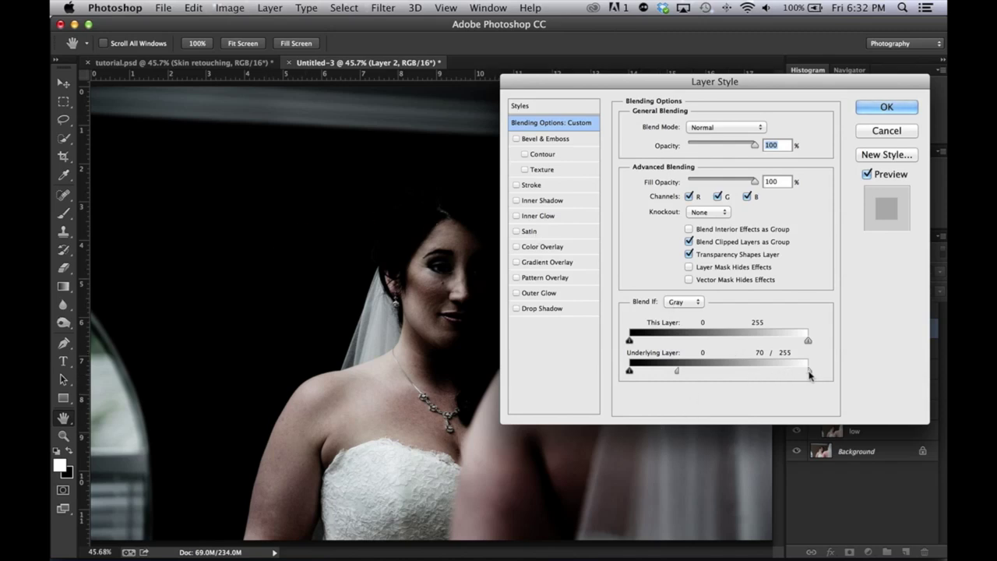
pyautogui.moveTo(809, 375); pyautogui.dragTo(659, 369)
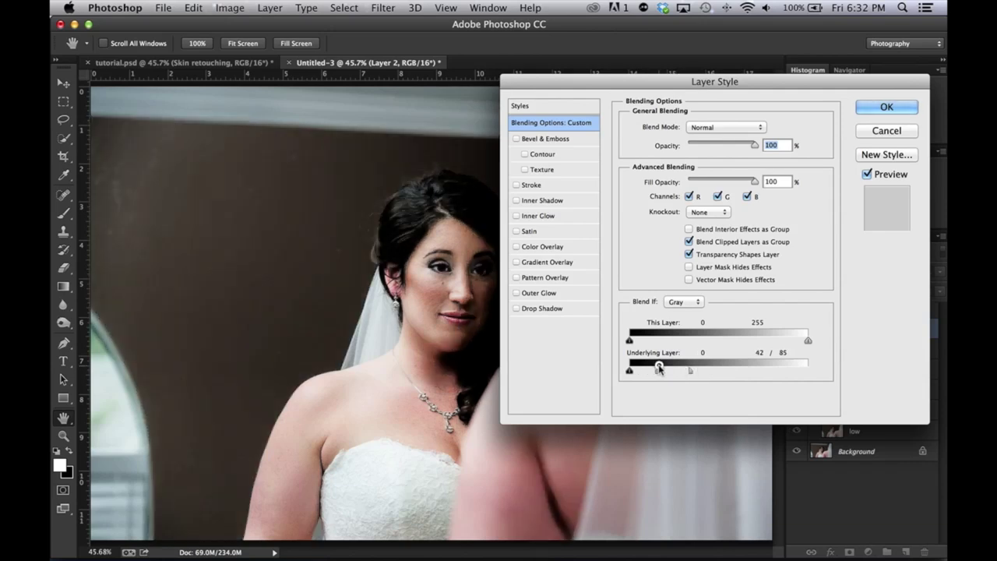
pyautogui.click(863, 106)
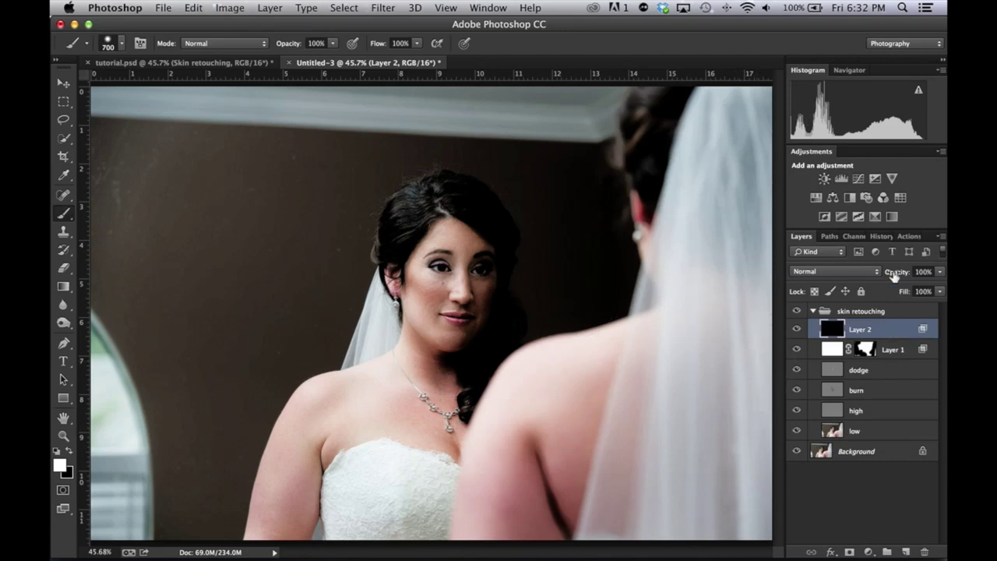
# Lower the black layer's opacity to 12% and compare the photo with and without the layer
pyautogui.moveTo(896, 276); pyautogui.dragTo(837, 271)
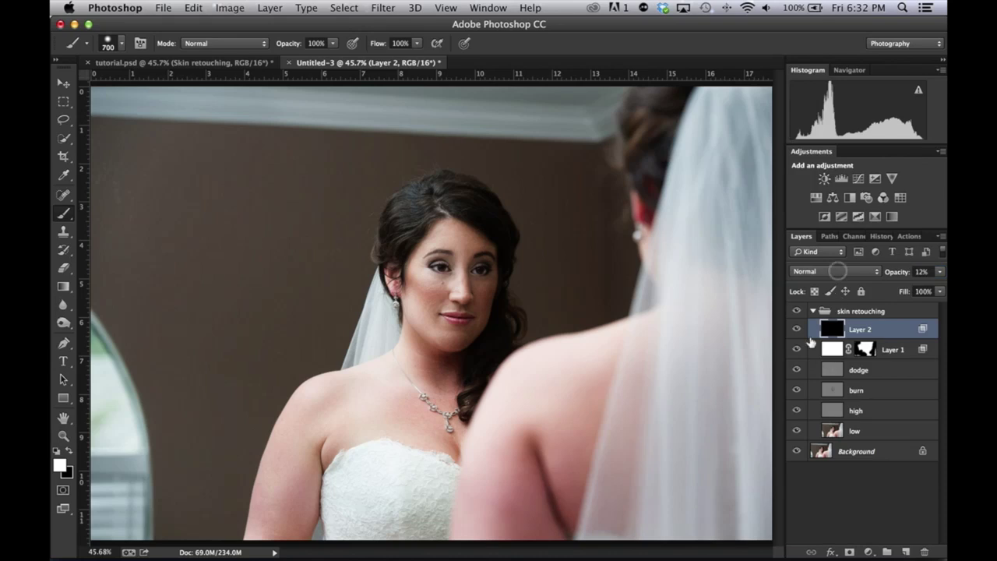
pyautogui.click(796, 329)
pyautogui.click(796, 329)
pyautogui.click(796, 329)
pyautogui.click(796, 328)
# Add a layer mask to the black layer and paint it black with a size 200 brush over the bride's shadowed eye
pyautogui.click(849, 552)
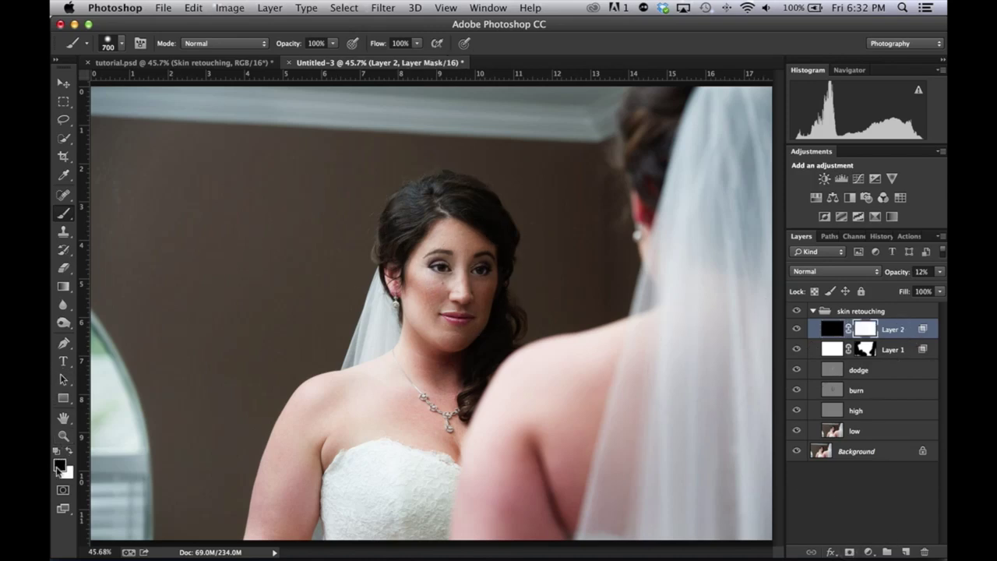
pyautogui.press('[')
pyautogui.press('[')
pyautogui.press('[')
pyautogui.press('[')
pyautogui.press('[')
pyautogui.moveTo(472, 260); pyautogui.dragTo(491, 267)
# Toggle the visibility of the black layer and the white layer to check the effect of each on the photo
pyautogui.click(797, 329)
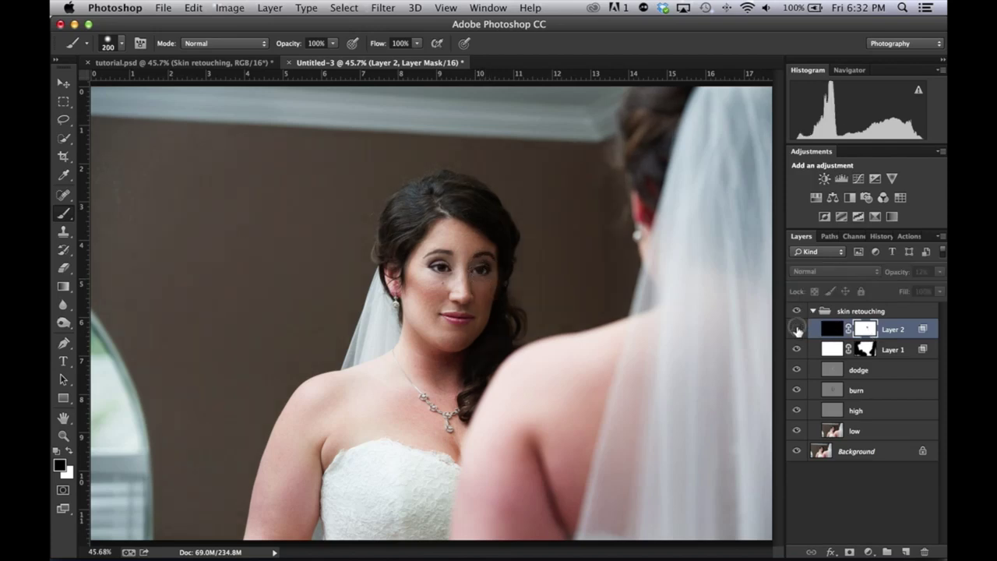
pyautogui.click(796, 329)
pyautogui.click(797, 329)
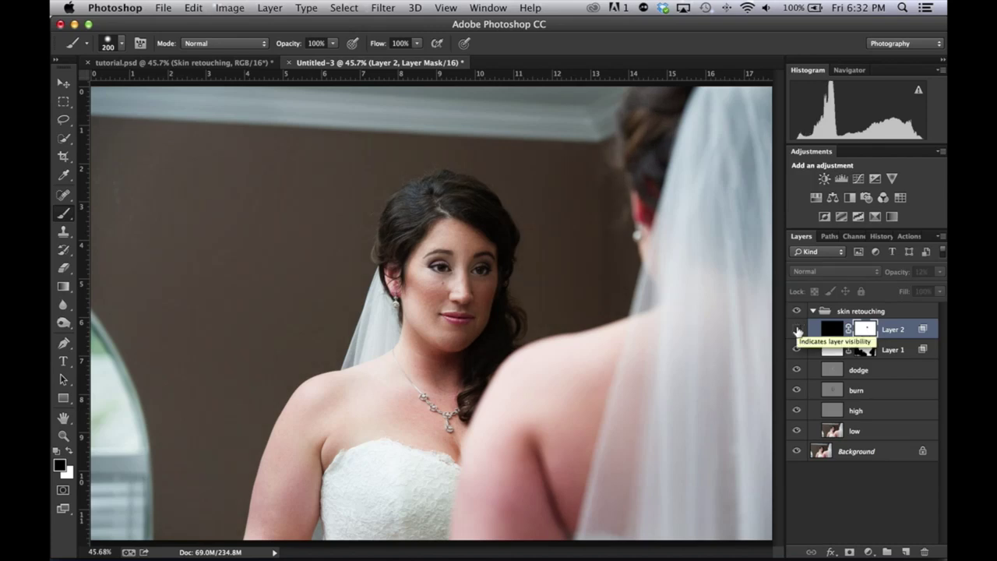
pyautogui.click(796, 329)
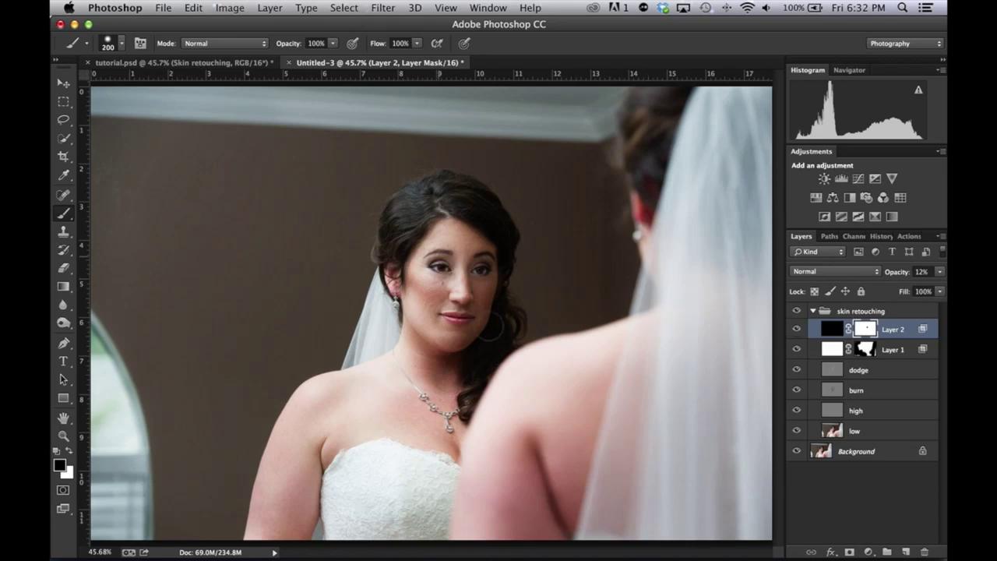
pyautogui.click(796, 329)
pyautogui.click(796, 329)
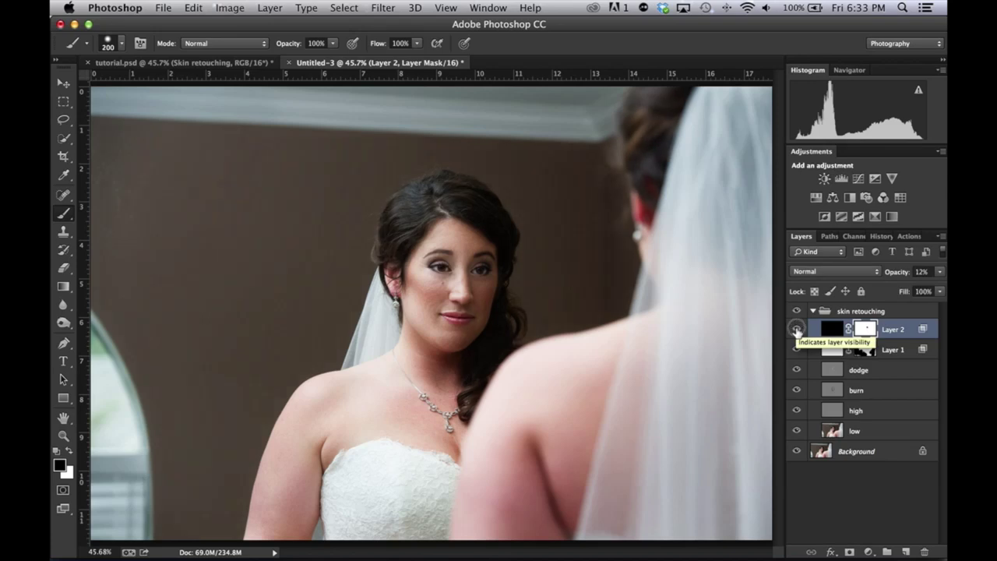
pyautogui.click(797, 349)
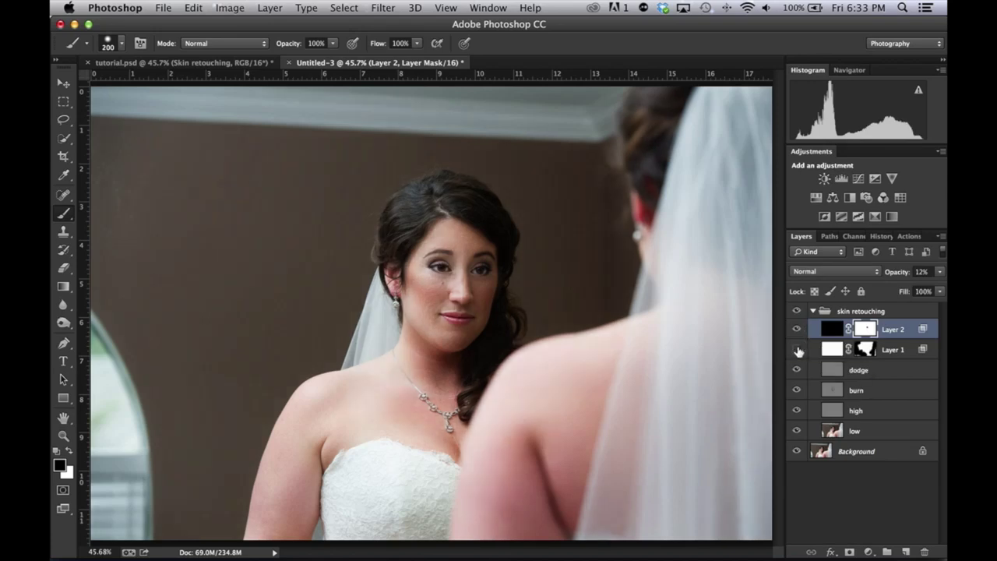
pyautogui.click(797, 349)
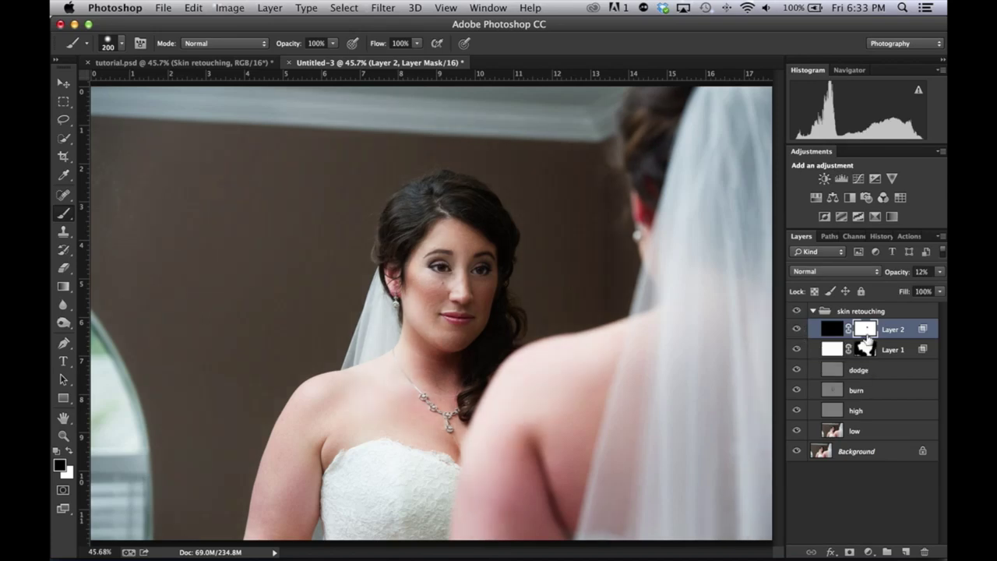
# Add a Hue/Saturation adjustment layer with Saturation +66 and invert its mask to black
pyautogui.click(815, 197)
pyautogui.moveTo(692, 234); pyautogui.dragTo(732, 236)
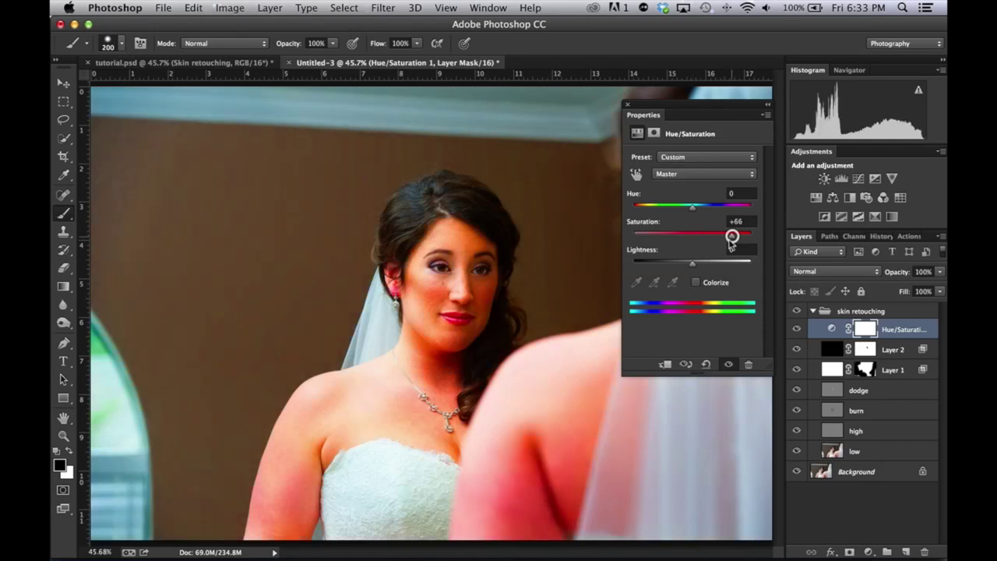
pyautogui.click(629, 105)
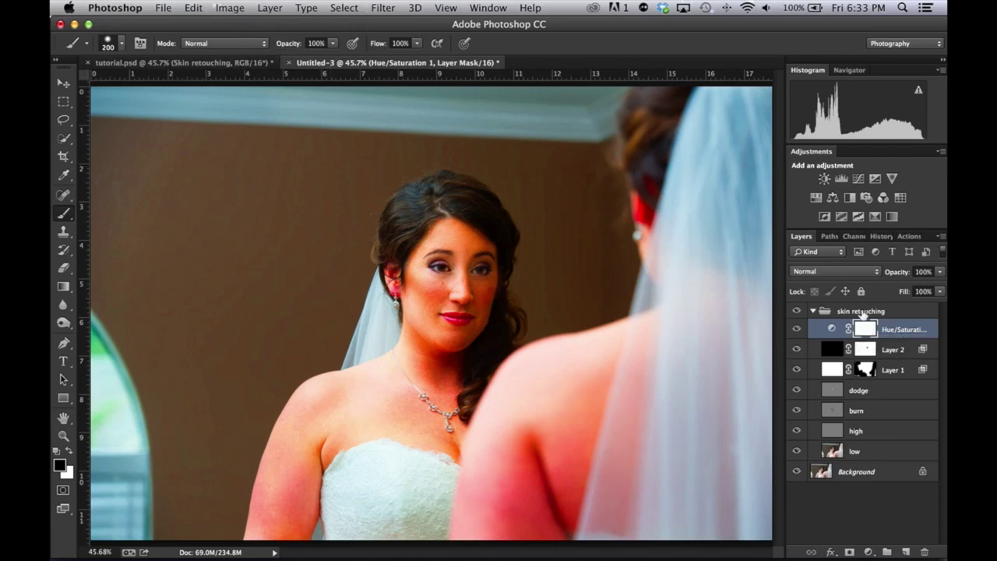
pyautogui.press('super+i')
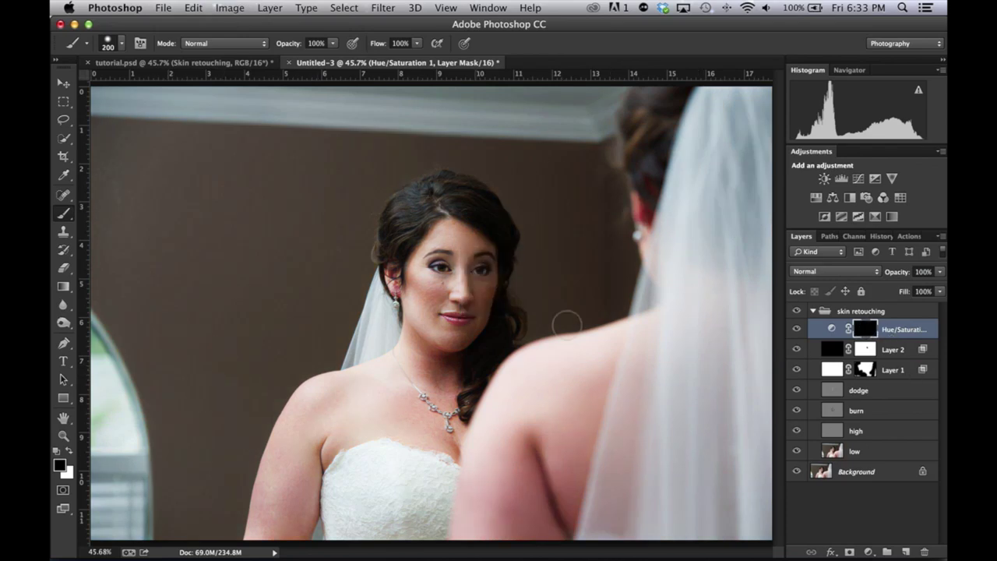
# Paint white on the Hue/Saturation mask over both of the bride's irises with a size 45 brush
pyautogui.press('super+equal')
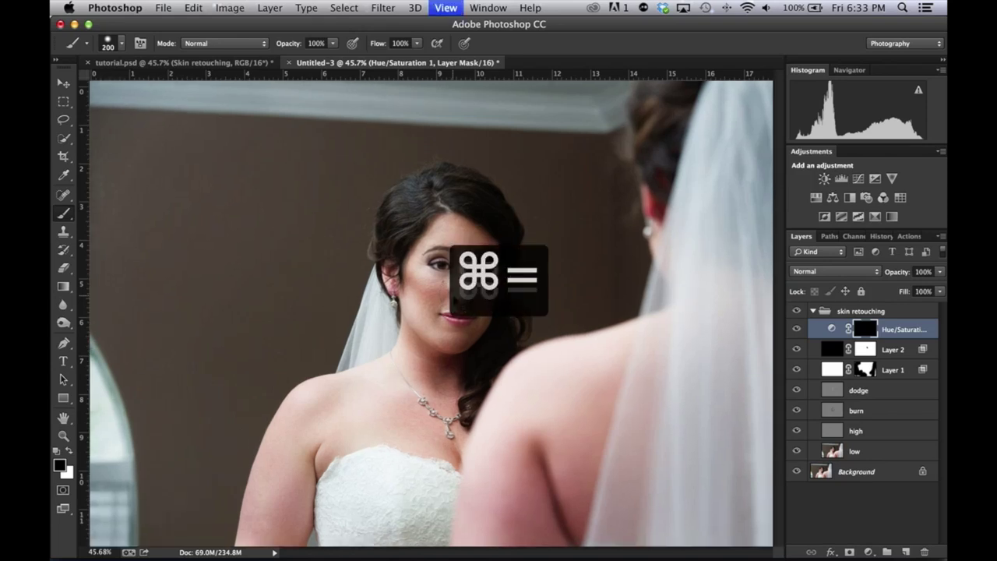
pyautogui.press('super+equal')
pyautogui.press('super+equal')
pyautogui.press('super+equal')
pyautogui.press('super+equal')
pyautogui.press('super+equal')
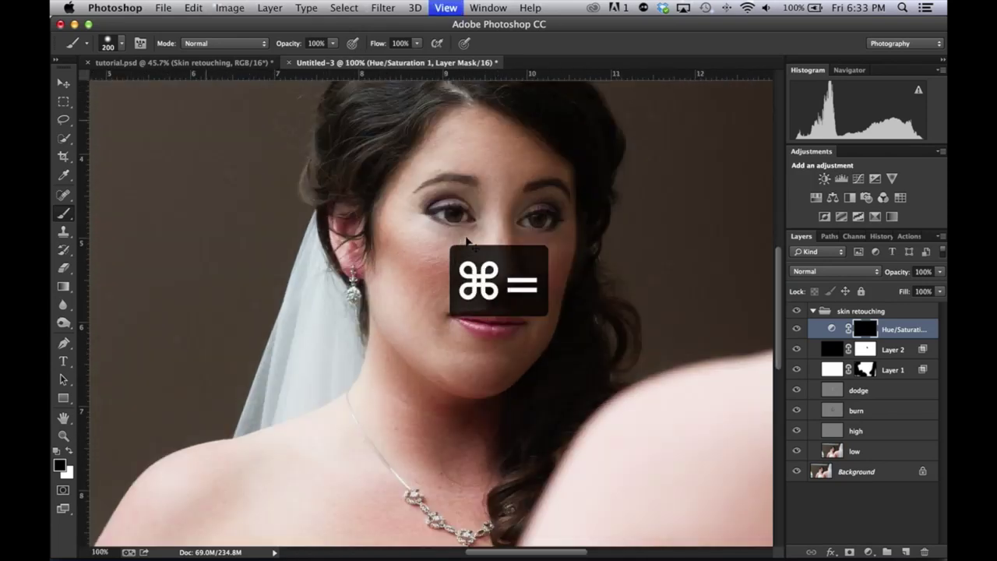
pyautogui.scroll(5, 496, 361)
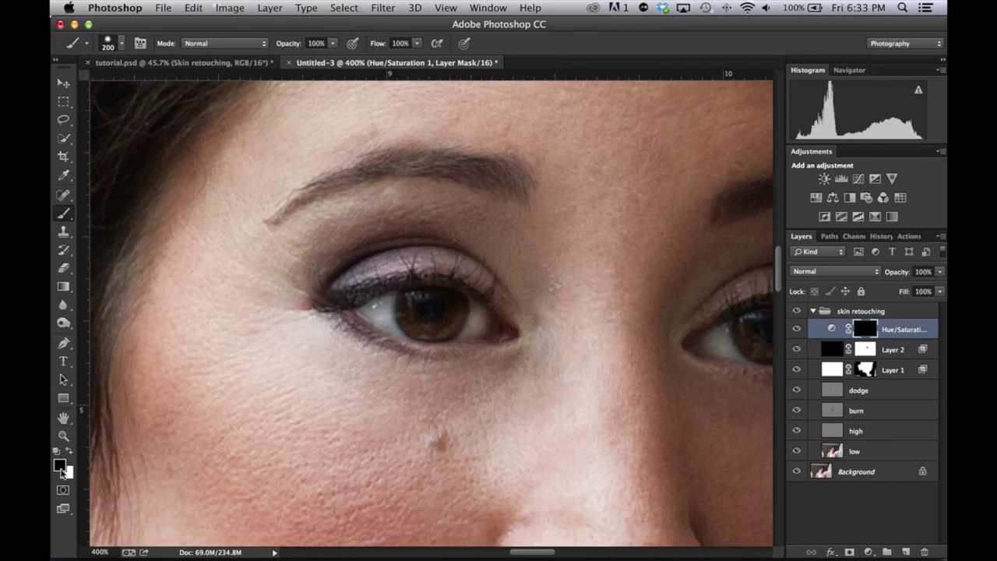
pyautogui.click(70, 460)
pyautogui.press('[')
pyautogui.press('[')
pyautogui.press('[')
pyautogui.press('[')
pyautogui.press('[')
pyautogui.press('[')
pyautogui.press('[')
pyautogui.press('[')
pyautogui.press('[')
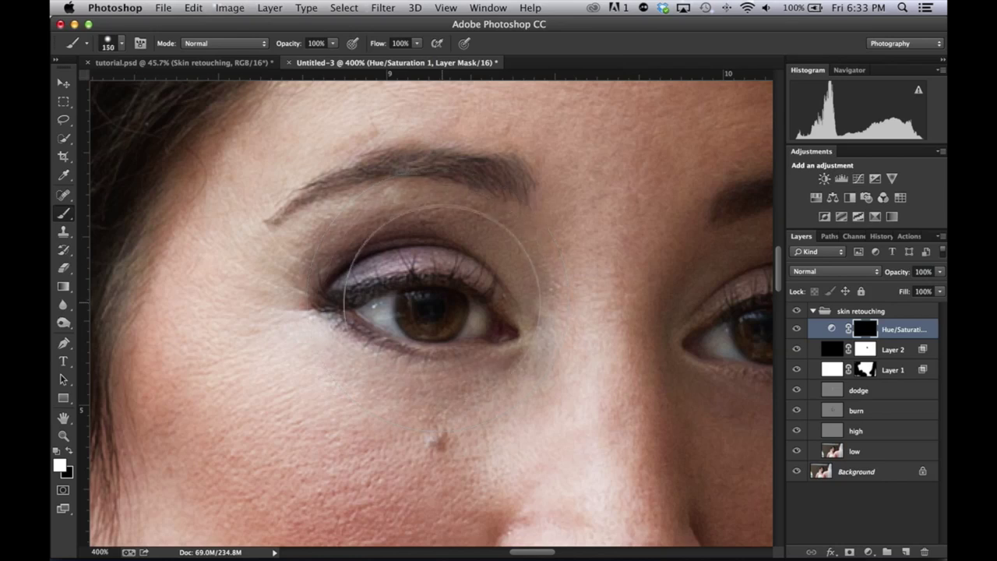
pyautogui.press('[')
pyautogui.moveTo(434, 314); pyautogui.dragTo(434, 312)
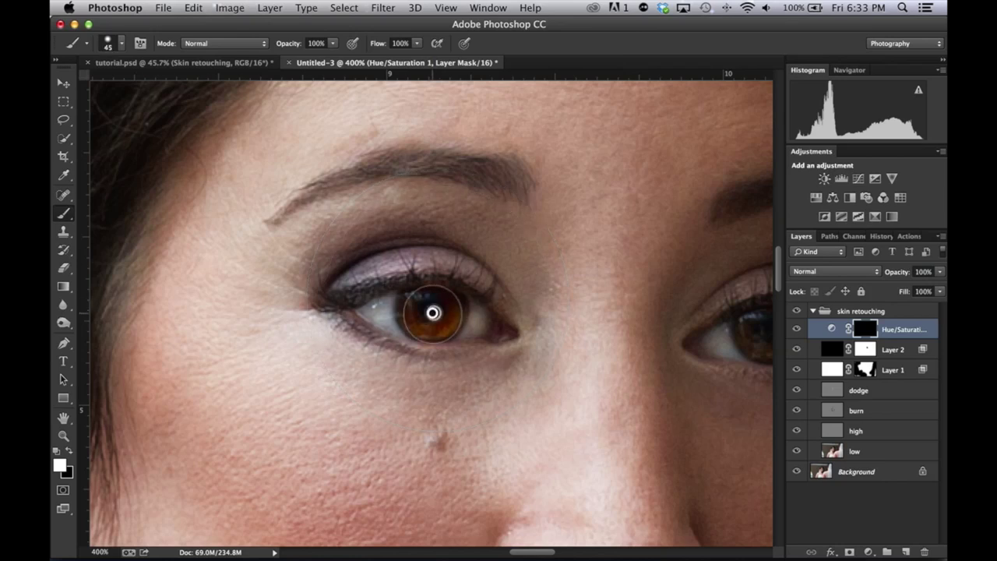
pyautogui.hscroll(5, 475, 343)
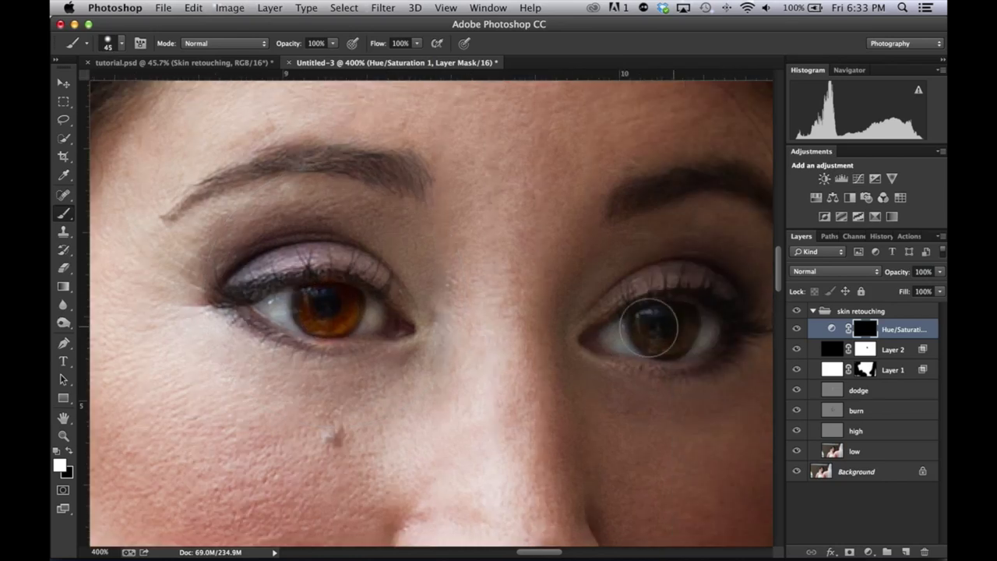
pyautogui.click(662, 326)
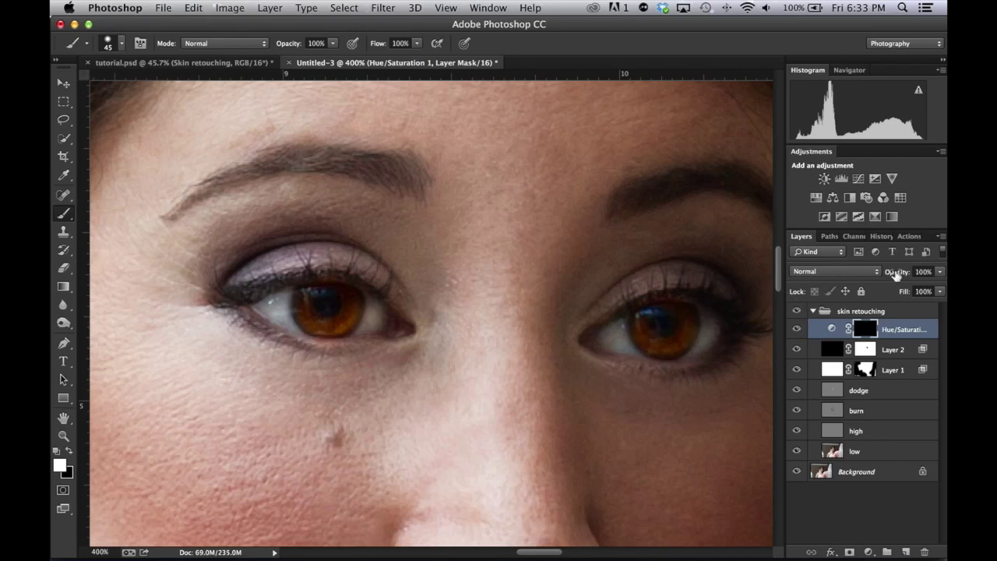
# Lower the Hue/Saturation layer's opacity to 53% and compare the whole photo with and without the eye enhancement
pyautogui.moveTo(895, 274); pyautogui.dragTo(887, 276)
pyautogui.press('super+0')
pyautogui.click(796, 329)
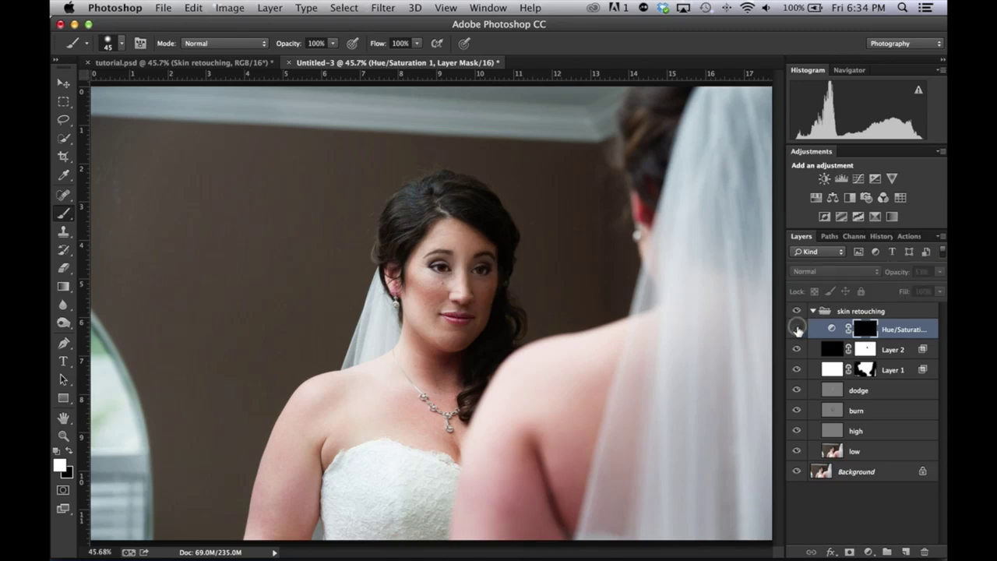
pyautogui.click(797, 329)
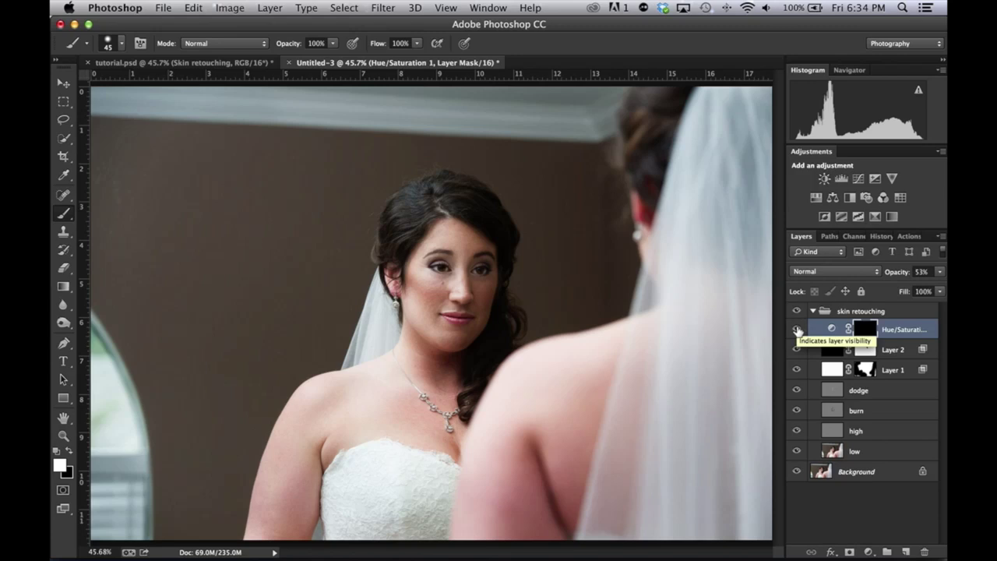
pyautogui.click(912, 327)
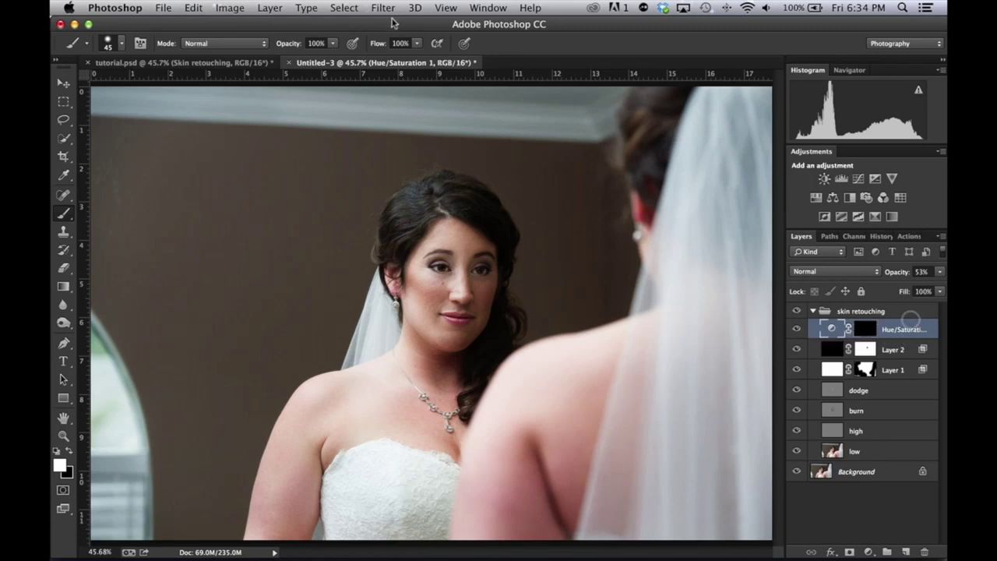
# Glance at the finished reference in tutorial.psd, and add a new empty layer above the Hue/Saturation layer in Untitled-3
pyautogui.click(215, 62)
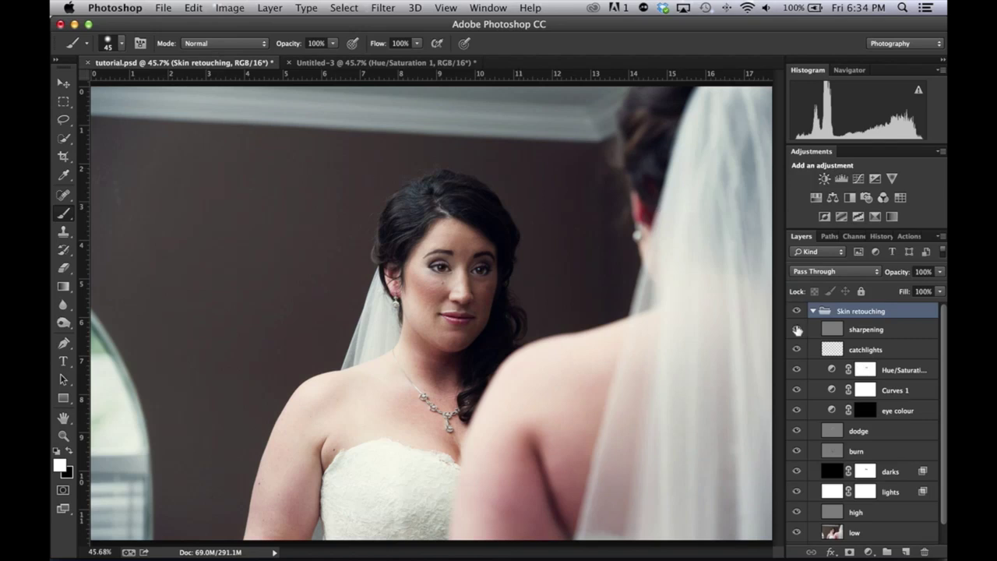
pyautogui.click(342, 63)
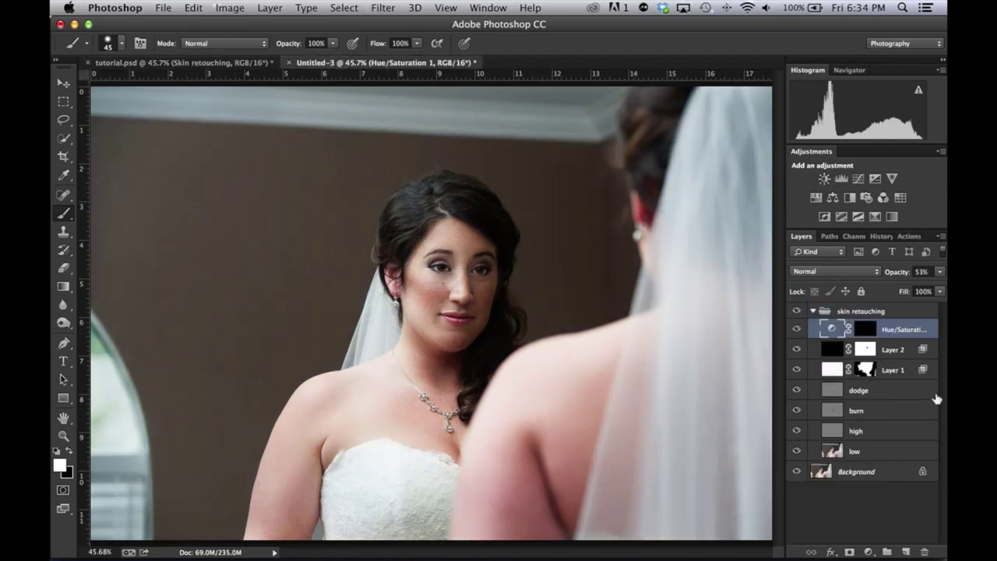
pyautogui.press('super+equal')
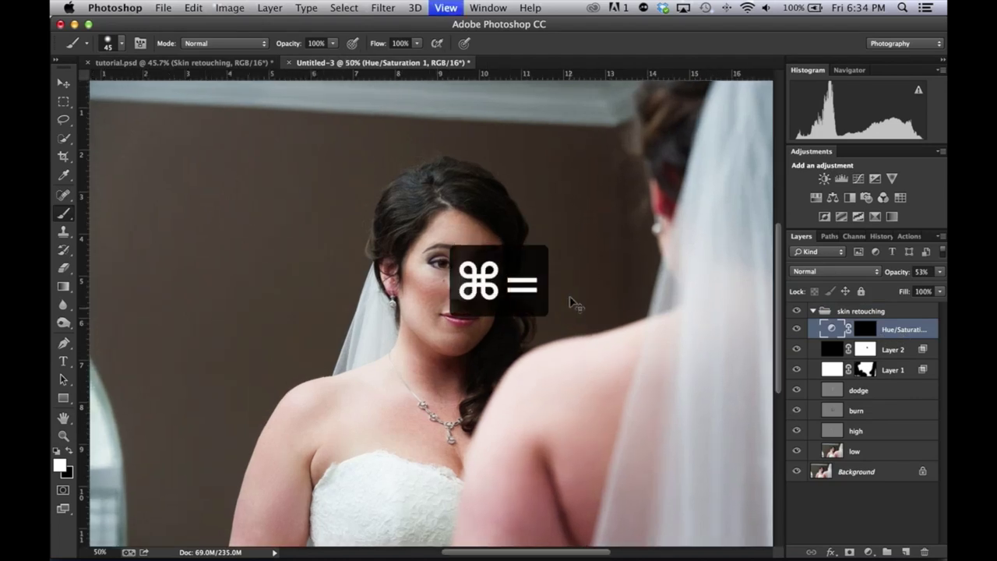
pyautogui.press('super+equal')
pyautogui.press('super+equal')
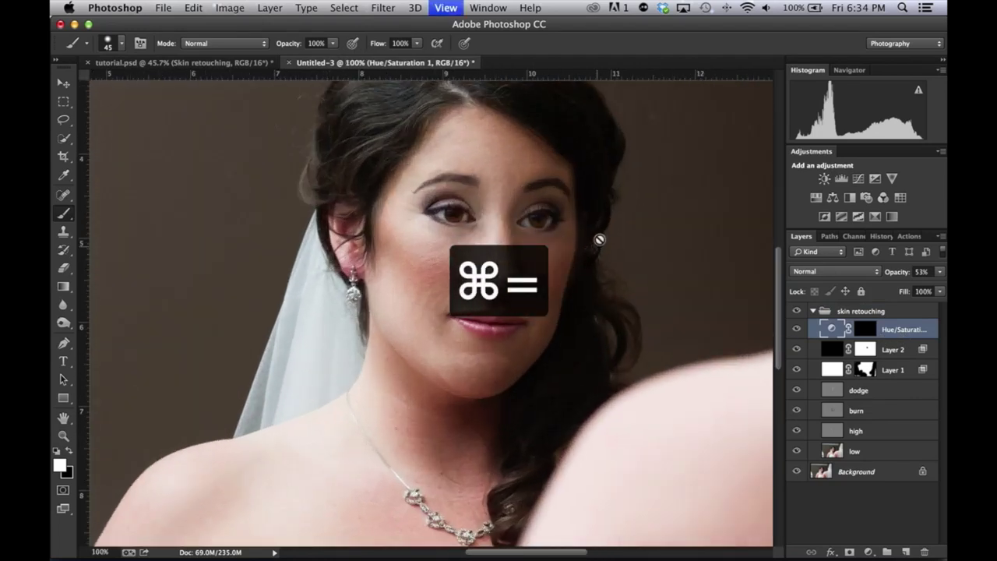
pyautogui.moveTo(593, 218); pyautogui.dragTo(502, 313)
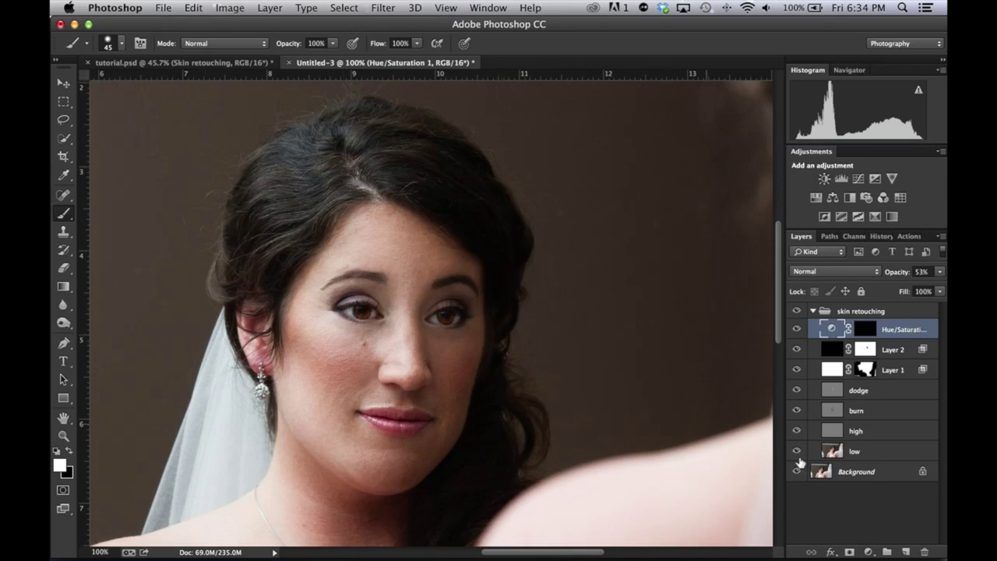
pyautogui.click(905, 552)
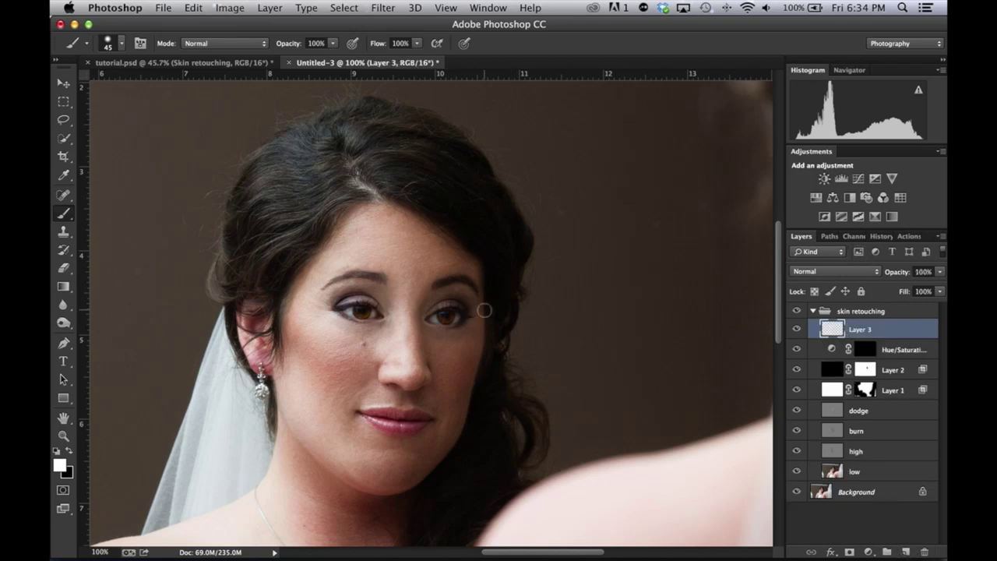
# Paint one small white catchlight dot in each of the bride's eyes on the empty layer with a size 10 brush
pyautogui.press('super+equal')
pyautogui.press('super+equal')
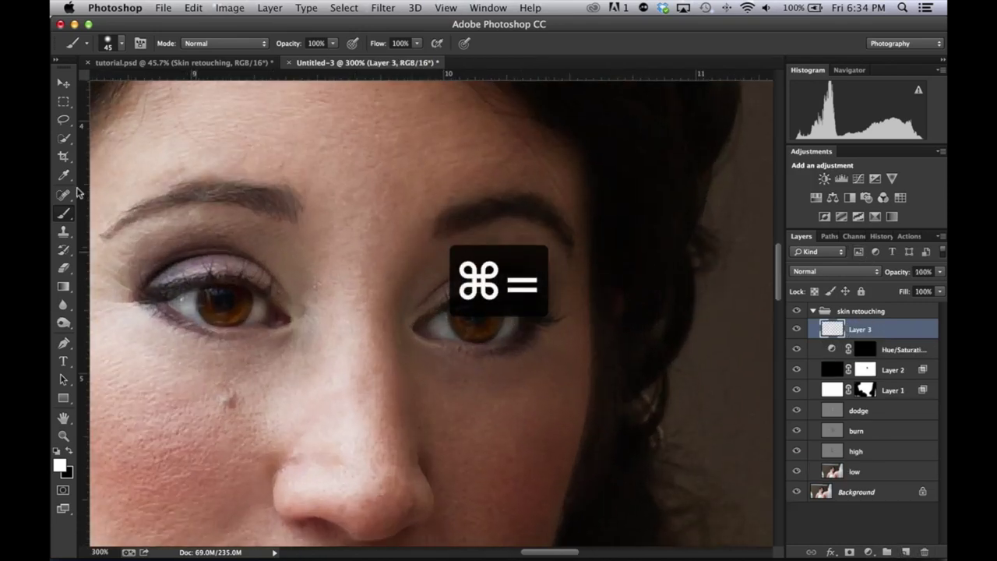
pyautogui.moveTo(454, 374); pyautogui.dragTo(478, 356)
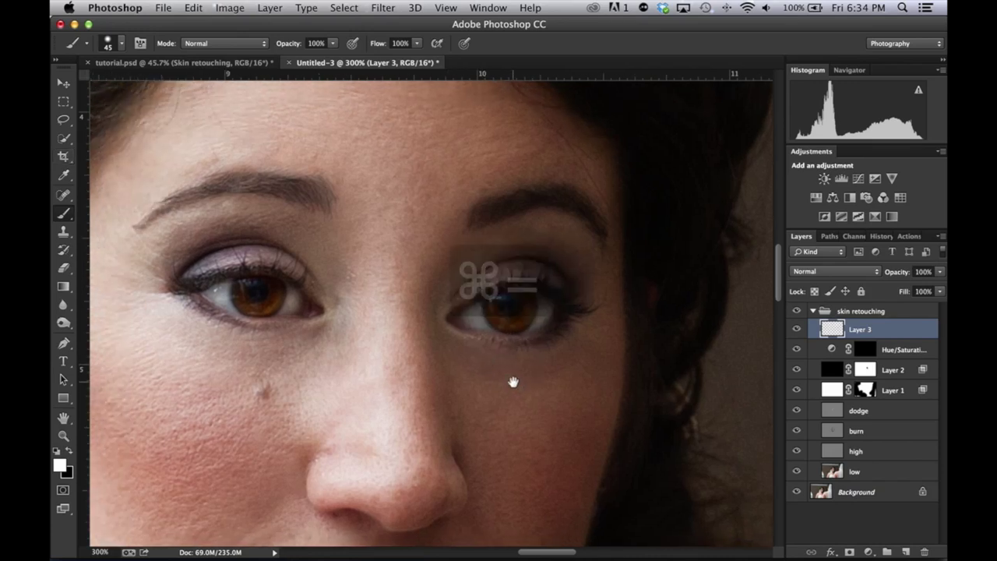
pyautogui.scroll(3, 513, 381)
pyautogui.hscroll(-3, 514, 382)
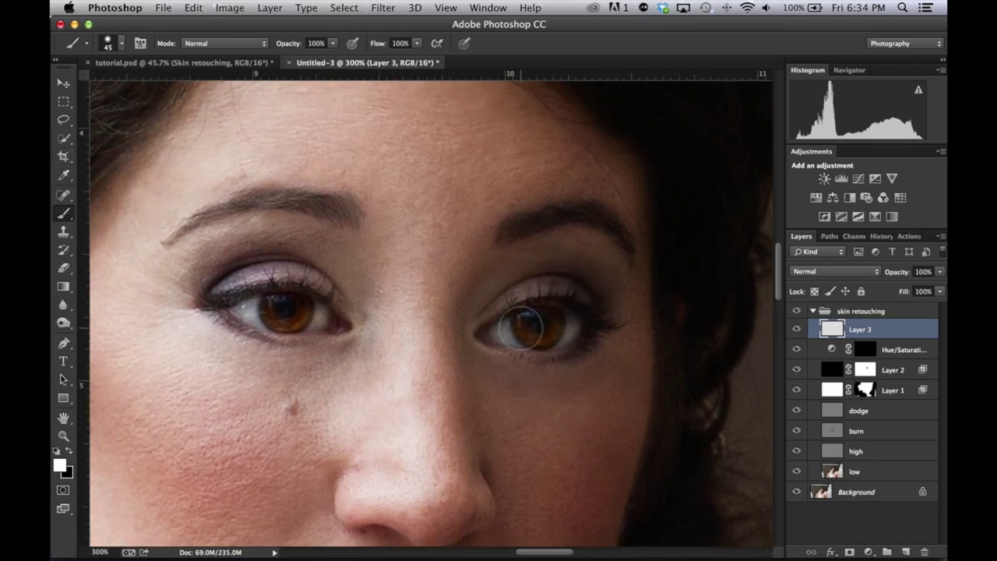
pyautogui.press('[')
pyautogui.press('[')
pyautogui.press('[')
pyautogui.press('[')
pyautogui.press('[')
pyautogui.press('[')
pyautogui.click(529, 317)
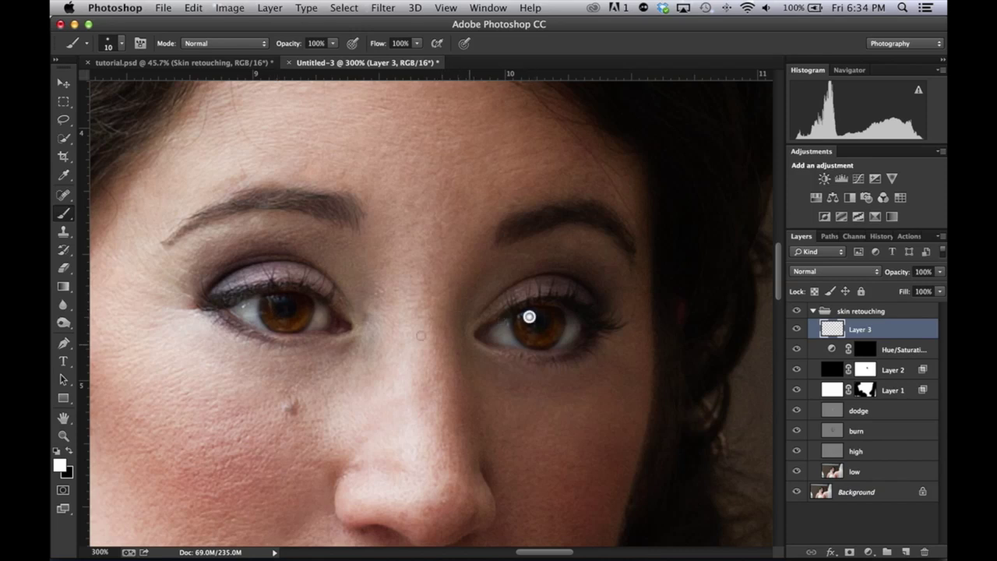
pyautogui.click(273, 302)
pyautogui.press('super+0')
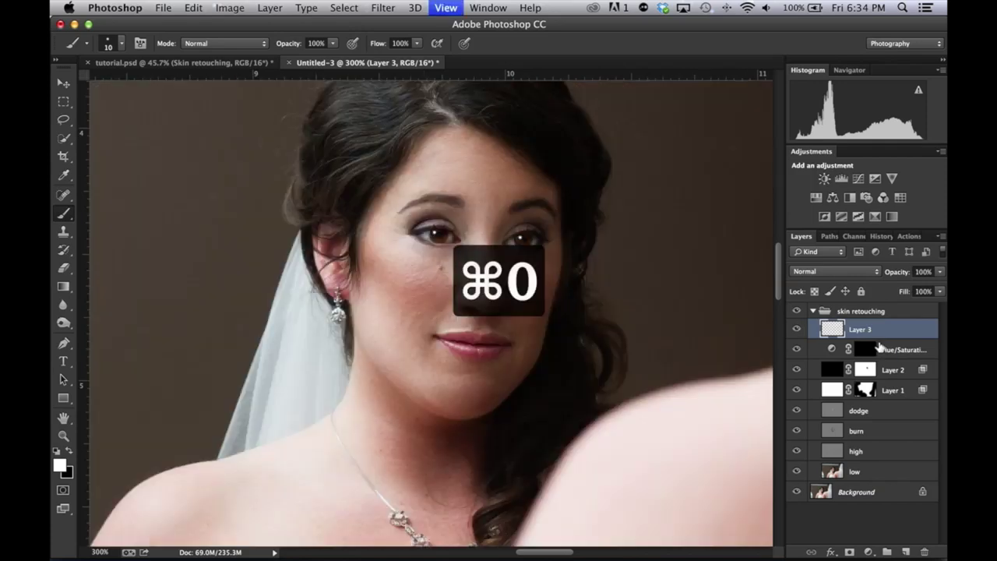
# Soften the catchlights with a Gaussian Blur of 3.1 pixels radius
pyautogui.click(398, 9)
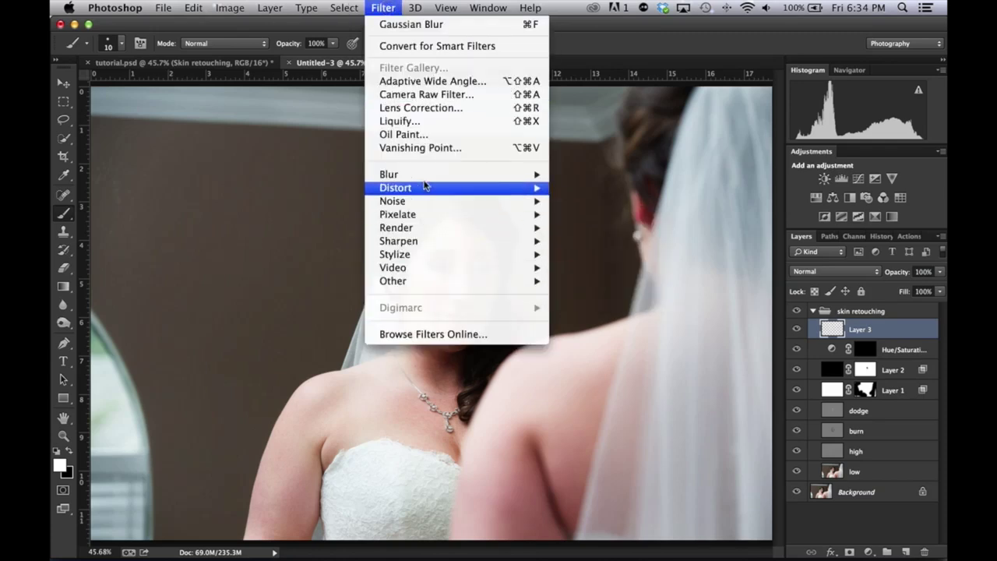
pyautogui.moveTo(420, 176)
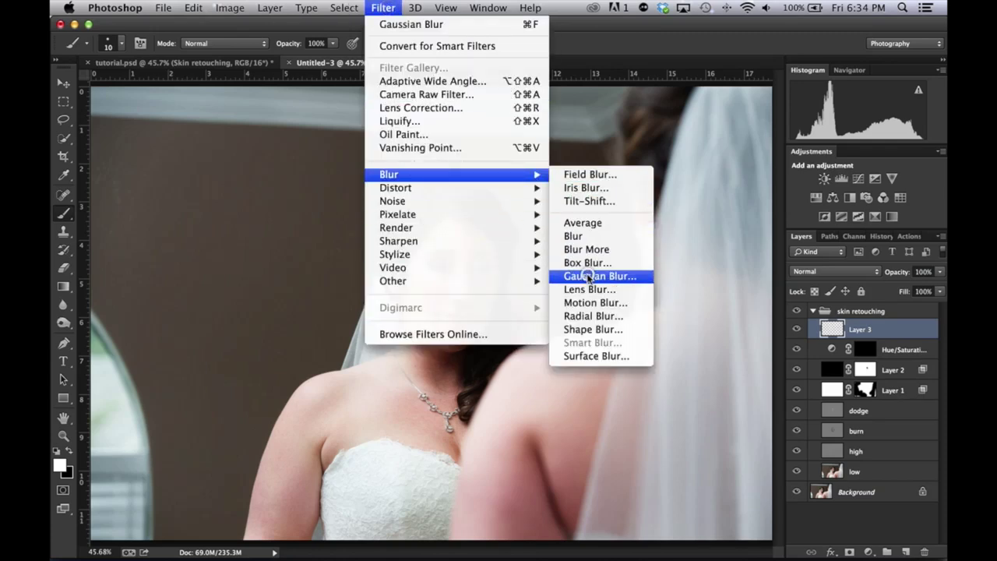
pyautogui.click(589, 277)
pyautogui.press('super+equal')
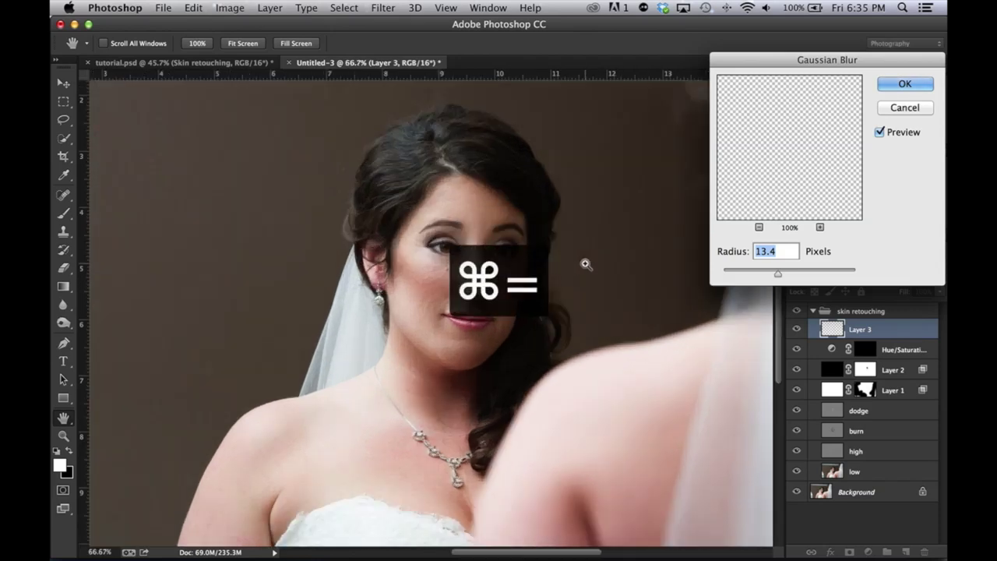
pyautogui.press('super+equal')
pyautogui.press('super+equal')
pyautogui.press('super+equal')
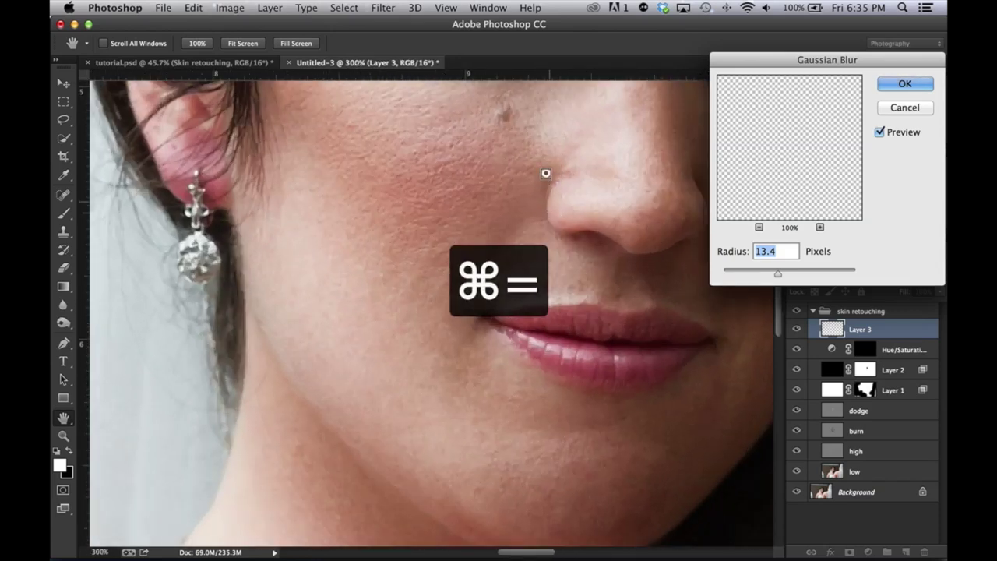
pyautogui.moveTo(545, 173); pyautogui.dragTo(392, 382)
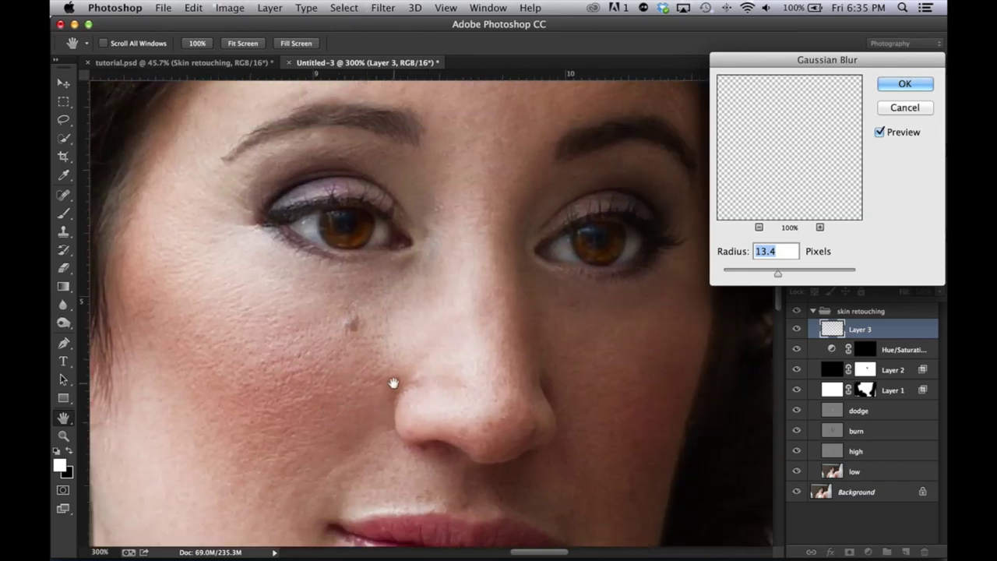
pyautogui.click(751, 271)
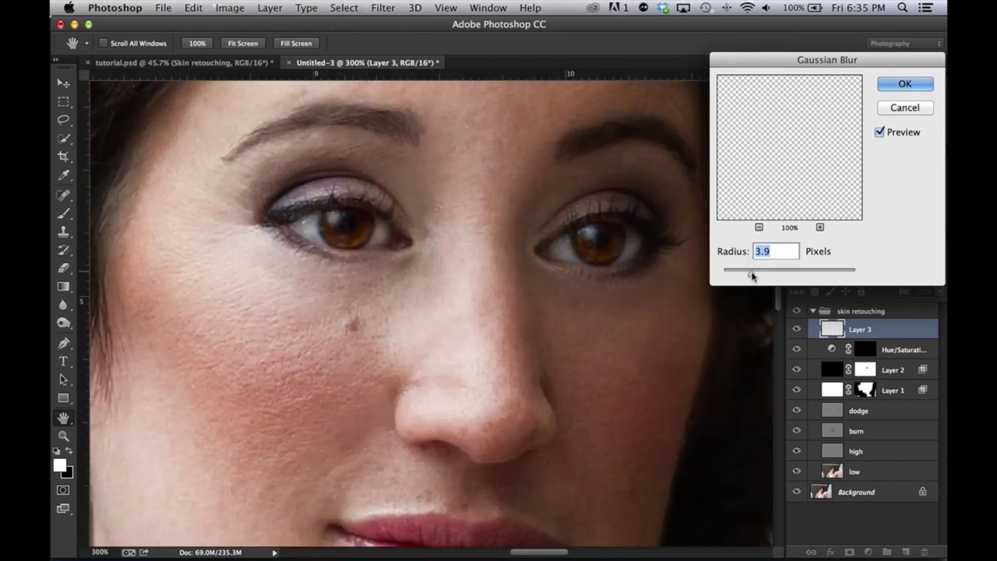
pyautogui.moveTo(752, 274); pyautogui.dragTo(744, 274)
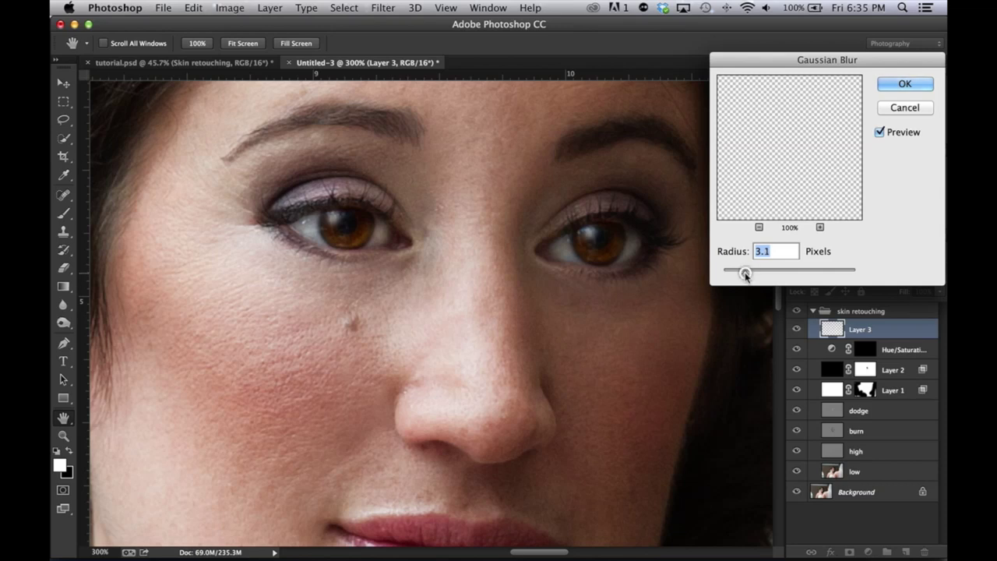
pyautogui.click(888, 86)
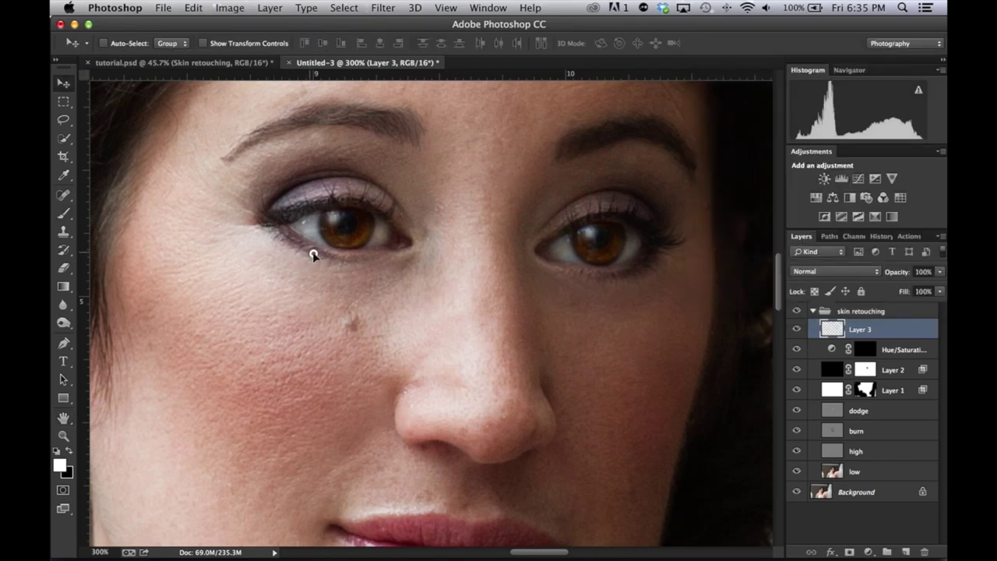
# Nudge the catchlights slightly upward in the eyes and lower their layer's opacity to 73%
pyautogui.moveTo(312, 255); pyautogui.dragTo(311, 252)
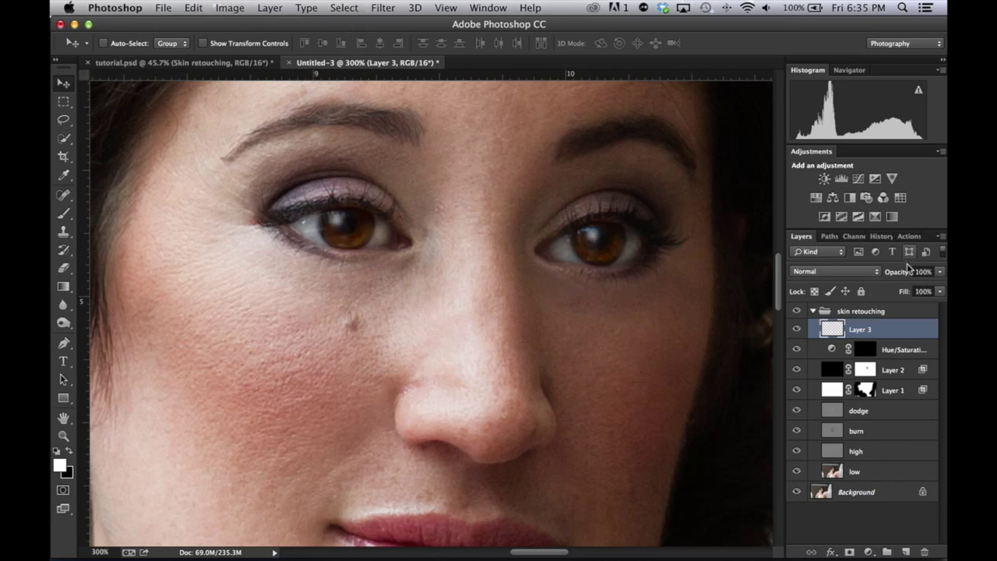
pyautogui.moveTo(900, 274); pyautogui.dragTo(878, 273)
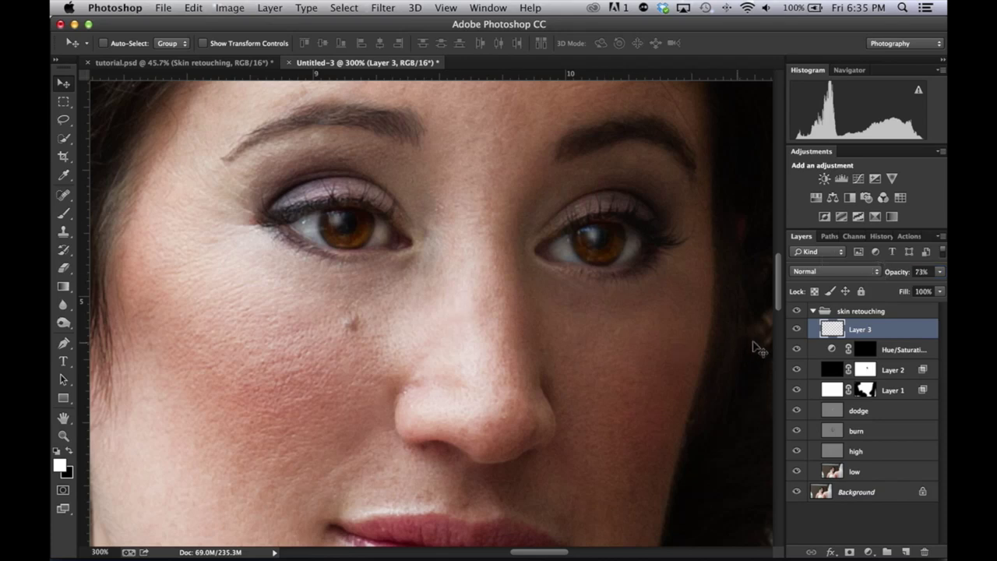
# Toggle the catchlight layer and the whole skin retouching group to compare the photo before and after
pyautogui.click(794, 330)
pyautogui.click(793, 330)
pyautogui.press('super+0')
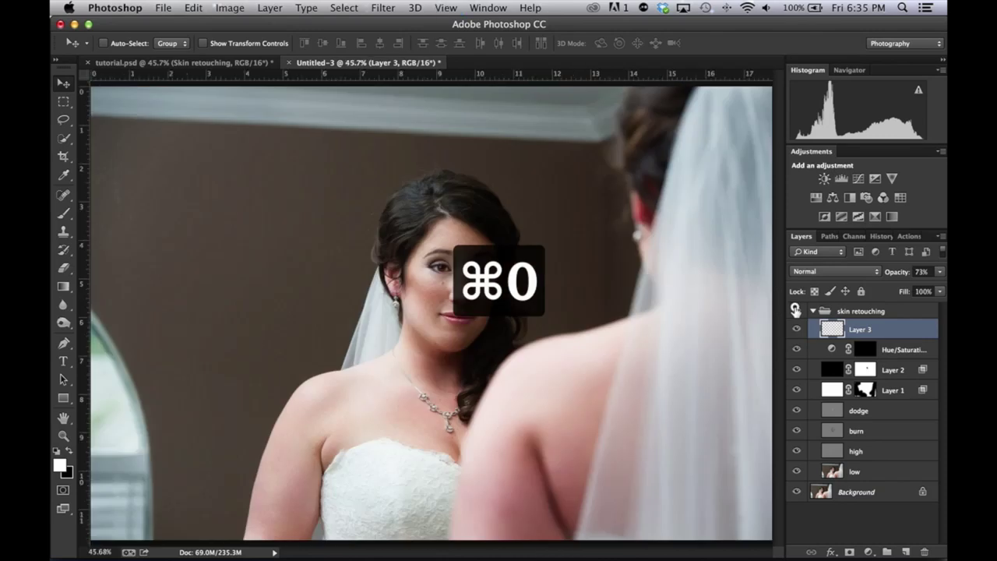
pyautogui.click(795, 312)
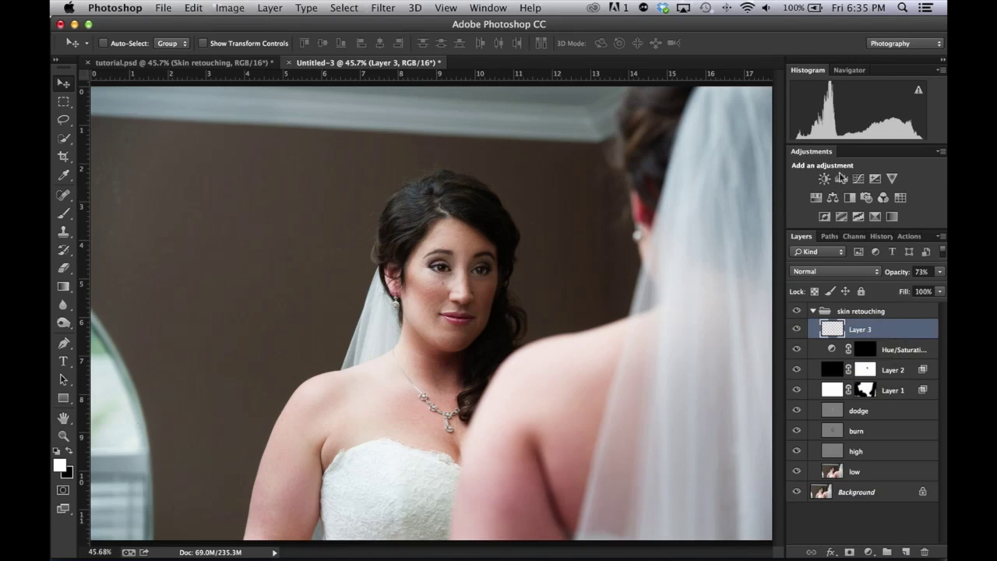
# Add a Curves adjustment layer and raise the Blue channel's black point to output 12
pyautogui.click(859, 178)
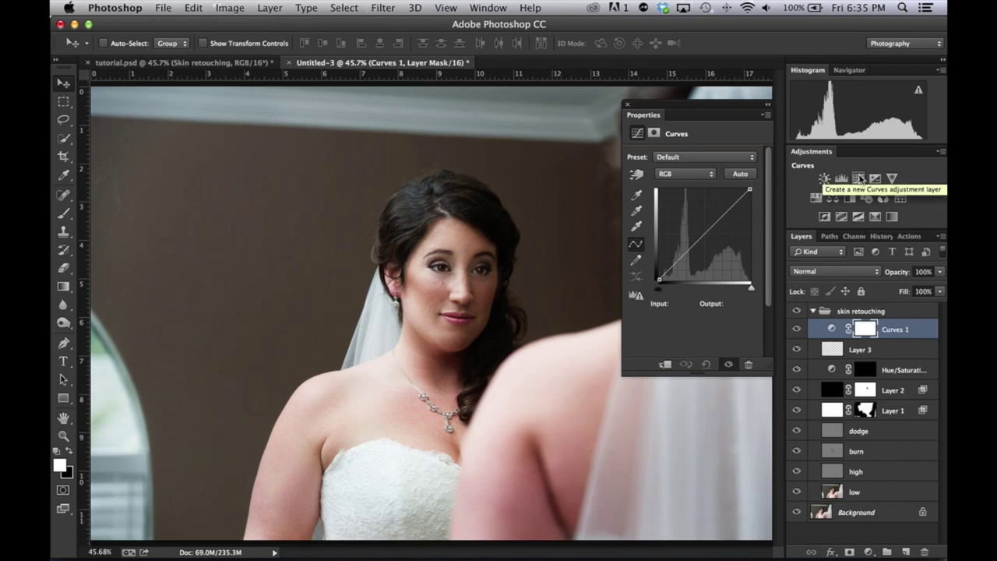
pyautogui.click(696, 174)
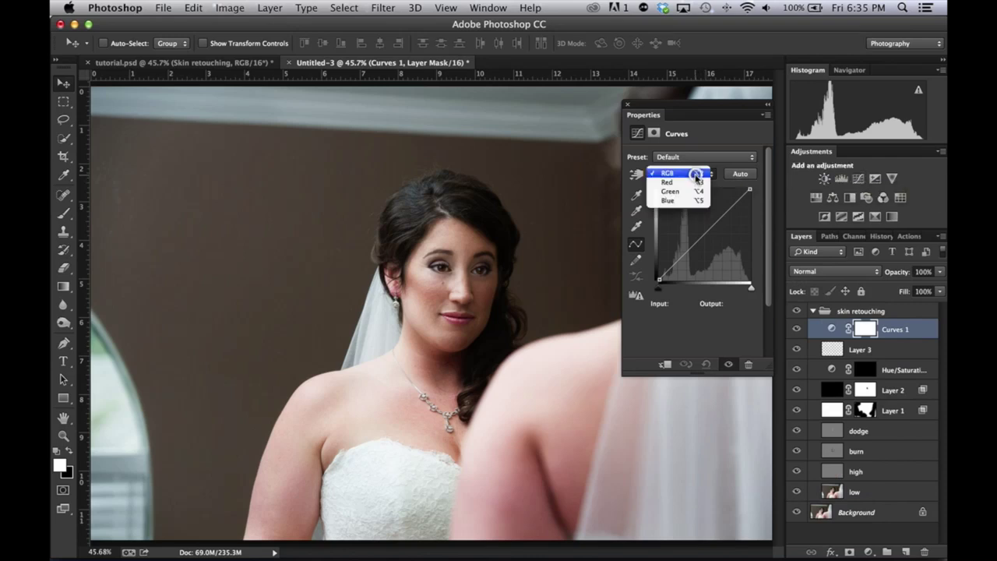
pyautogui.click(693, 174)
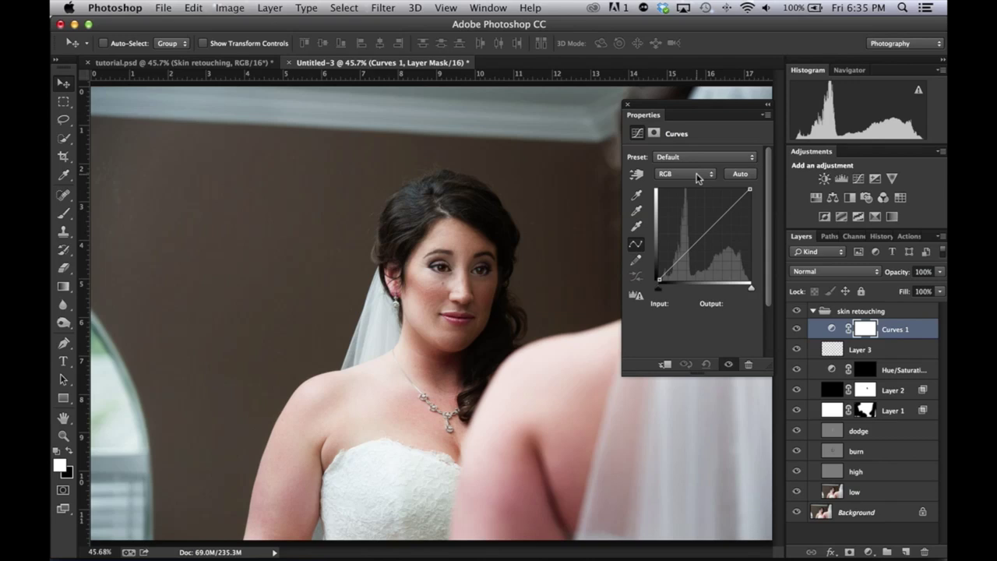
pyautogui.click(698, 178)
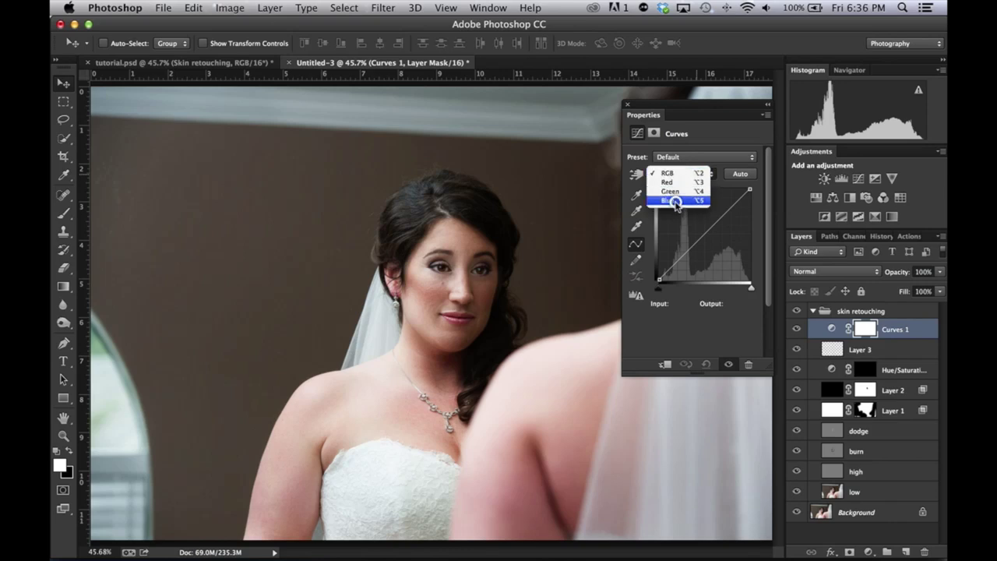
pyautogui.click(675, 202)
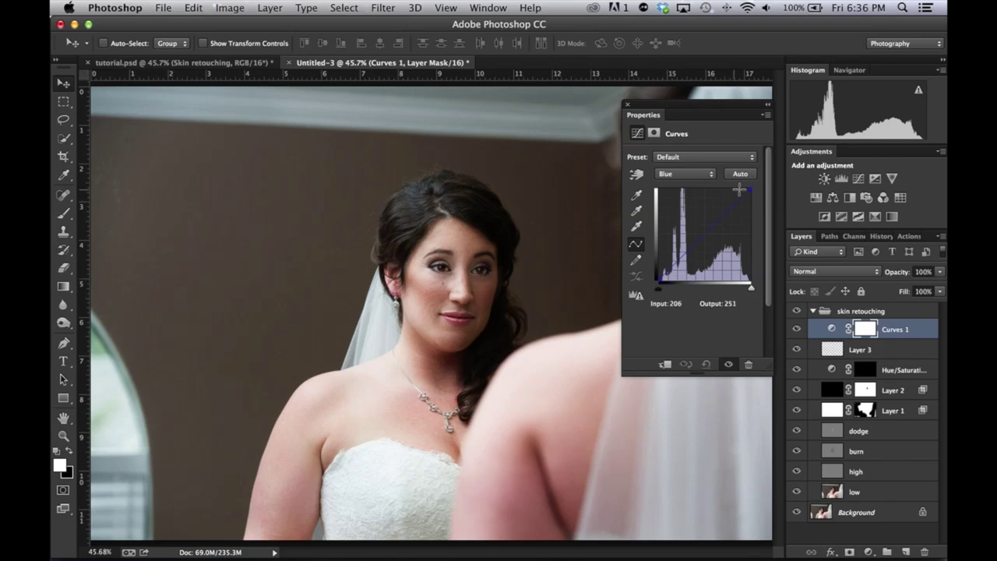
pyautogui.moveTo(658, 282); pyautogui.dragTo(657, 277)
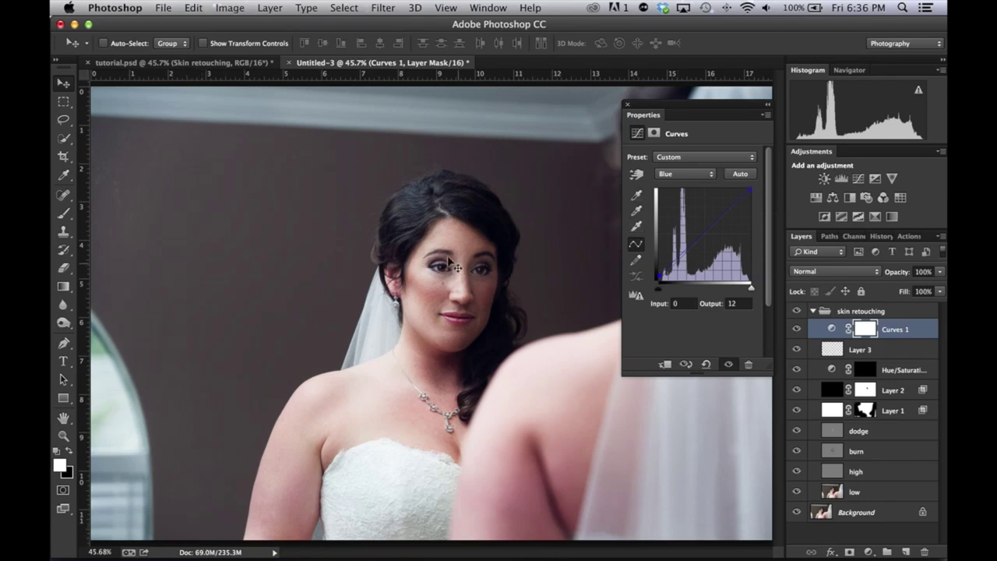
# Lower the Blue channel's white point to an output of about 247 to warm the highlights
pyautogui.click(751, 189)
pyautogui.moveTo(753, 192); pyautogui.dragTo(753, 191)
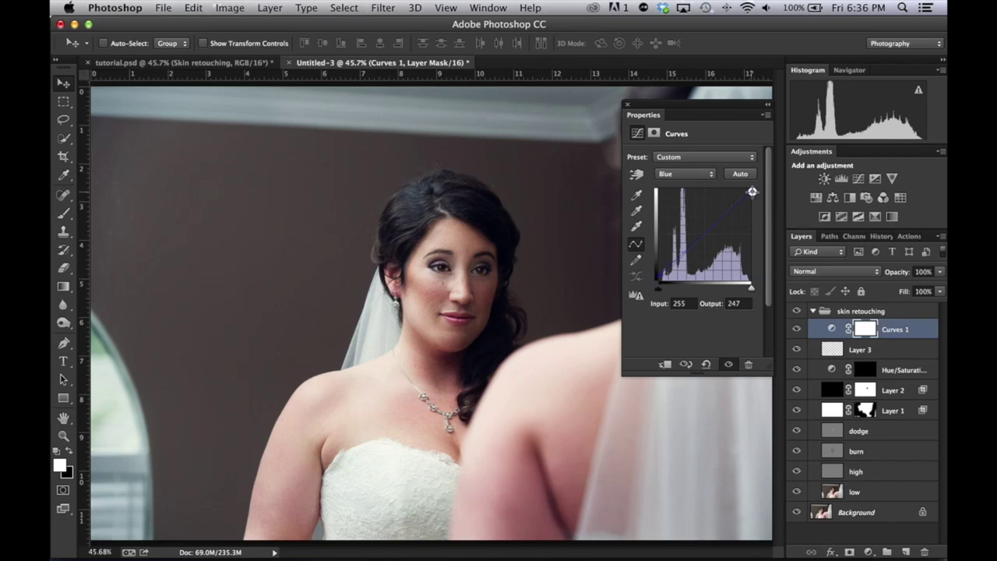
pyautogui.moveTo(752, 192); pyautogui.dragTo(753, 193)
pyautogui.click(627, 102)
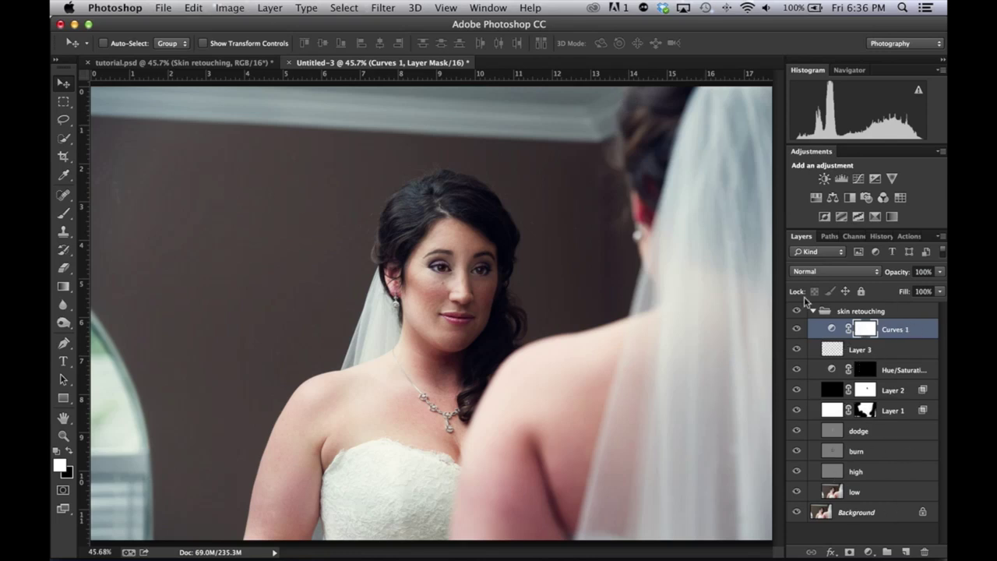
# Compare the photo with and without the Curves layer, and against the finished version in tutorial.psd
pyautogui.click(796, 329)
pyautogui.click(796, 329)
pyautogui.click(219, 65)
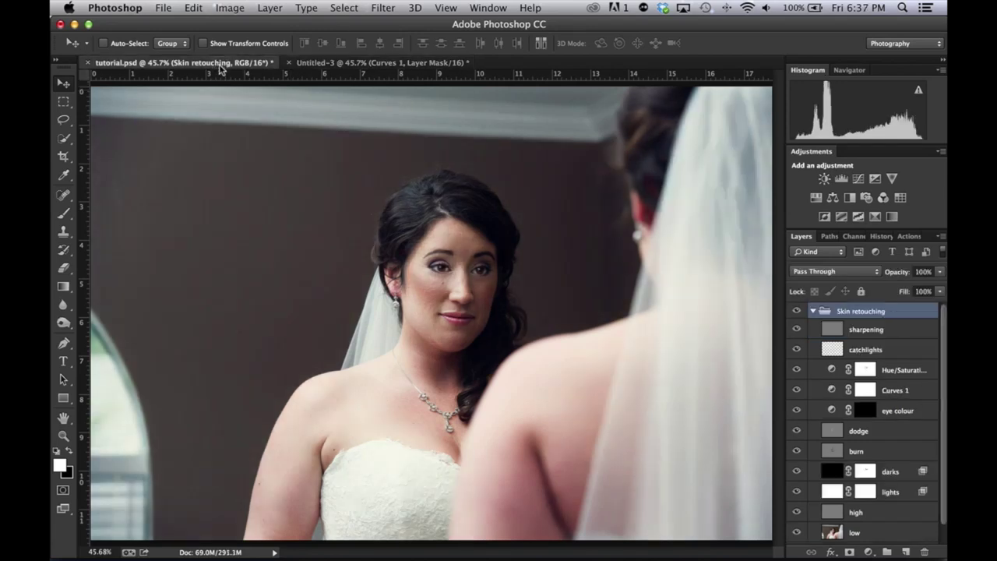
pyautogui.click(360, 63)
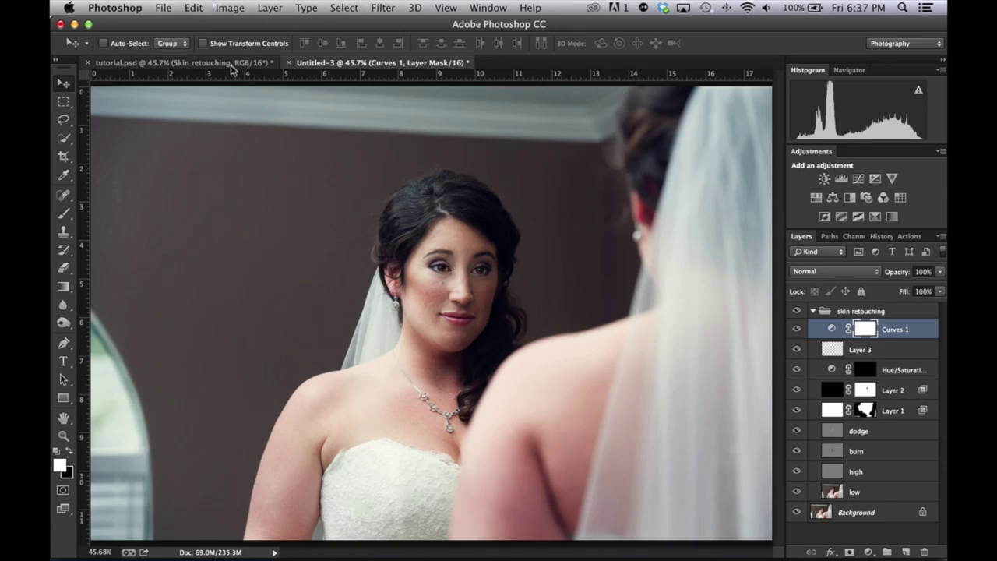
pyautogui.click(229, 64)
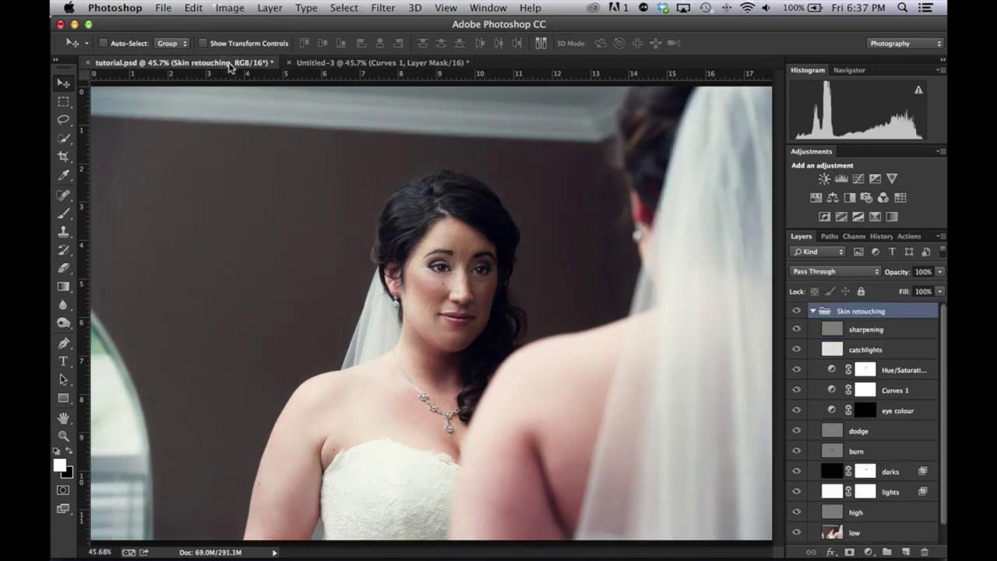
pyautogui.click(382, 64)
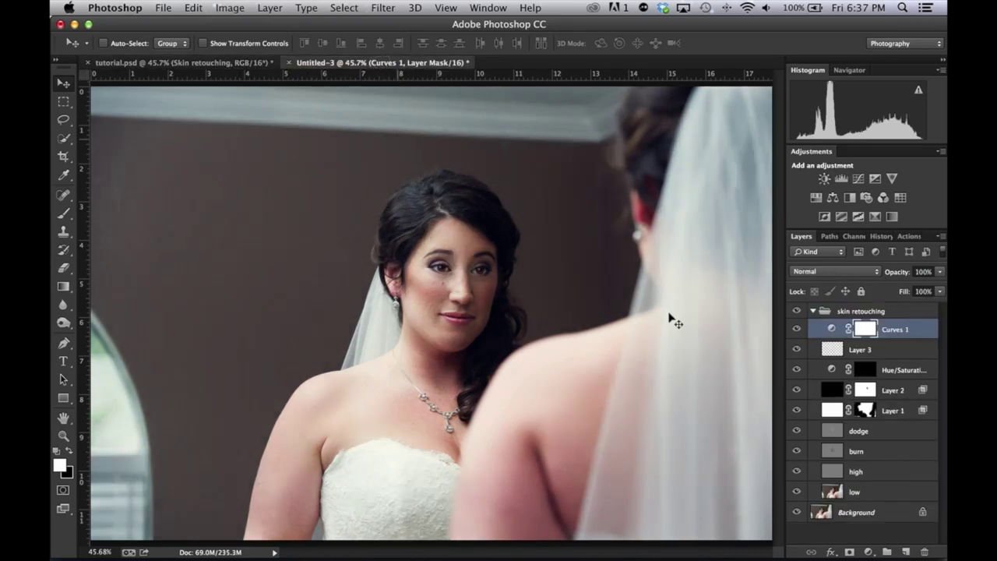
# Check the layer stack of the finished tutorial.psd and return to the working photo
pyautogui.click(915, 327)
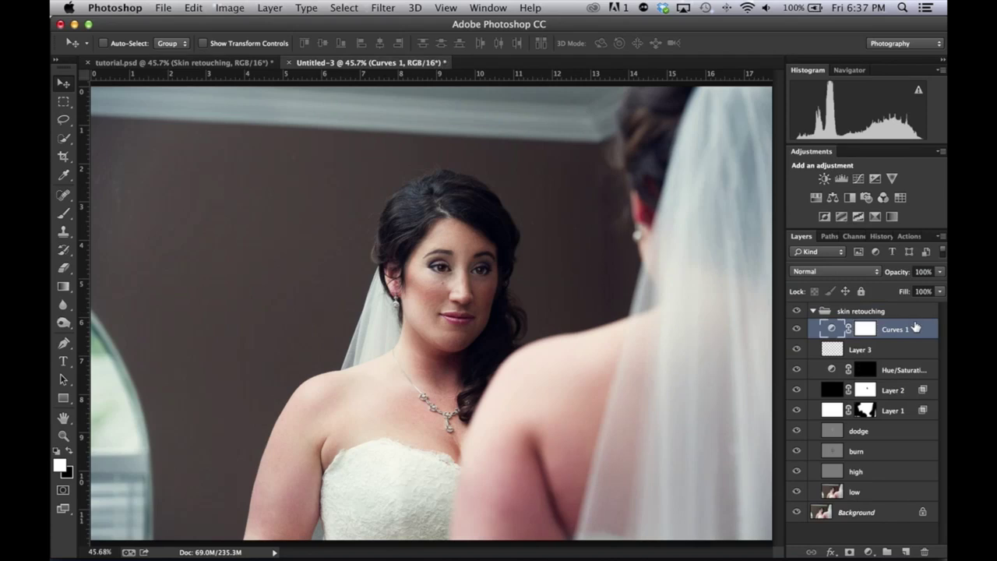
pyautogui.click(148, 64)
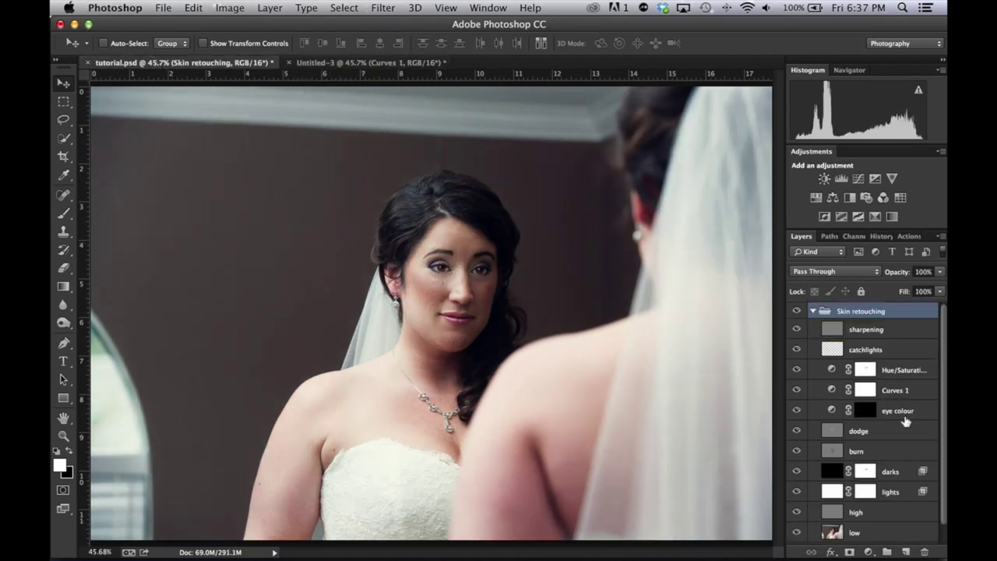
pyautogui.click(344, 66)
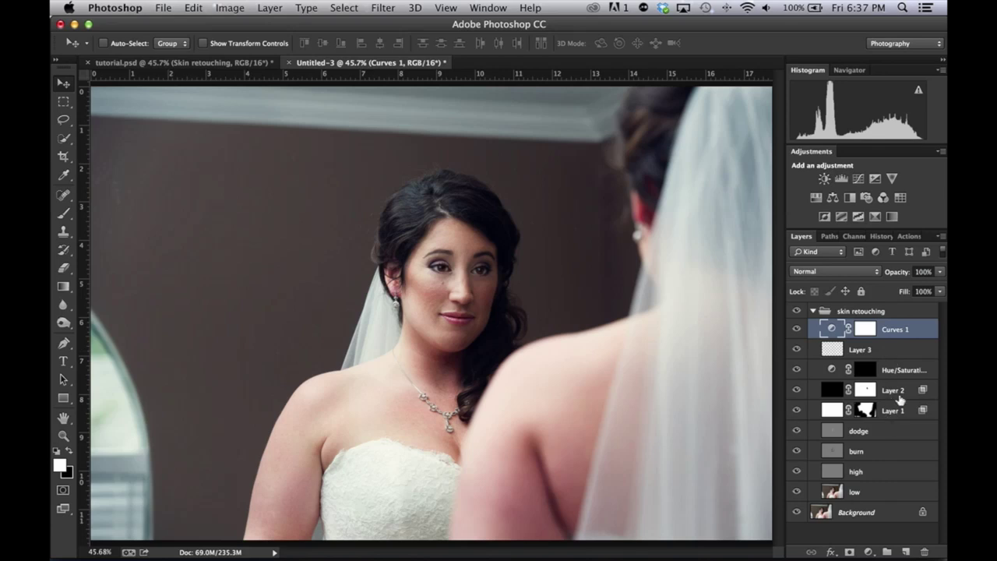
# Add a Hue/Saturation adjustment layer above the Curves layer and set its master Saturation to -18
pyautogui.click(816, 198)
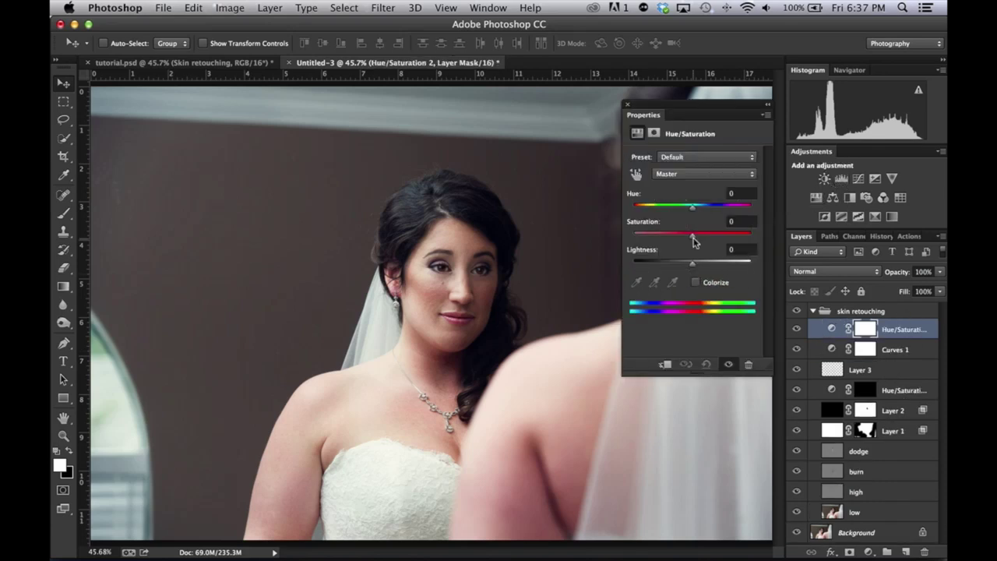
pyautogui.moveTo(693, 235); pyautogui.dragTo(685, 239)
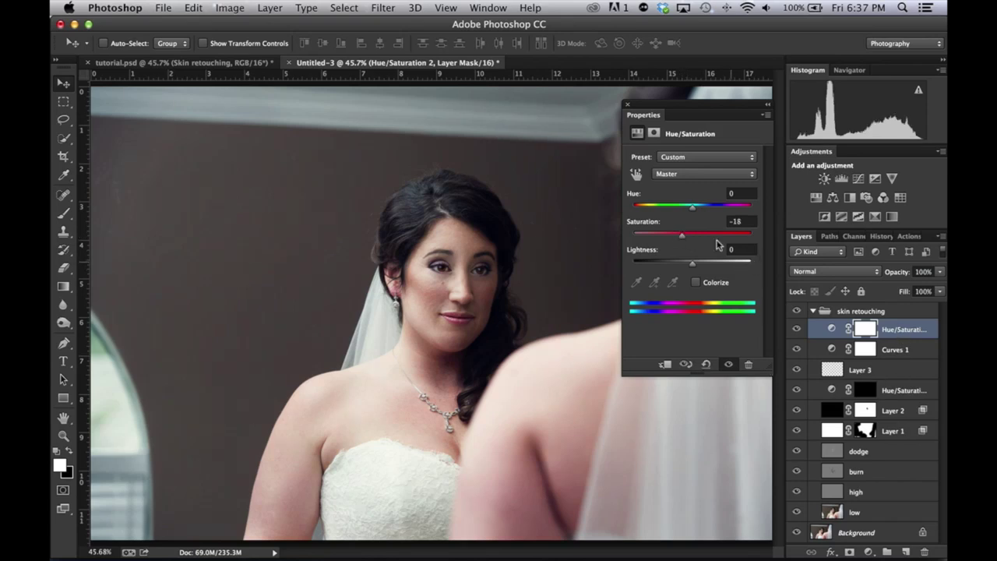
pyautogui.click(629, 105)
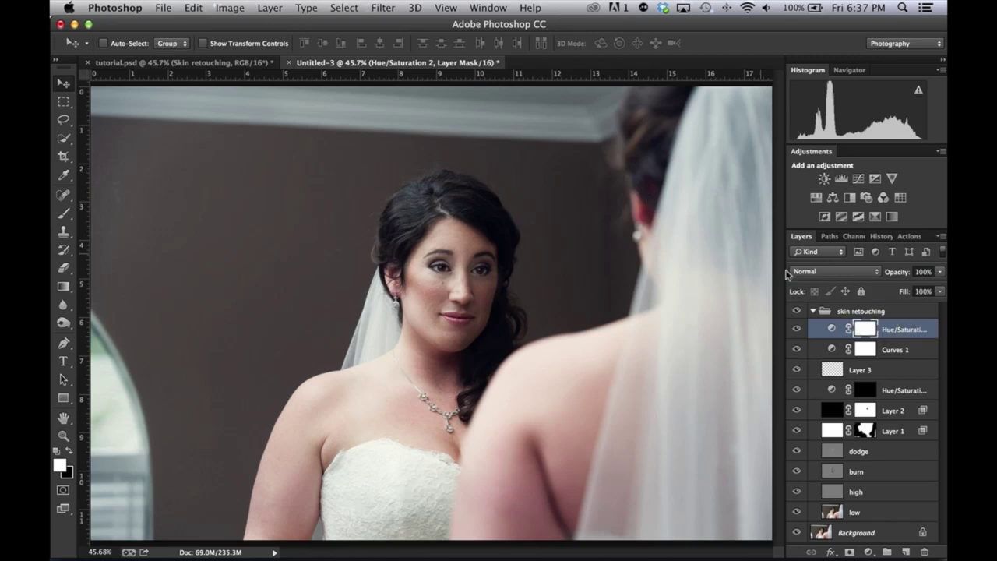
pyautogui.click(383, 7)
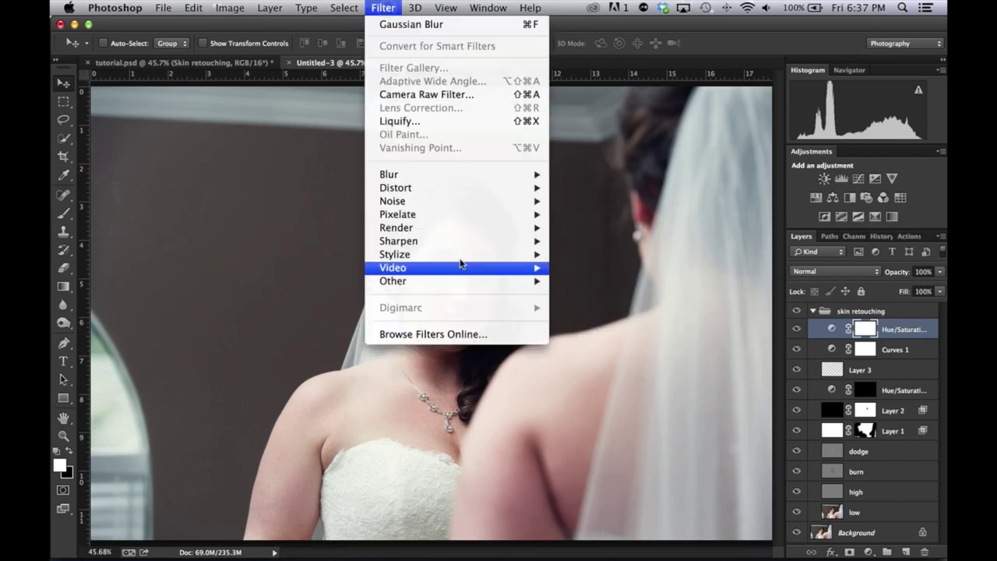
pyautogui.moveTo(452, 241)
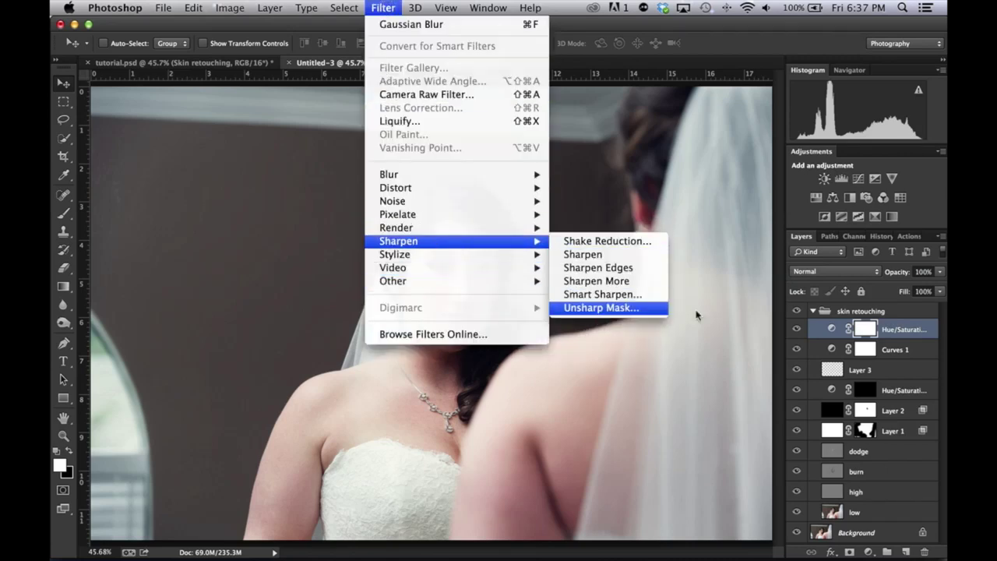
pyautogui.click(923, 330)
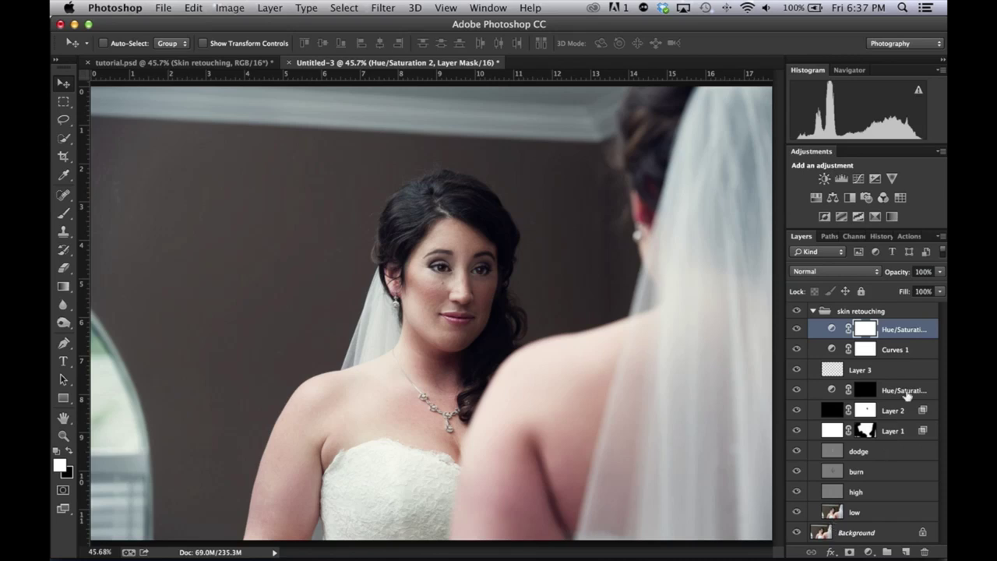
pyautogui.click(812, 312)
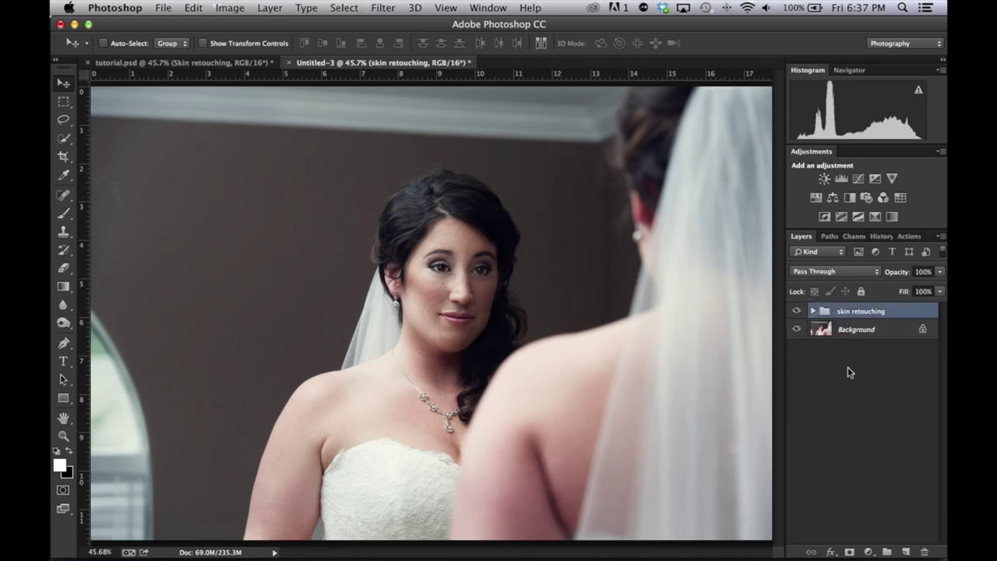
pyautogui.click(812, 311)
# Stamp all visible layers into a new layer above the top Hue/Saturation layer and apply High Pass with a 1.9-pixel radius
pyautogui.click(905, 327)
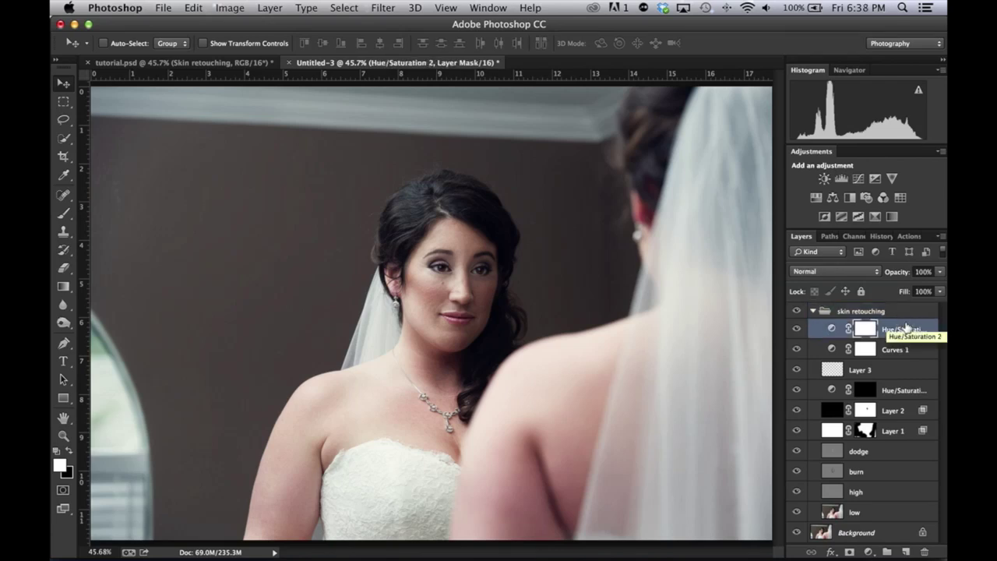
pyautogui.press('super+alt+shift+e')
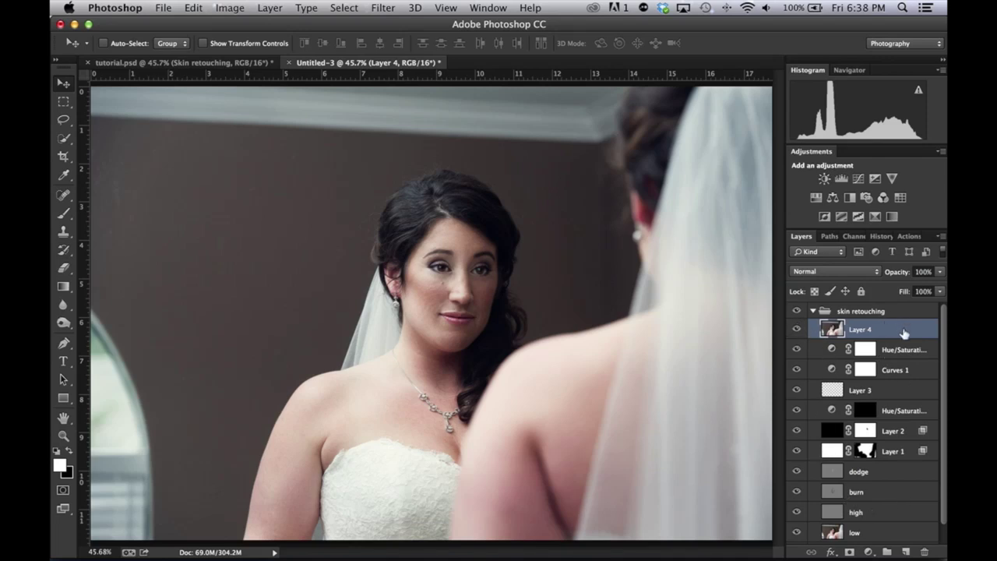
pyautogui.click(382, 8)
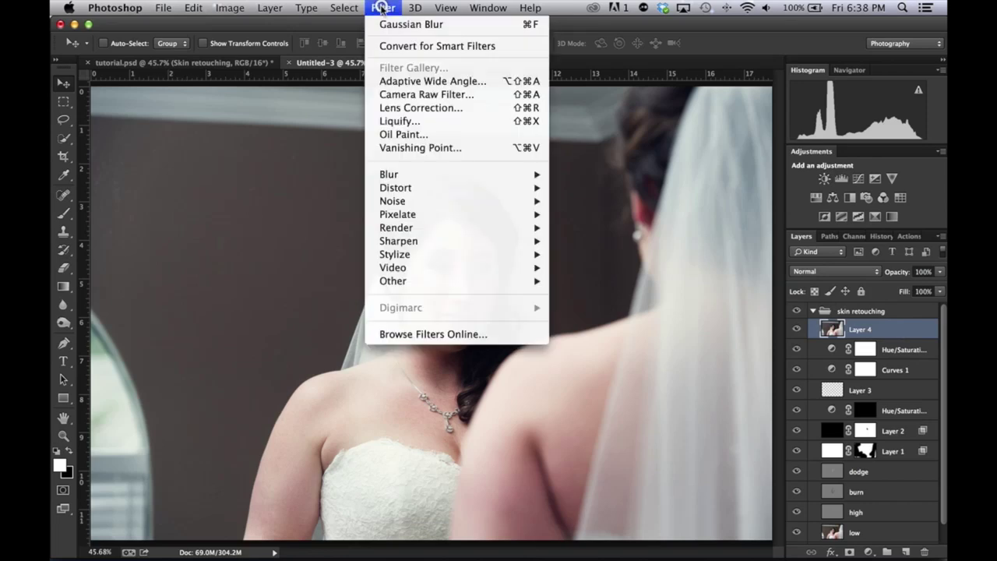
pyautogui.moveTo(440, 281)
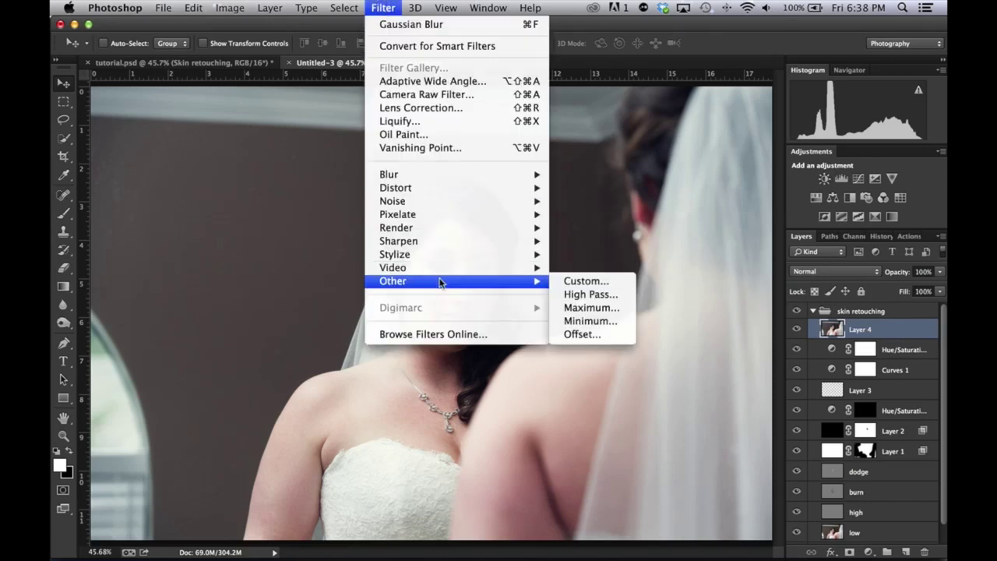
pyautogui.click(586, 293)
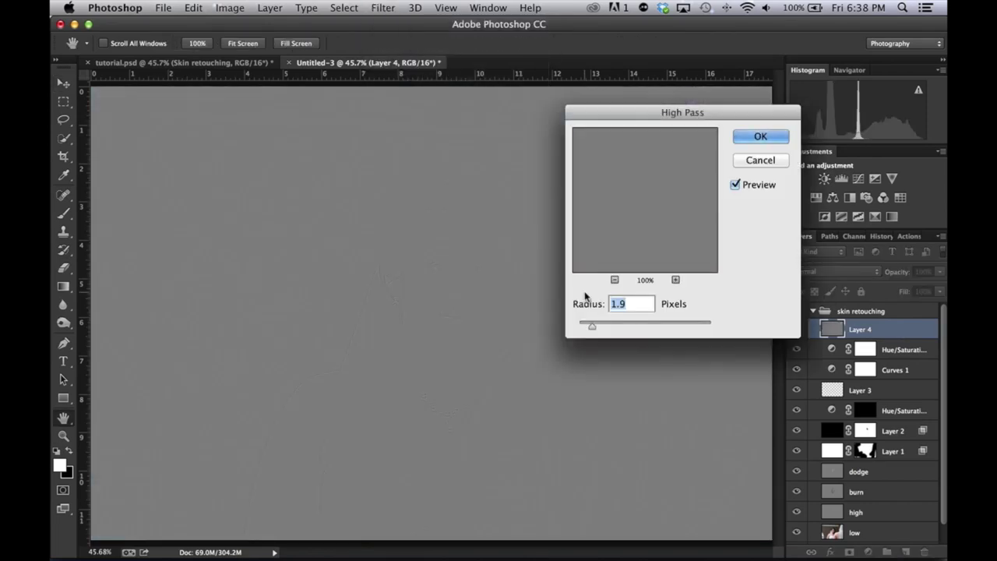
pyautogui.moveTo(592, 327)
pyautogui.mouseDown()
pyautogui.moveTo(654, 327)
pyautogui.moveTo(592, 327)
pyautogui.mouseUp()
pyautogui.press('super+equal')
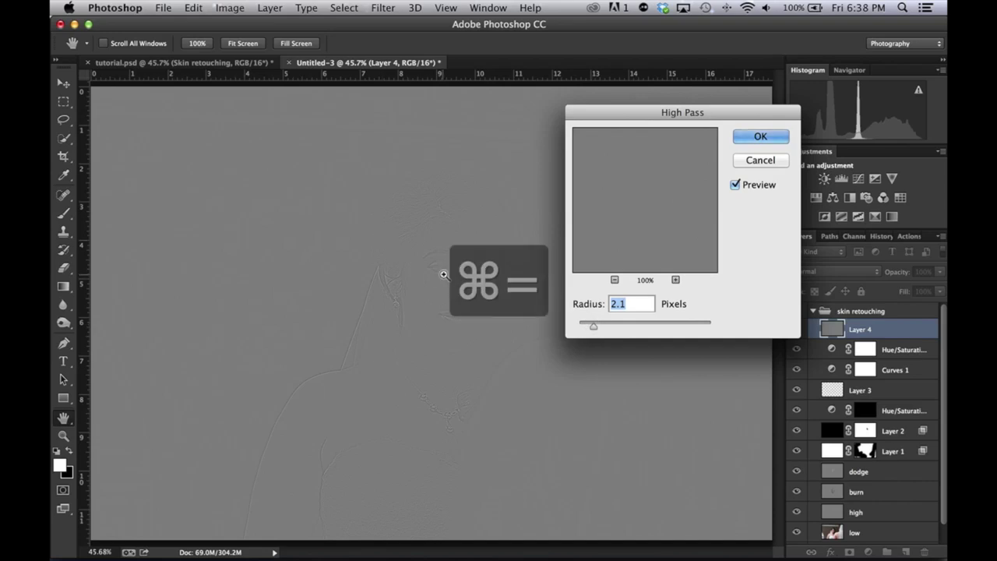
pyautogui.press('super+equal')
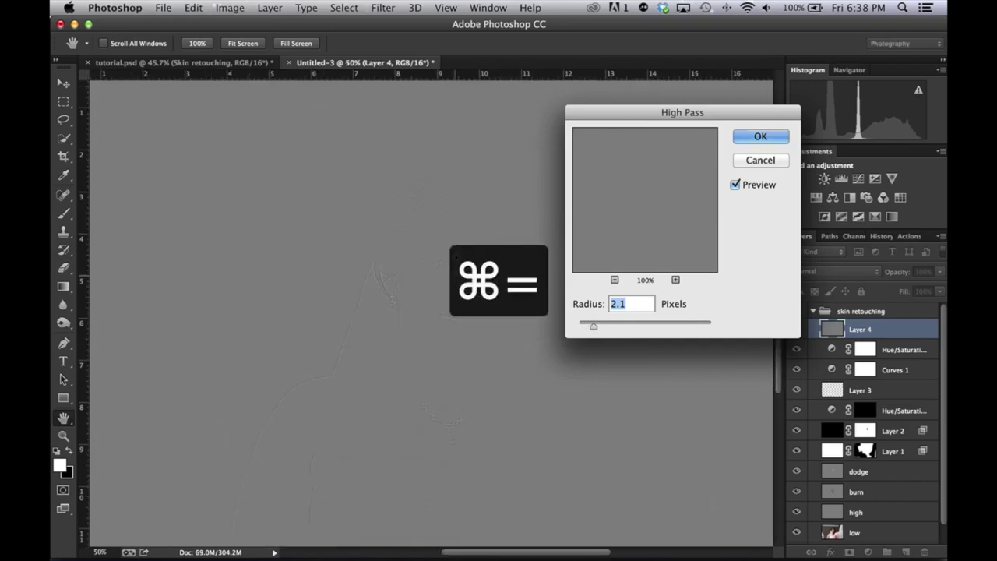
pyautogui.press('super+equal')
pyautogui.press('super+equal')
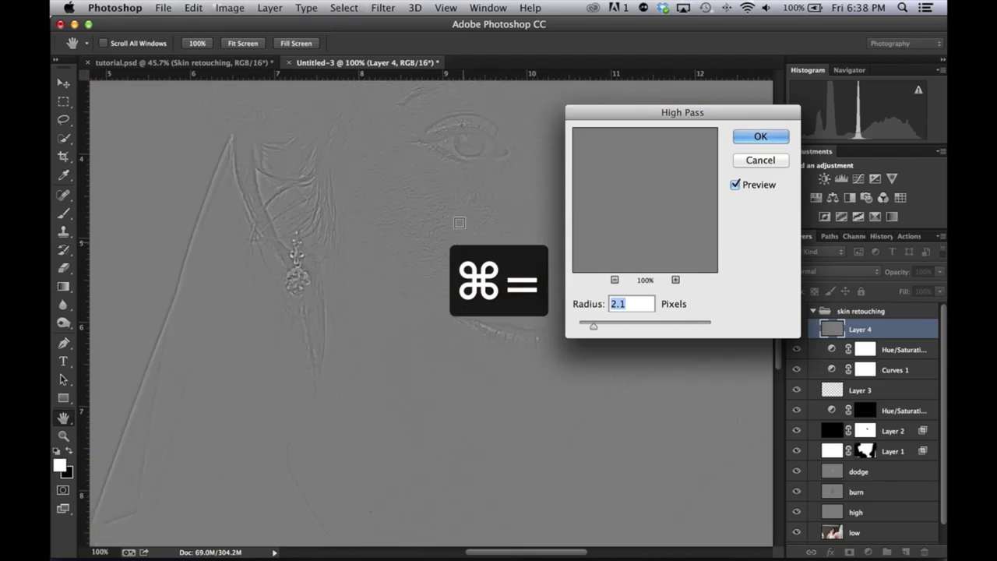
pyautogui.moveTo(459, 159); pyautogui.dragTo(395, 274)
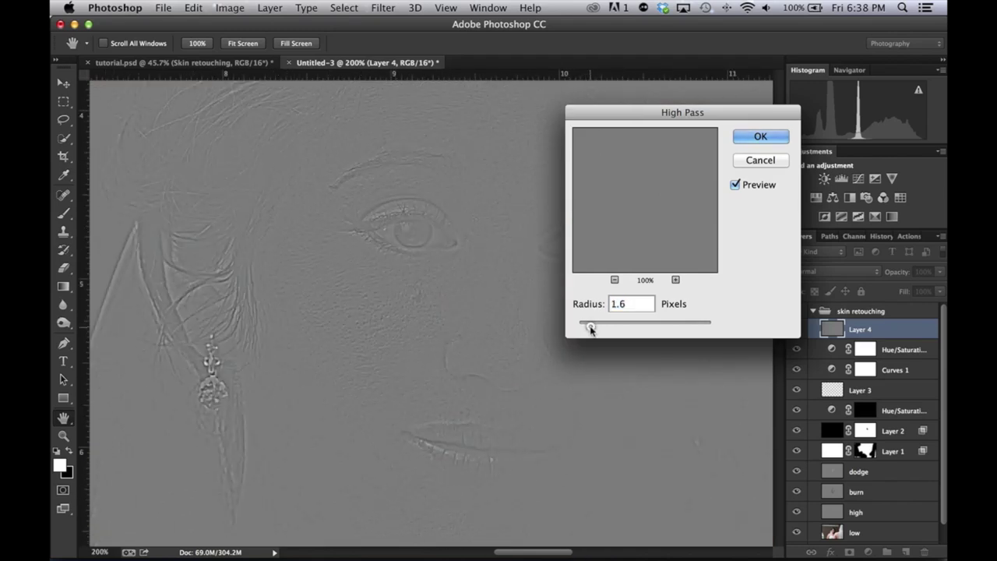
pyautogui.moveTo(591, 328)
pyautogui.mouseDown()
pyautogui.moveTo(579, 328)
pyautogui.moveTo(592, 328)
pyautogui.mouseUp()
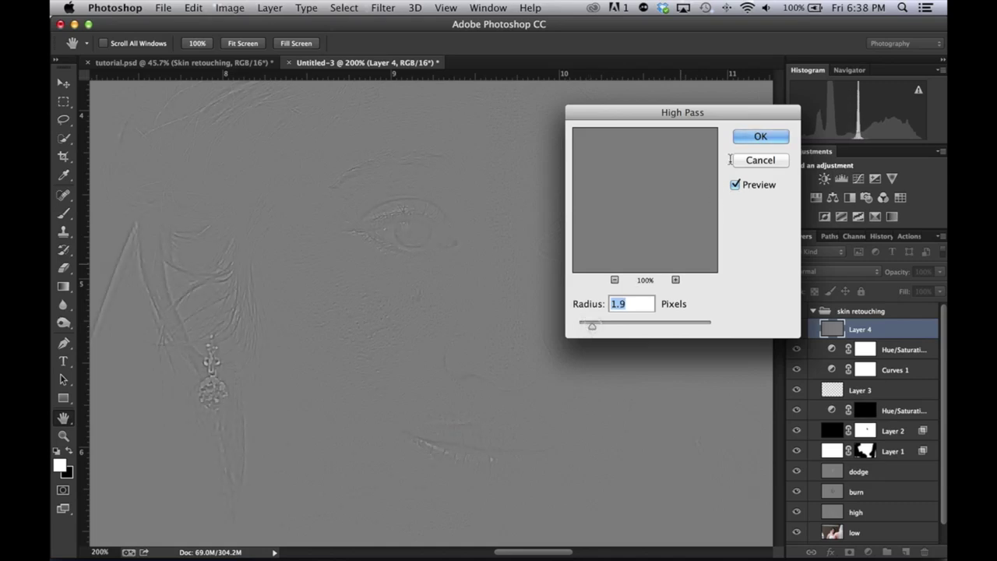
pyautogui.click(761, 135)
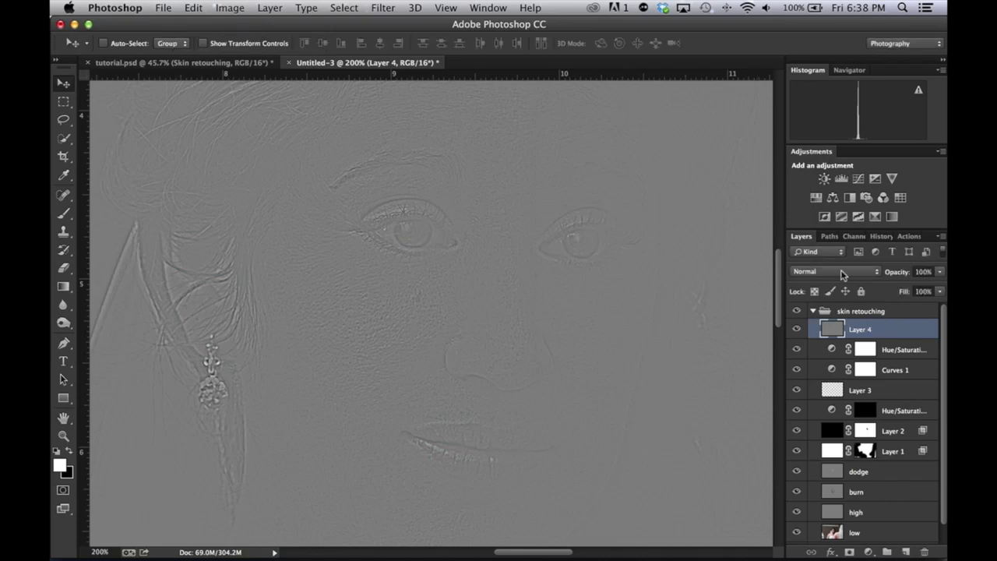
# Set the High Pass layer's blend mode to Soft Light and toggle its visibility to check the sharpening on the face
pyautogui.click(842, 273)
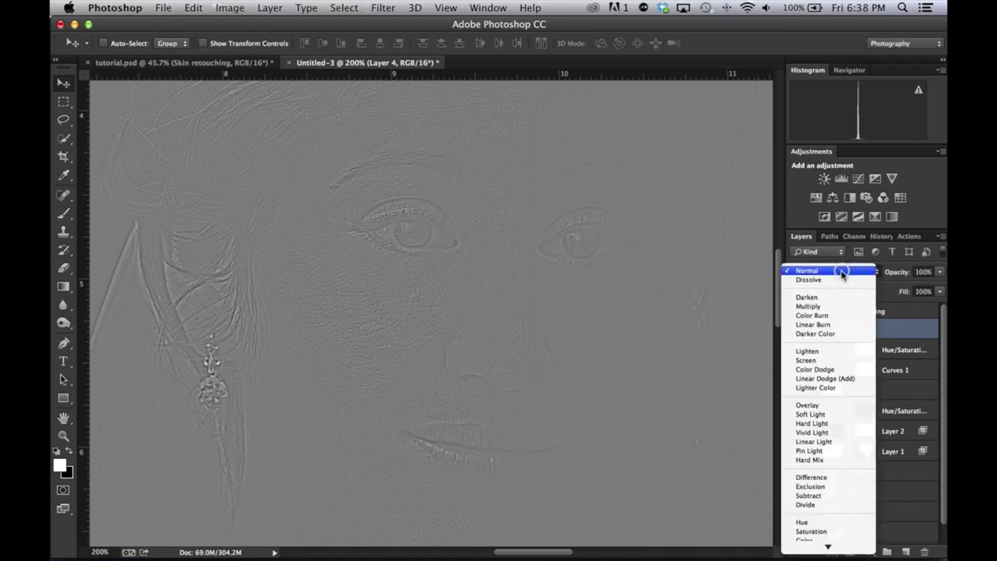
pyautogui.click(843, 415)
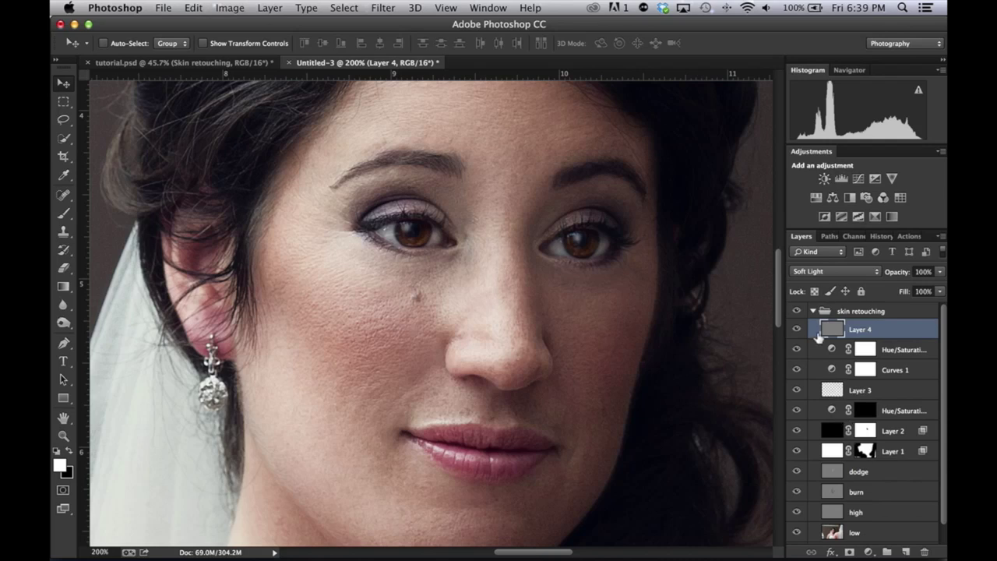
pyautogui.click(798, 330)
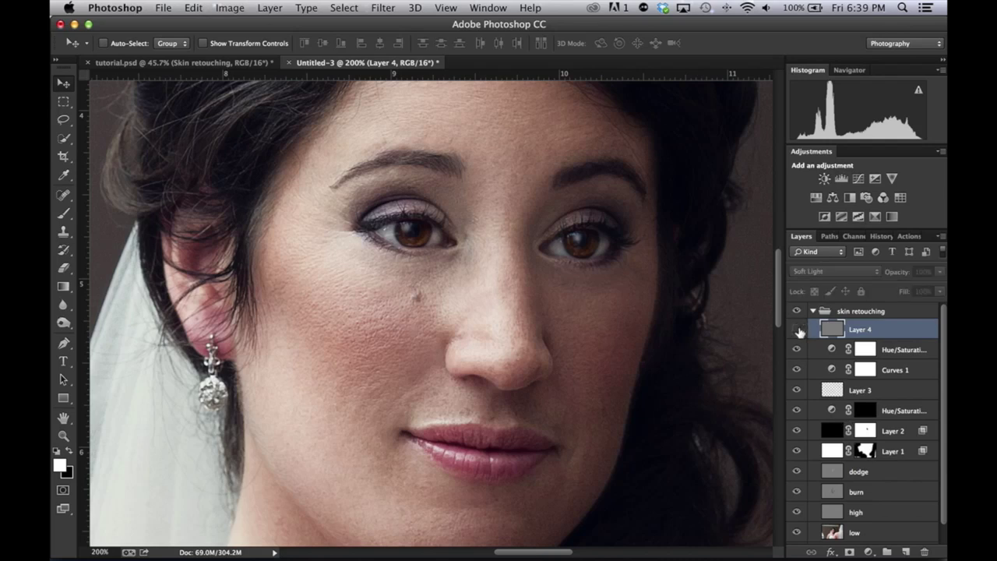
pyautogui.click(798, 331)
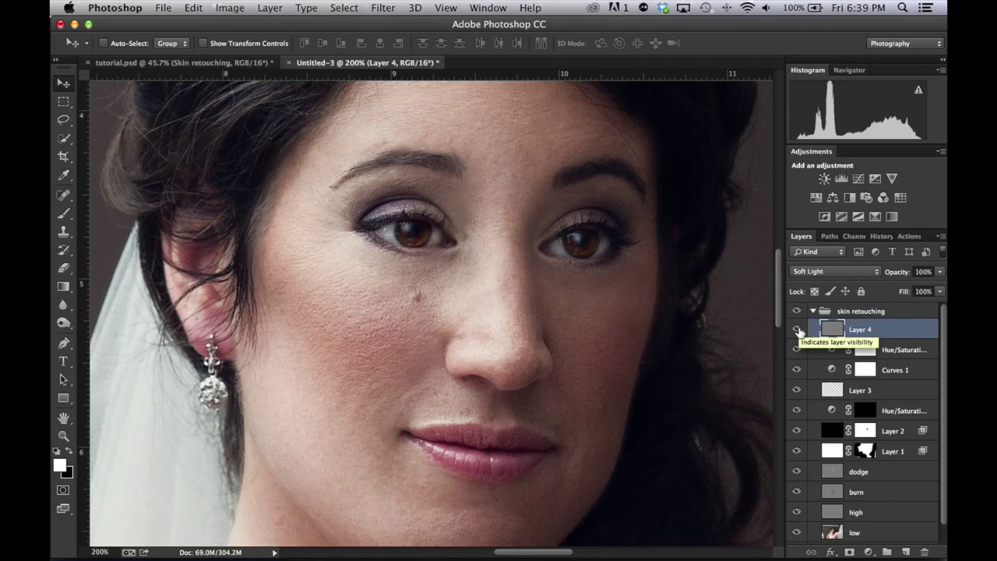
# Collapse the skin retouching group and toggle its visibility to compare the whole photo before and after
pyautogui.press('super+0')
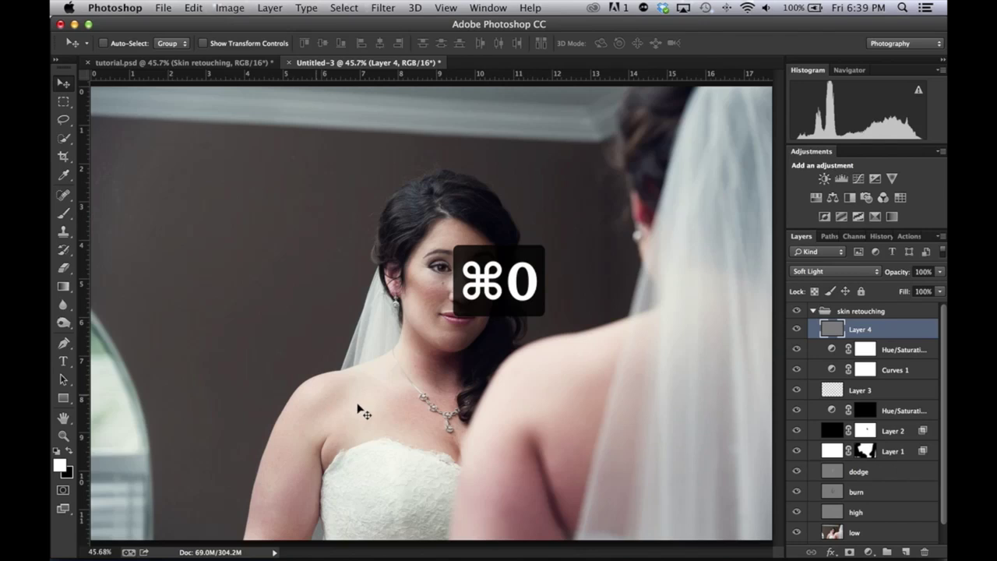
pyautogui.click(813, 311)
pyautogui.click(796, 311)
pyautogui.click(796, 311)
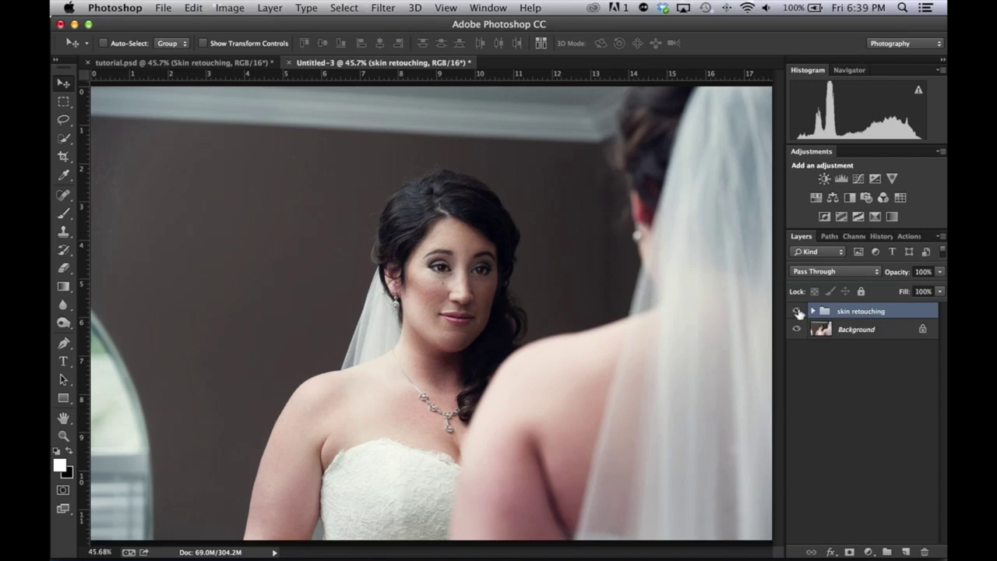
pyautogui.click(796, 311)
pyautogui.click(797, 311)
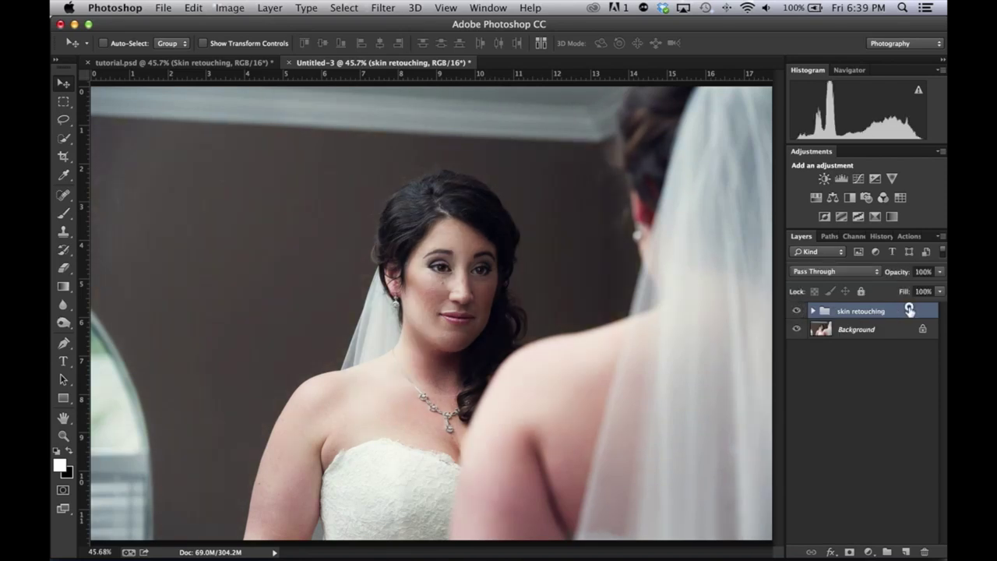